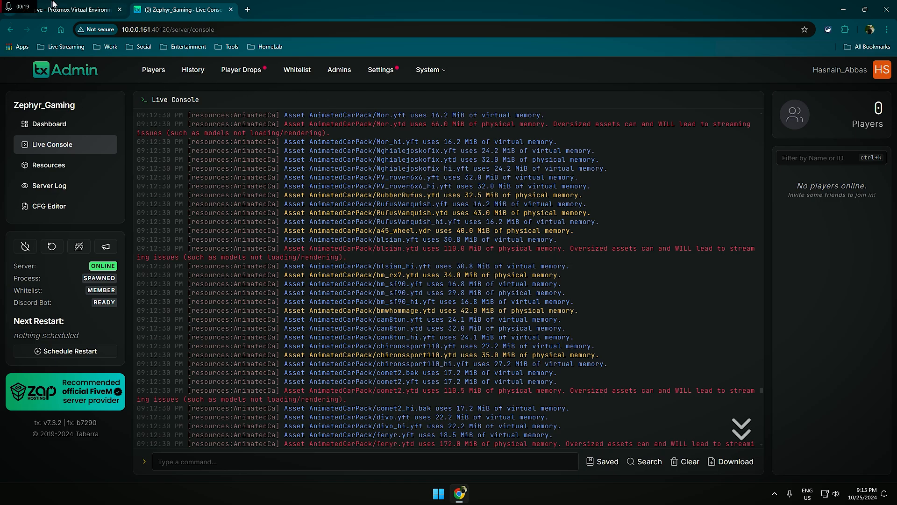
Review the pve node summary in Proxmox and the game server's status in the Discord server-status channel
{"action": "left_click", "coordinate": [65, 10]}
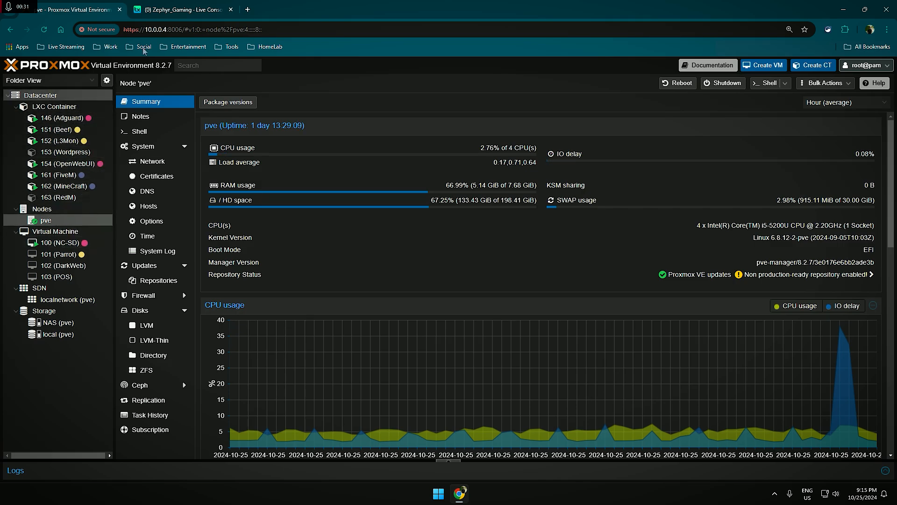
{"action": "left_click", "coordinate": [180, 9]}
{"action": "scroll", "coordinate": [491, 243], "scroll_direction": "up", "scroll_amount": 5}
{"action": "scroll", "coordinate": [491, 243], "scroll_direction": "down", "scroll_amount": 10}
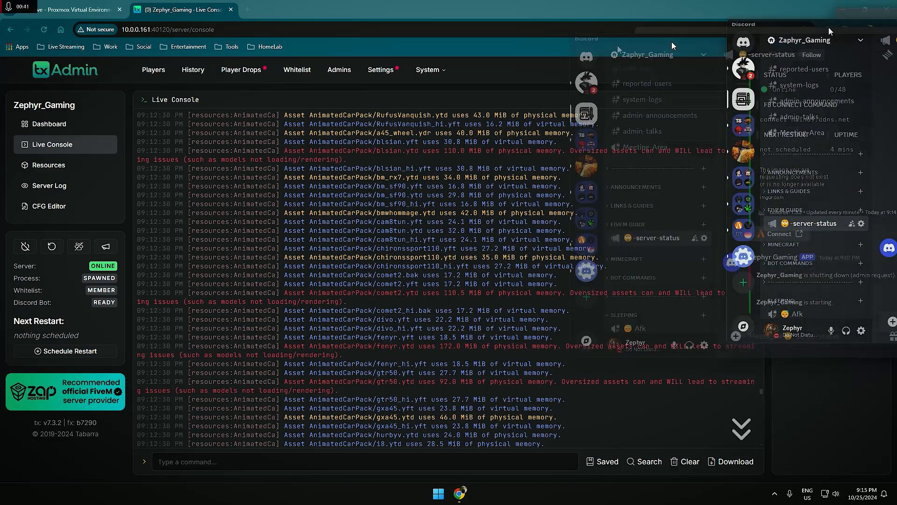
{"action": "scroll", "coordinate": [610, 241], "scroll_direction": "down", "scroll_amount": 5}
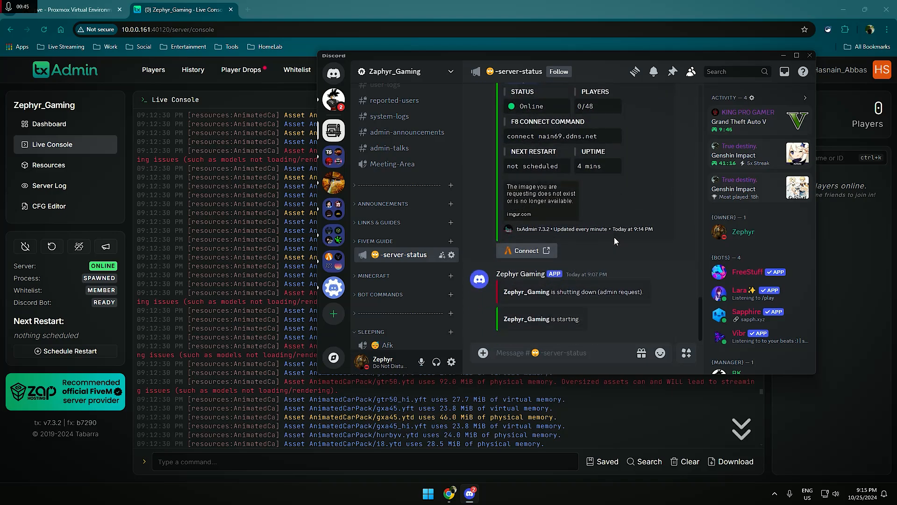
{"action": "left_click_drag", "start_coordinate": [590, 58], "coordinate": [896, 112]}
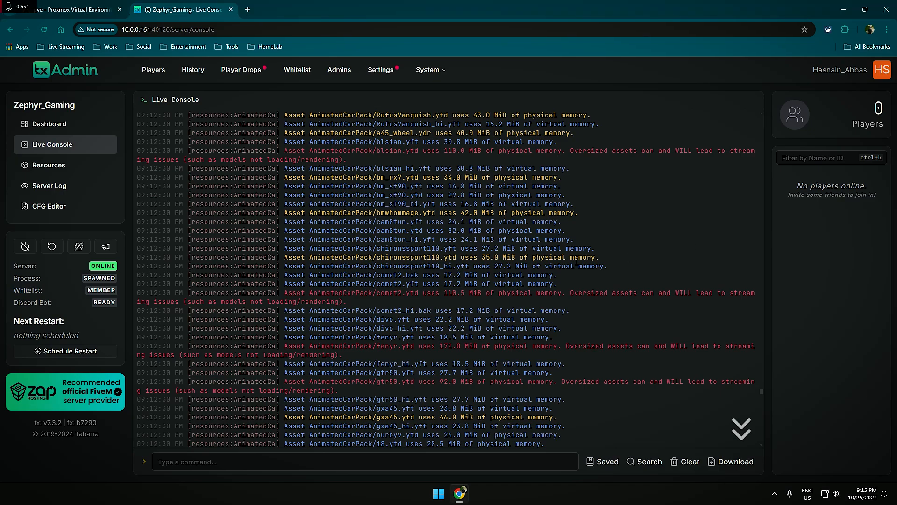
Examine the AnimatedCarPack entries in the live console for oversized-asset warnings about physical memory
{"action": "scroll", "coordinate": [578, 280], "scroll_direction": "up", "scroll_amount": 4}
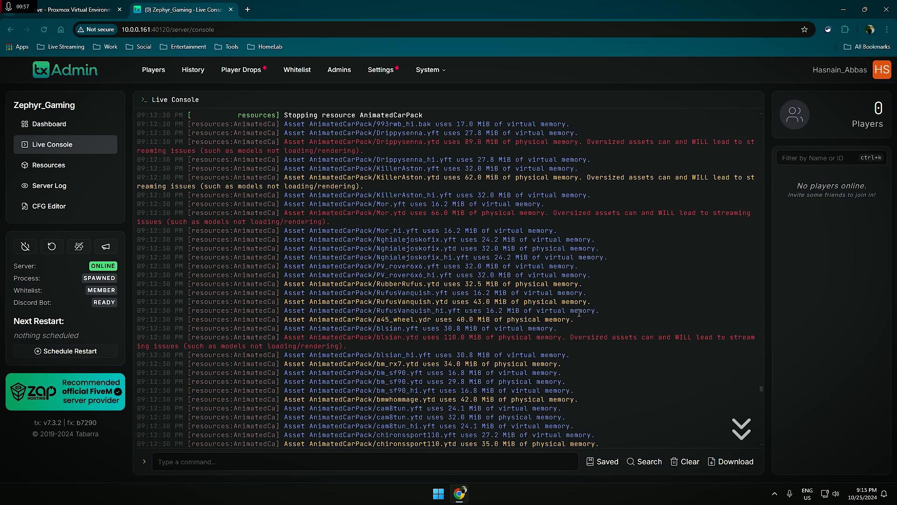
{"action": "scroll", "coordinate": [479, 340], "scroll_direction": "up", "scroll_amount": 4}
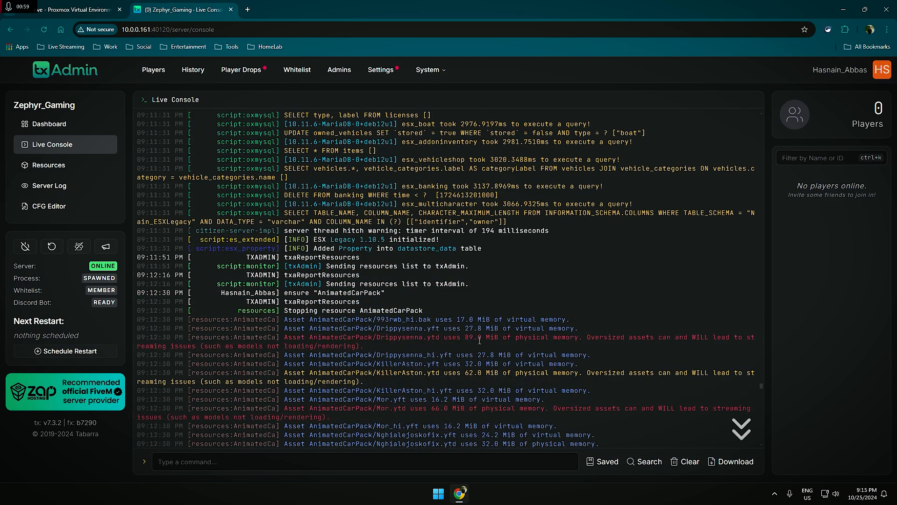
{"action": "scroll", "coordinate": [480, 339], "scroll_direction": "down", "scroll_amount": 6}
{"action": "scroll", "coordinate": [472, 332], "scroll_direction": "up", "scroll_amount": 6}
{"action": "left_click_drag", "start_coordinate": [294, 338], "coordinate": [372, 346]}
{"action": "left_click", "coordinate": [372, 346]}
{"action": "left_click_drag", "start_coordinate": [721, 334], "coordinate": [423, 328]}
{"action": "left_click", "coordinate": [426, 354]}
{"action": "scroll", "coordinate": [427, 355], "scroll_direction": "down", "scroll_amount": 2}
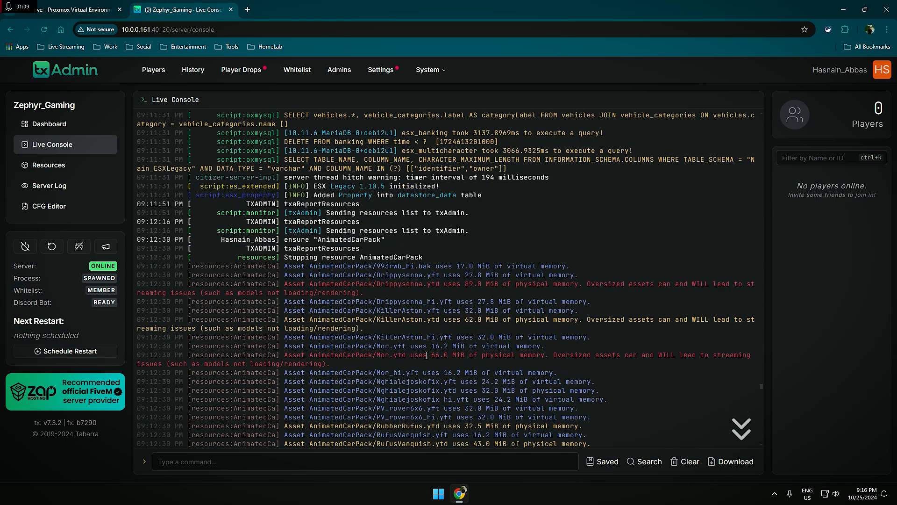
{"action": "scroll", "coordinate": [426, 354], "scroll_direction": "down", "scroll_amount": 10}
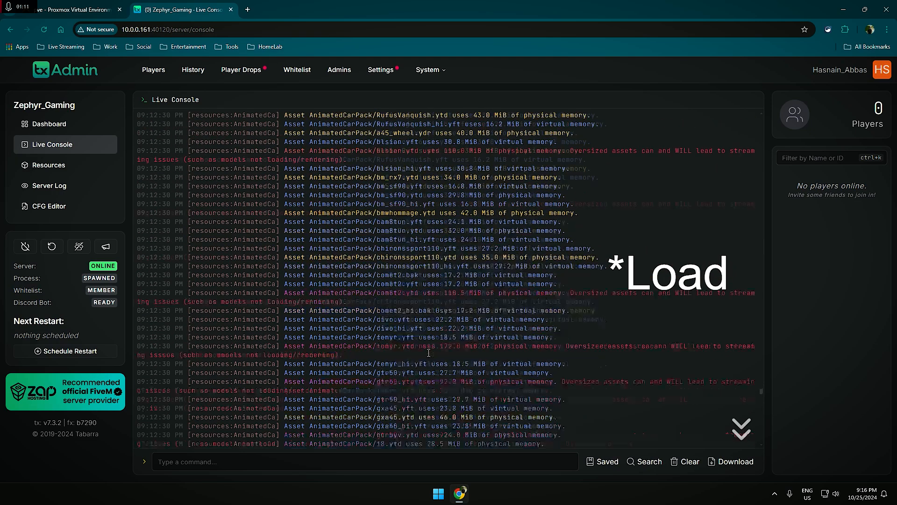
{"action": "scroll", "coordinate": [428, 353], "scroll_direction": "up", "scroll_amount": 15}
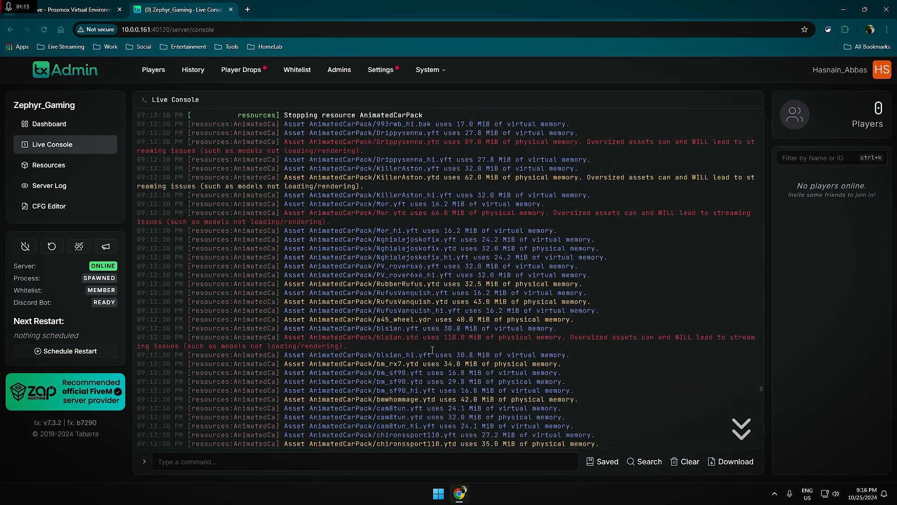
{"action": "scroll", "coordinate": [433, 341], "scroll_direction": "up", "scroll_amount": 5}
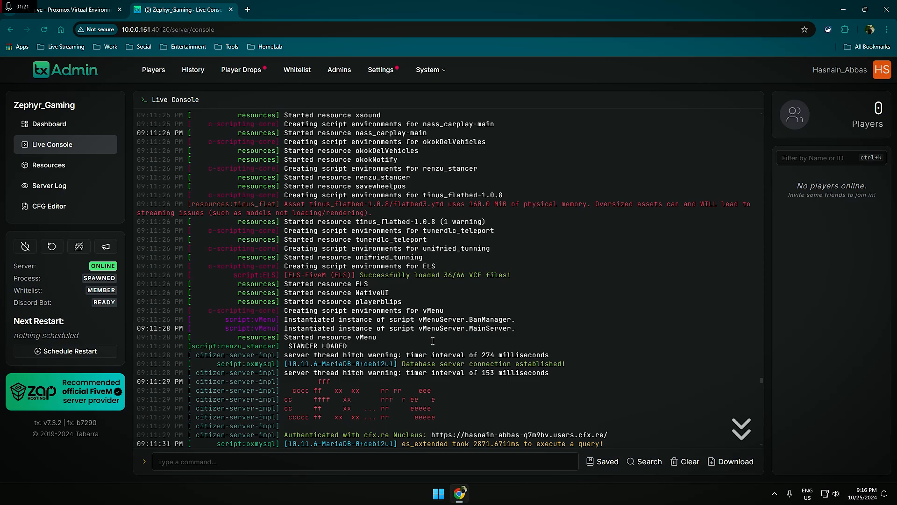
Examine the memory usage of the CARPACK assets in the console log and compare it with the AnimatedCarPack warnings
{"action": "scroll", "coordinate": [529, 313], "scroll_direction": "up", "scroll_amount": 20}
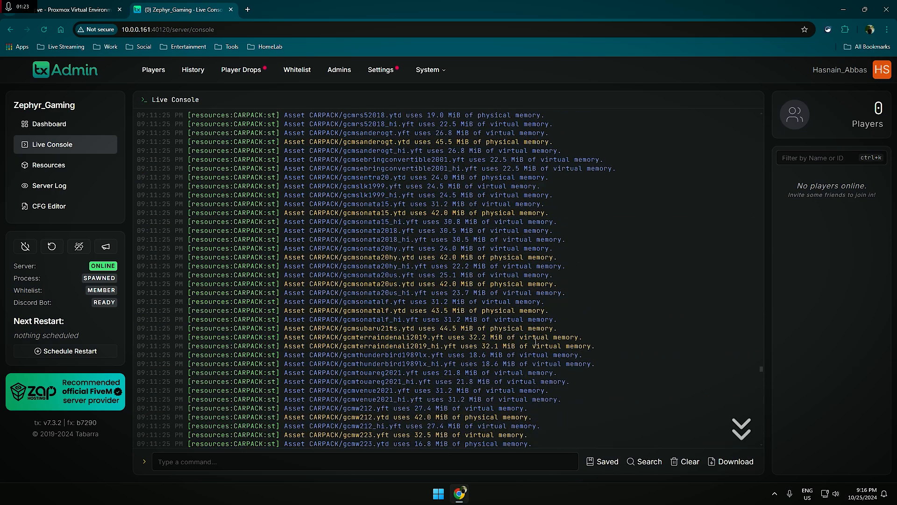
{"action": "scroll", "coordinate": [530, 359], "scroll_direction": "up", "scroll_amount": 15}
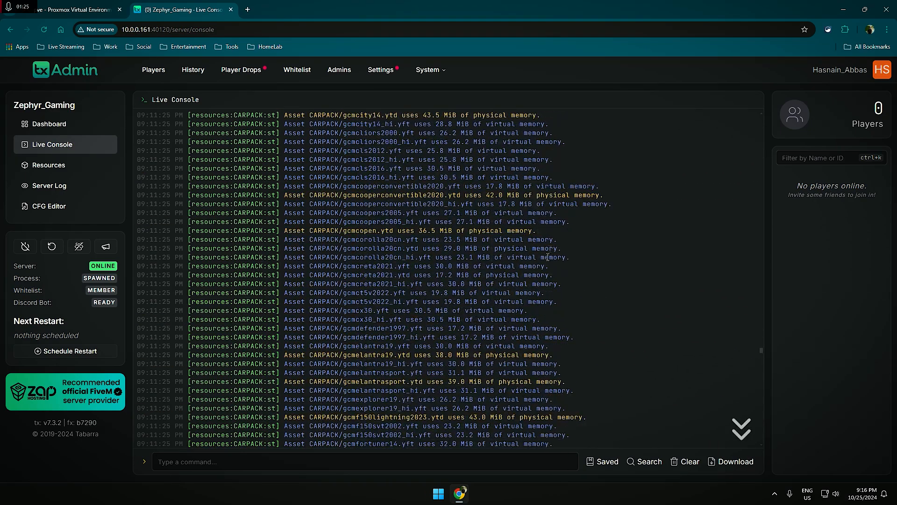
{"action": "left_click_drag", "start_coordinate": [310, 168], "coordinate": [520, 330]}
{"action": "left_click_drag", "start_coordinate": [466, 275], "coordinate": [465, 281]}
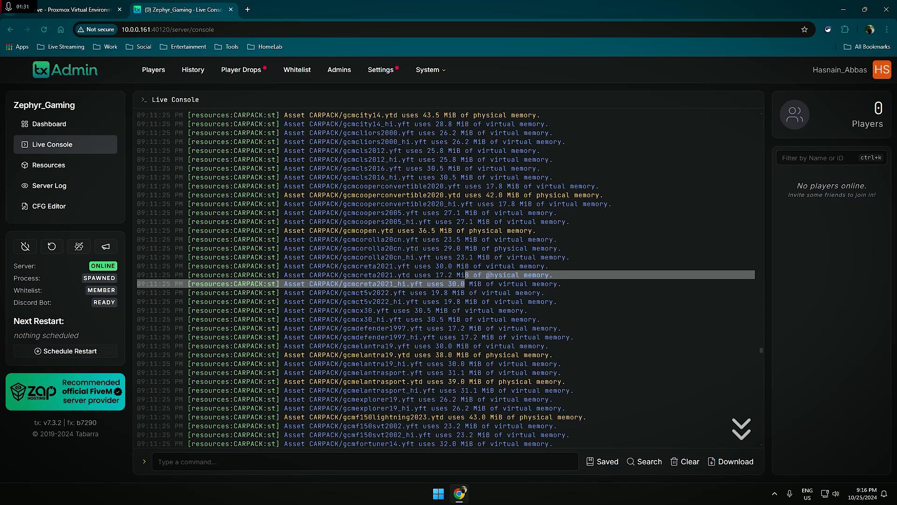
{"action": "left_click", "coordinate": [466, 280]}
{"action": "scroll", "coordinate": [498, 307], "scroll_direction": "down", "scroll_amount": 12}
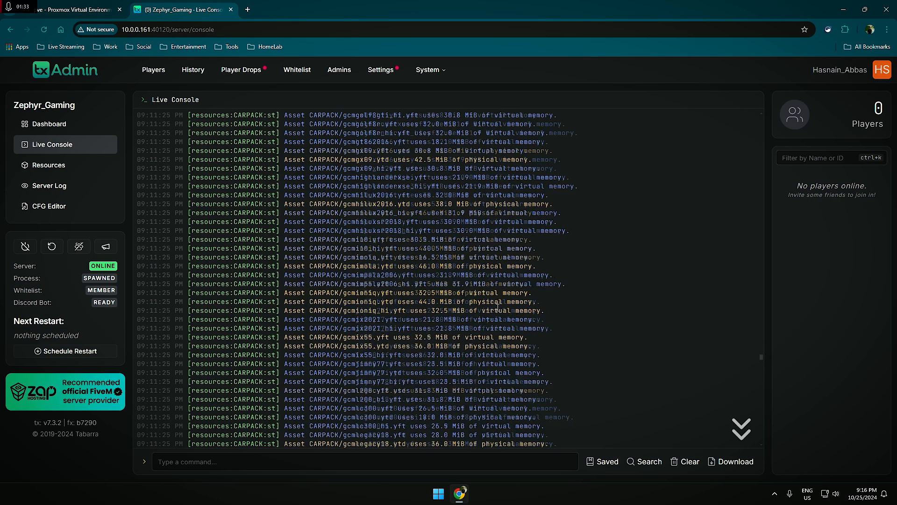
{"action": "scroll", "coordinate": [498, 307], "scroll_direction": "down", "scroll_amount": 15}
{"action": "scroll", "coordinate": [497, 307], "scroll_direction": "down", "scroll_amount": 10}
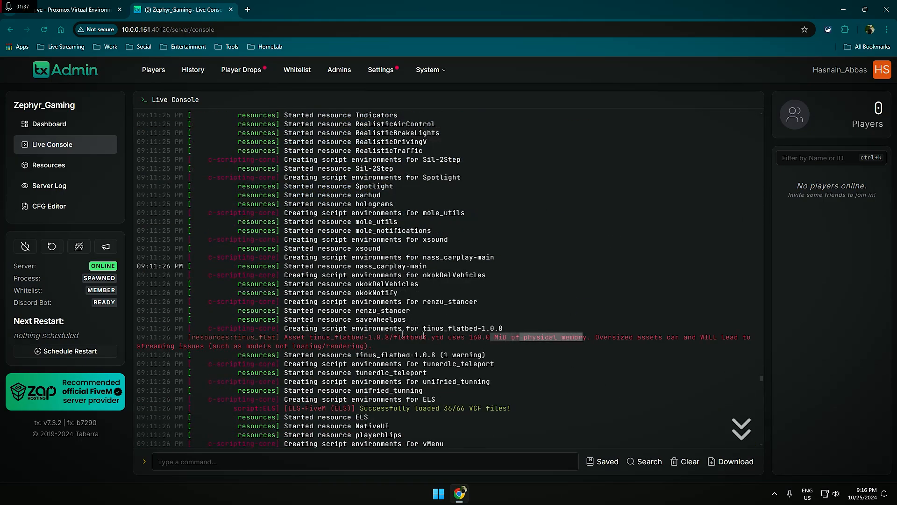
{"action": "scroll", "coordinate": [558, 341], "scroll_direction": "down", "scroll_amount": 15}
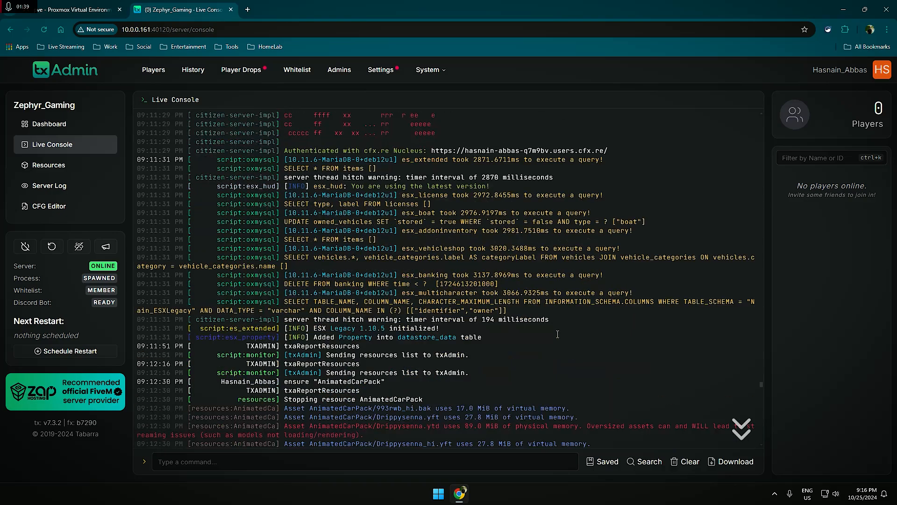
{"action": "scroll", "coordinate": [479, 307], "scroll_direction": "up", "scroll_amount": 5}
{"action": "scroll", "coordinate": [347, 270], "scroll_direction": "down", "scroll_amount": 3}
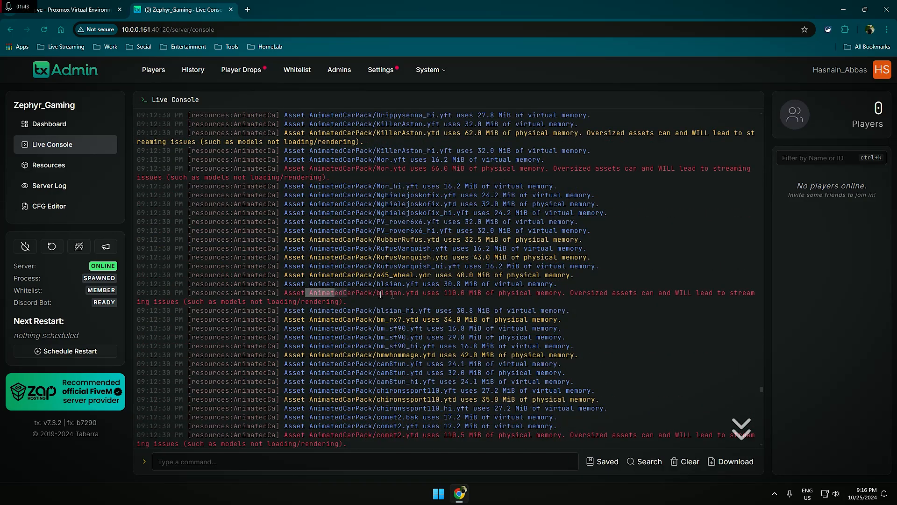
{"action": "scroll", "coordinate": [468, 318], "scroll_direction": "down", "scroll_amount": 10}
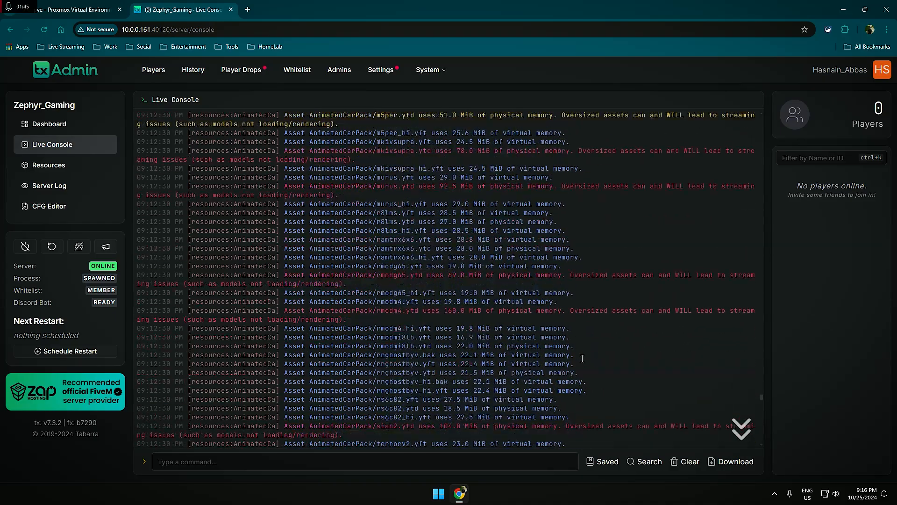
{"action": "scroll", "coordinate": [582, 358], "scroll_direction": "down", "scroll_amount": 10}
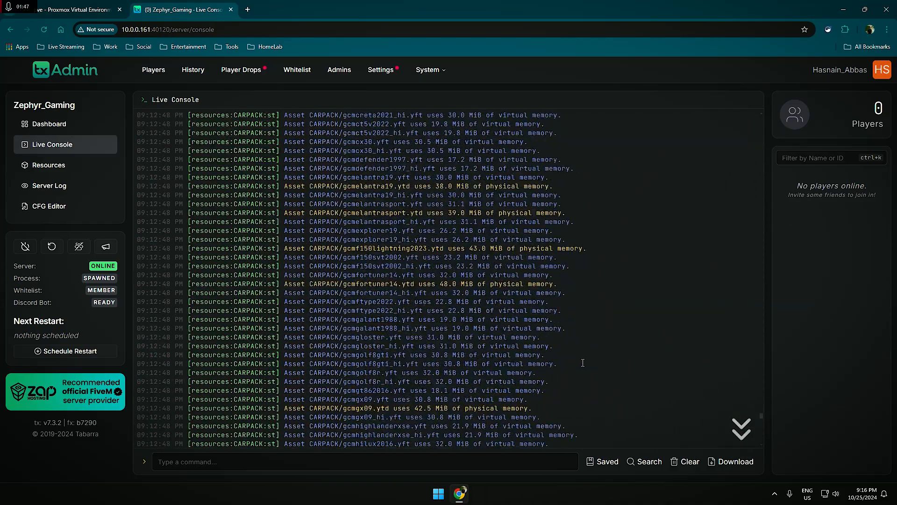
{"action": "scroll", "coordinate": [575, 358], "scroll_direction": "down", "scroll_amount": 10}
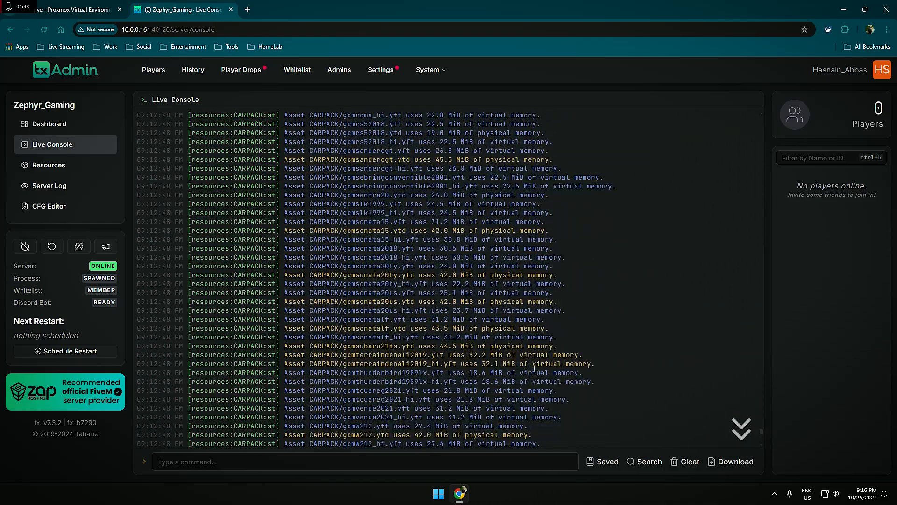
{"action": "scroll", "coordinate": [535, 367], "scroll_direction": "up", "scroll_amount": 10}
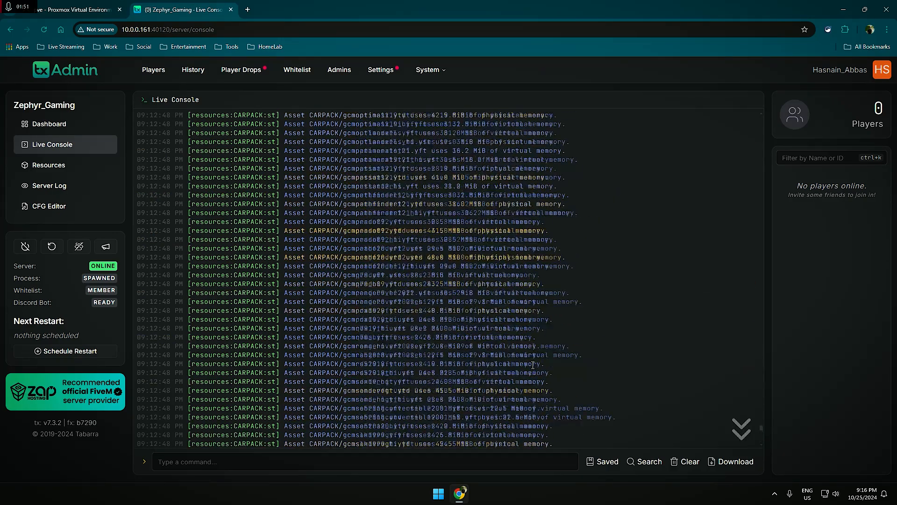
Open Folder_gen.py from the Folder Generator folder inside the FiveM !Tools folder to view its source code
{"action": "left_click", "coordinate": [843, 9]}
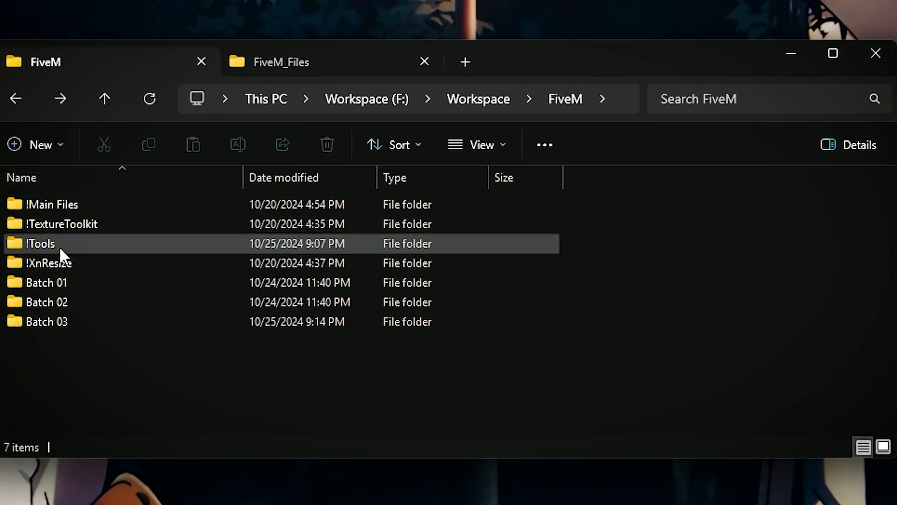
{"action": "double_click", "coordinate": [140, 239]}
{"action": "double_click", "coordinate": [74, 207]}
{"action": "left_click", "coordinate": [115, 227]}
{"action": "double_click", "coordinate": [115, 226]}
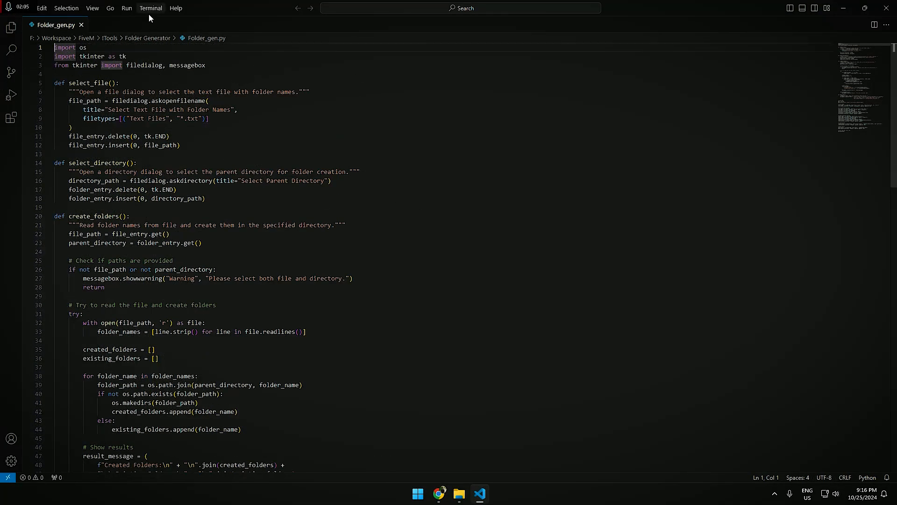
Close the script editor, then run Folder_gen.exe to view the Folder Creator Tool and close it
{"action": "left_click", "coordinate": [82, 25]}
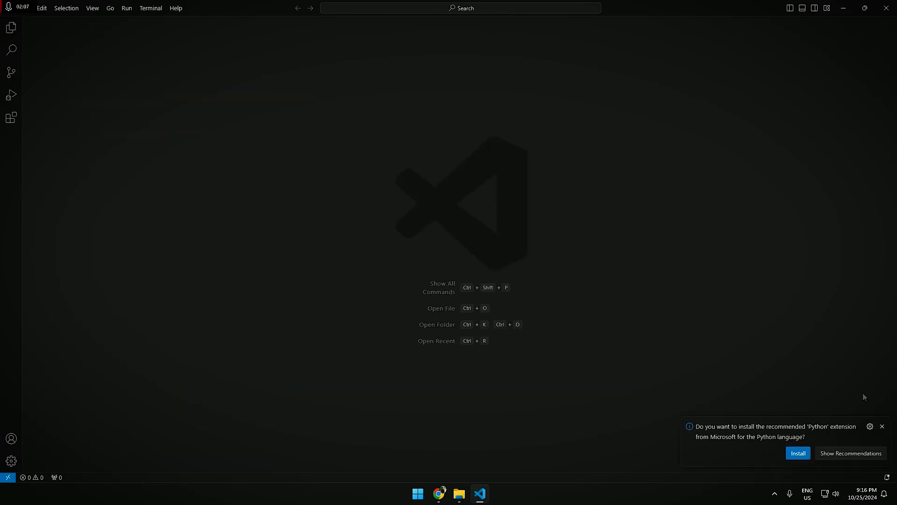
{"action": "left_click", "coordinate": [882, 426]}
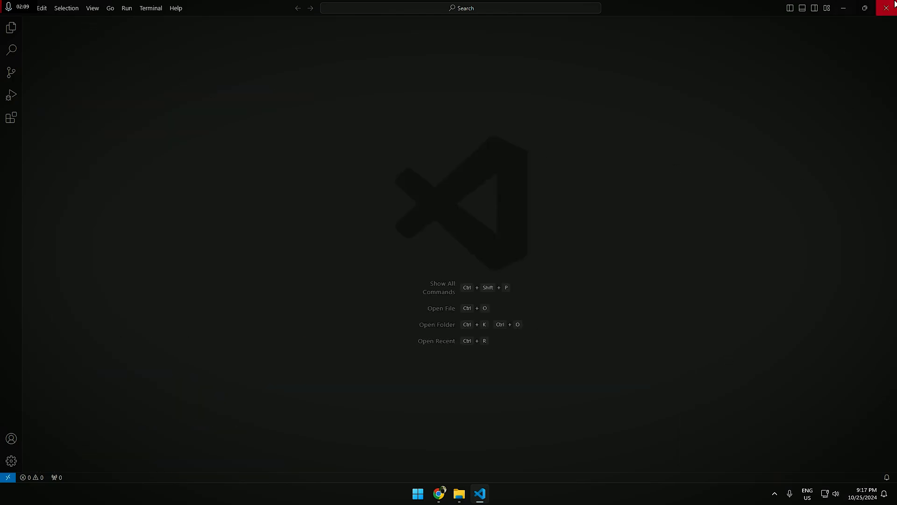
{"action": "left_click", "coordinate": [887, 8]}
{"action": "left_click", "coordinate": [302, 214]}
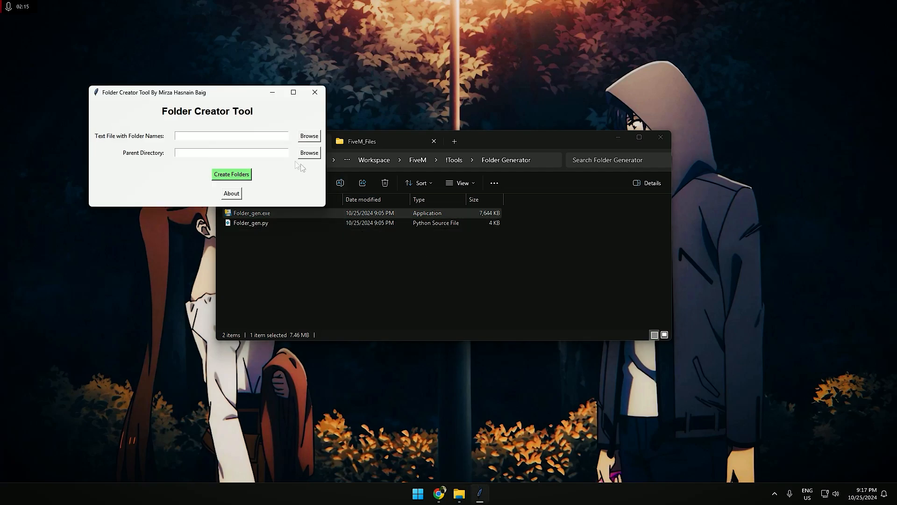
{"action": "left_click", "coordinate": [314, 92]}
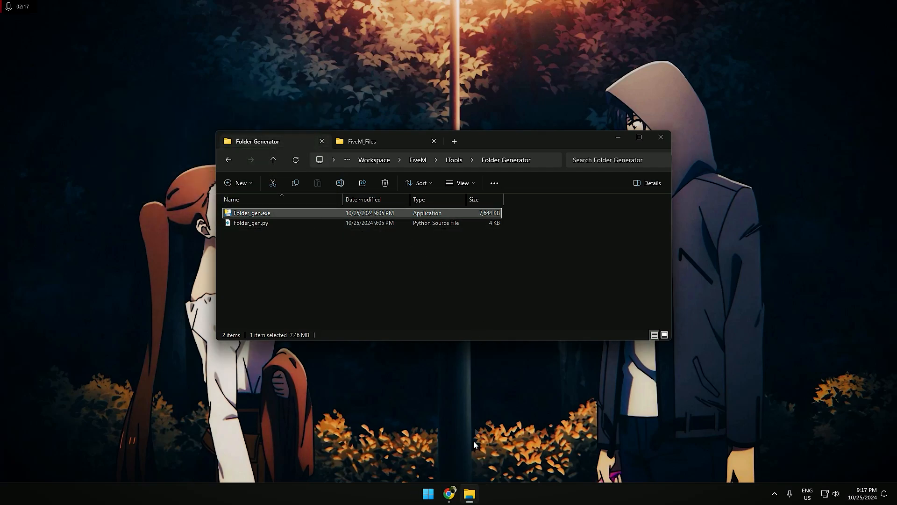
Return to the FiveM workspace folder and open its Batch 03 folder
{"action": "left_click", "coordinate": [405, 142]}
{"action": "left_click", "coordinate": [270, 141]}
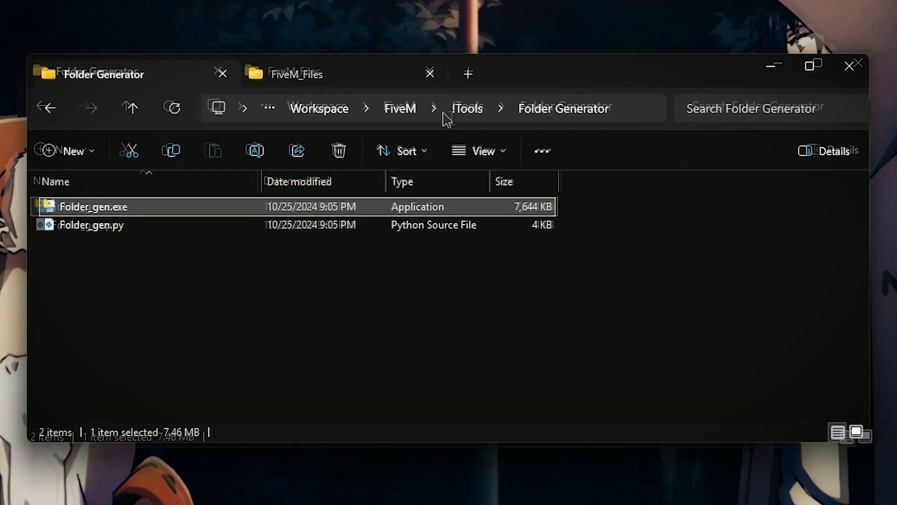
{"action": "left_click", "coordinate": [453, 161]}
{"action": "left_click", "coordinate": [505, 101]}
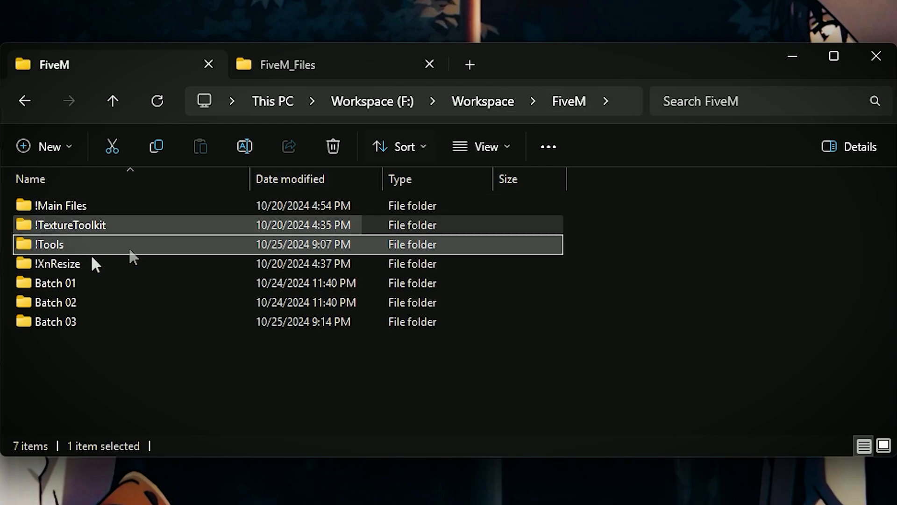
{"action": "left_click_drag", "start_coordinate": [595, 272], "coordinate": [695, 321]}
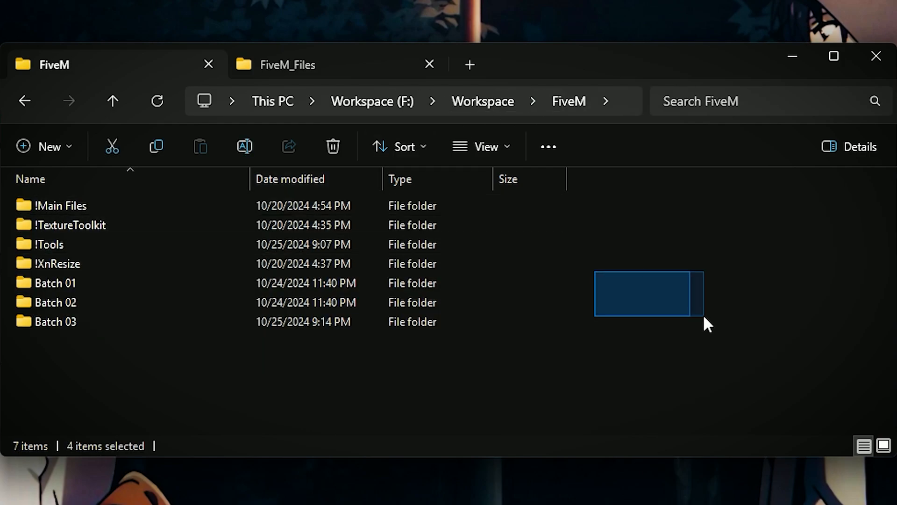
{"action": "double_click", "coordinate": [144, 322]}
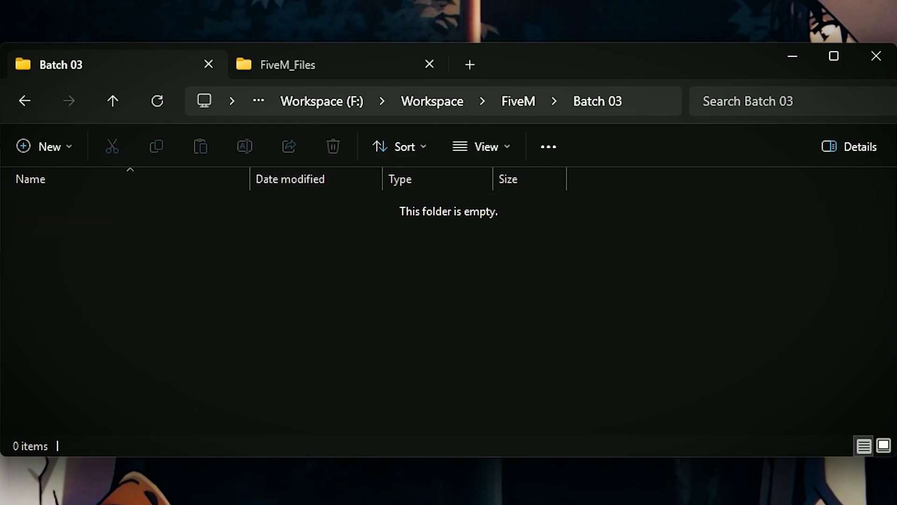
Launch WinSCP and connect to the saved FiveM session
{"action": "key", "text": "super"}
{"action": "left_click", "coordinate": [414, 213]}
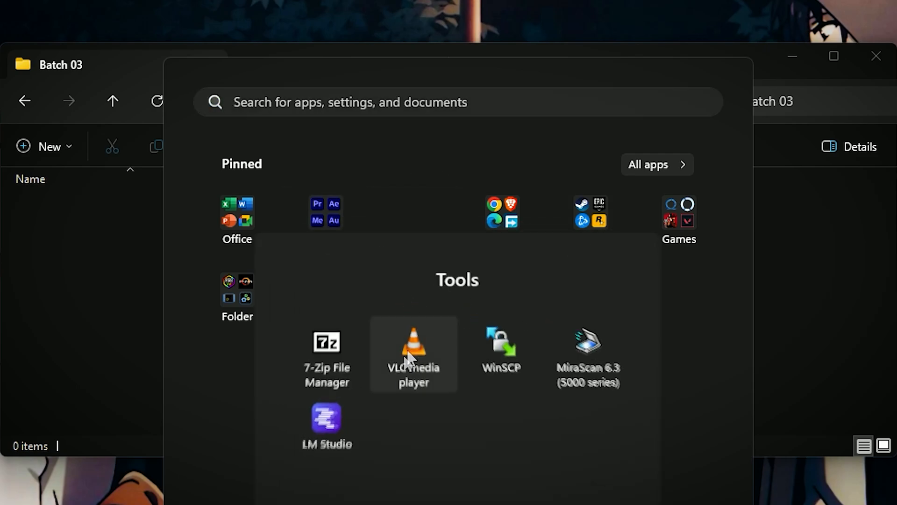
{"action": "left_click", "coordinate": [507, 353]}
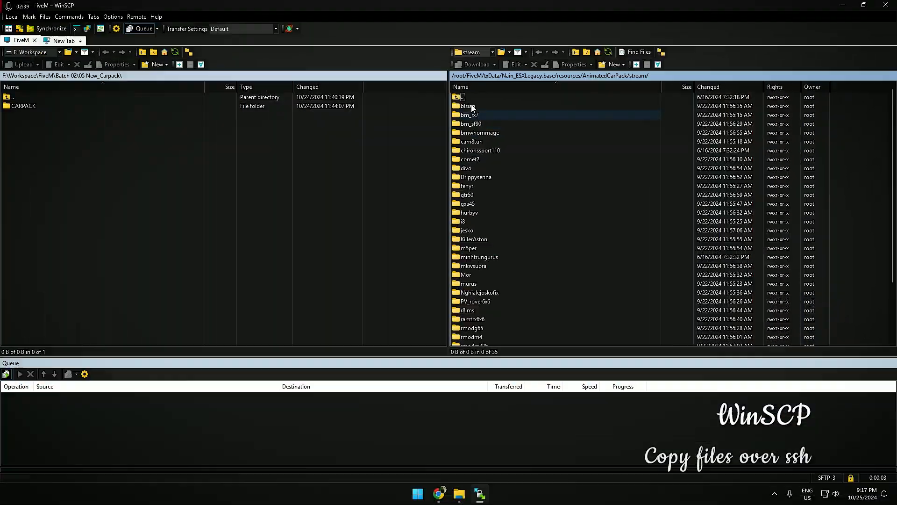
{"action": "double_click", "coordinate": [125, 92]}
Open the server's resources folder on the remote side and the FiveM workspace's Batch 03 folder on the local side
{"action": "double_click", "coordinate": [469, 98]}
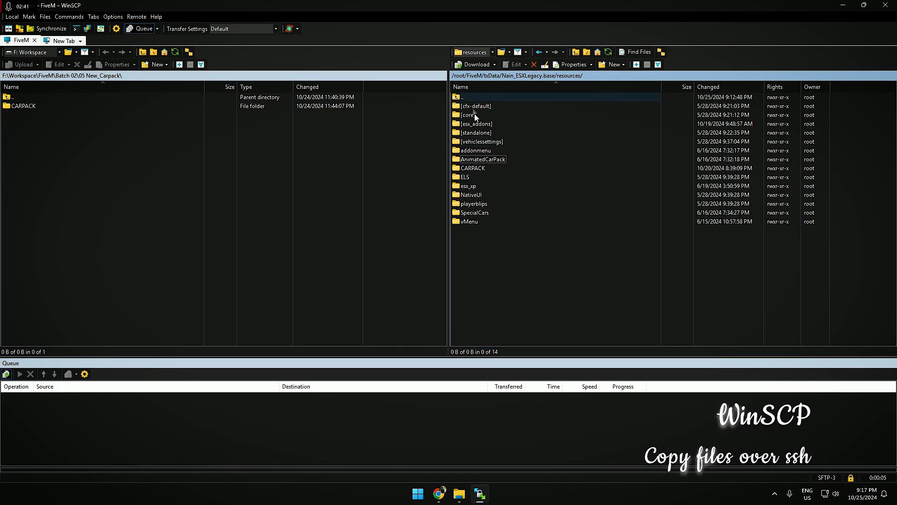
{"action": "left_click", "coordinate": [485, 159]}
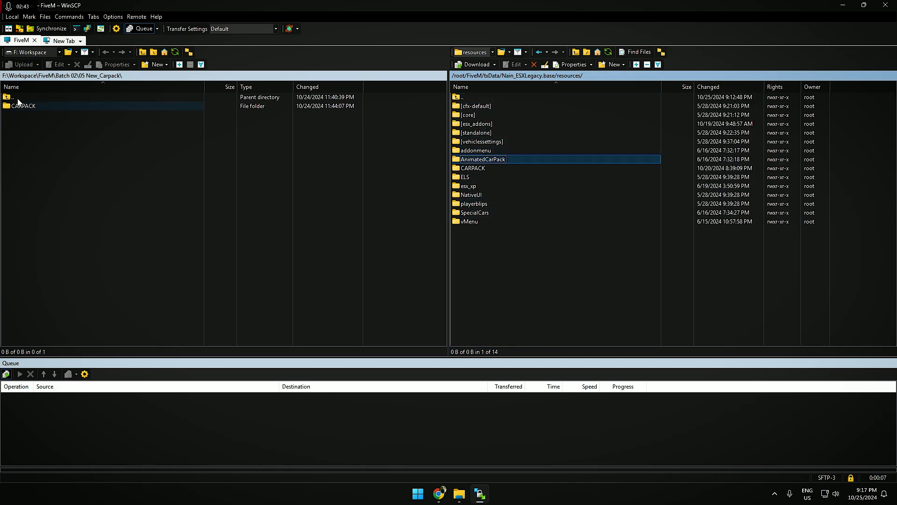
{"action": "double_click", "coordinate": [24, 99]}
{"action": "double_click", "coordinate": [24, 99]}
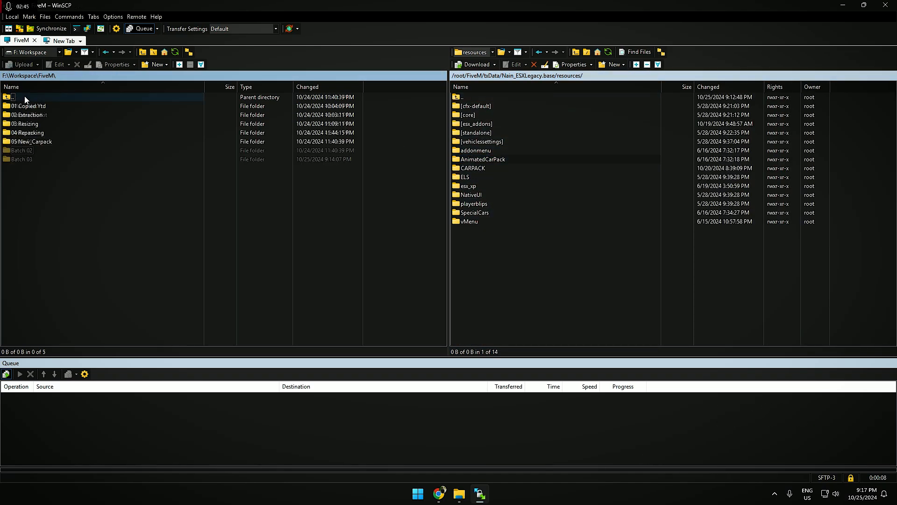
{"action": "double_click", "coordinate": [31, 160]}
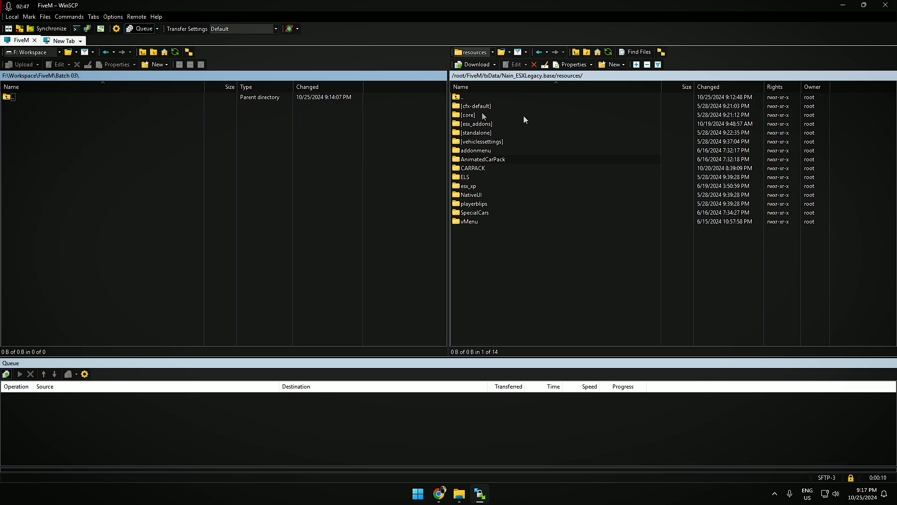
Download the AnimatedCarPack folder from the server into Batch 03 and minimize the transfer window
{"action": "left_click", "coordinate": [490, 160]}
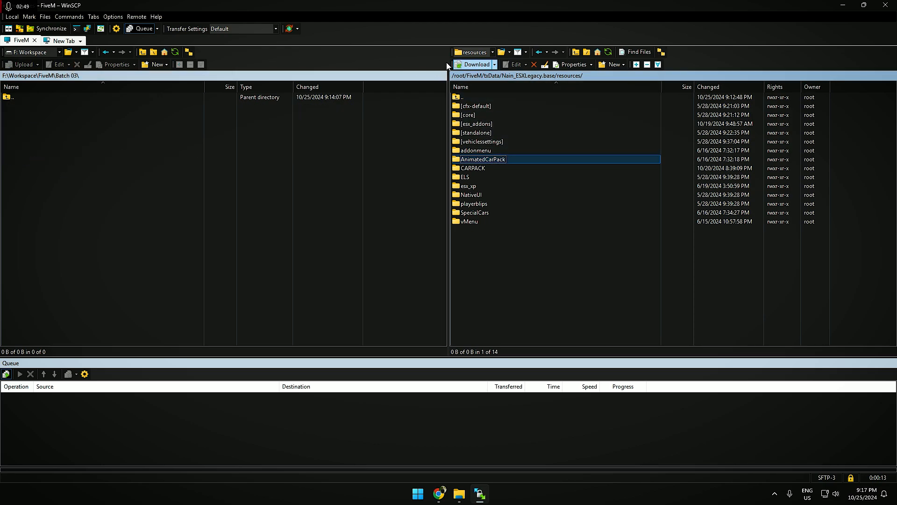
{"action": "left_click", "coordinate": [467, 65]}
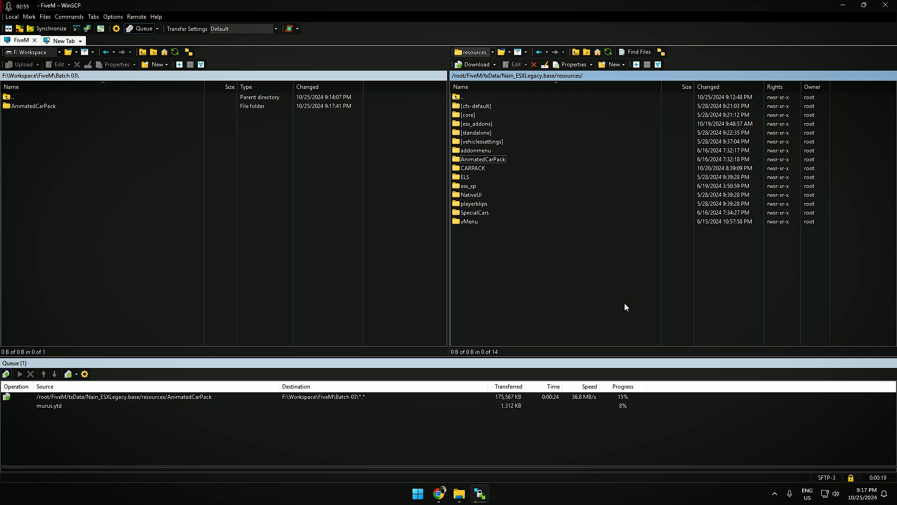
{"action": "left_click", "coordinate": [843, 6]}
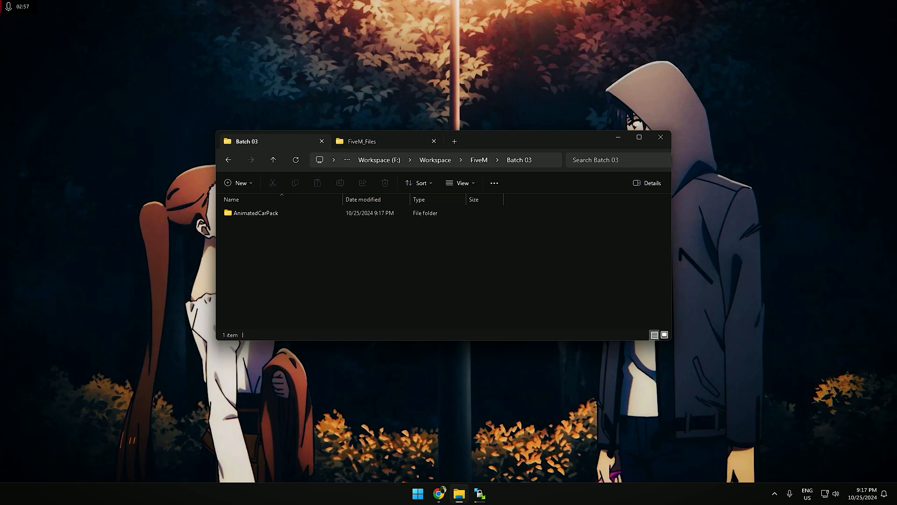
Switch to Chrome and open the OpenIV website on a new page
{"action": "left_click", "coordinate": [438, 493]}
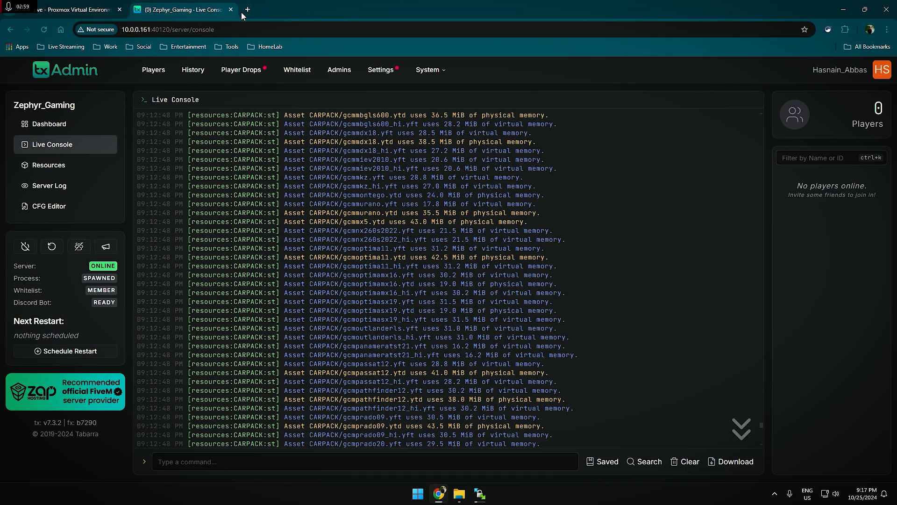
{"action": "left_click", "coordinate": [244, 12]}
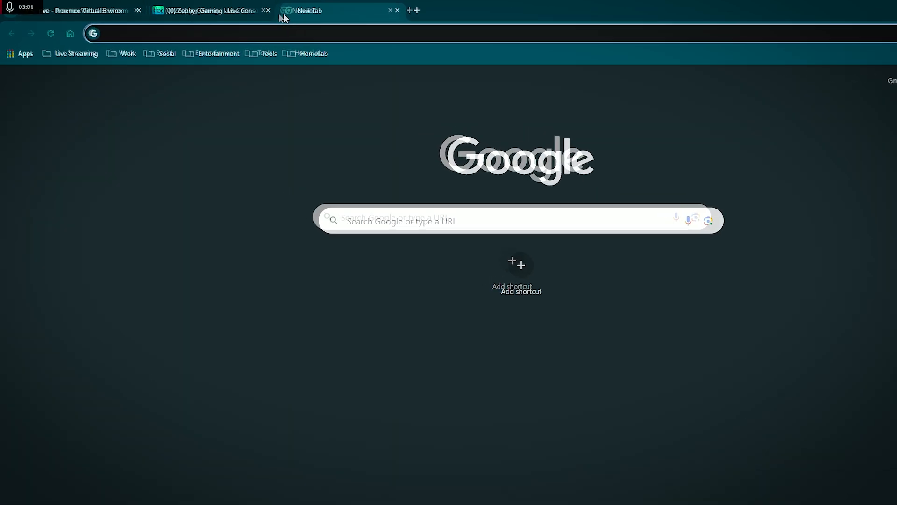
{"action": "type", "text": "open iv"}
{"action": "key", "text": "Return"}
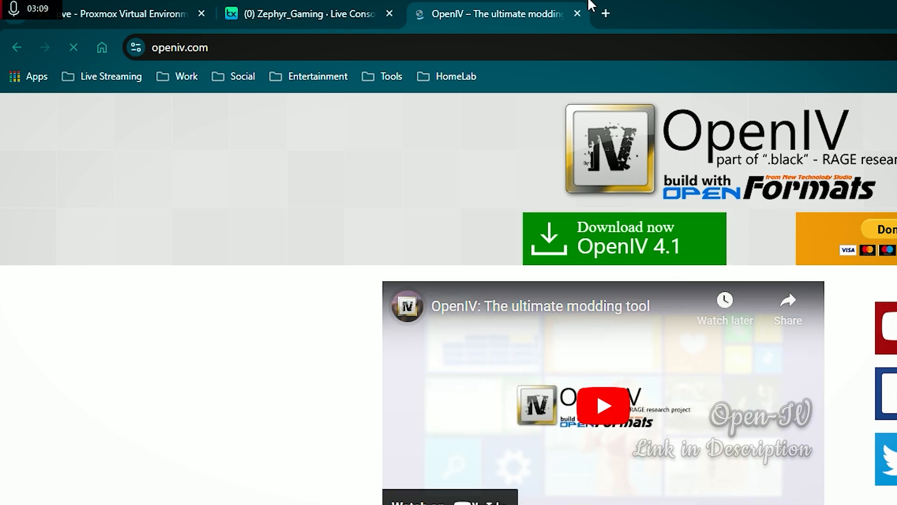
Search the web for XNResize in a new tab and open the XnView product page
{"action": "left_click", "coordinate": [606, 12]}
{"action": "type", "text": "X"}
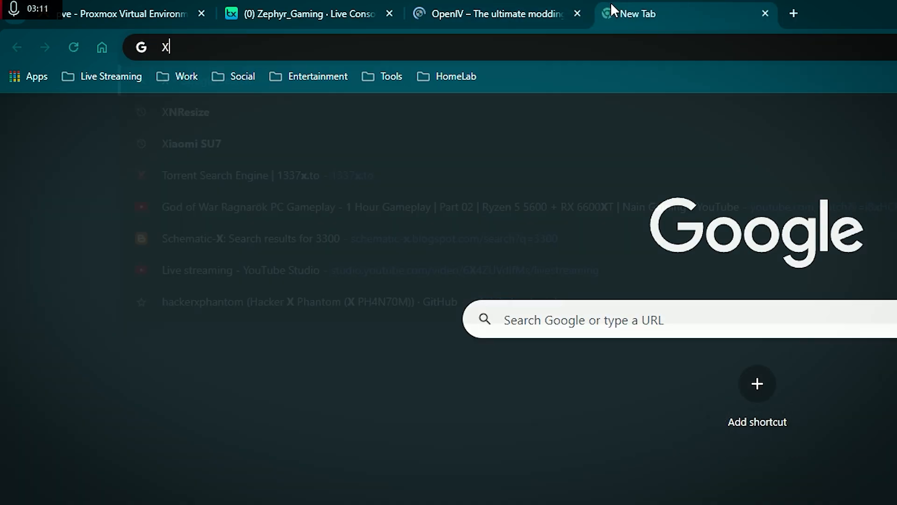
{"action": "type", "text": "n"}
{"action": "key", "text": "Down"}
{"action": "key", "text": "Return"}
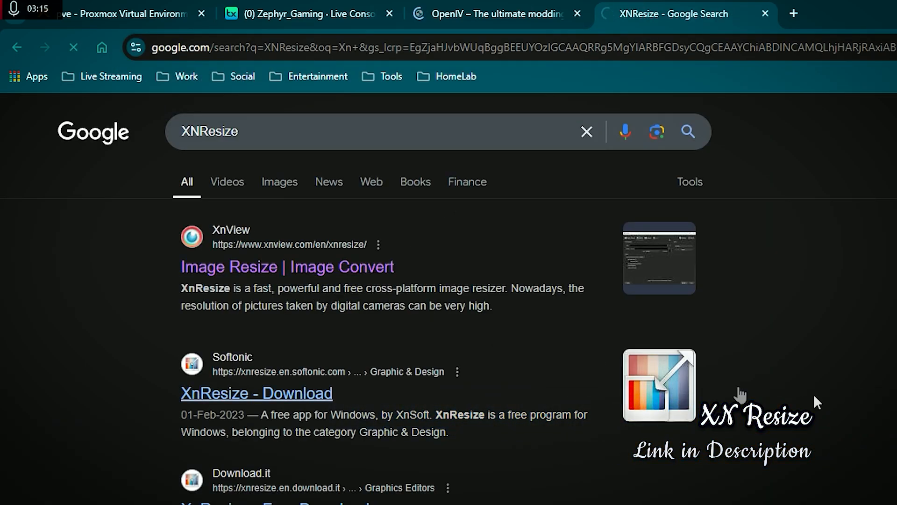
{"action": "left_click", "coordinate": [659, 258]}
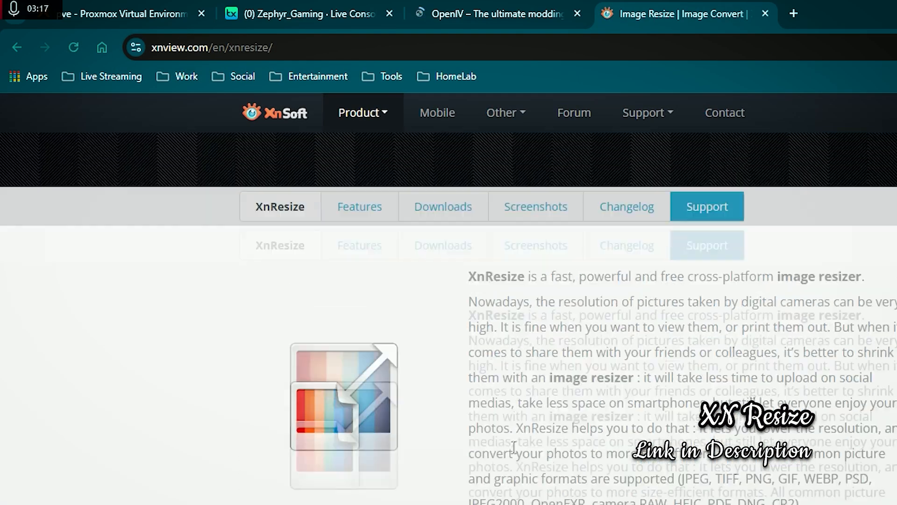
Review the download options and screenshots on the XnResize page
{"action": "scroll", "coordinate": [538, 441], "scroll_direction": "down", "scroll_amount": 10}
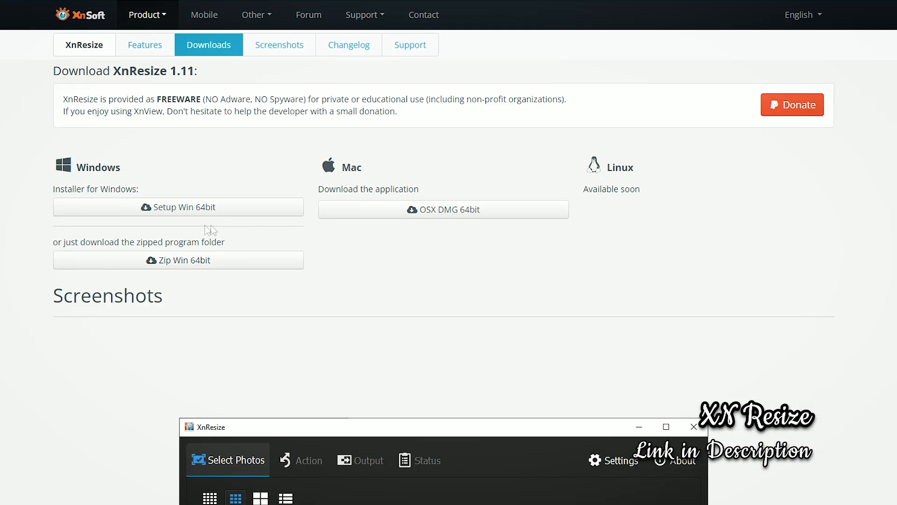
{"action": "scroll", "coordinate": [214, 216], "scroll_direction": "down", "scroll_amount": 12}
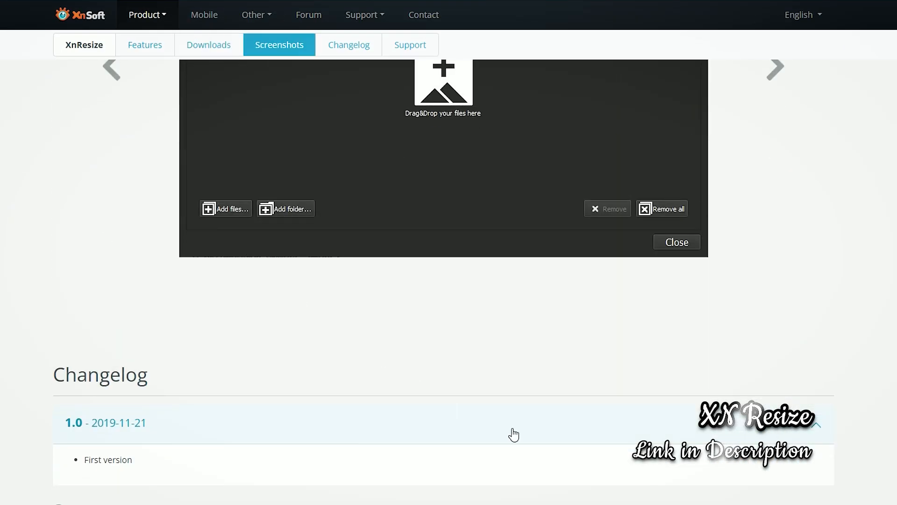
{"action": "scroll", "coordinate": [511, 430], "scroll_direction": "up", "scroll_amount": 5}
{"action": "scroll", "coordinate": [249, 310], "scroll_direction": "up", "scroll_amount": 5}
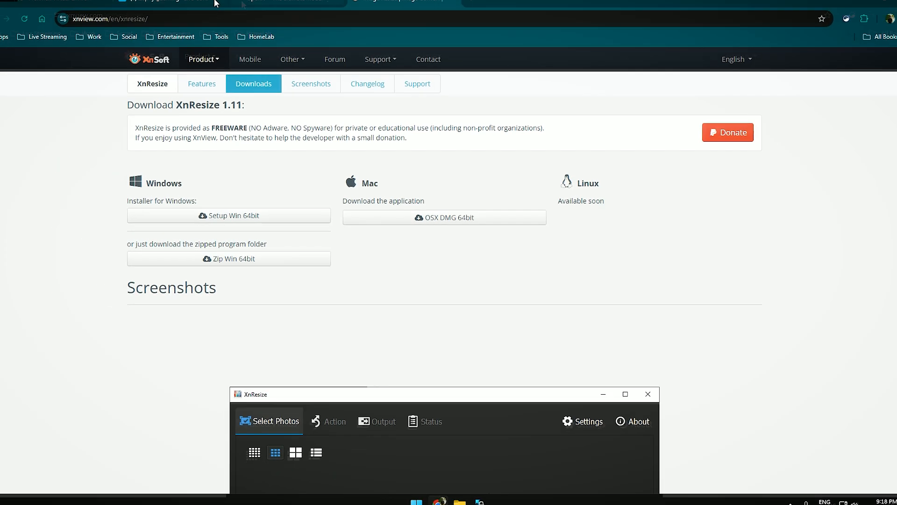
Stop the FiveM server in txAdmin, confirming the stop, and switch to the Proxmox node summary
{"action": "left_click", "coordinate": [214, 2]}
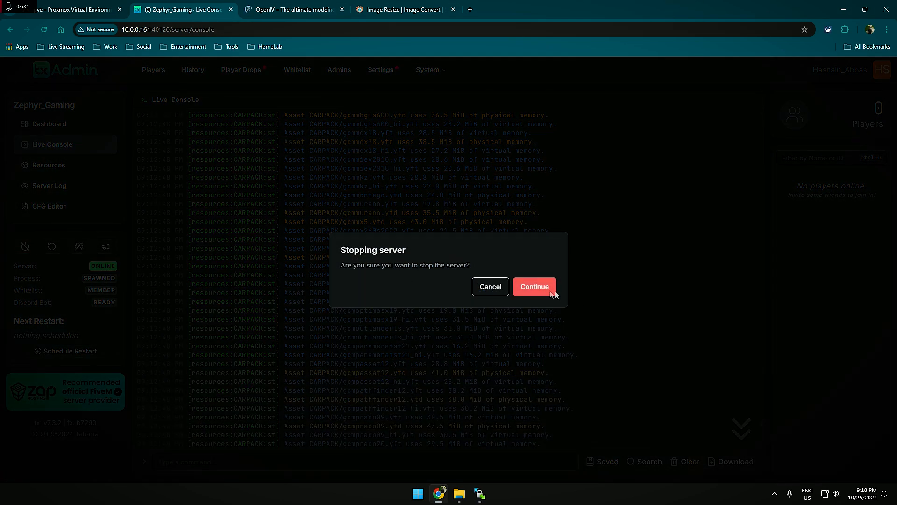
{"action": "left_click", "coordinate": [555, 292]}
{"action": "left_click", "coordinate": [76, 7]}
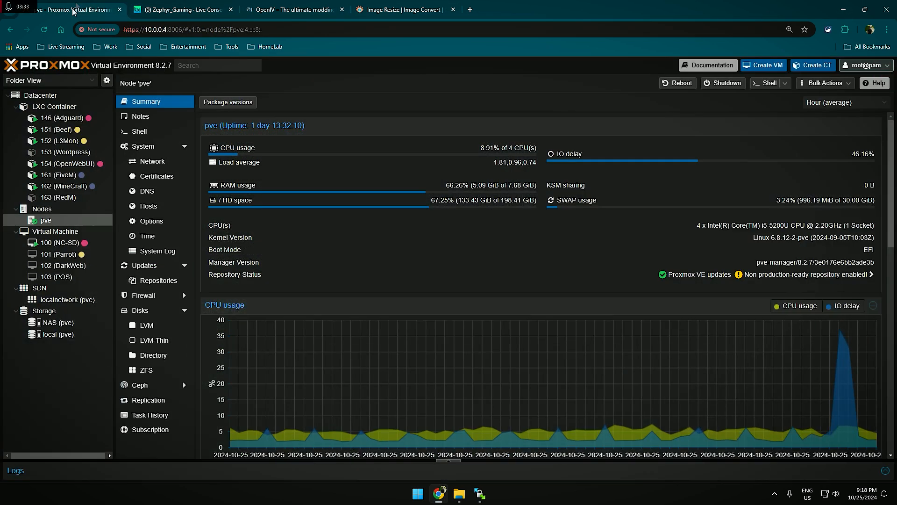
Check the AnimatedCarPack download in the WinSCP transfer queue, then restore the window to a smaller size
{"action": "left_click", "coordinate": [480, 494]}
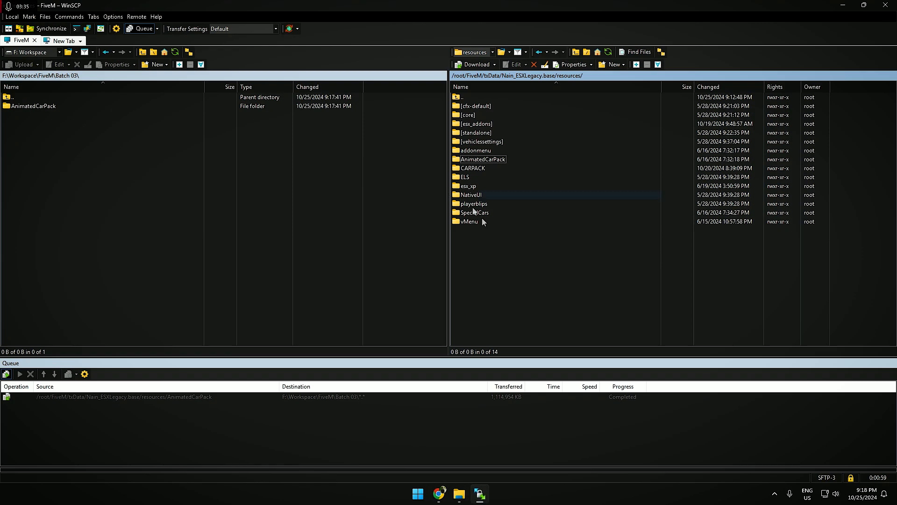
{"action": "left_click", "coordinate": [357, 397]}
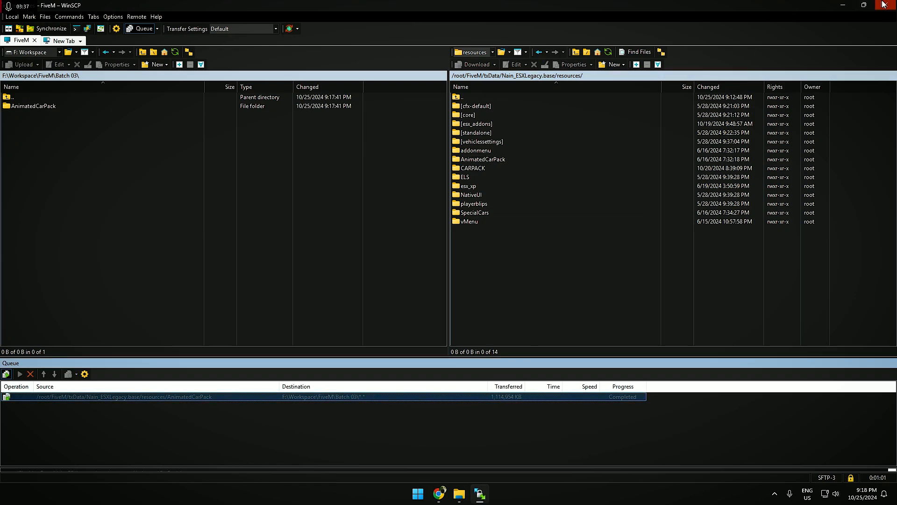
{"action": "left_click", "coordinate": [859, 5]}
Open the downloaded AnimatedCarPack folder in File Explorer, minimize Chrome, and show the folder maximized with large icons
{"action": "left_click", "coordinate": [459, 494]}
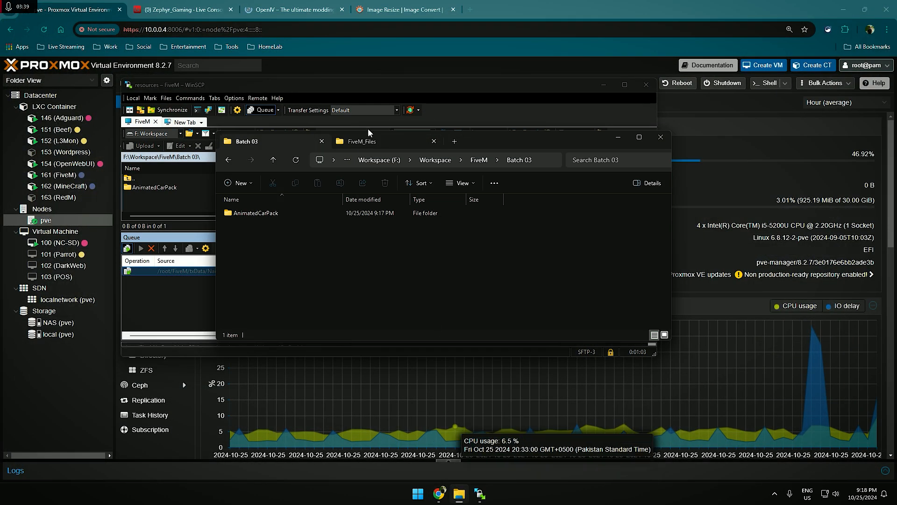
{"action": "double_click", "coordinate": [306, 214]}
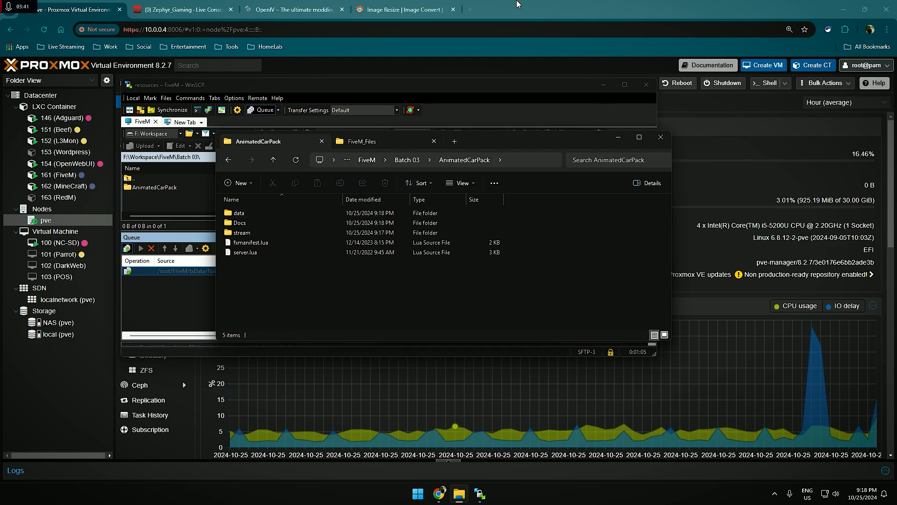
{"action": "left_click", "coordinate": [844, 10]}
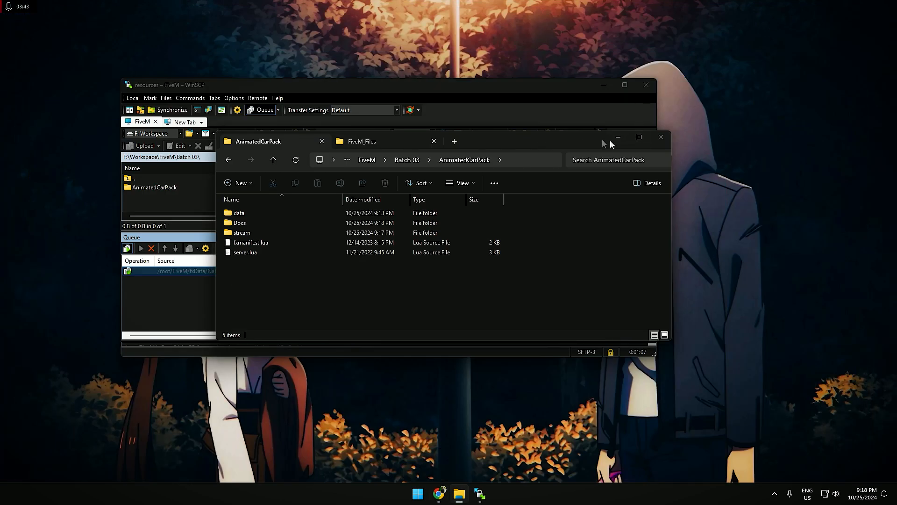
{"action": "double_click", "coordinate": [602, 139]}
{"action": "left_click", "coordinate": [891, 476]}
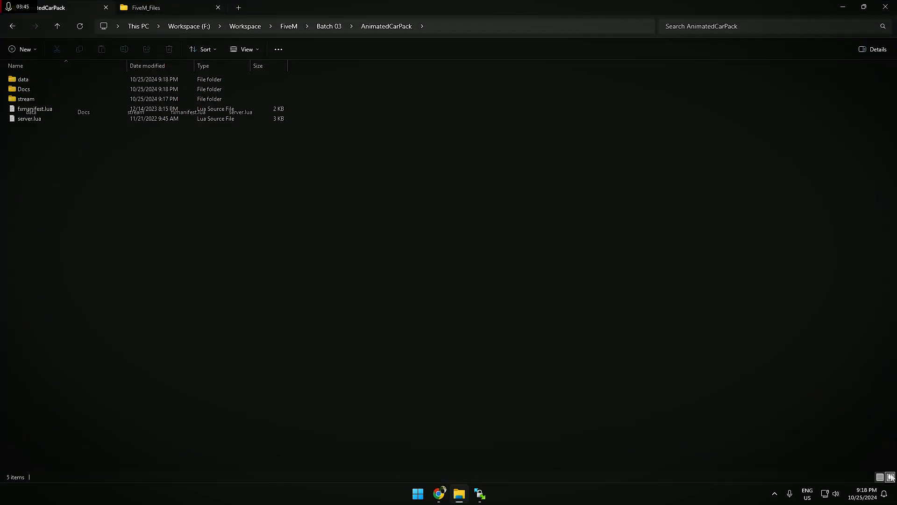
Open AnimatedCarPack's data folder from Batch 03 and look over its vehicle subfolders
{"action": "left_click", "coordinate": [328, 27]}
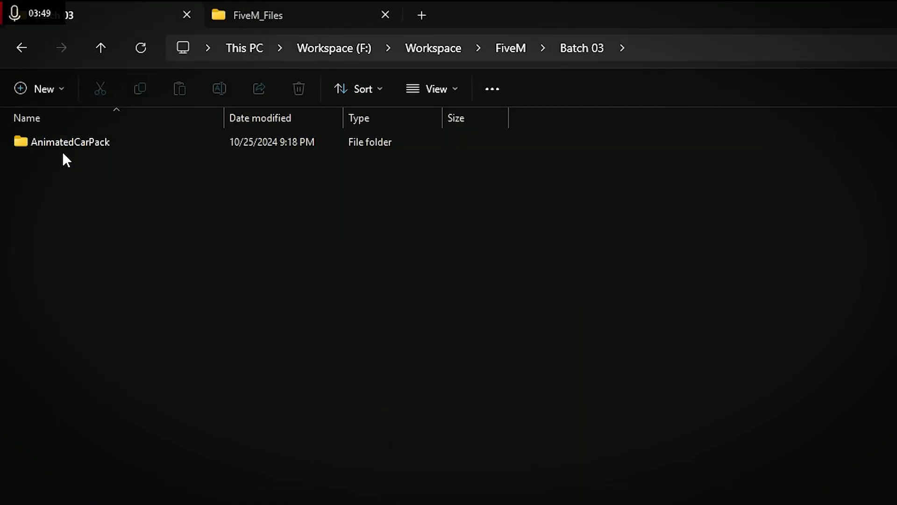
{"action": "double_click", "coordinate": [76, 141]}
{"action": "double_click", "coordinate": [77, 152]}
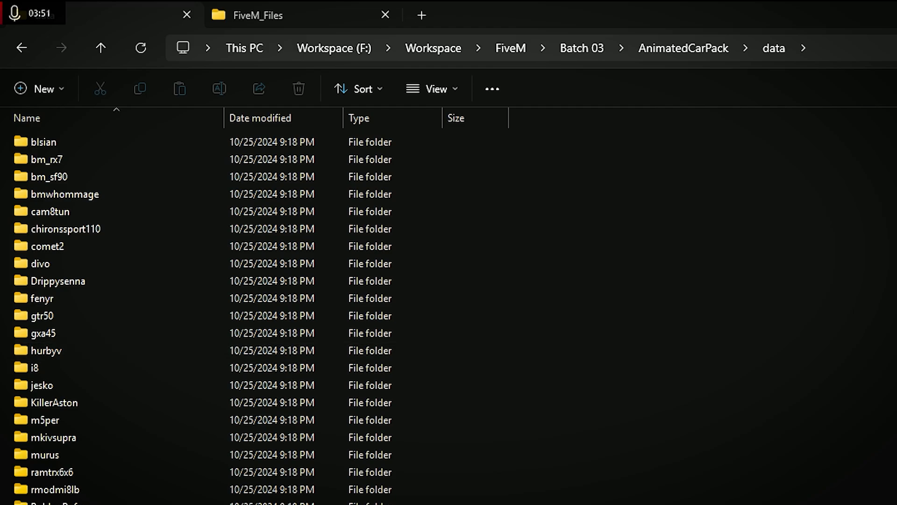
{"action": "key", "text": "ctrl+a"}
{"action": "double_click", "coordinate": [96, 434]}
{"action": "left_click_drag", "start_coordinate": [158, 407], "coordinate": [119, 47]}
{"action": "left_click", "coordinate": [534, 237]}
Open AnimatedCars(menu).lua from AnimatedCarPack's Docs folder, read through its vehicle menu entries, then close it and return to the folder
{"action": "left_click", "coordinate": [712, 47]}
{"action": "double_click", "coordinate": [132, 199]}
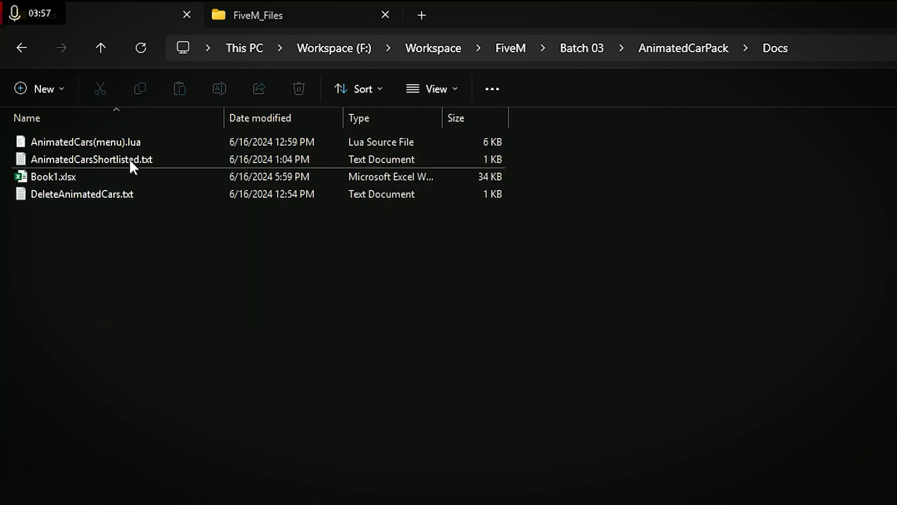
{"action": "double_click", "coordinate": [173, 143]}
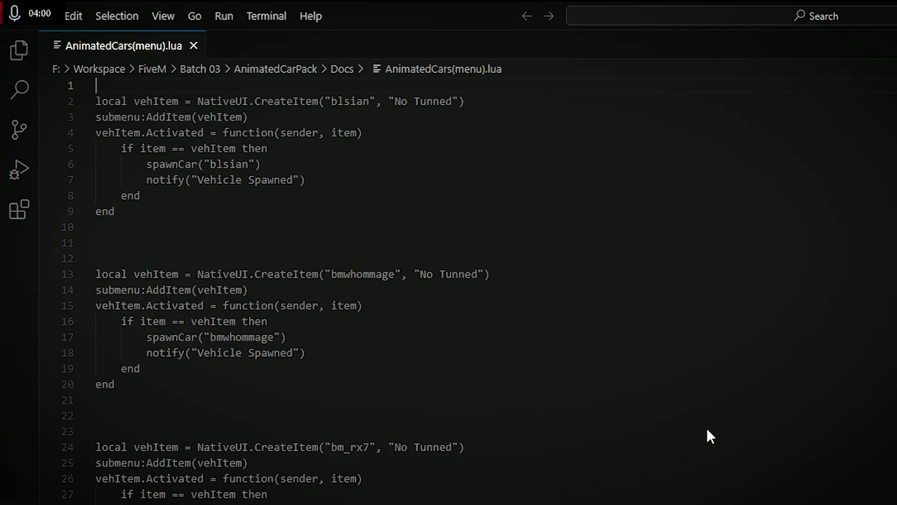
{"action": "scroll", "coordinate": [691, 444], "scroll_direction": "down", "scroll_amount": 10}
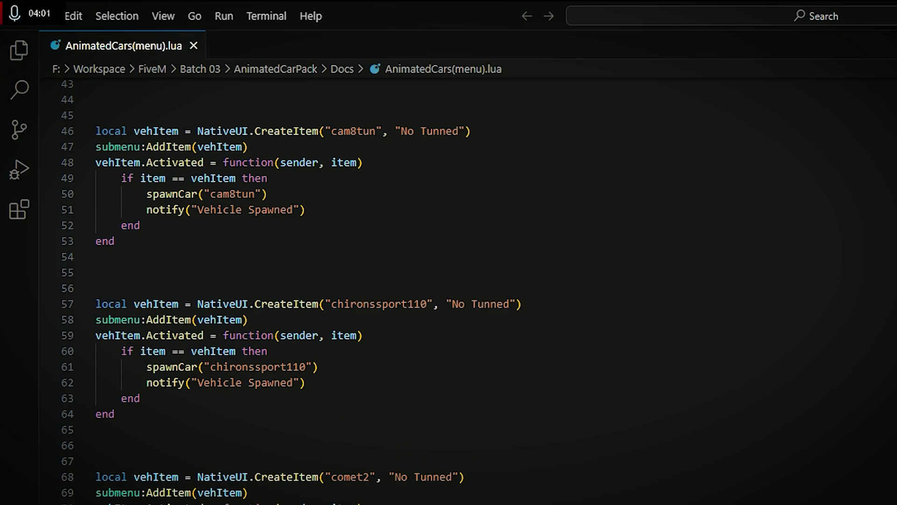
{"action": "scroll", "coordinate": [467, 290], "scroll_direction": "down", "scroll_amount": 5}
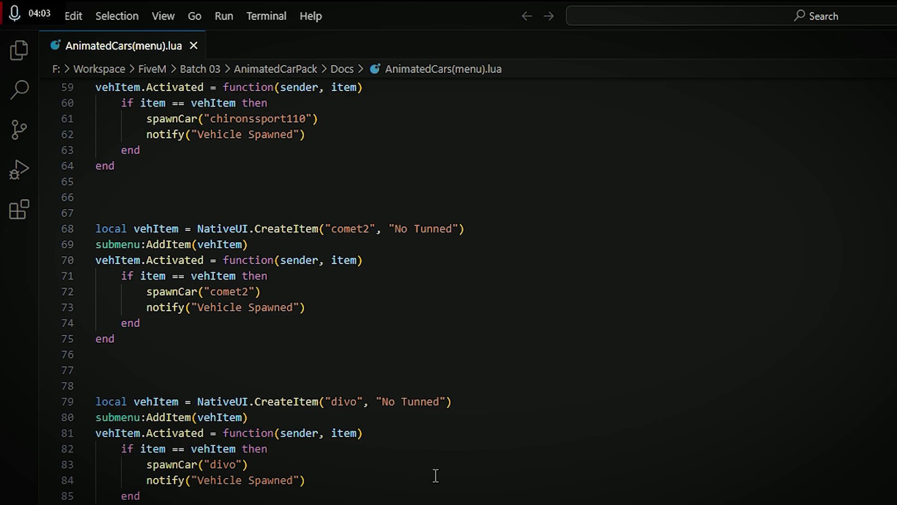
{"action": "scroll", "coordinate": [434, 475], "scroll_direction": "down", "scroll_amount": 7}
{"action": "left_click", "coordinate": [194, 46]}
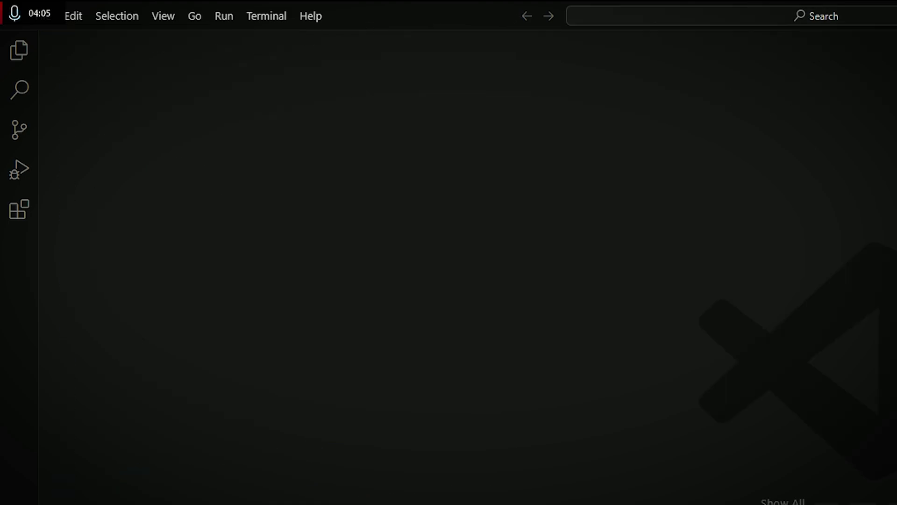
{"action": "key", "text": "alt+Tab"}
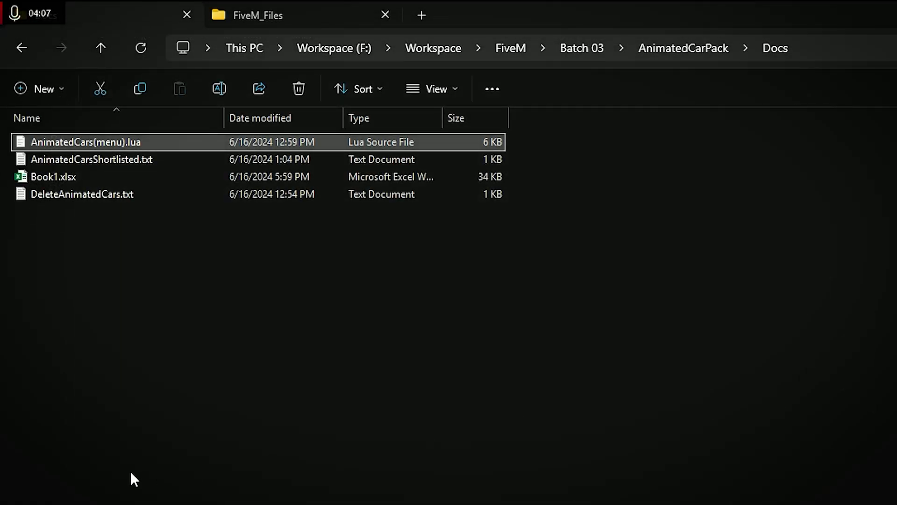
Open Book1.xlsx from the Docs folder and review its list of car names, shortlist checkboxes and notes
{"action": "double_click", "coordinate": [142, 182]}
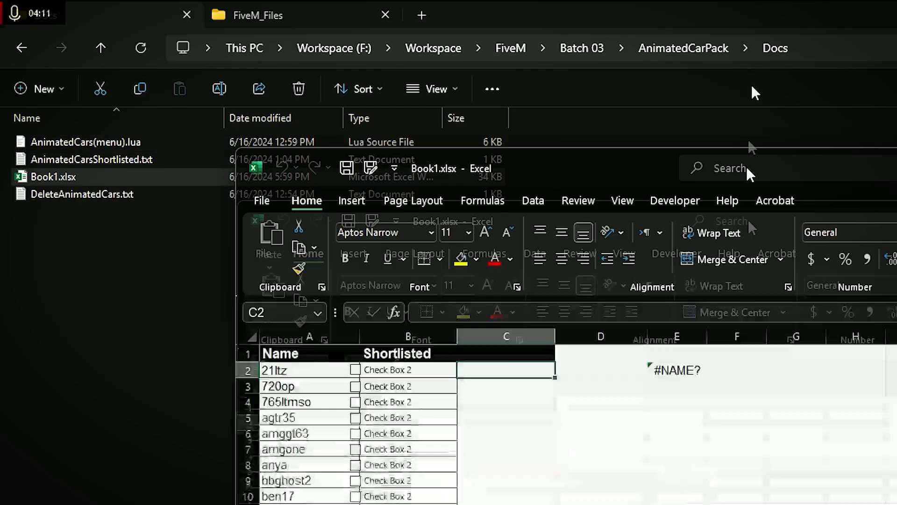
{"action": "scroll", "coordinate": [448, 346], "scroll_direction": "down", "scroll_amount": 11}
{"action": "scroll", "coordinate": [449, 346], "scroll_direction": "up", "scroll_amount": 4}
{"action": "scroll", "coordinate": [475, 392], "scroll_direction": "up", "scroll_amount": 7}
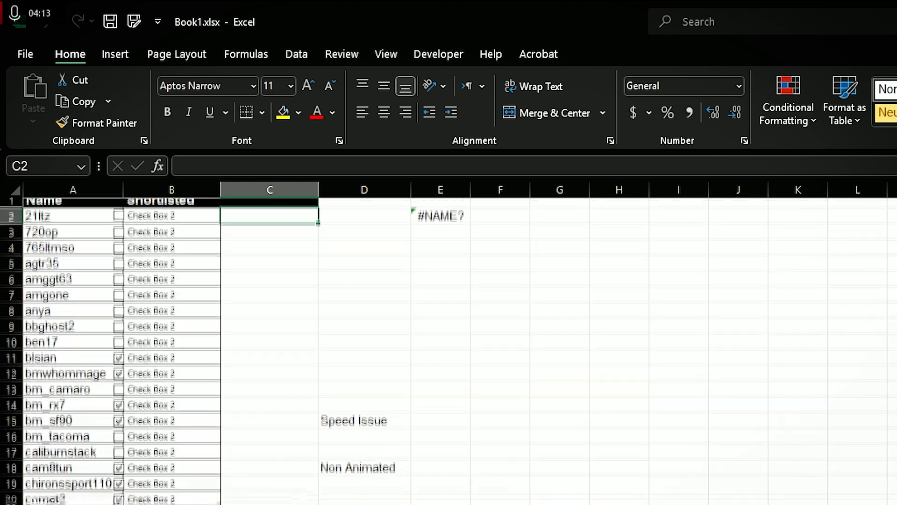
{"action": "left_click_drag", "start_coordinate": [487, 229], "coordinate": [73, 504]}
{"action": "left_click", "coordinate": [797, 504]}
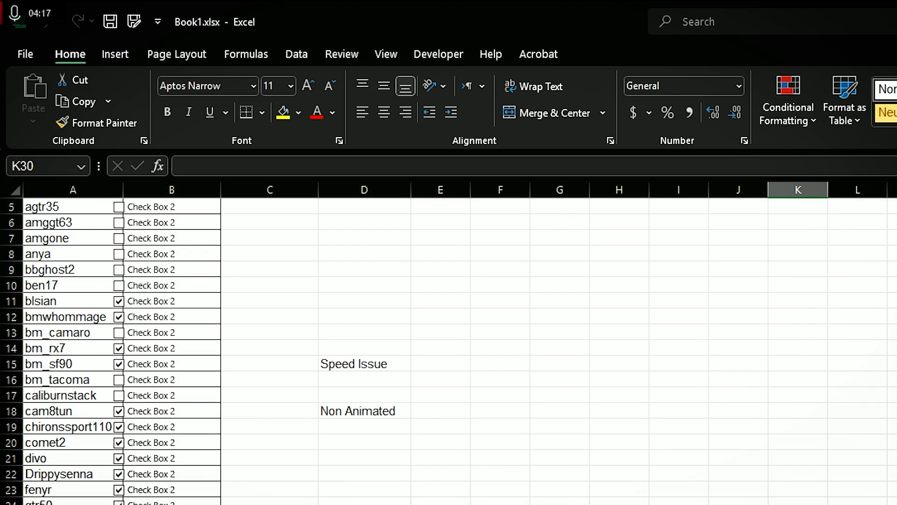
Return to File Explorer and look at the rrghostbyv vehicle files in AnimatedCarPack's stream folder, selecting rrghostbyv.ytd
{"action": "key", "text": "alt+Tab"}
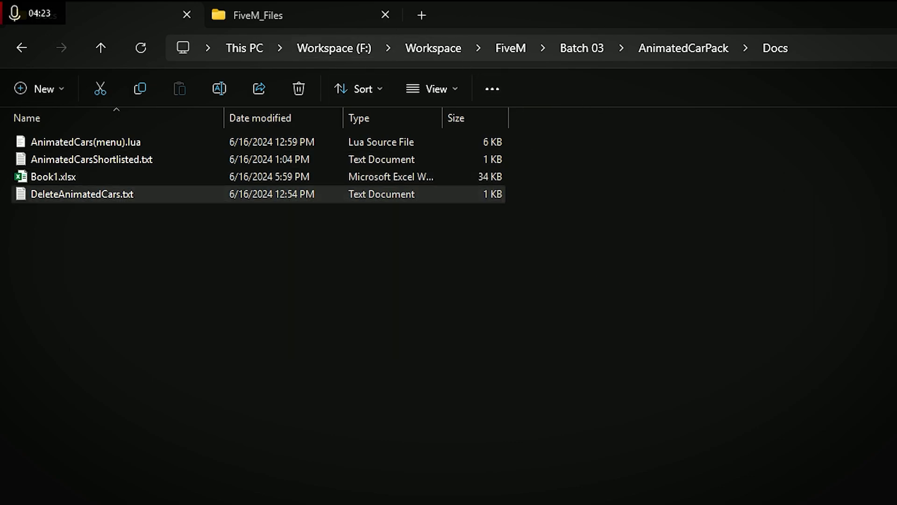
{"action": "left_click", "coordinate": [696, 51]}
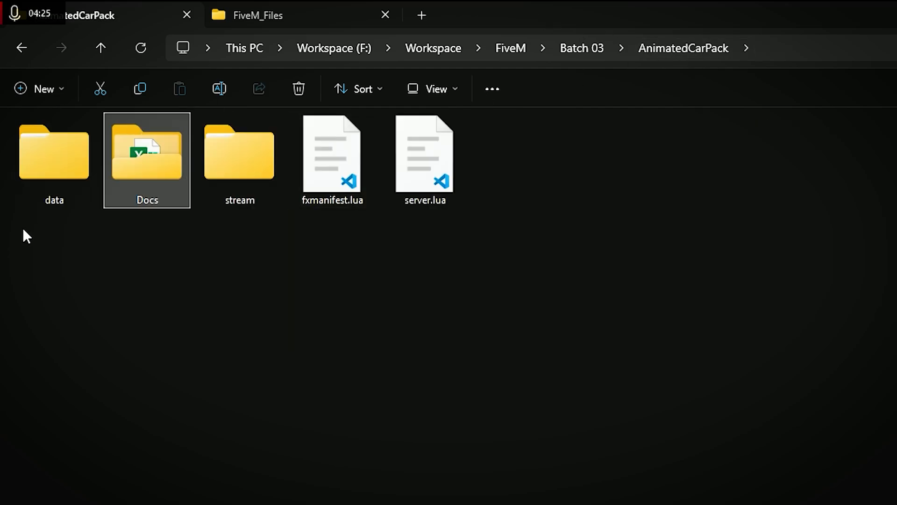
{"action": "double_click", "coordinate": [243, 161]}
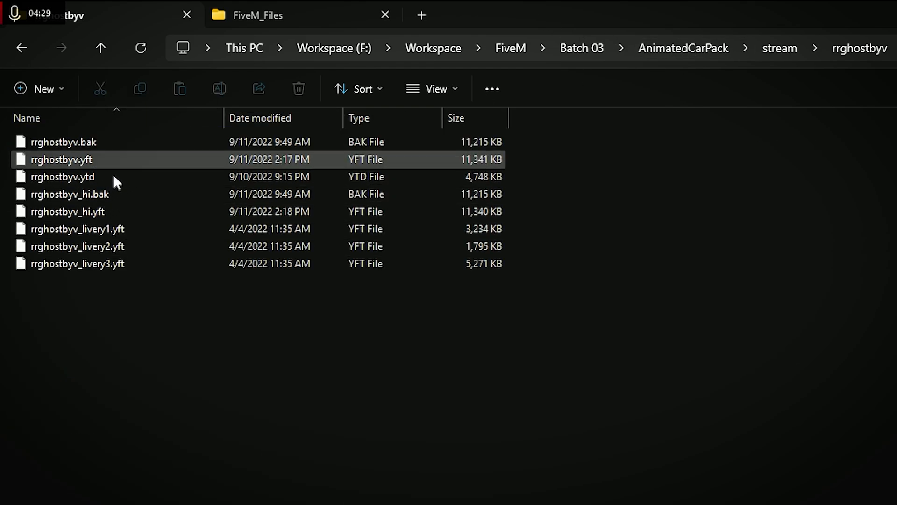
{"action": "left_click", "coordinate": [110, 178]}
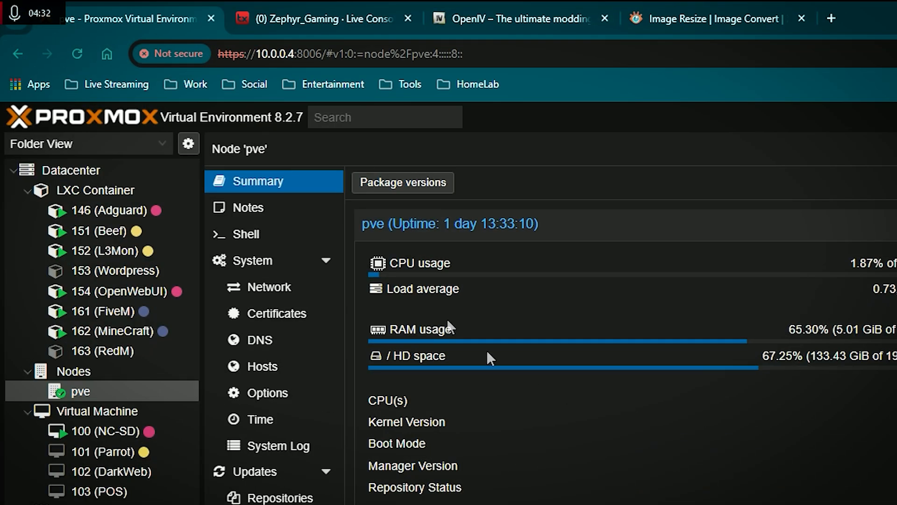
Switch to Chrome, show the txAdmin Live Console and examine AnimatedCarPack's asset memory warnings, highlighting the rmodg65.ytd entry
{"action": "left_click", "coordinate": [632, 13]}
{"action": "left_click", "coordinate": [521, 14]}
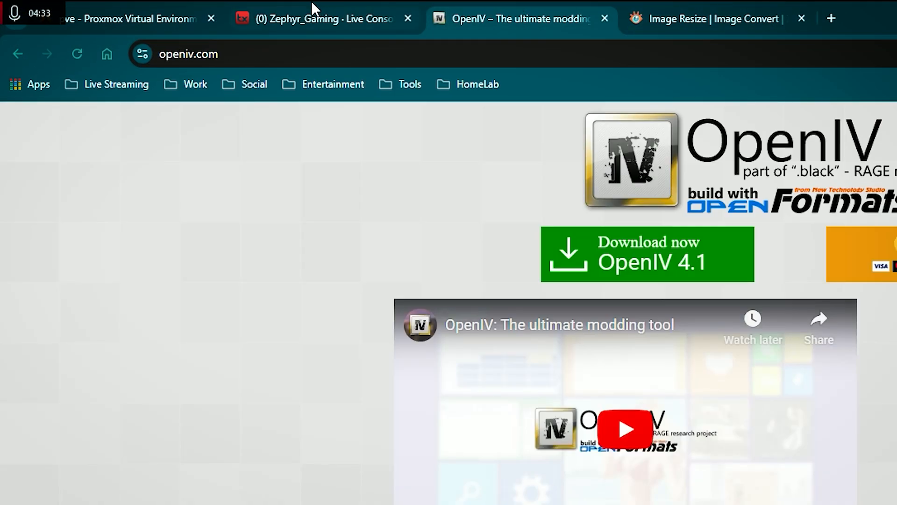
{"action": "left_click", "coordinate": [312, 8]}
{"action": "scroll", "coordinate": [644, 356], "scroll_direction": "down", "scroll_amount": 15}
{"action": "scroll", "coordinate": [436, 369], "scroll_direction": "up", "scroll_amount": 5}
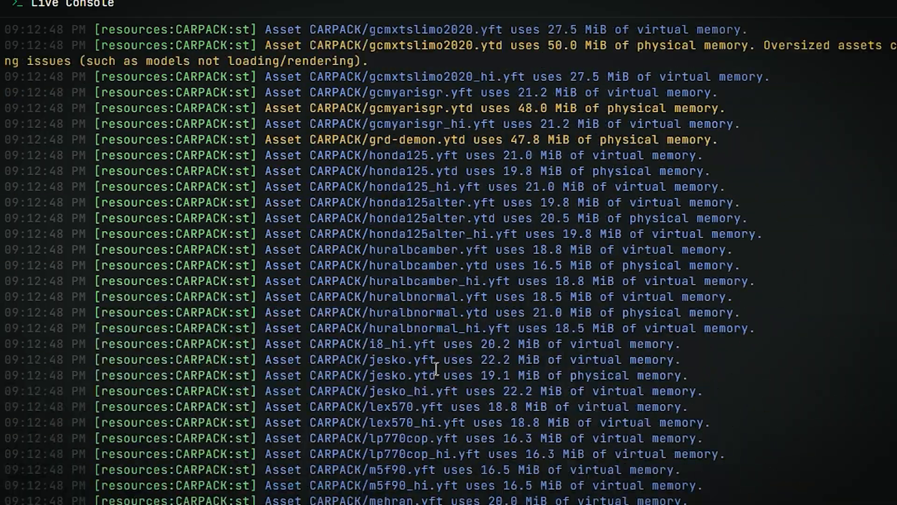
{"action": "scroll", "coordinate": [436, 369], "scroll_direction": "up", "scroll_amount": 15}
{"action": "scroll", "coordinate": [436, 369], "scroll_direction": "up", "scroll_amount": 20}
{"action": "left_click_drag", "start_coordinate": [478, 459], "coordinate": [706, 454]}
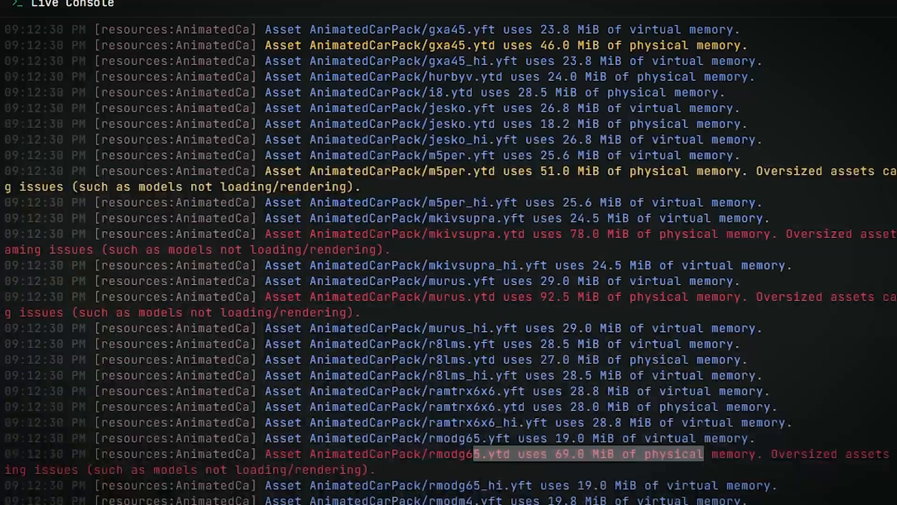
Copy AnimatedCarPack's console messages, from the 993rwb_hi.bak entry through the "Started resource AnimatedCarPack" line
{"action": "scroll", "coordinate": [345, 329], "scroll_direction": "up", "scroll_amount": 10}
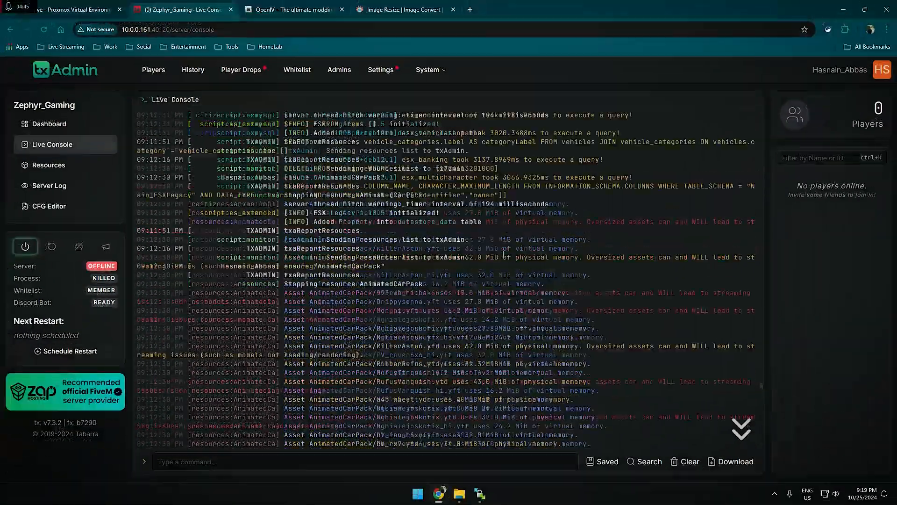
{"action": "scroll", "coordinate": [220, 248], "scroll_direction": "down", "scroll_amount": 5}
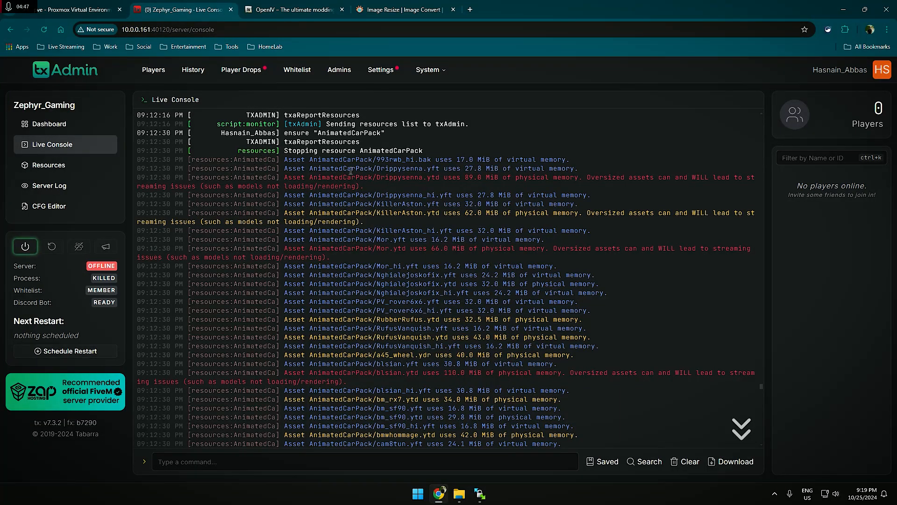
{"action": "left_click_drag", "start_coordinate": [136, 161], "coordinate": [598, 365]}
{"action": "left_click_drag", "start_coordinate": [664, 364], "coordinate": [697, 376]}
{"action": "right_click", "coordinate": [416, 305]}
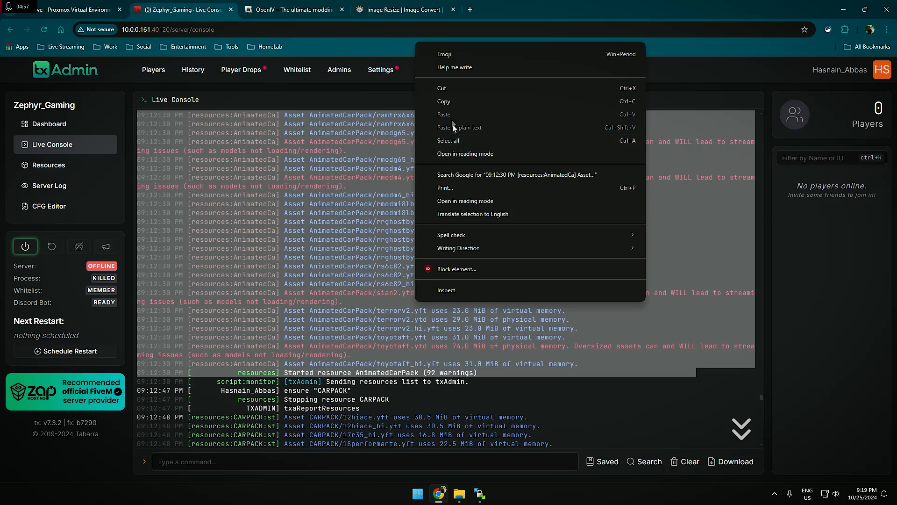
{"action": "left_click", "coordinate": [450, 102]}
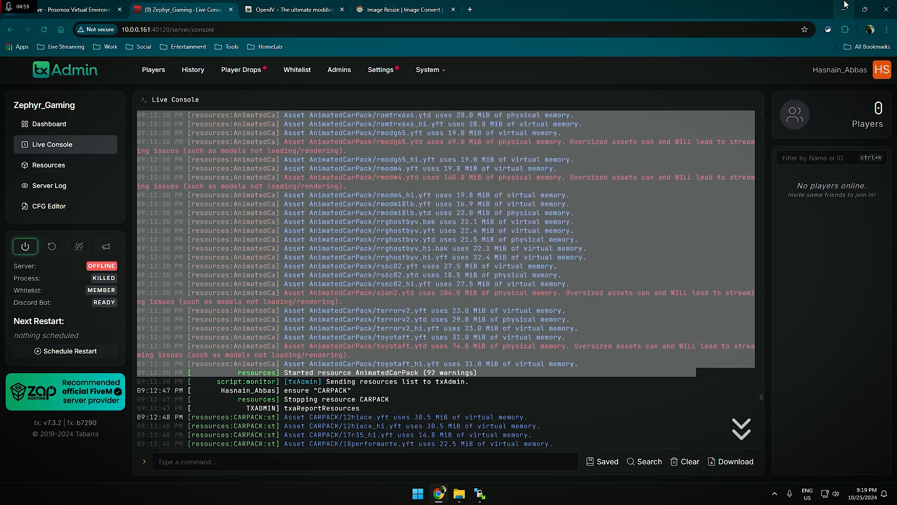
Go back to the Batch 03 folder in File Explorer and rename AnimatedCarPack as Main_AnimatedCarPack
{"action": "key", "text": "alt+Tab"}
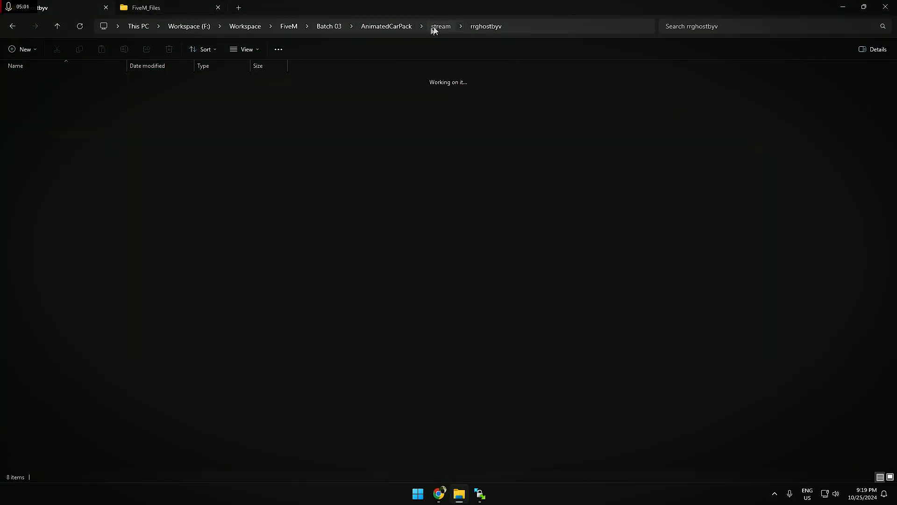
{"action": "left_click", "coordinate": [440, 26]}
{"action": "left_click", "coordinate": [382, 31]}
{"action": "key", "text": "Escape"}
{"action": "left_click", "coordinate": [381, 28]}
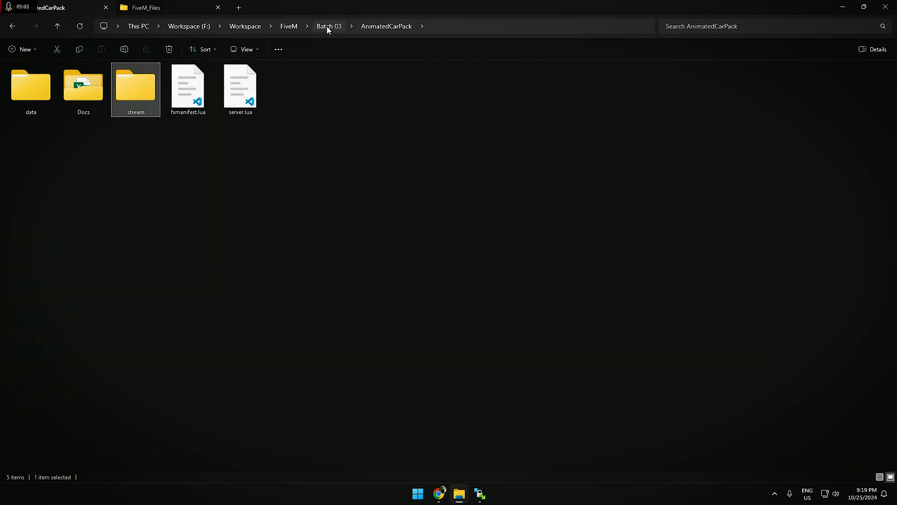
{"action": "left_click", "coordinate": [328, 26]}
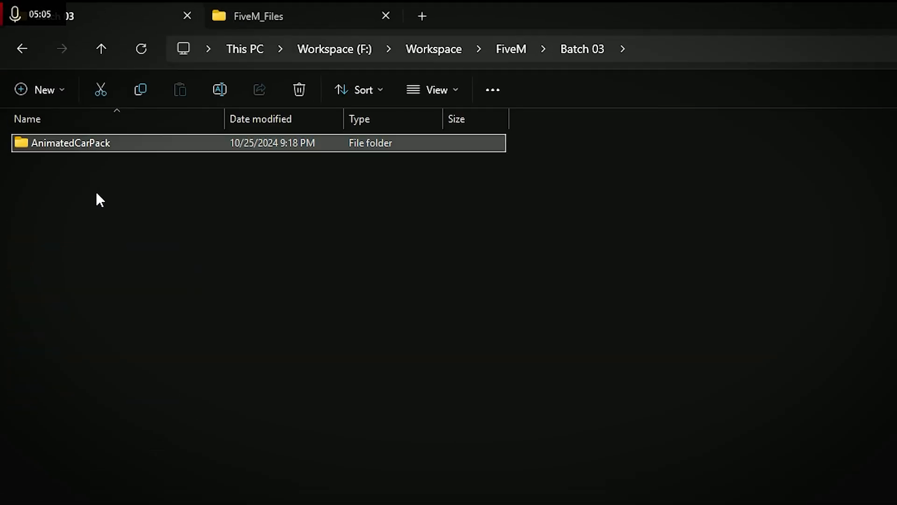
{"action": "key", "text": "F2"}
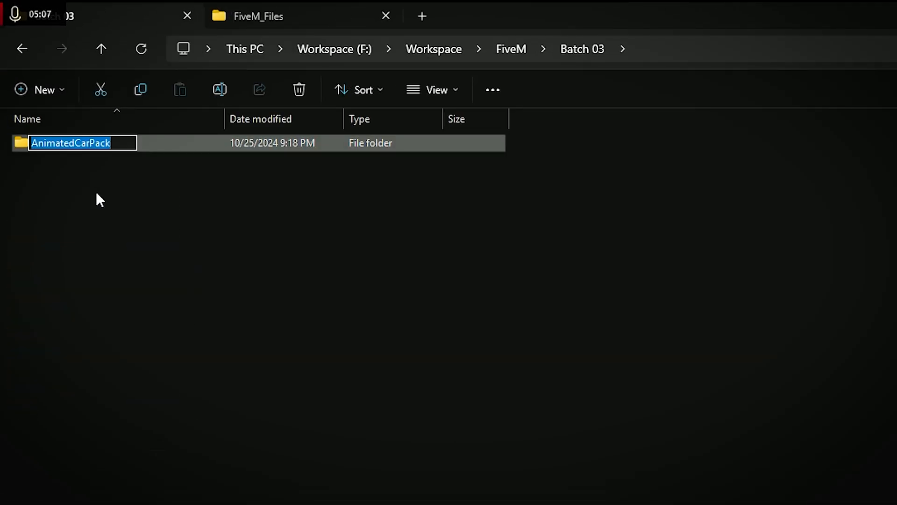
{"action": "key", "text": "End"}
{"action": "key", "text": "Home"}
{"action": "type", "text": "Main_"}
{"action": "key", "text": "Return"}
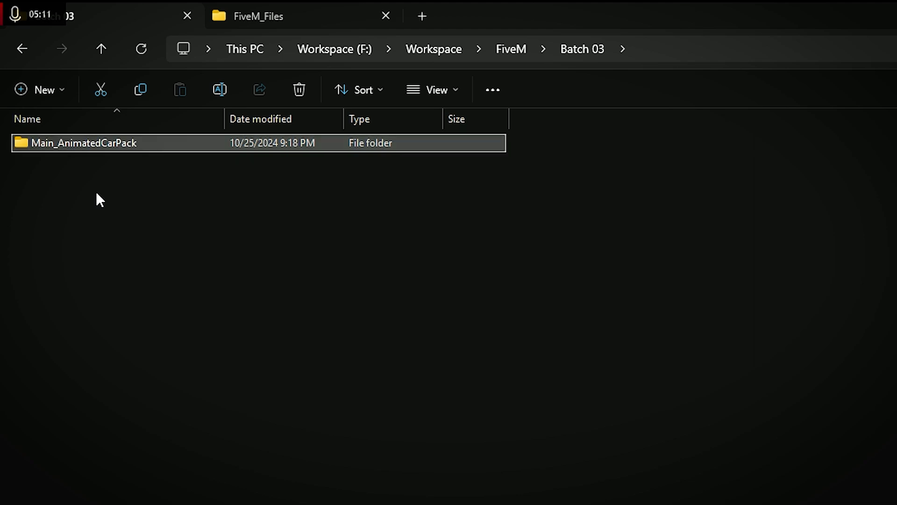
Create a new Microsoft Excel worksheet file named Oversized_Assets.xlsx in the Batch 03 folder
{"action": "left_click", "coordinate": [516, 306]}
{"action": "right_click", "coordinate": [501, 349]}
{"action": "mouse_move", "coordinate": [577, 486]}
{"action": "left_click", "coordinate": [841, 504]}
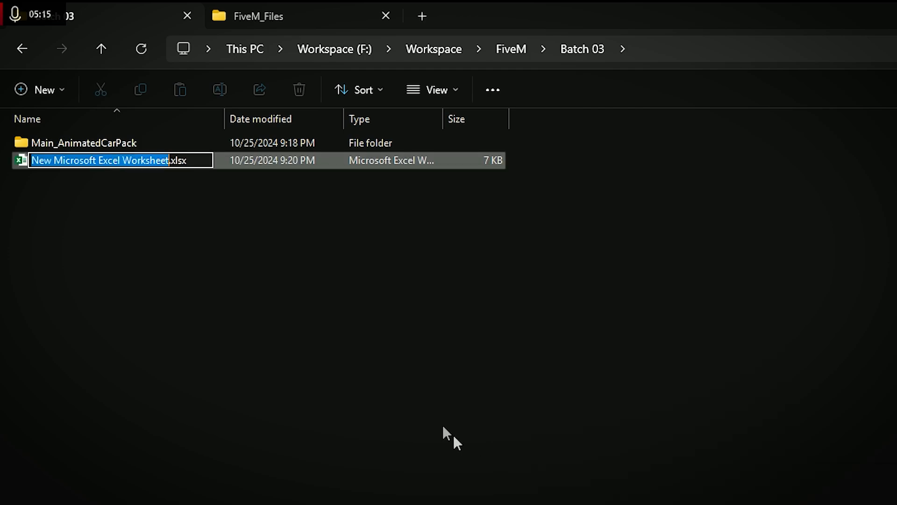
{"action": "type", "text": "Oversized_Assets"}
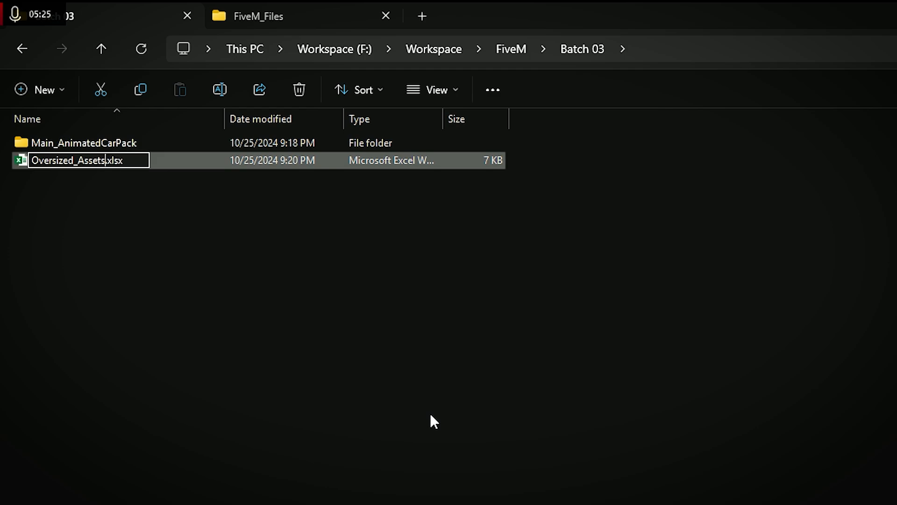
{"action": "key", "text": "Return"}
Open Oversized_Assets.xlsx, paste the copied console messages starting at cell A1, autofit column A and look through the rows
{"action": "double_click", "coordinate": [190, 155]}
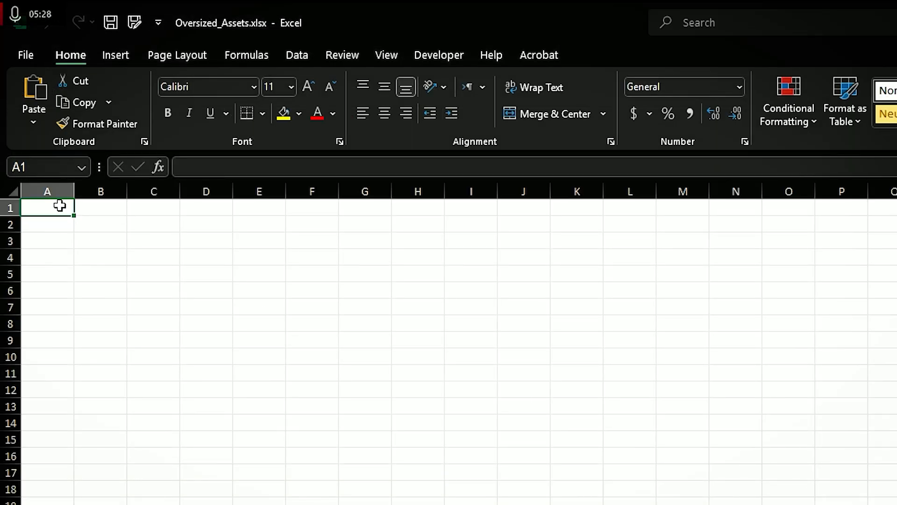
{"action": "right_click", "coordinate": [60, 205]}
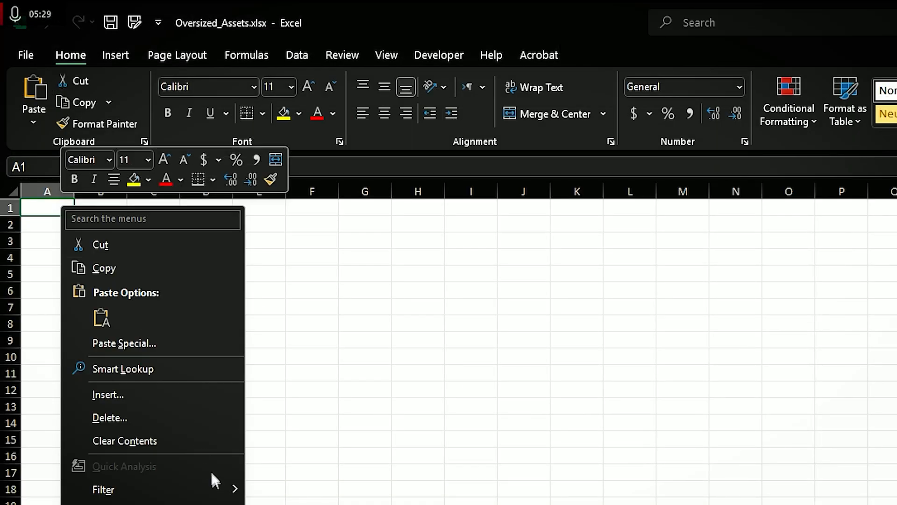
{"action": "left_click", "coordinate": [101, 319]}
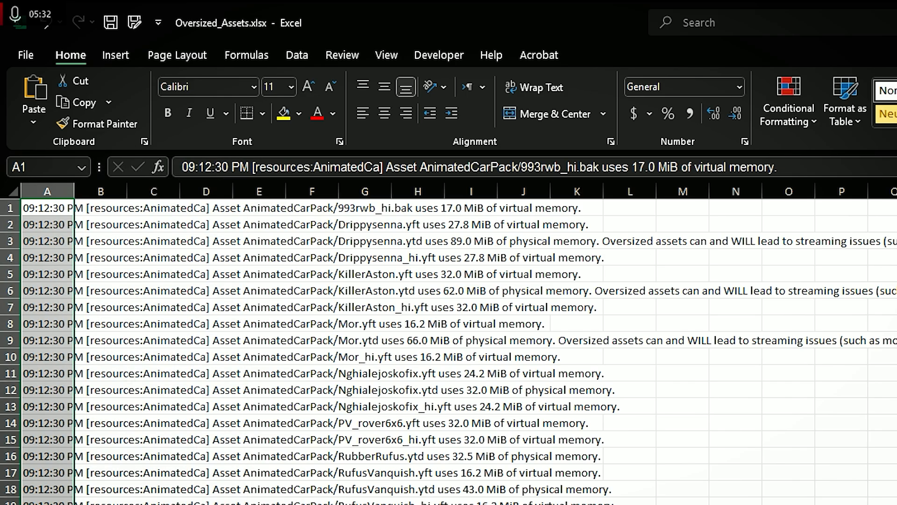
{"action": "double_click", "coordinate": [73, 191]}
{"action": "scroll", "coordinate": [701, 491], "scroll_direction": "down", "scroll_amount": 20}
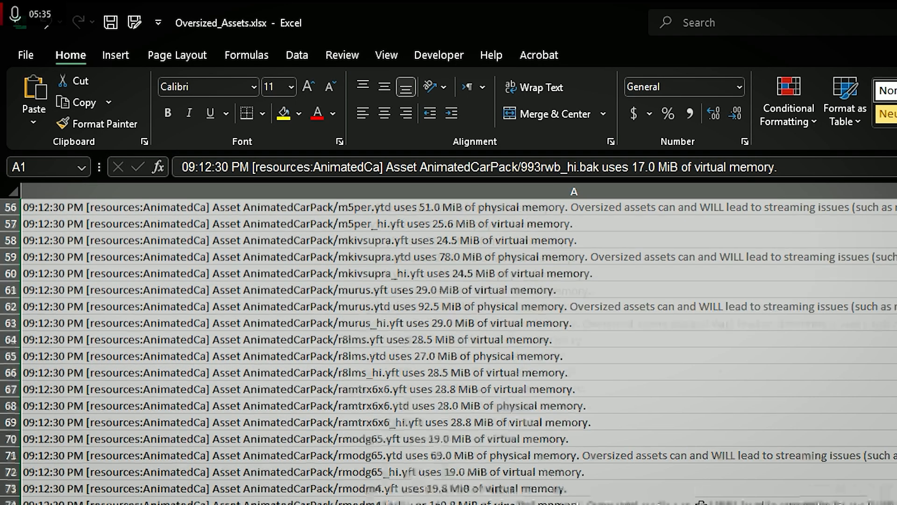
{"action": "scroll", "coordinate": [702, 493], "scroll_direction": "up", "scroll_amount": 3}
{"action": "scroll", "coordinate": [701, 493], "scroll_direction": "up", "scroll_amount": 20}
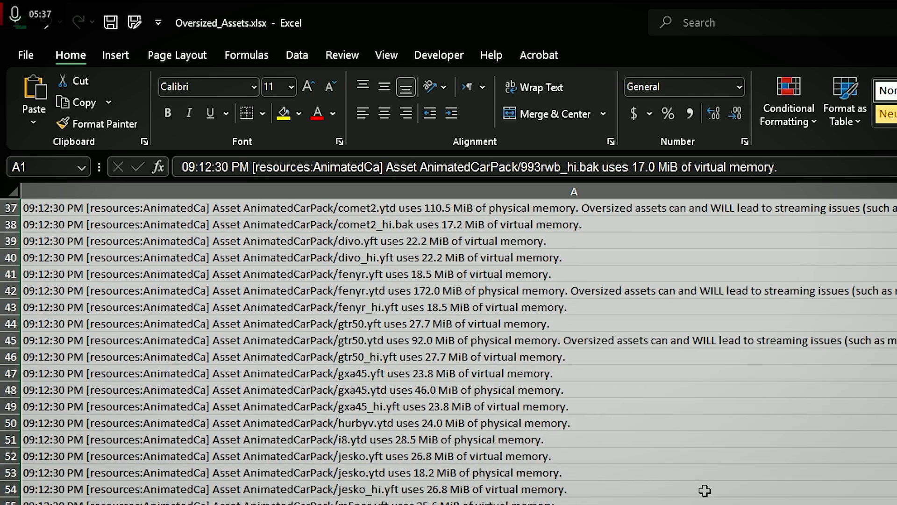
Split column A with Text to Columns as delimited data, using Tab and Space as the delimiters
{"action": "left_click", "coordinate": [456, 207]}
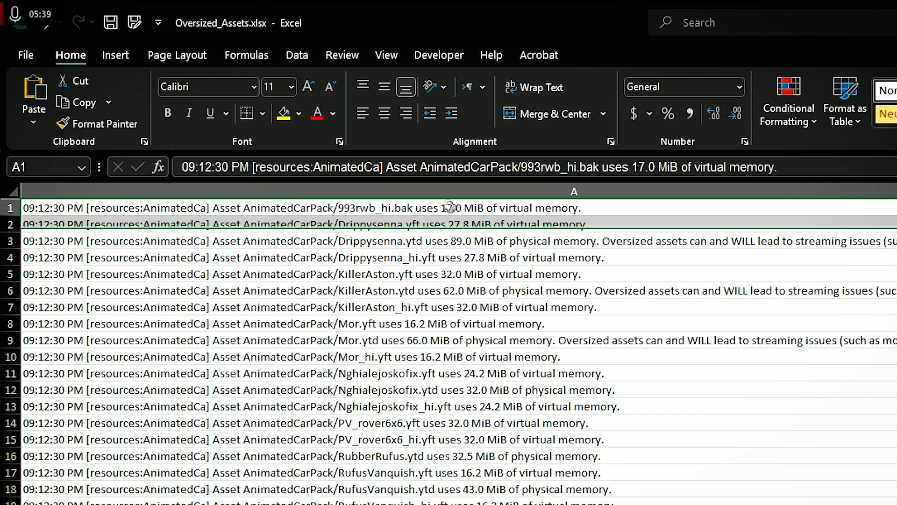
{"action": "left_click", "coordinate": [421, 196]}
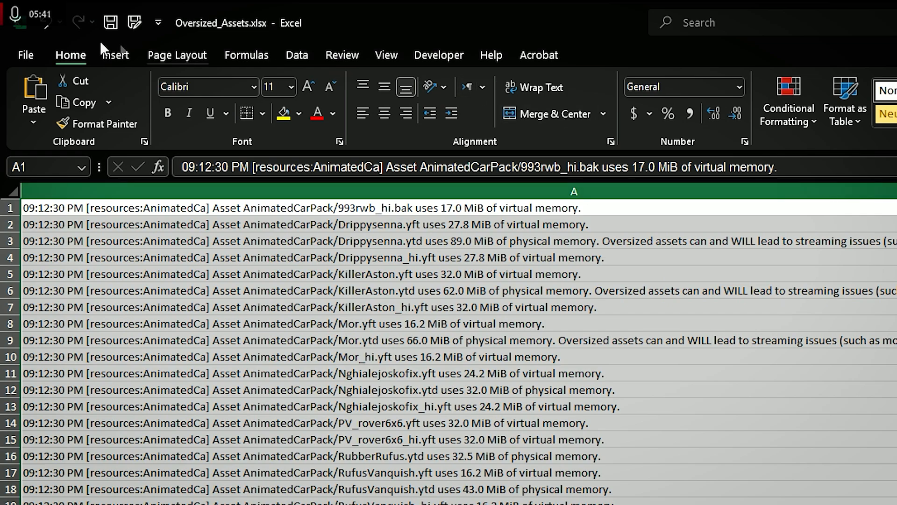
{"action": "left_click", "coordinate": [298, 58]}
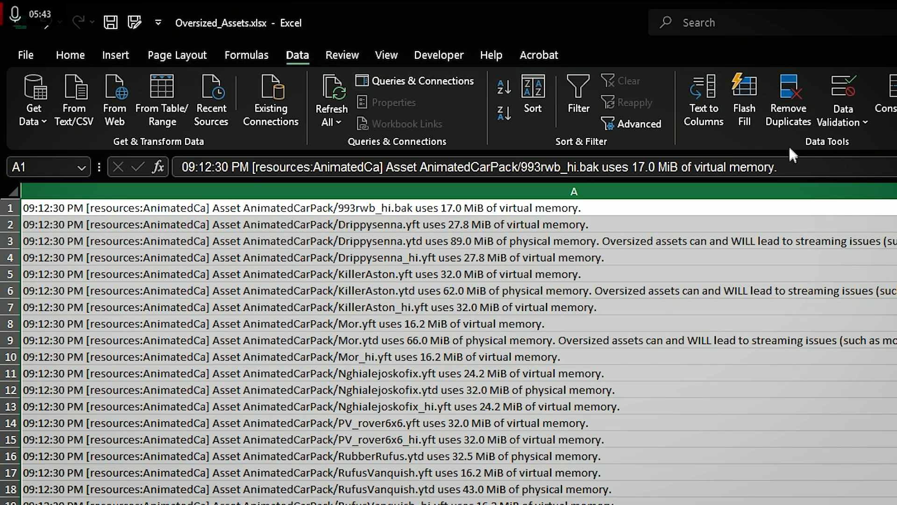
{"action": "left_click", "coordinate": [707, 117]}
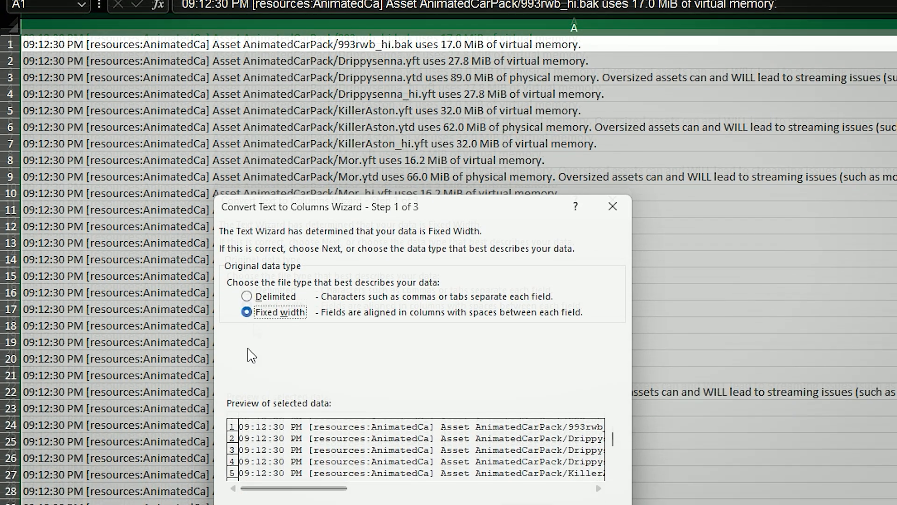
{"action": "left_click", "coordinate": [276, 461]}
{"action": "left_click", "coordinate": [531, 438]}
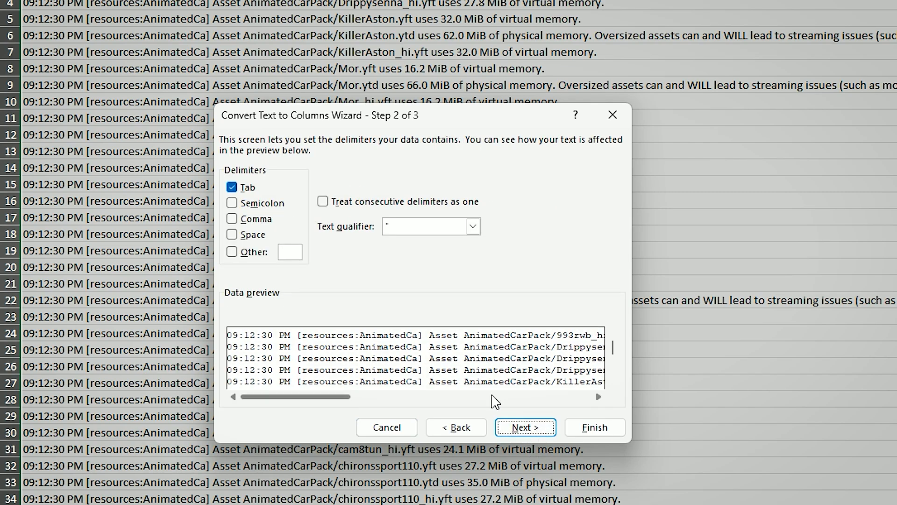
{"action": "left_click", "coordinate": [252, 234]}
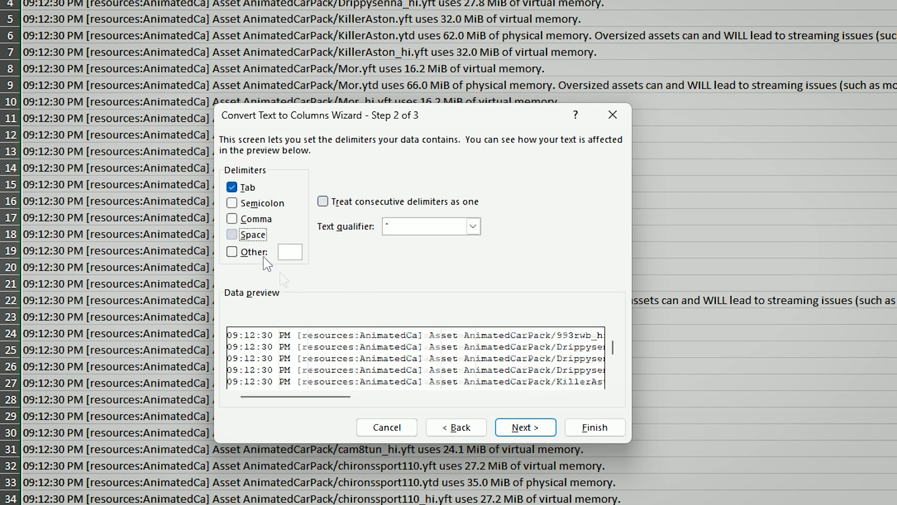
{"action": "left_click", "coordinate": [609, 428]}
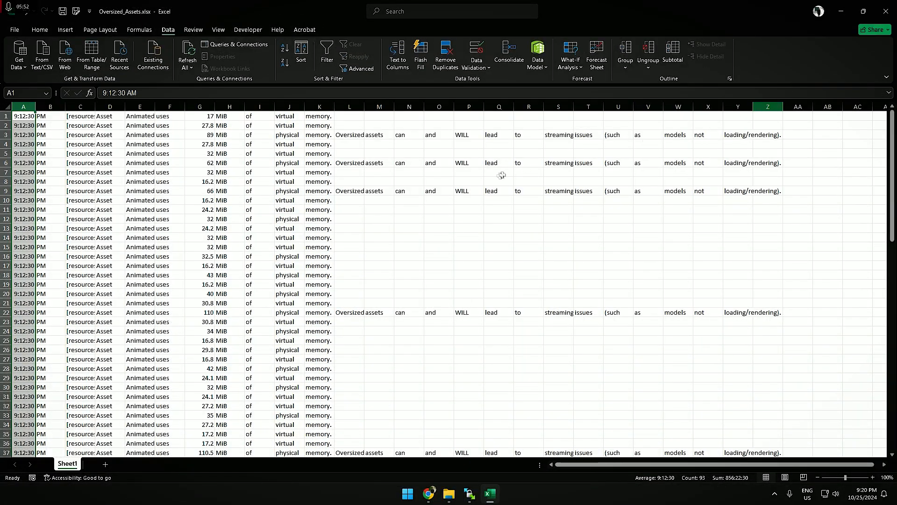
Autofit the column widths of the whole worksheet
{"action": "key", "text": "ctrl+a"}
{"action": "left_click", "coordinate": [40, 30]}
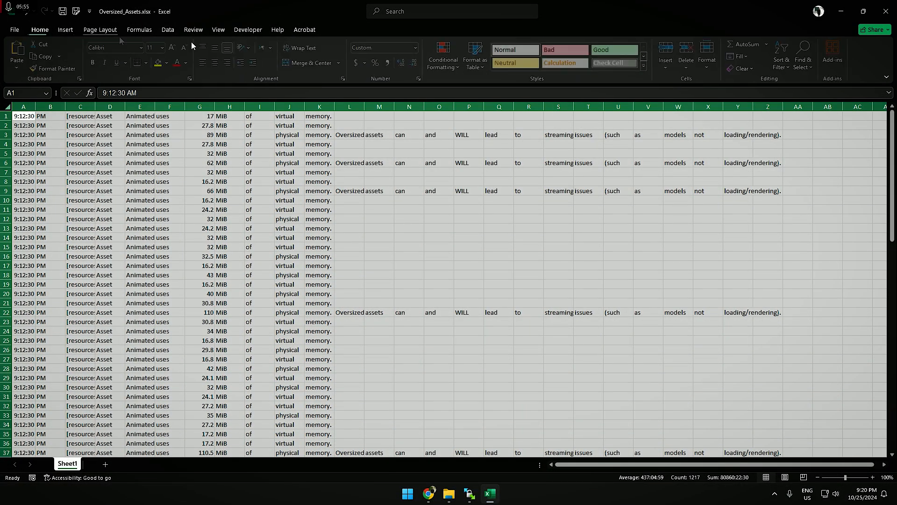
{"action": "left_click", "coordinate": [709, 56]}
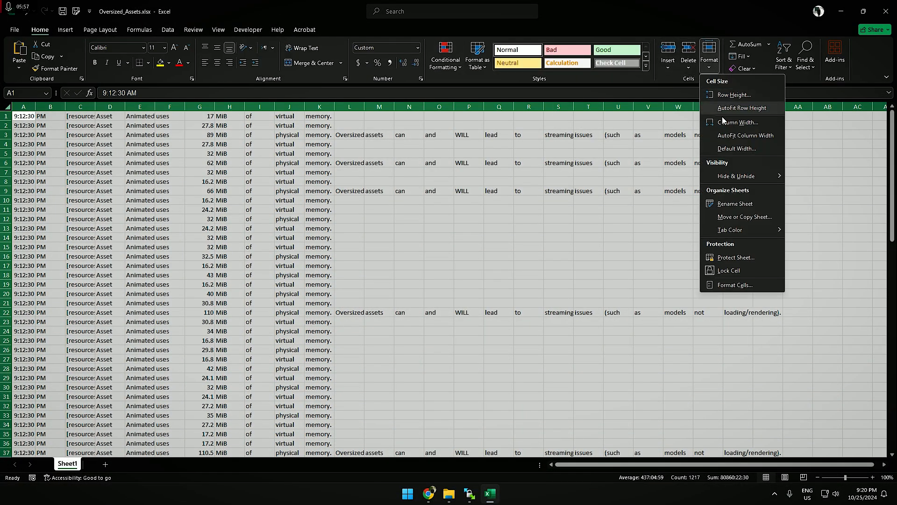
{"action": "left_click", "coordinate": [746, 135]}
Highlight the oversized-assets warning text in L3:Y3 and look through the remaining rows for the same warning
{"action": "left_click", "coordinate": [554, 255]}
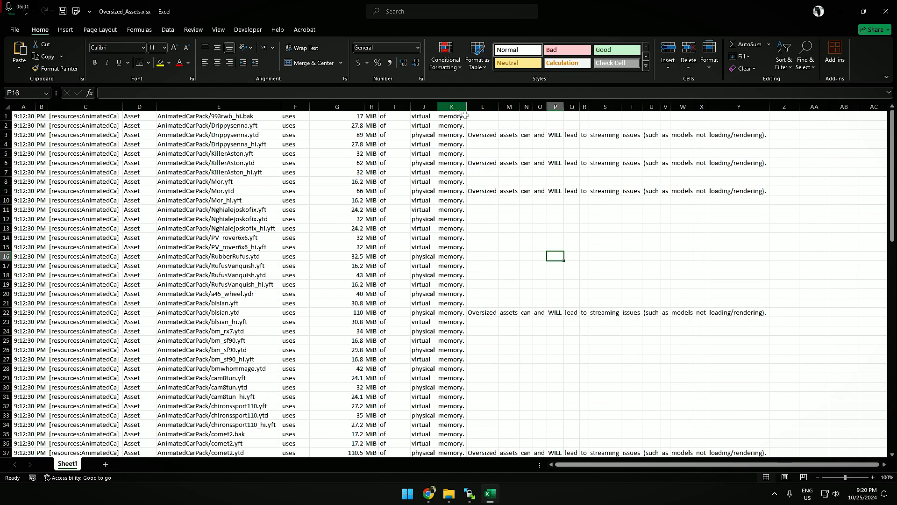
{"action": "left_click_drag", "start_coordinate": [482, 135], "coordinate": [726, 137]}
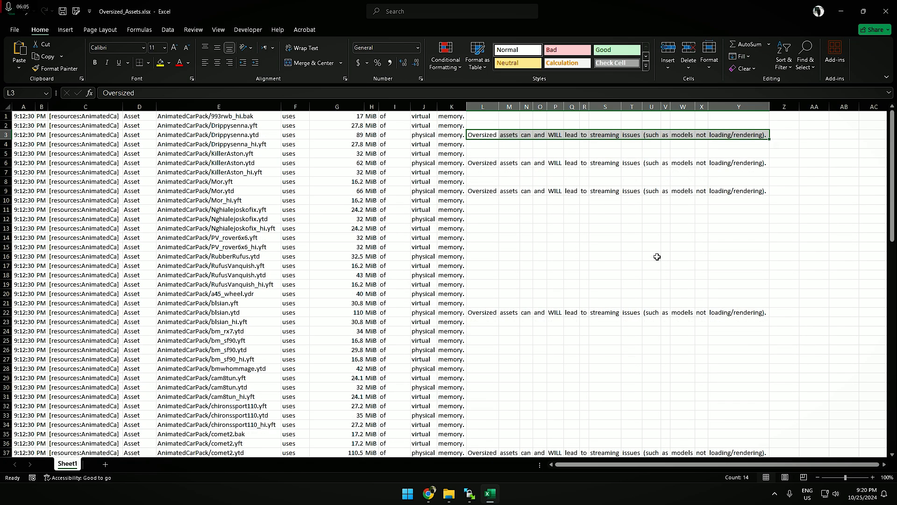
{"action": "scroll", "coordinate": [657, 256], "scroll_direction": "down", "scroll_amount": 20}
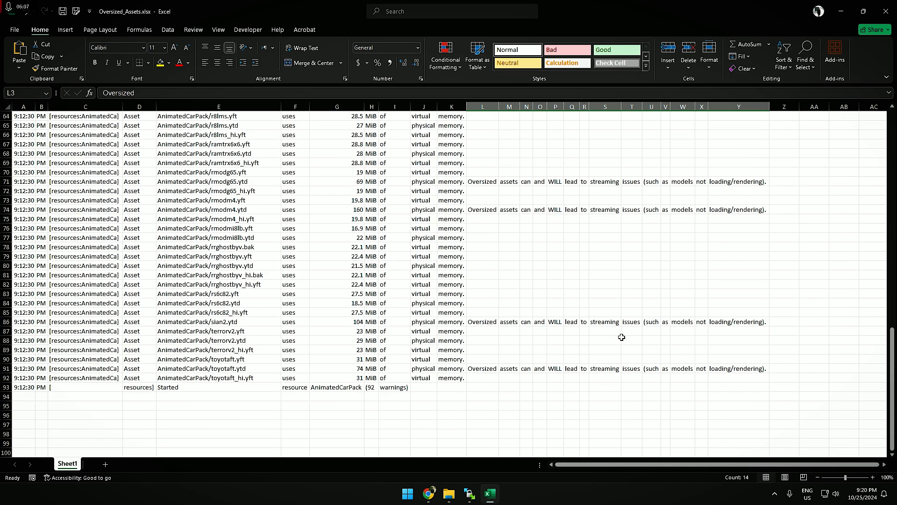
Clear the resource-started message from row 93 below the list of asset warnings
{"action": "left_click_drag", "start_coordinate": [414, 387], "coordinate": [23, 387]}
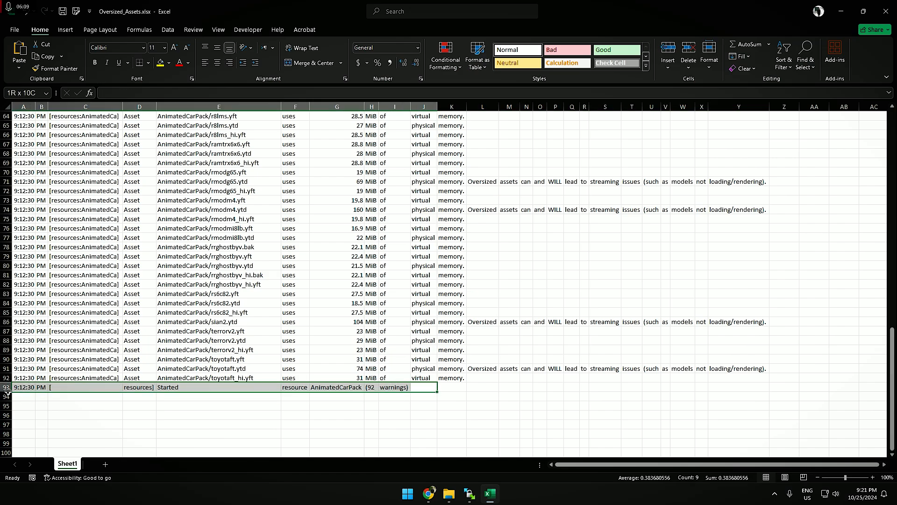
{"action": "key", "text": "Delete"}
{"action": "left_click", "coordinate": [322, 424]}
Format A1:Y92 as a table without existing headers, using a black medium table style
{"action": "scroll", "coordinate": [533, 234], "scroll_direction": "up", "scroll_amount": 19}
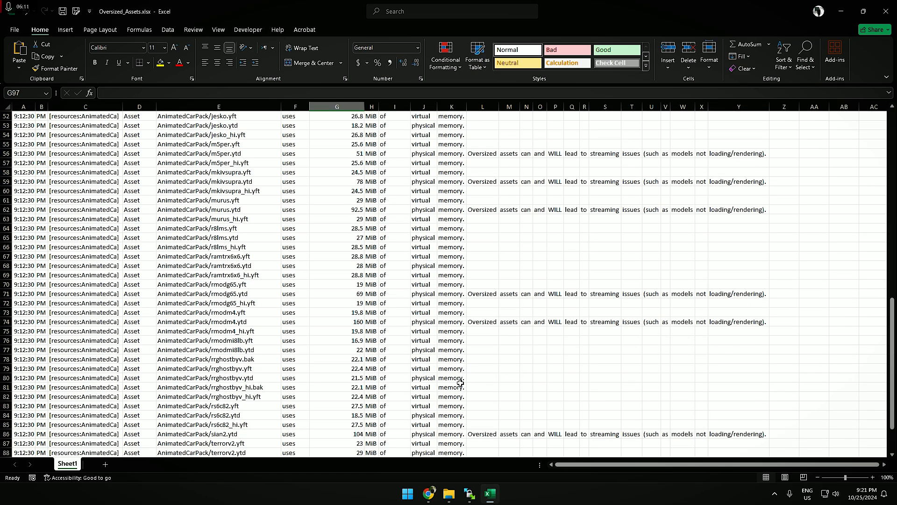
{"action": "scroll", "coordinate": [532, 234], "scroll_direction": "up", "scroll_amount": 2}
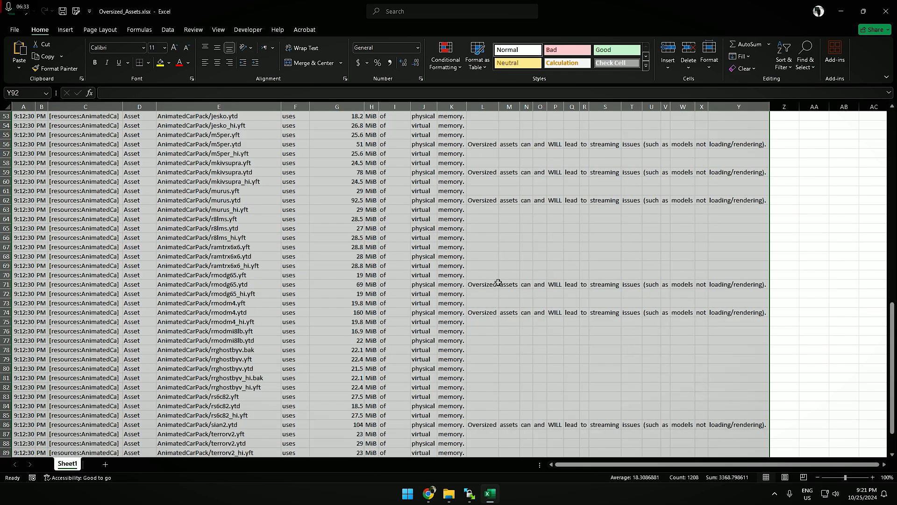
{"action": "scroll", "coordinate": [498, 282], "scroll_direction": "up", "scroll_amount": 14}
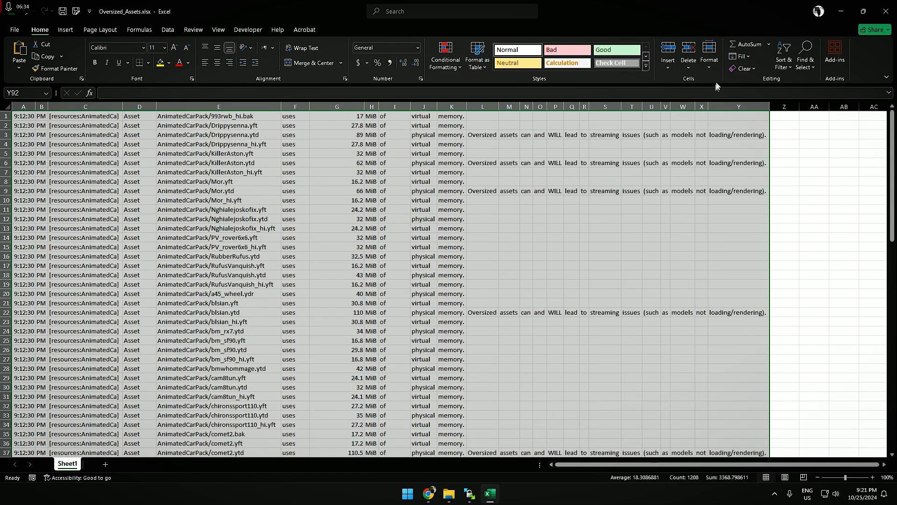
{"action": "left_click", "coordinate": [477, 58]}
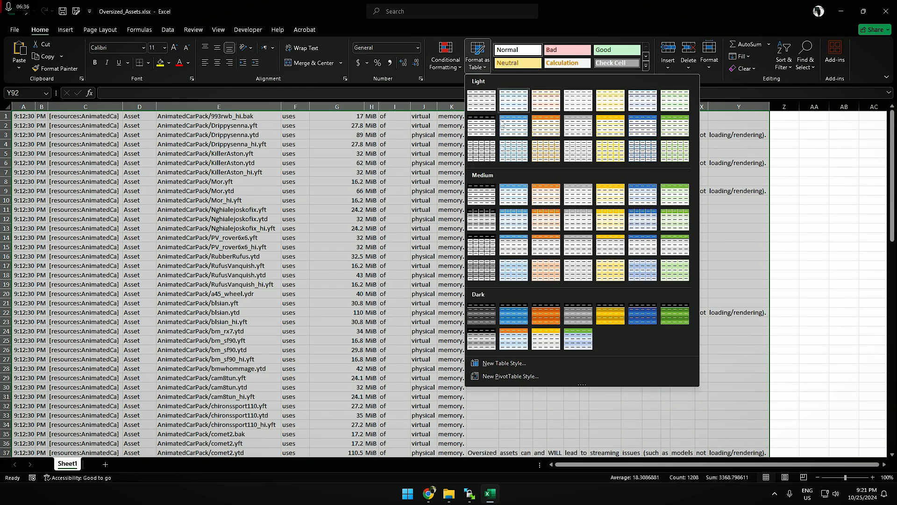
{"action": "left_click", "coordinate": [474, 252]}
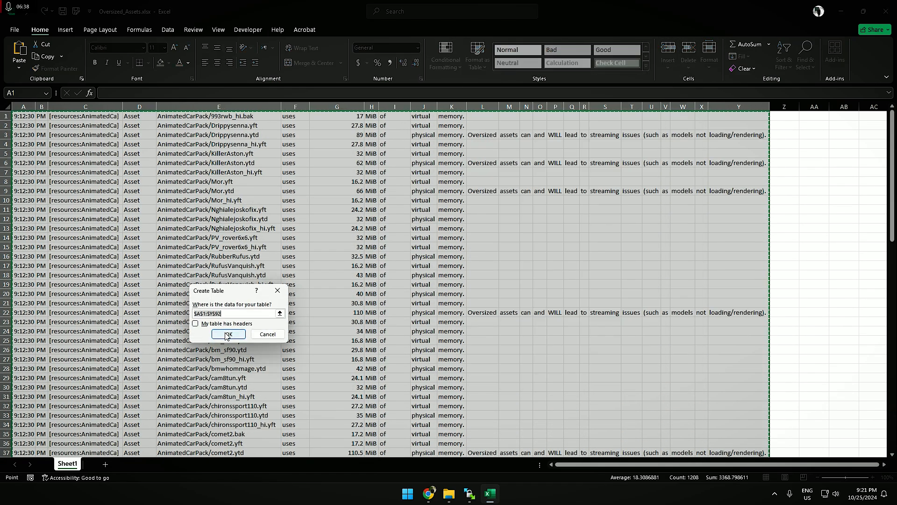
{"action": "left_click", "coordinate": [227, 335]}
{"action": "left_click", "coordinate": [121, 191]}
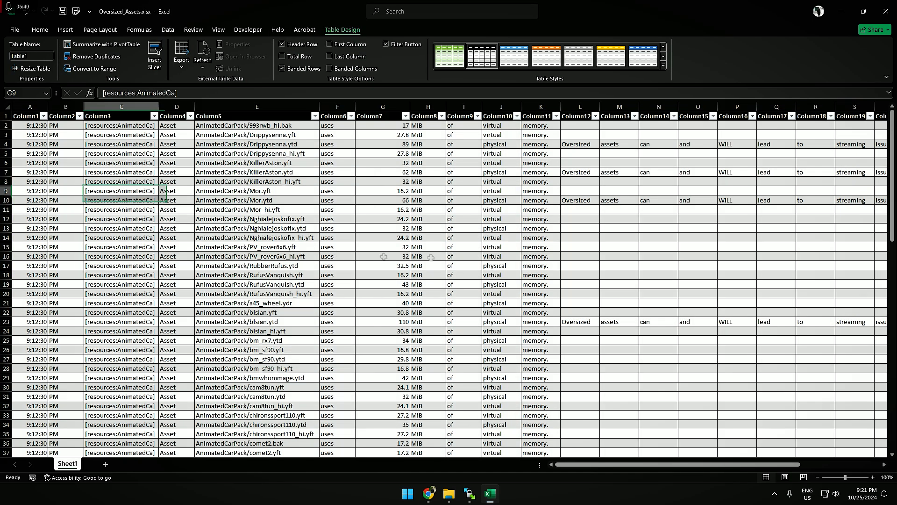
Sort the table by Column12 from A to Z to group the oversized-asset rows together
{"action": "scroll", "coordinate": [560, 253], "scroll_direction": "down", "scroll_amount": 11}
{"action": "scroll", "coordinate": [561, 253], "scroll_direction": "up", "scroll_amount": 9}
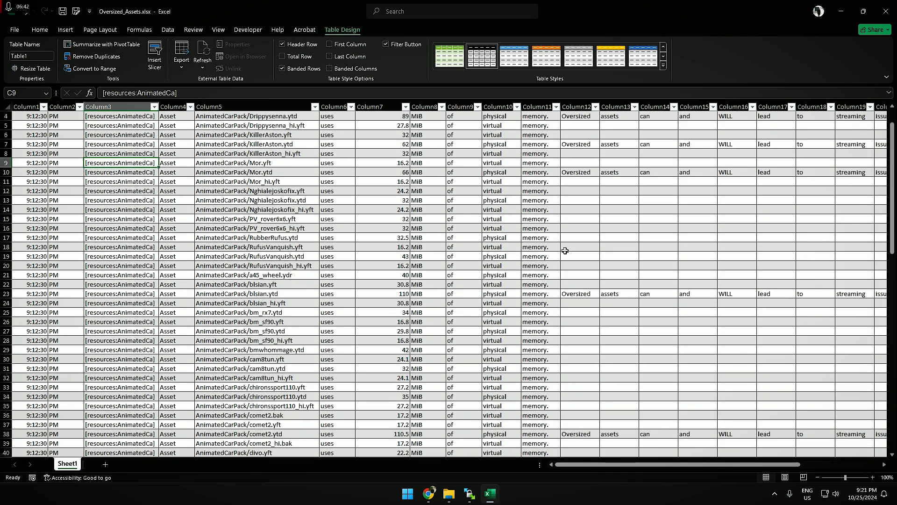
{"action": "left_click", "coordinate": [595, 110]}
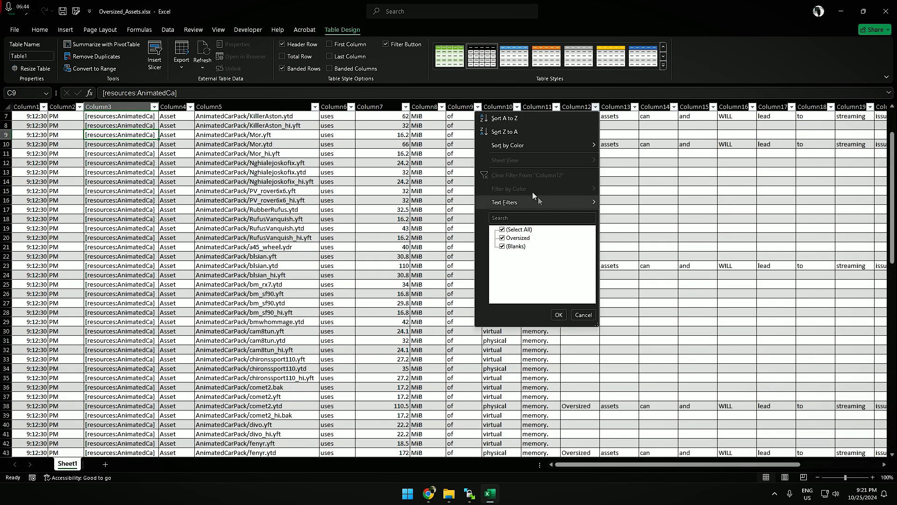
{"action": "left_click", "coordinate": [498, 114]}
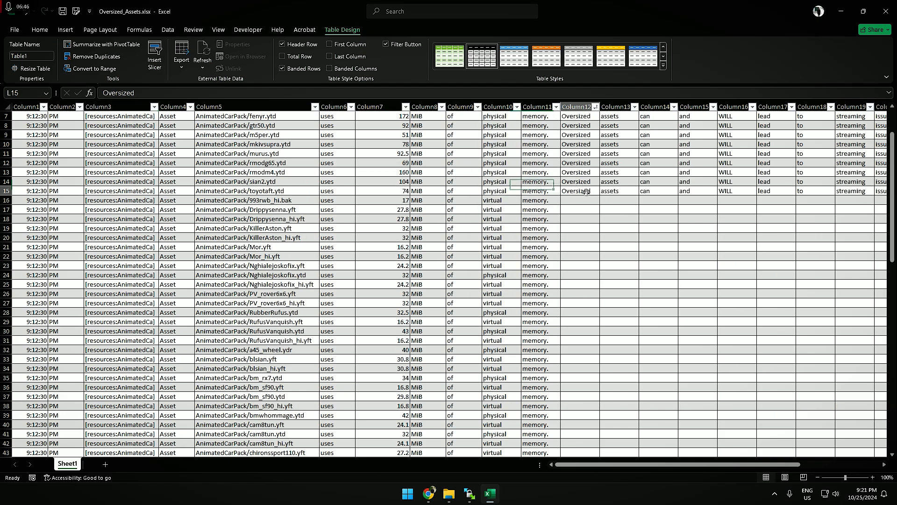
Review the grouped oversized rows and copy their asset paths from E2:E15
{"action": "left_click_drag", "start_coordinate": [667, 192], "coordinate": [2, 70]}
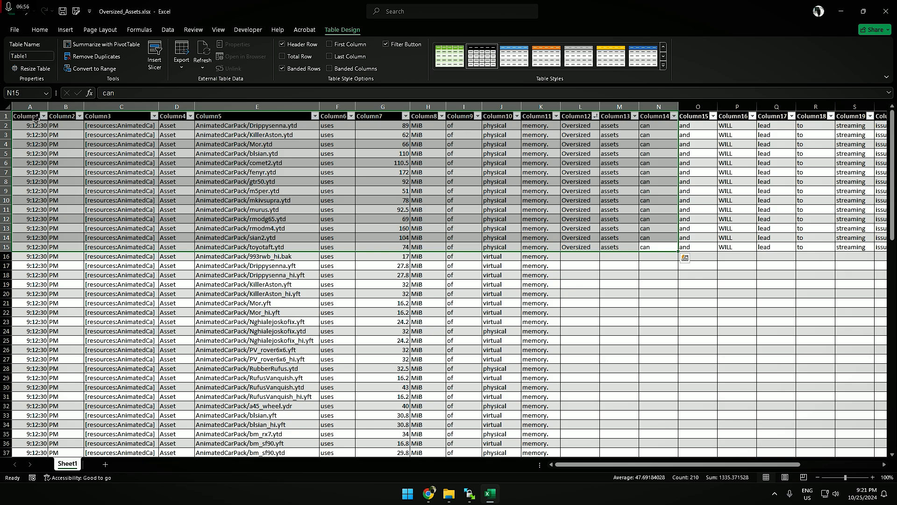
{"action": "left_click_drag", "start_coordinate": [257, 247], "coordinate": [285, 247]}
{"action": "scroll", "coordinate": [673, 339], "scroll_direction": "down", "scroll_amount": 20}
{"action": "scroll", "coordinate": [674, 339], "scroll_direction": "up", "scroll_amount": 20}
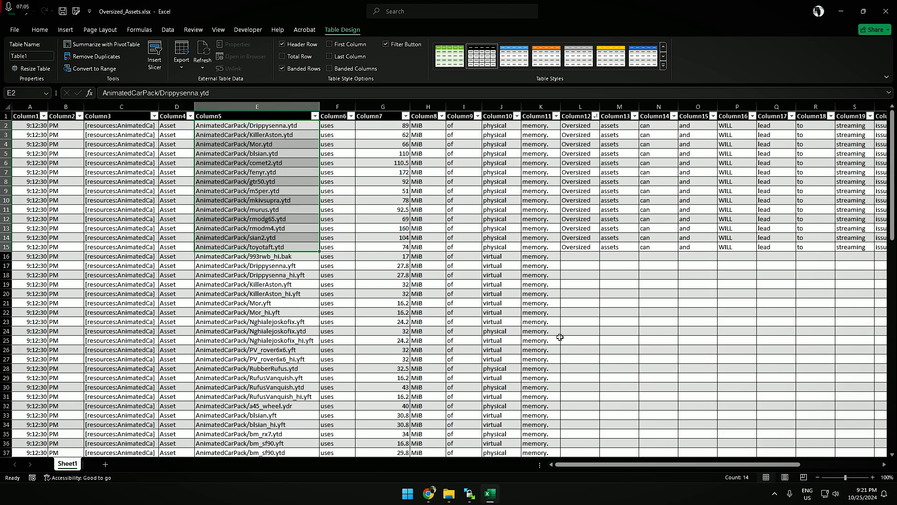
{"action": "right_click", "coordinate": [252, 183]}
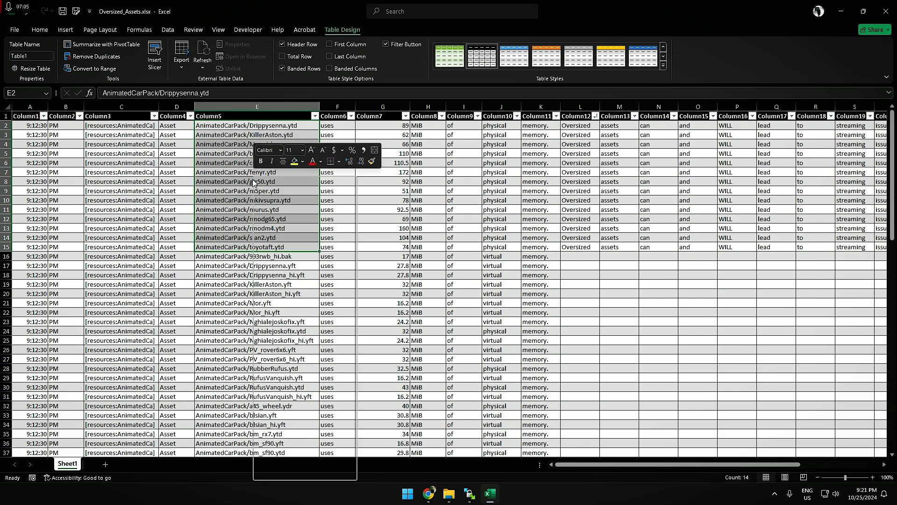
{"action": "left_click", "coordinate": [273, 208]}
Add a new worksheet, paste the copied asset paths as values starting at A1, and autofit column A
{"action": "left_click", "coordinate": [105, 465]}
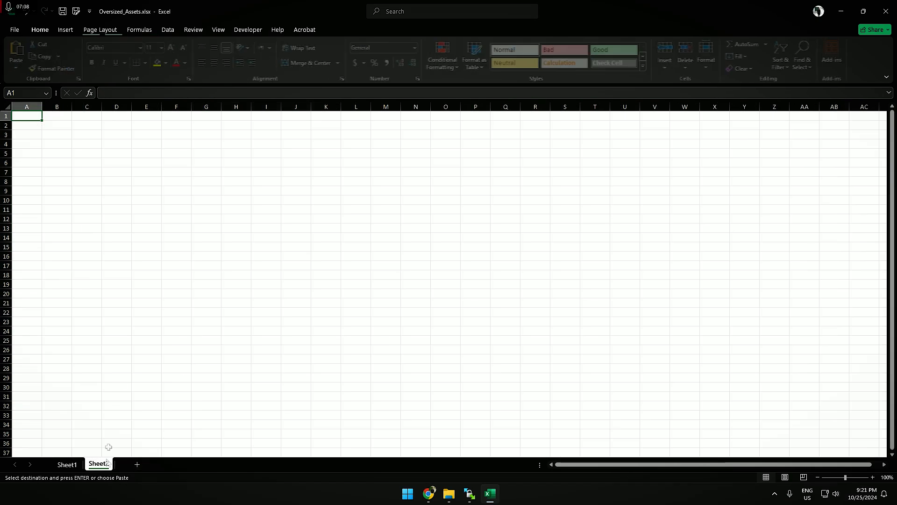
{"action": "right_click", "coordinate": [33, 120]}
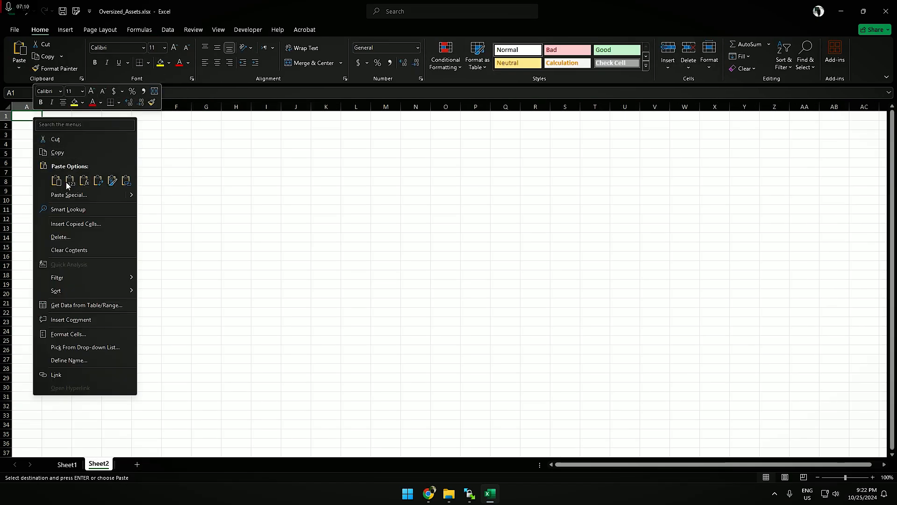
{"action": "left_click", "coordinate": [70, 180]}
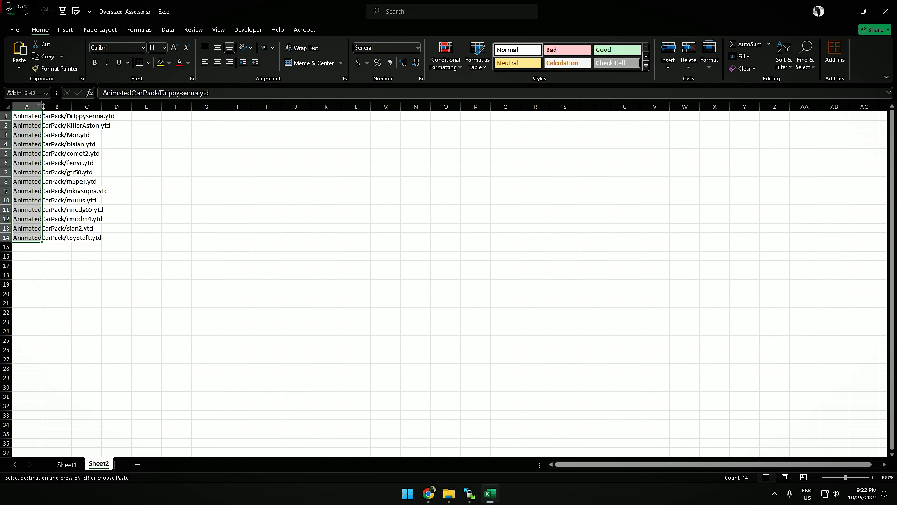
{"action": "double_click", "coordinate": [42, 106]}
Highlight the file name part after the slash in the path in A1
{"action": "left_click", "coordinate": [54, 124]}
{"action": "left_click", "coordinate": [64, 115]}
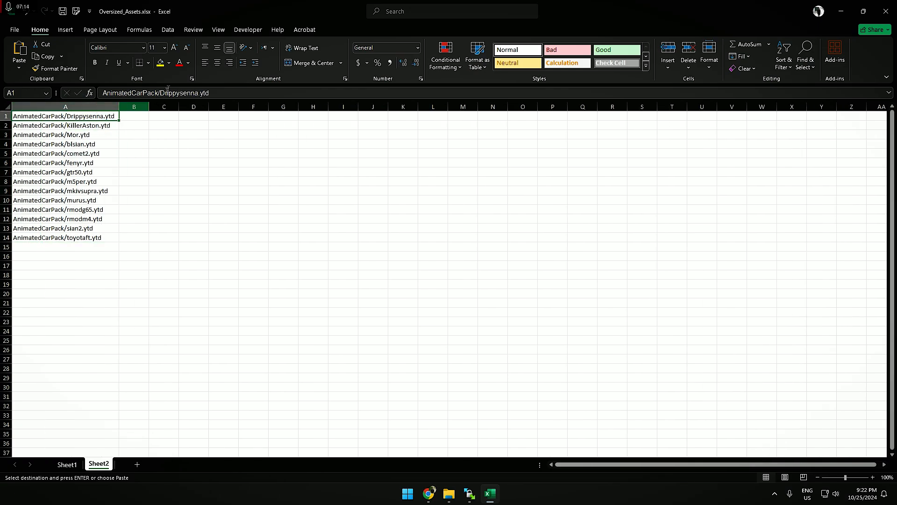
{"action": "left_click_drag", "start_coordinate": [255, 93], "coordinate": [157, 93]}
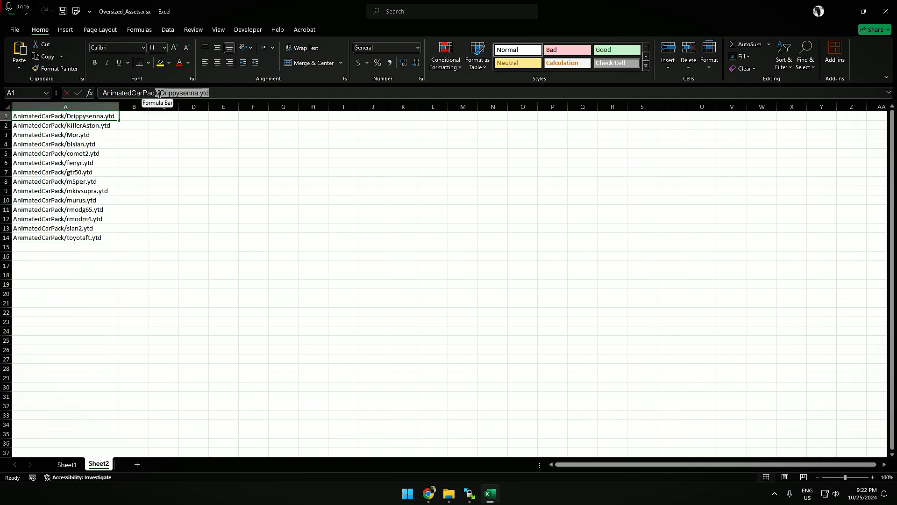
{"action": "left_click", "coordinate": [207, 219]}
{"action": "left_click", "coordinate": [136, 117]}
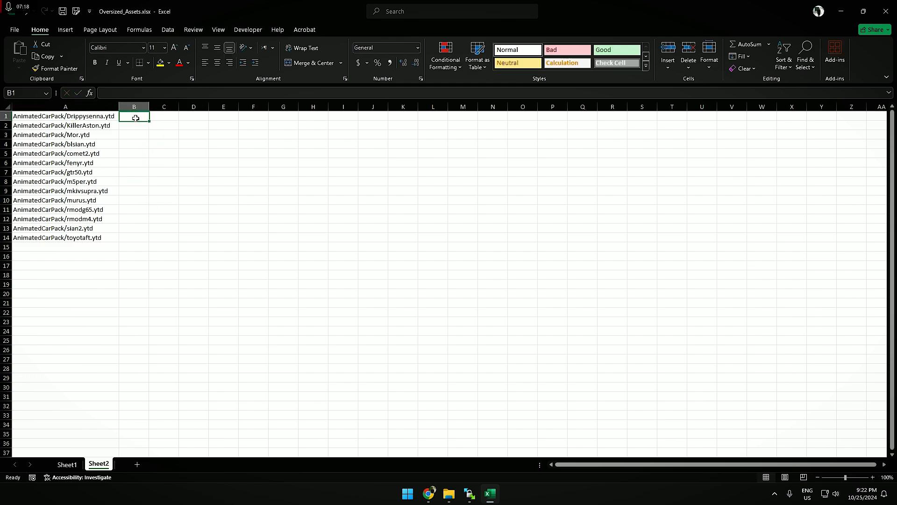
Split A1:A14 into folder and file name at the slash using Text to Columns as delimited data
{"action": "left_click_drag", "start_coordinate": [89, 114], "coordinate": [98, 238]}
{"action": "left_click", "coordinate": [168, 30]}
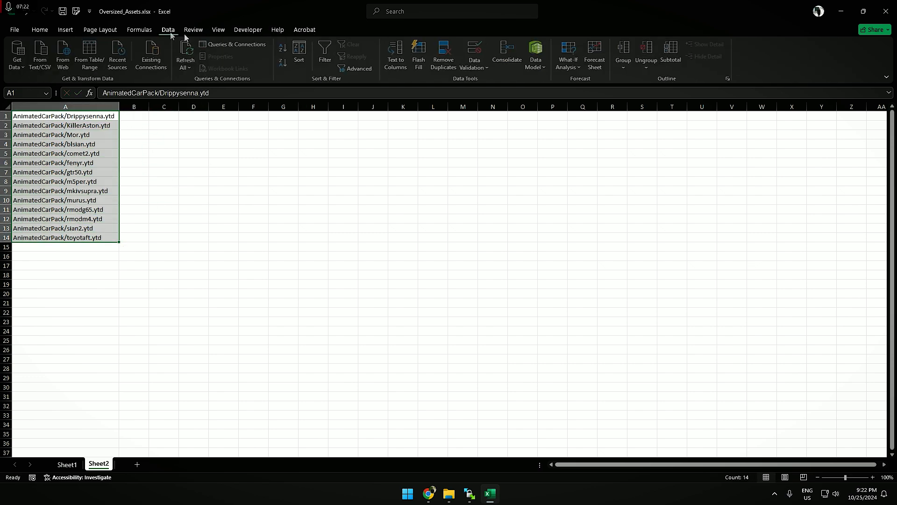
{"action": "left_click", "coordinate": [398, 70]}
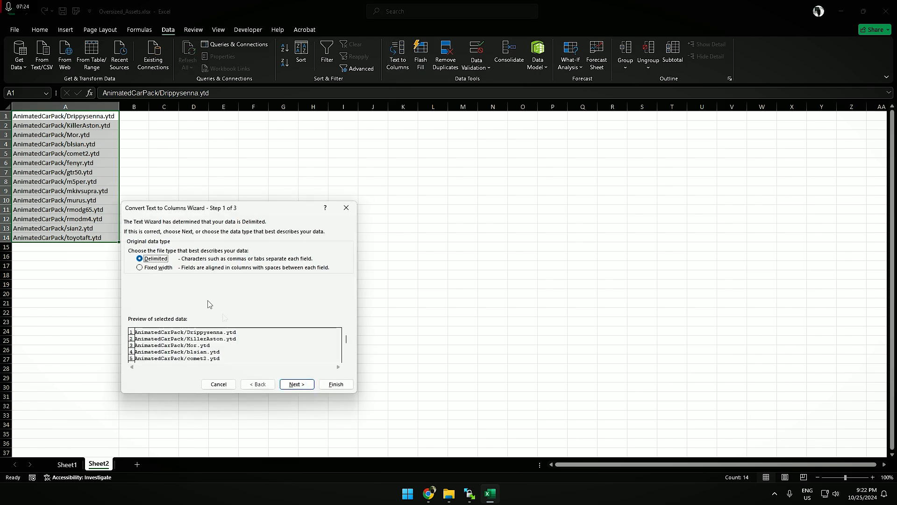
{"action": "left_click", "coordinate": [297, 384]}
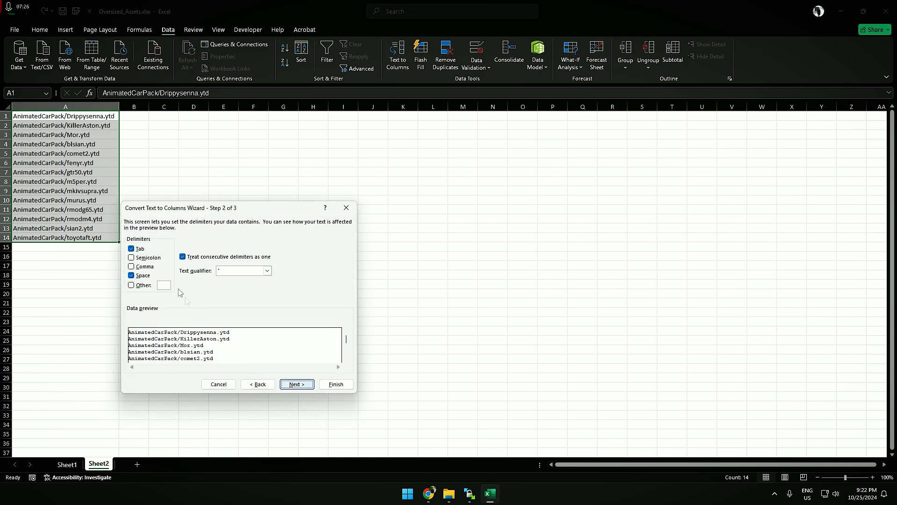
{"action": "left_click", "coordinate": [143, 276]}
{"action": "left_click", "coordinate": [142, 277]}
{"action": "left_click", "coordinate": [298, 386]}
{"action": "left_click", "coordinate": [329, 385]}
{"action": "left_click", "coordinate": [133, 126]}
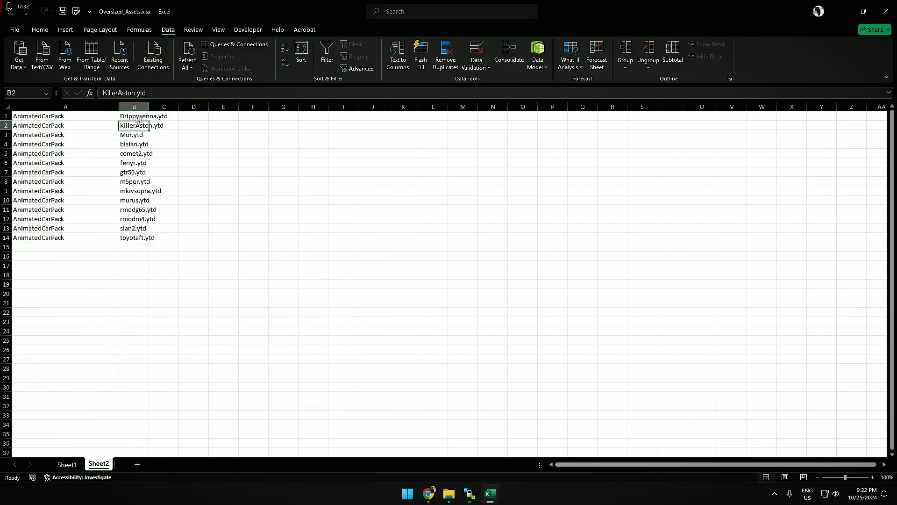
Autofit column B and copy the .ytd file names in B1:B14
{"action": "left_click_drag", "start_coordinate": [133, 116], "coordinate": [131, 239]}
{"action": "left_click_drag", "start_coordinate": [94, 265], "coordinate": [101, 321]}
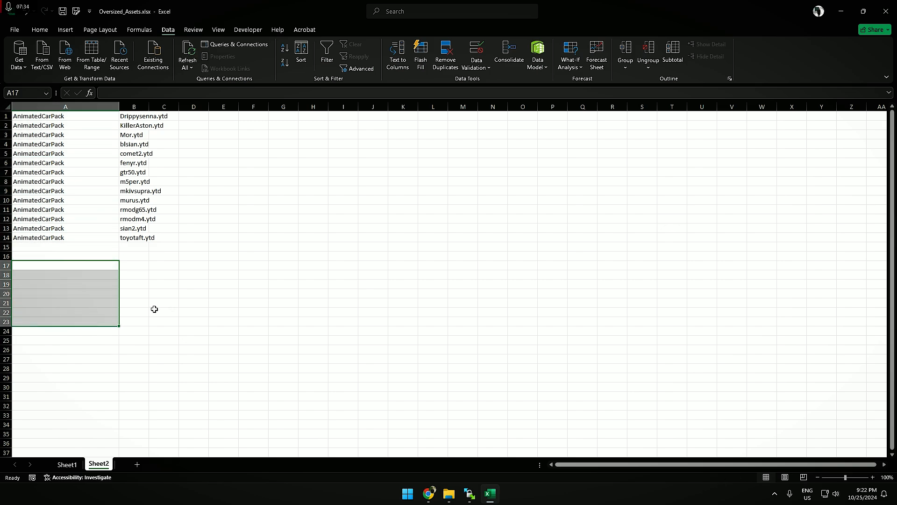
{"action": "left_click", "coordinate": [194, 313]}
{"action": "double_click", "coordinate": [152, 107]}
{"action": "left_click_drag", "start_coordinate": [142, 117], "coordinate": [144, 238]}
{"action": "key", "text": "ctrl+c"}
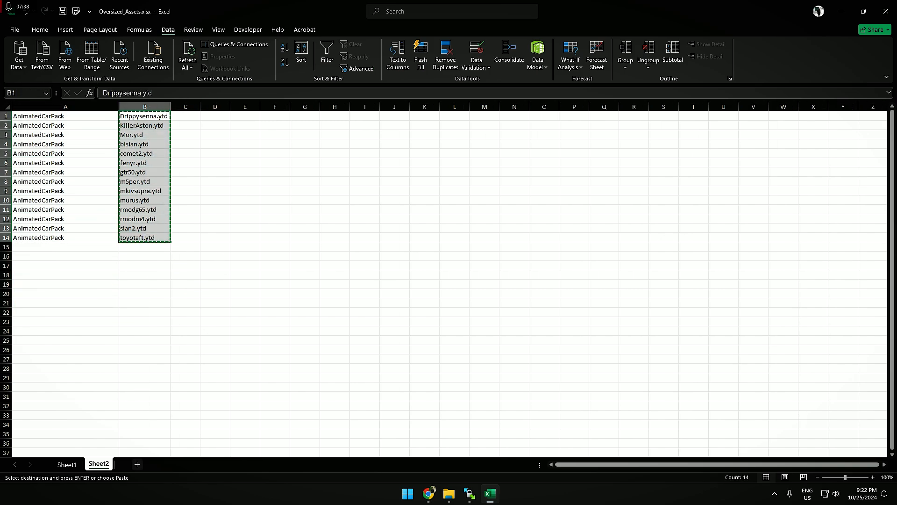
Switch to File Explorer and create a text document named OverSized.txt in the Batch 03 folder
{"action": "left_click", "coordinate": [453, 500]}
{"action": "right_click", "coordinate": [279, 302]}
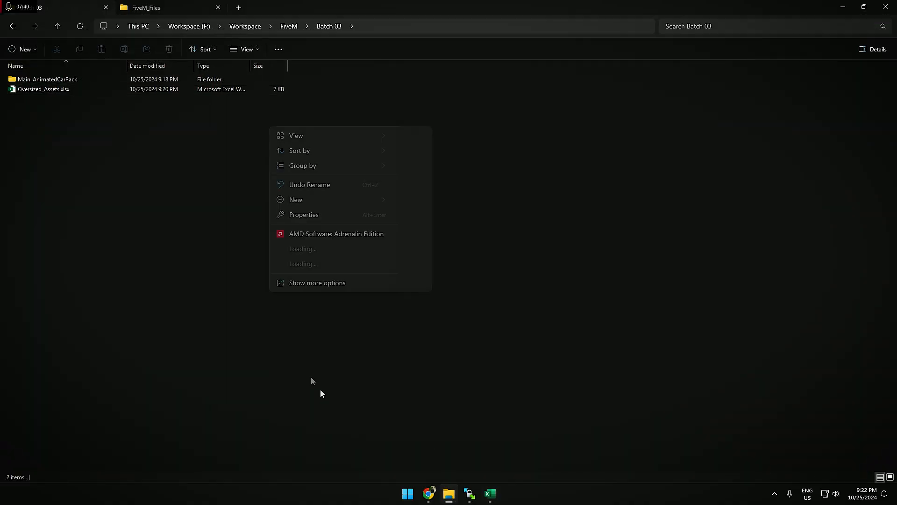
{"action": "mouse_move", "coordinate": [304, 200]}
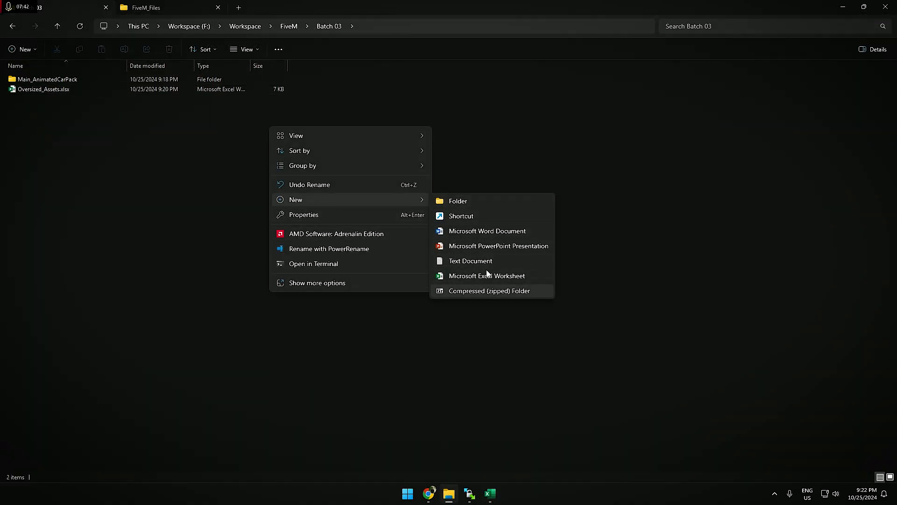
{"action": "left_click", "coordinate": [486, 266]}
{"action": "type", "text": "Over"}
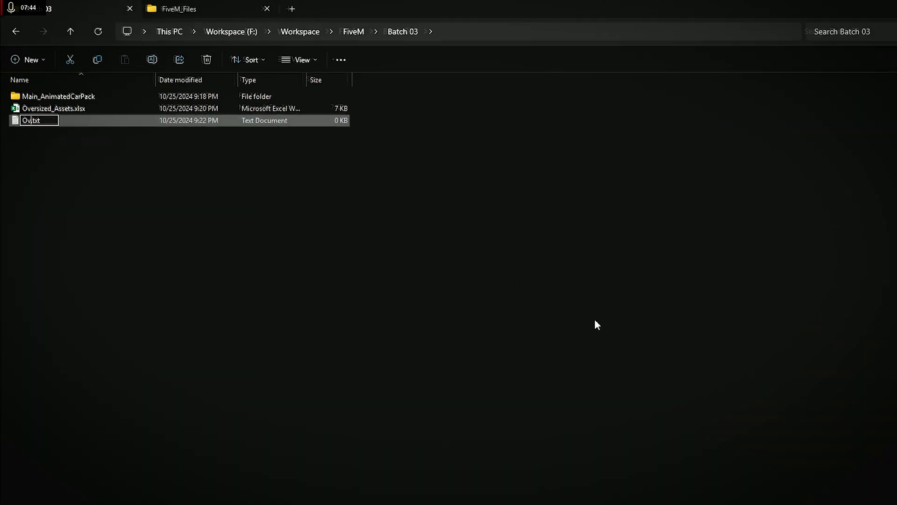
{"action": "type", "text": "Sized"}
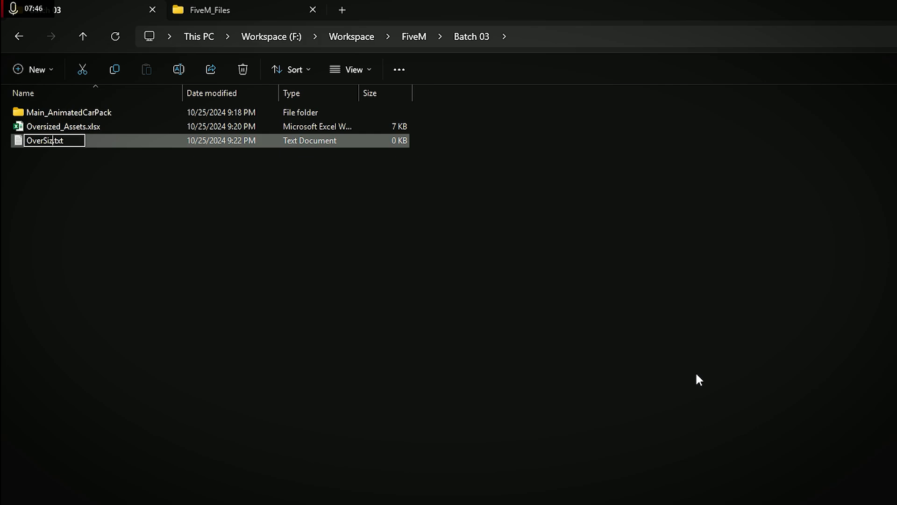
{"action": "key", "text": "Return"}
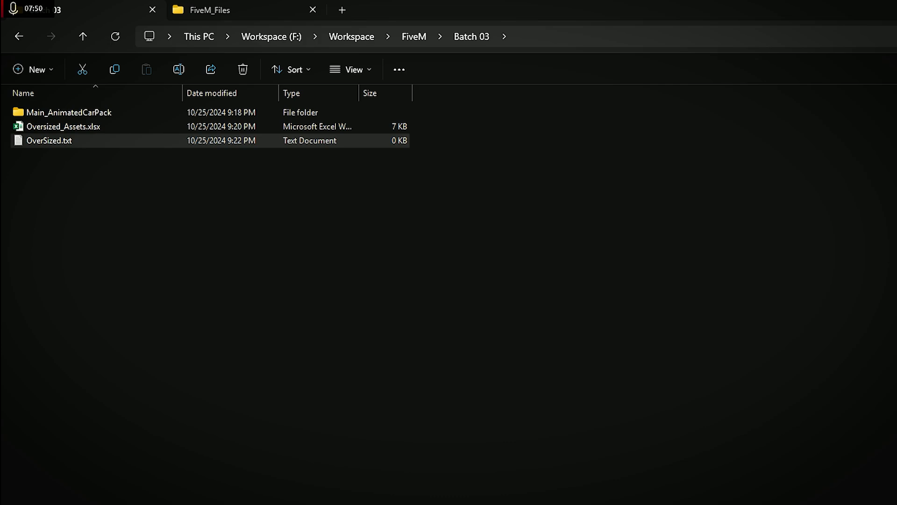
Paste the copied .ytd file names into OverSized.txt, save it and close the document
{"action": "key", "text": "Return"}
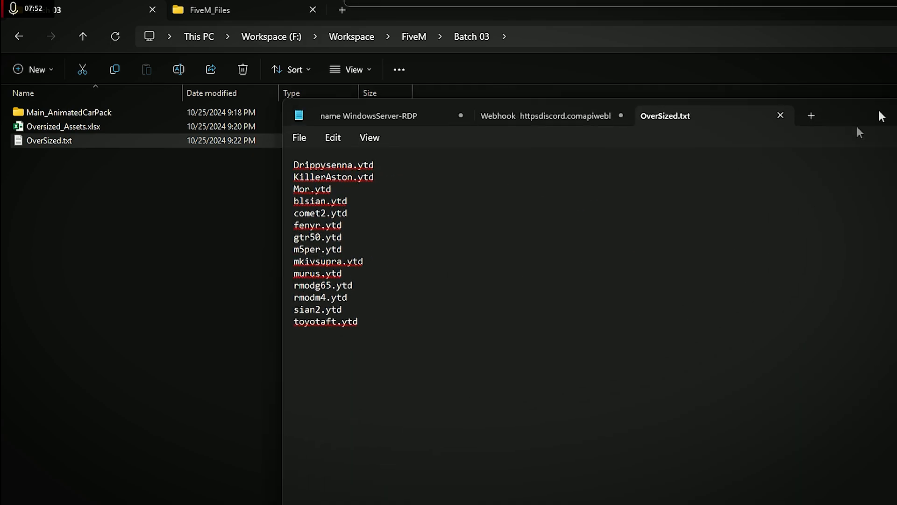
{"action": "key", "text": "ctrl+a"}
{"action": "left_click_drag", "start_coordinate": [272, 106], "coordinate": [268, 164]}
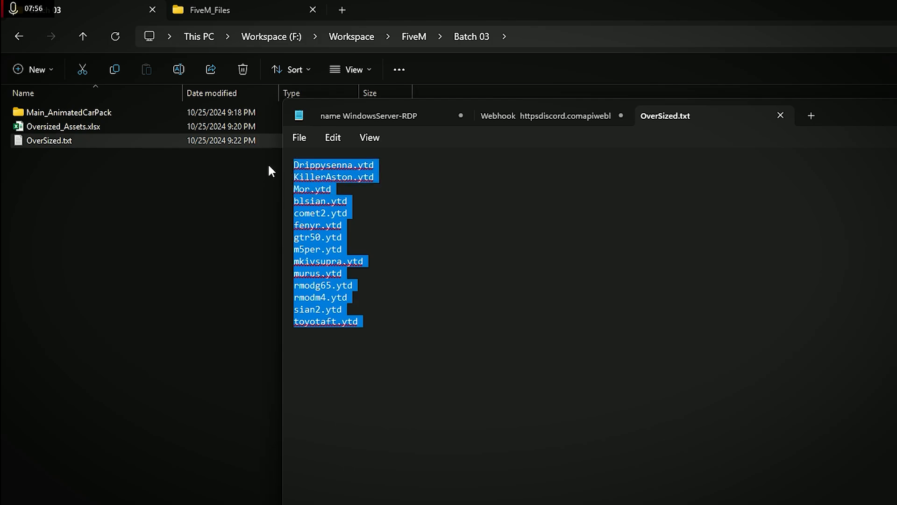
{"action": "left_click", "coordinate": [353, 262]}
{"action": "key", "text": "alt+F4"}
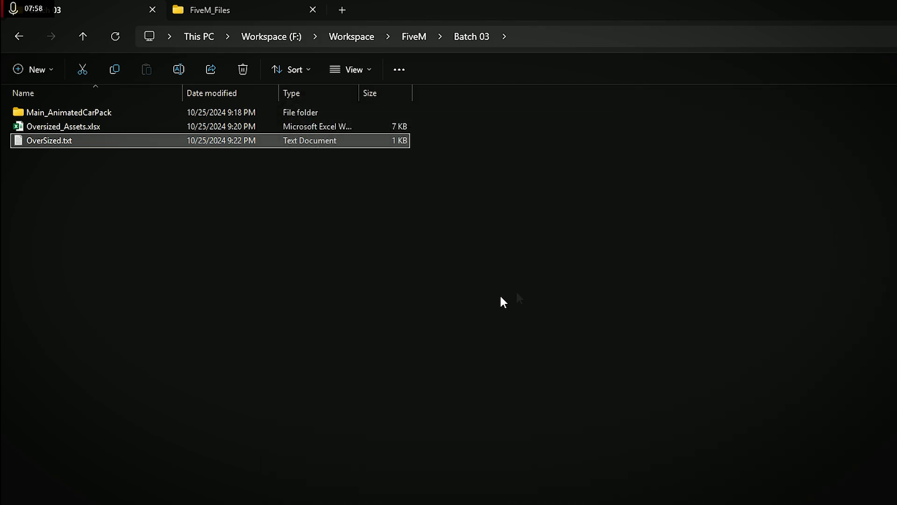
Look into the Main_AnimatedCarPack folder and return to Batch 03
{"action": "double_click", "coordinate": [174, 112]}
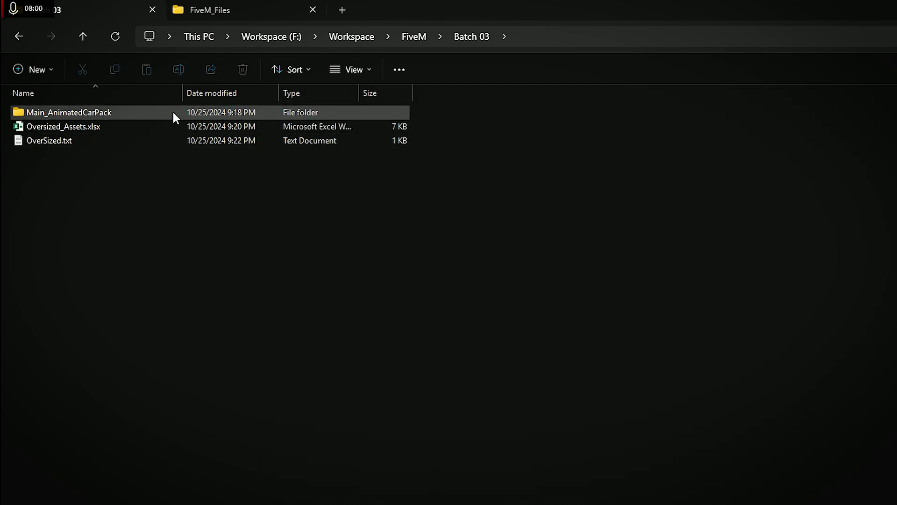
{"action": "left_click", "coordinate": [470, 37]}
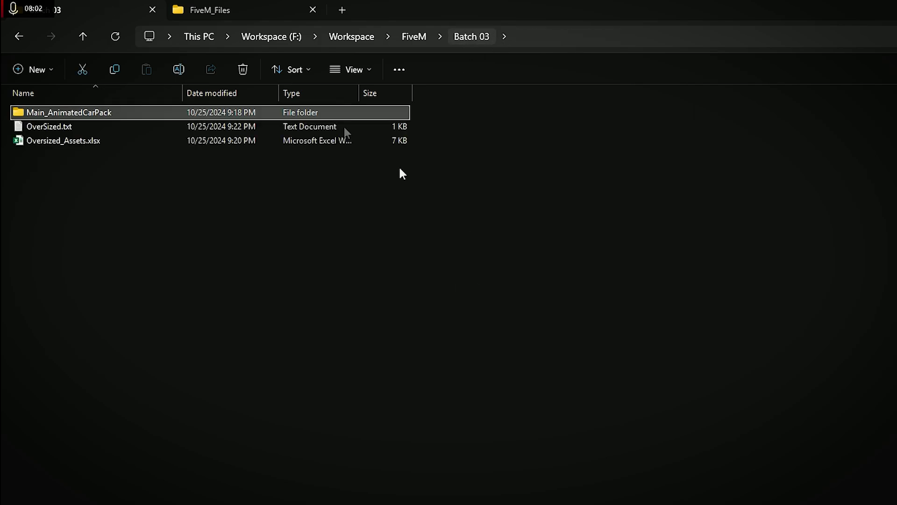
Open a new File Explorer tab and browse to the Batch 02 folder under Workspace (F:), Workspace, FiveM
{"action": "left_click", "coordinate": [250, 7]}
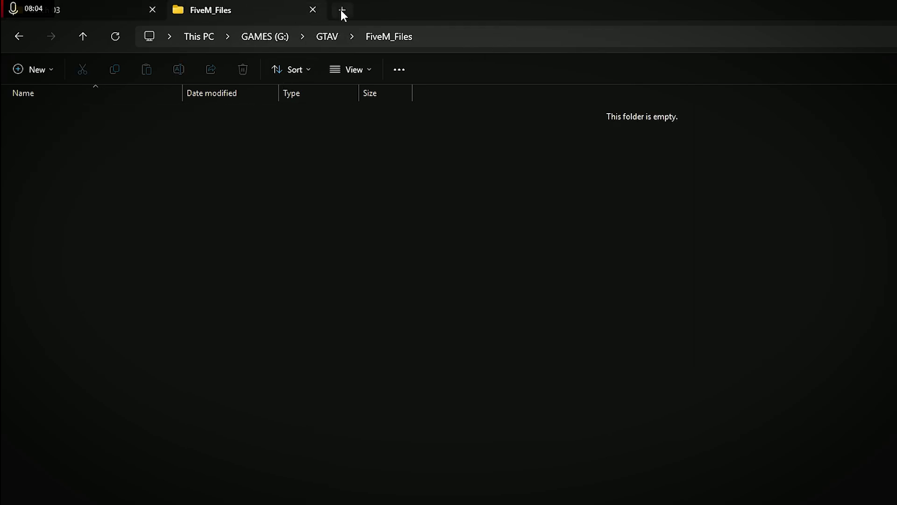
{"action": "left_click", "coordinate": [342, 10]}
{"action": "left_click", "coordinate": [706, 125]}
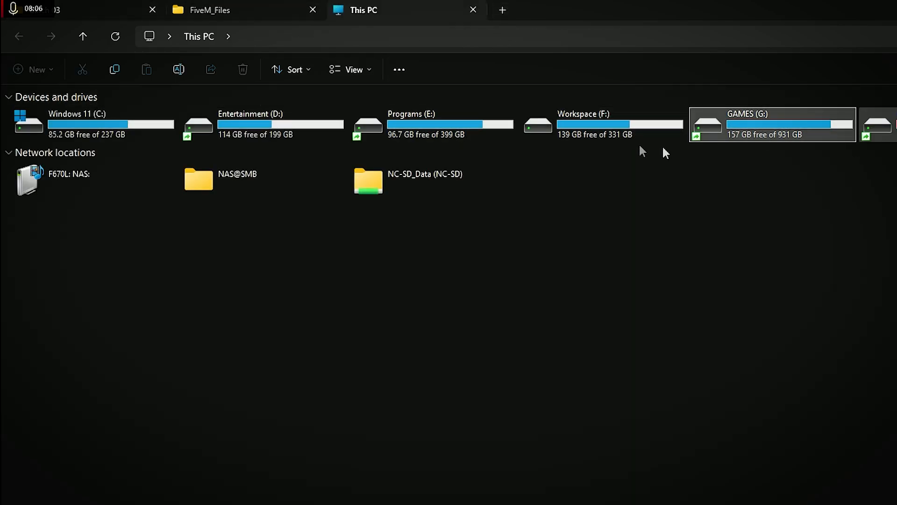
{"action": "double_click", "coordinate": [600, 122]}
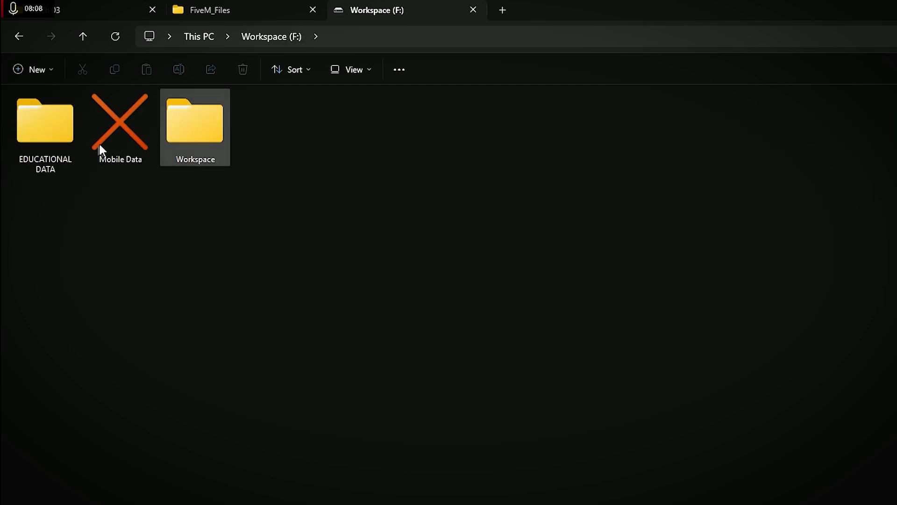
{"action": "double_click", "coordinate": [196, 137]}
{"action": "double_click", "coordinate": [209, 138]}
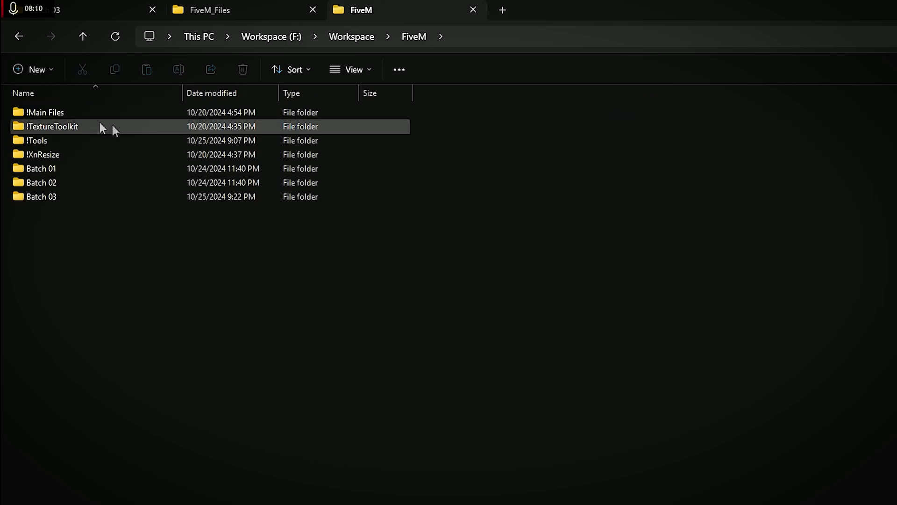
{"action": "double_click", "coordinate": [92, 189]}
Look into the 01 Copied Ytd and 02 Extraction folders and return to Batch 02
{"action": "left_click_drag", "start_coordinate": [170, 371], "coordinate": [212, 503]}
{"action": "double_click", "coordinate": [72, 114]}
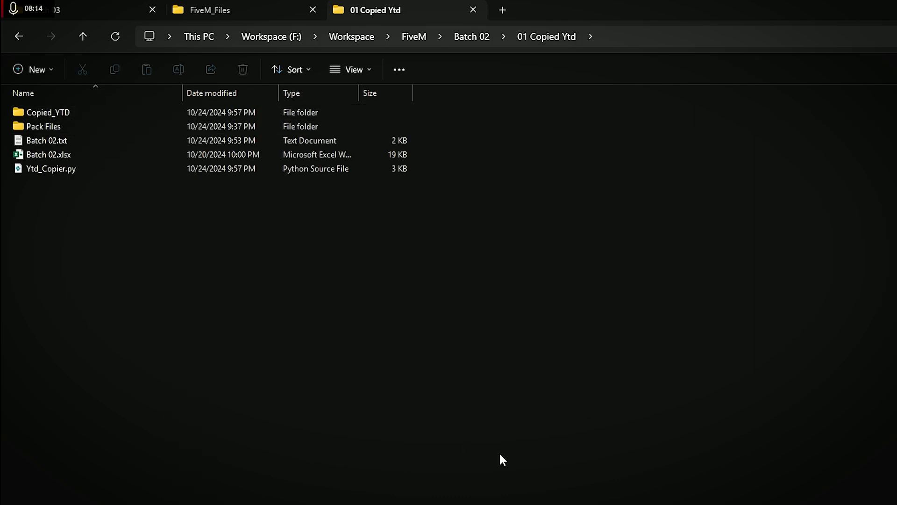
{"action": "key", "text": "alt+Left"}
{"action": "double_click", "coordinate": [80, 131]}
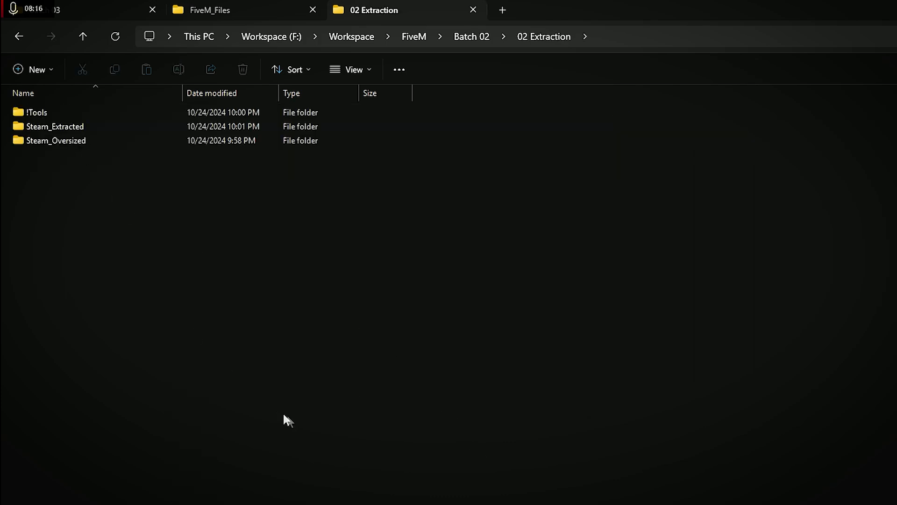
{"action": "key", "text": "alt+Left"}
Reorder the File Explorer tabs to Batch 02, FiveM_Files, Batch 03 and show the Batch 03 folder
{"action": "left_click", "coordinate": [172, 7]}
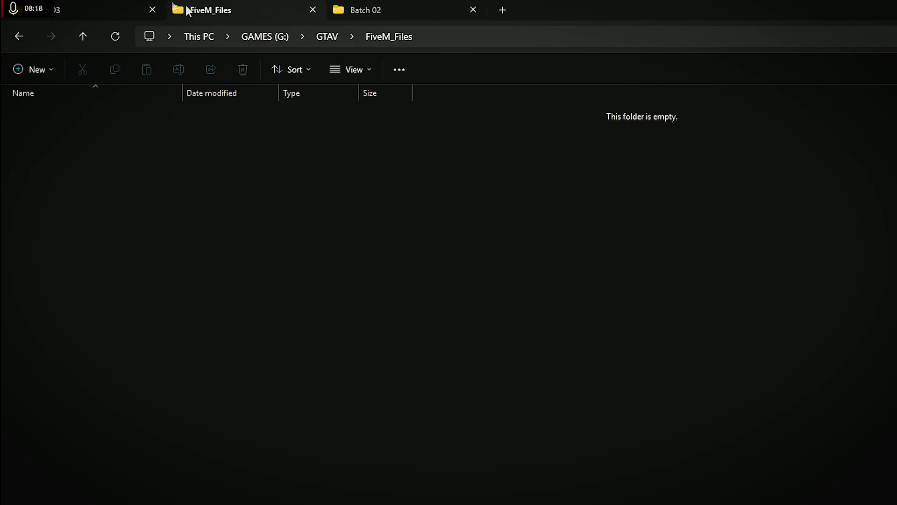
{"action": "left_click_drag", "start_coordinate": [94, 3], "coordinate": [653, 2]}
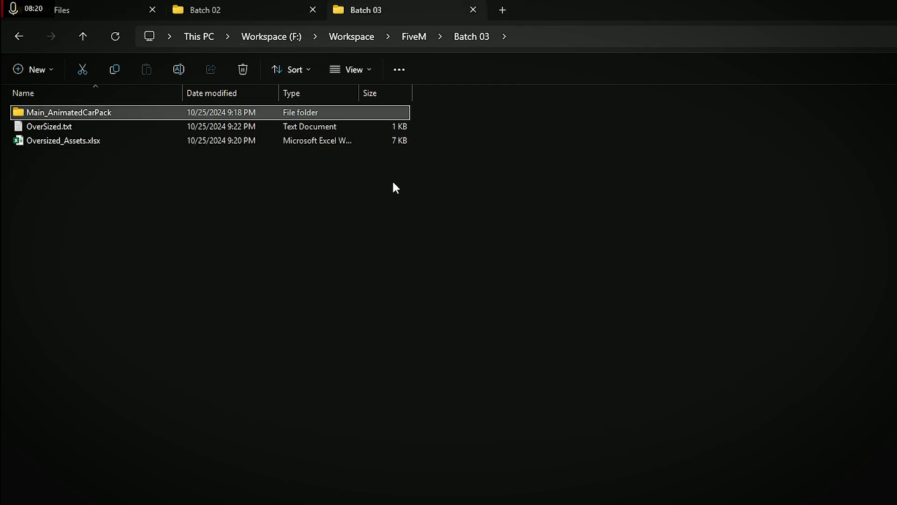
{"action": "left_click_drag", "start_coordinate": [215, 3], "coordinate": [6, 2]}
{"action": "left_click", "coordinate": [371, 6]}
Create a new folder named "01 YTD Copy" in the Batch 03 folder
{"action": "left_click", "coordinate": [213, 345]}
{"action": "key", "text": "ctrl+shift+n"}
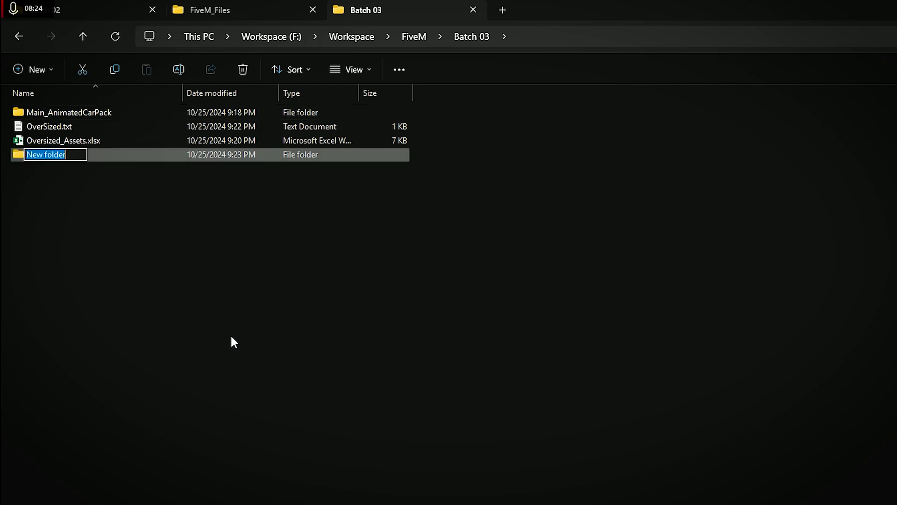
{"action": "type", "text": "01"}
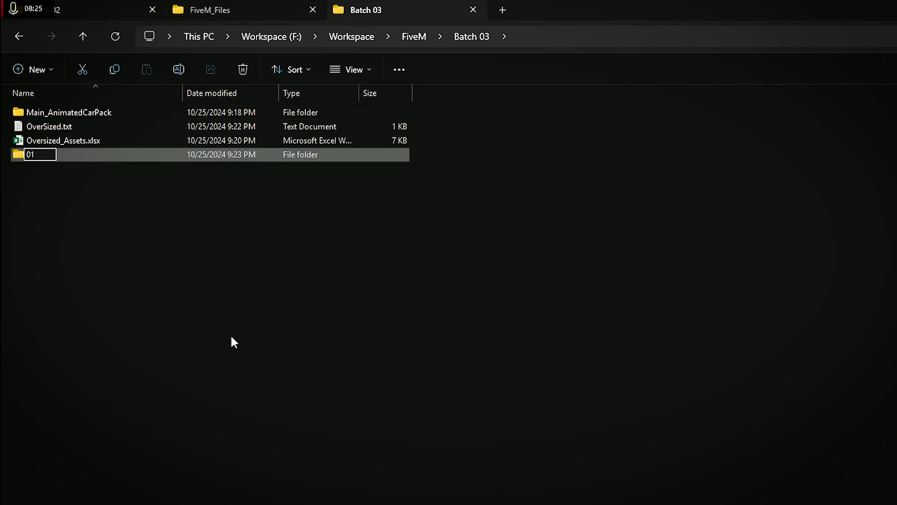
{"action": "type", "text": "2YTD Copy"}
{"action": "key", "text": "Return"}
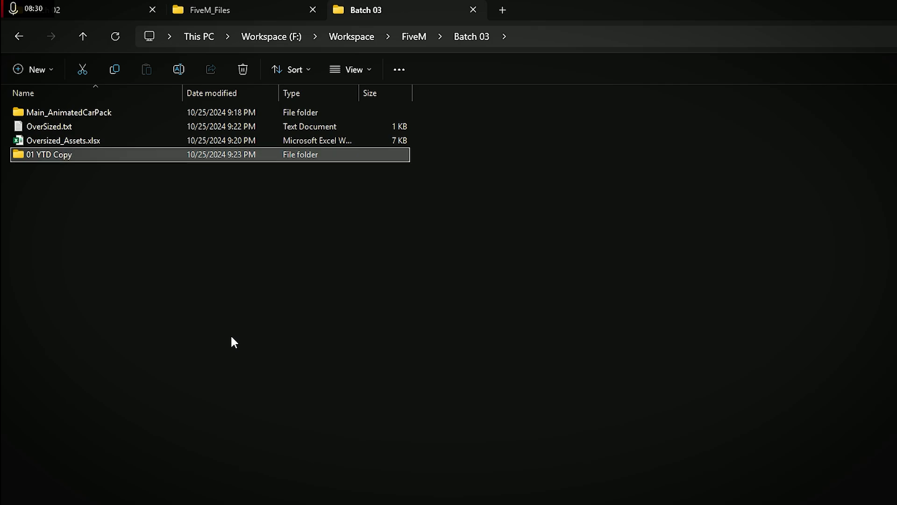
Copy the Main_AnimatedCarPack folder from Batch 03 into the 01 YTD Copy folder
{"action": "double_click", "coordinate": [130, 116]}
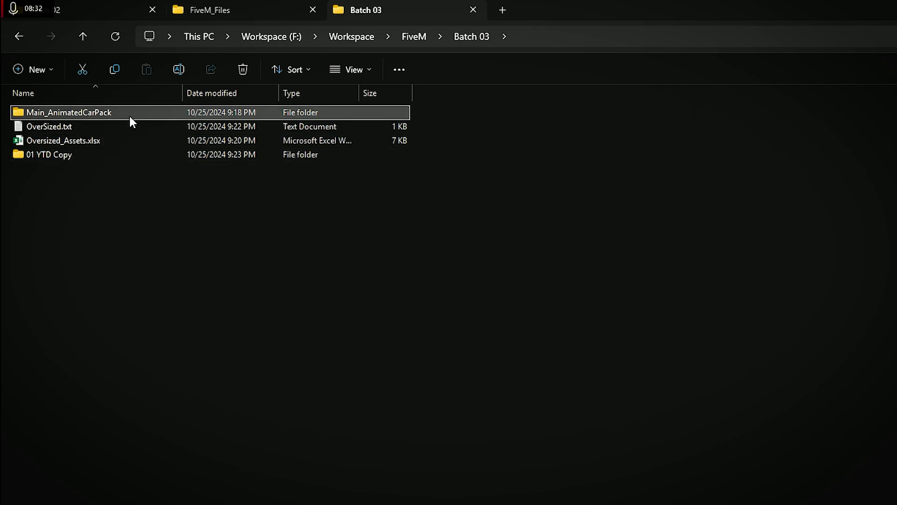
{"action": "key", "text": "alt+Left"}
{"action": "left_click", "coordinate": [109, 112]}
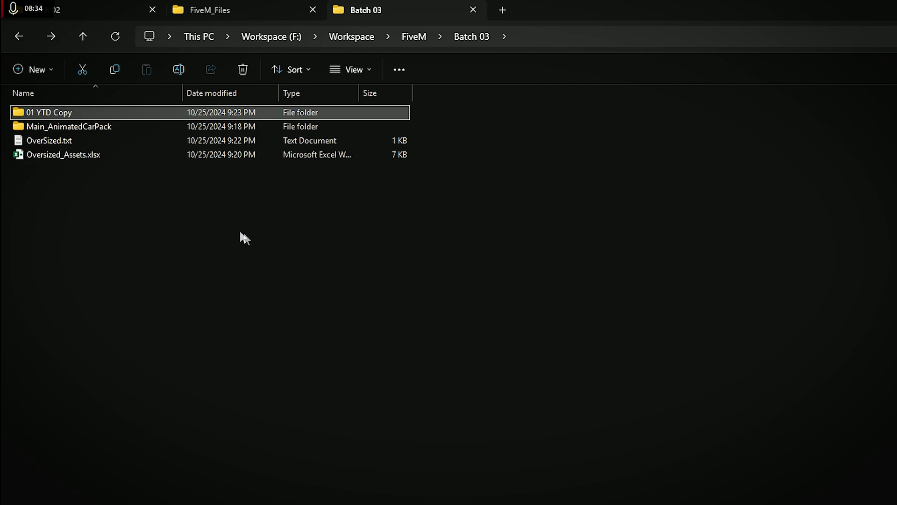
{"action": "left_click", "coordinate": [100, 127]}
{"action": "left_click", "coordinate": [66, 114]}
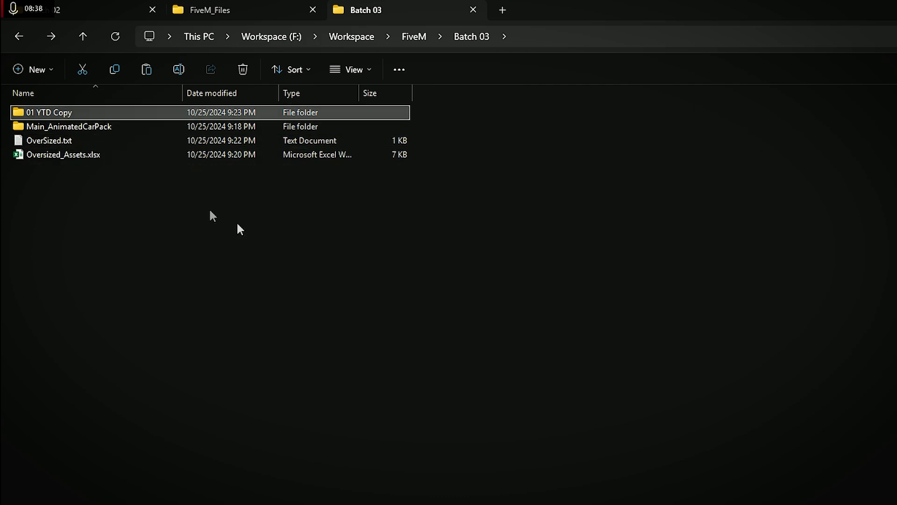
{"action": "double_click", "coordinate": [107, 117]}
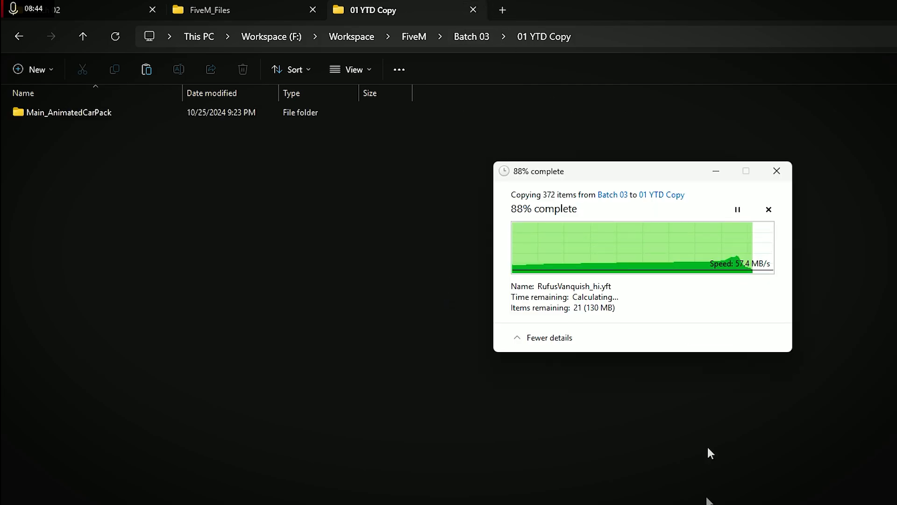
Open another File Explorer tab and browse to the YTD File Copier folder in FiveM's !Tools folder
{"action": "left_click", "coordinate": [504, 11]}
{"action": "left_click", "coordinate": [120, 9]}
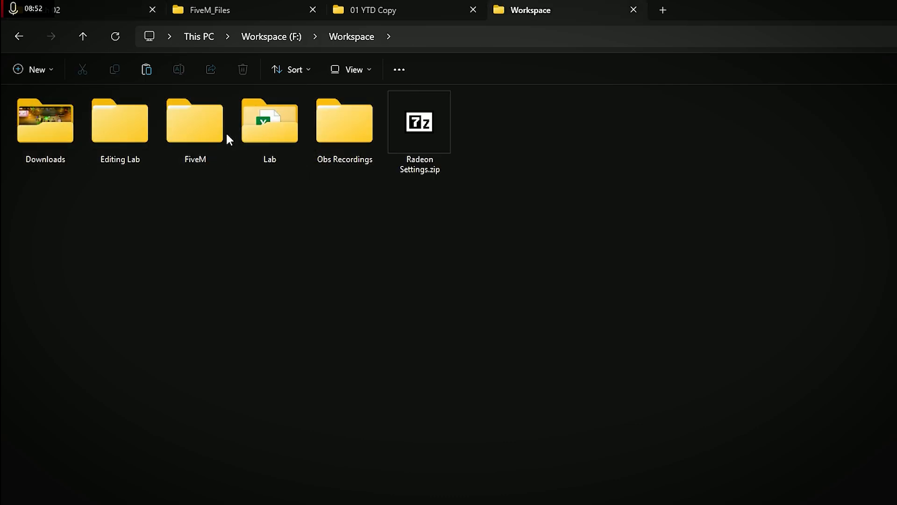
{"action": "double_click", "coordinate": [228, 139]}
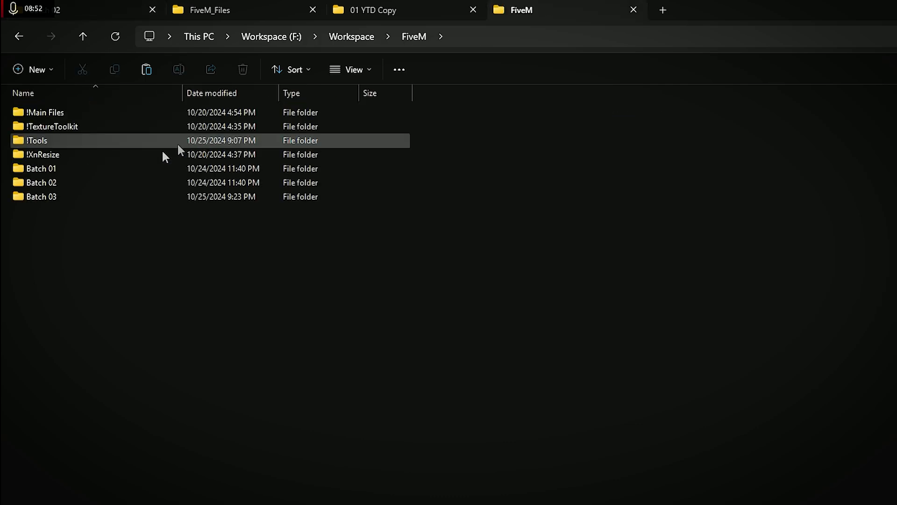
{"action": "double_click", "coordinate": [58, 140]}
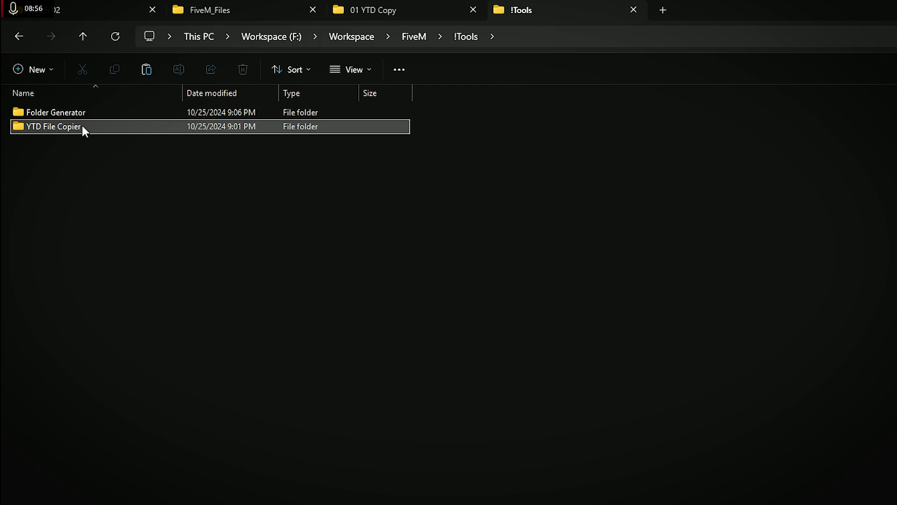
{"action": "double_click", "coordinate": [61, 131]}
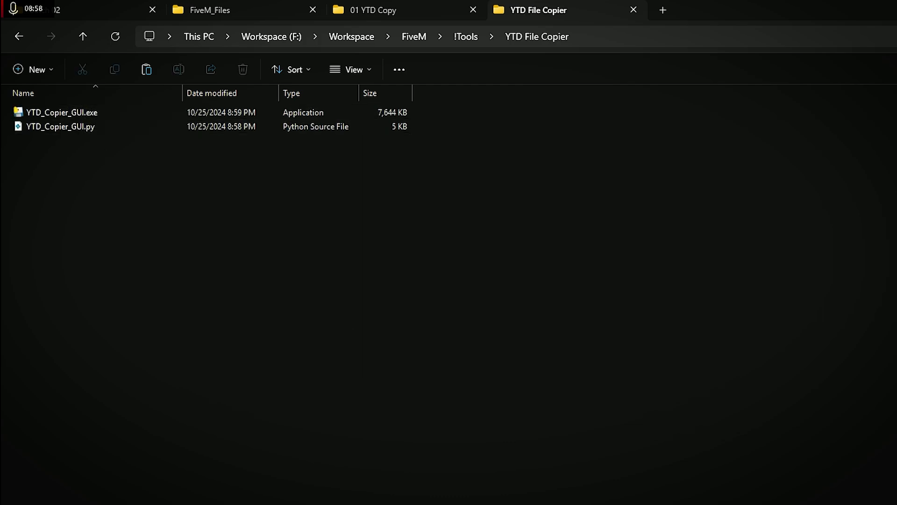
Show the files as large icons, launch YTD_Copier_GUI.exe and move its window clear of the file icons
{"action": "key", "text": "ctrl+shift+2"}
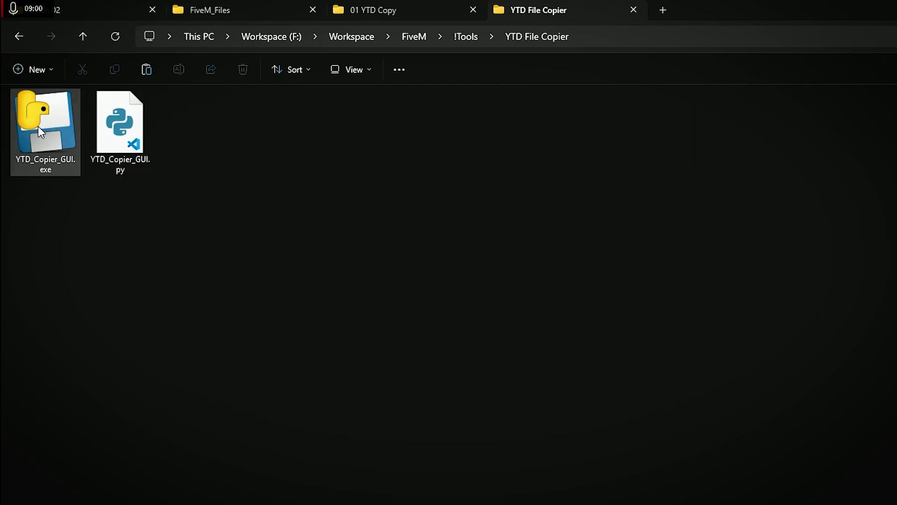
{"action": "left_click", "coordinate": [38, 126]}
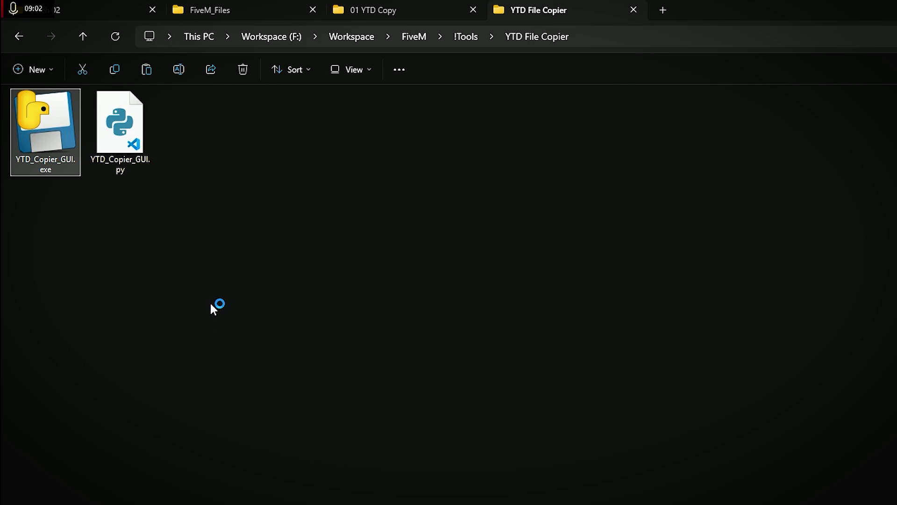
{"action": "left_click_drag", "start_coordinate": [251, 69], "coordinate": [736, 266]}
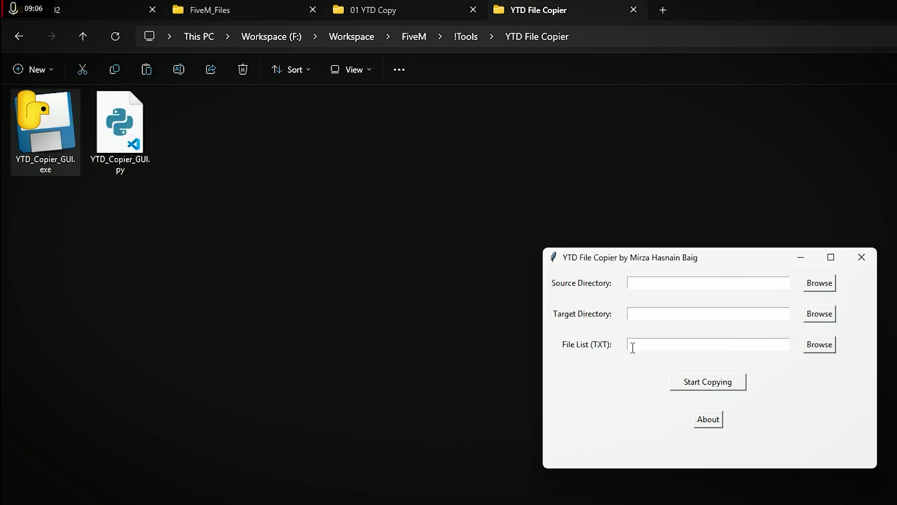
Place the YTD File Copier tab directly after Batch 02 and show the 01 YTD Copy folder
{"action": "left_click", "coordinate": [375, 4]}
{"action": "left_click_drag", "start_coordinate": [565, 6], "coordinate": [229, 4]}
{"action": "left_click", "coordinate": [514, 9]}
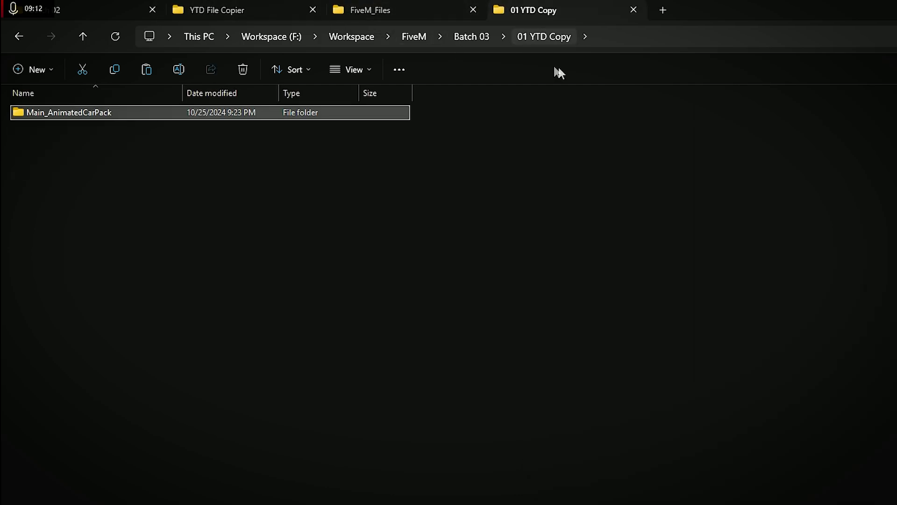
{"action": "left_click", "coordinate": [417, 349]}
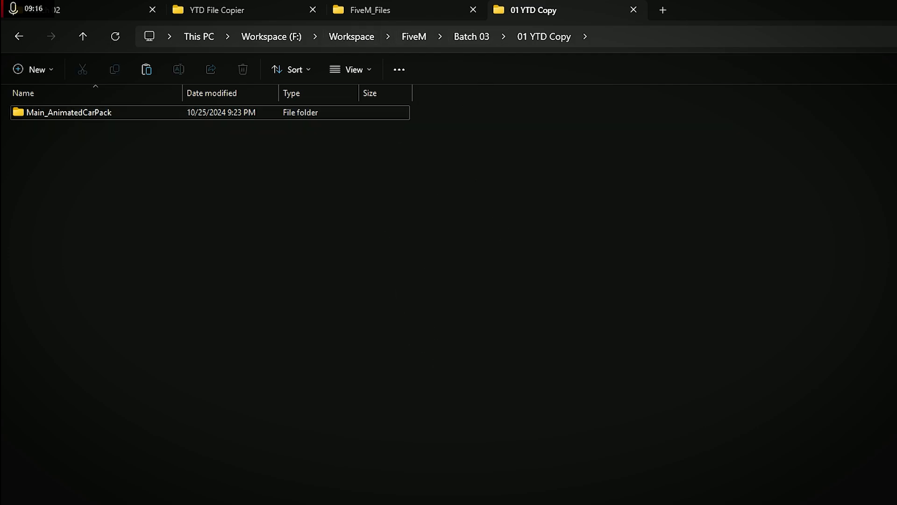
Switch through the open windows to bring YTD File Copier to the front over the 01 YTD Copy folder
{"action": "key", "text": "alt+Tab"}
{"action": "key", "text": "alt+Tab"}
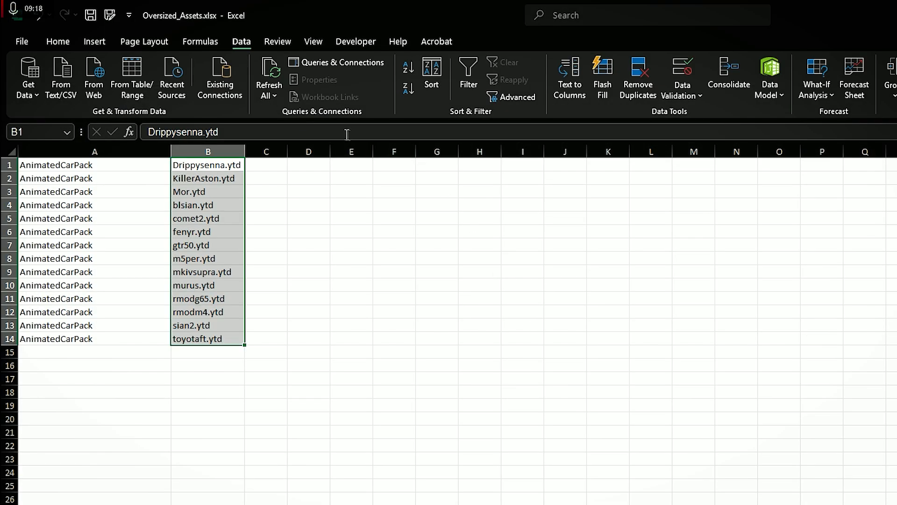
{"action": "key", "text": "alt+Tab"}
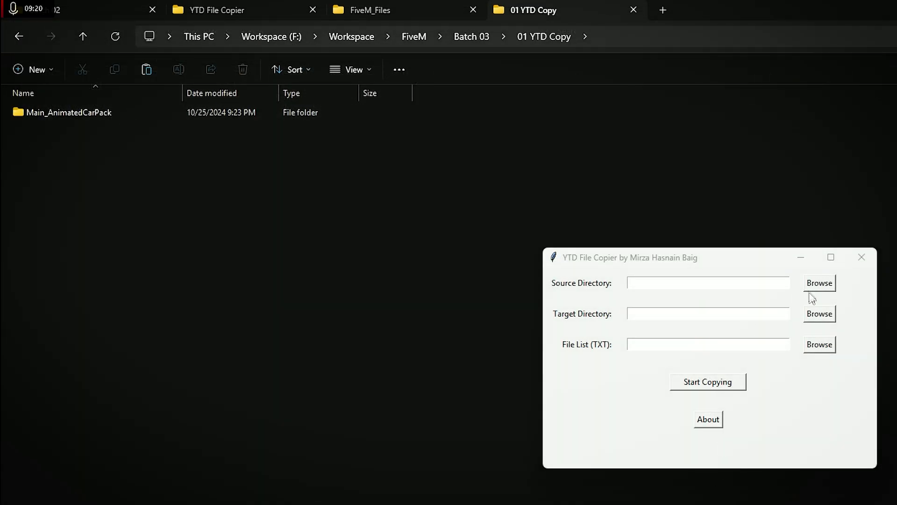
{"action": "key", "text": "alt+Tab"}
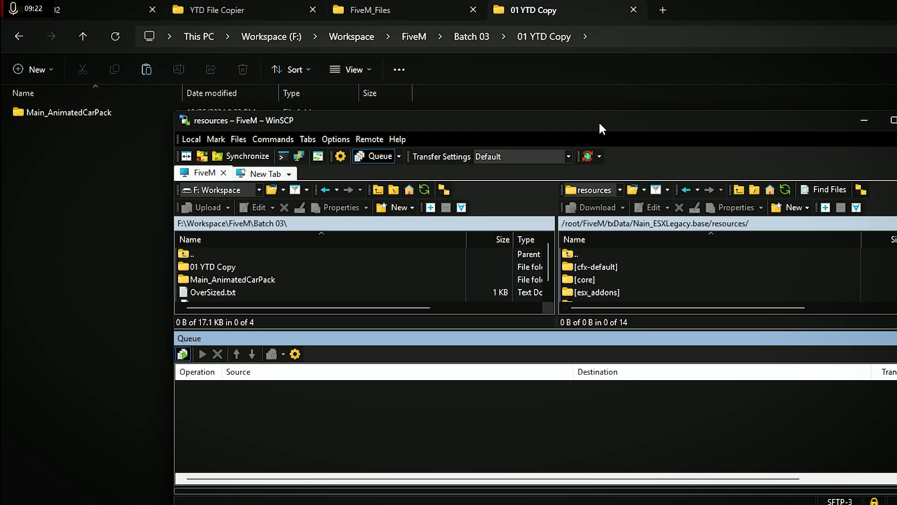
{"action": "key", "text": "alt+Tab"}
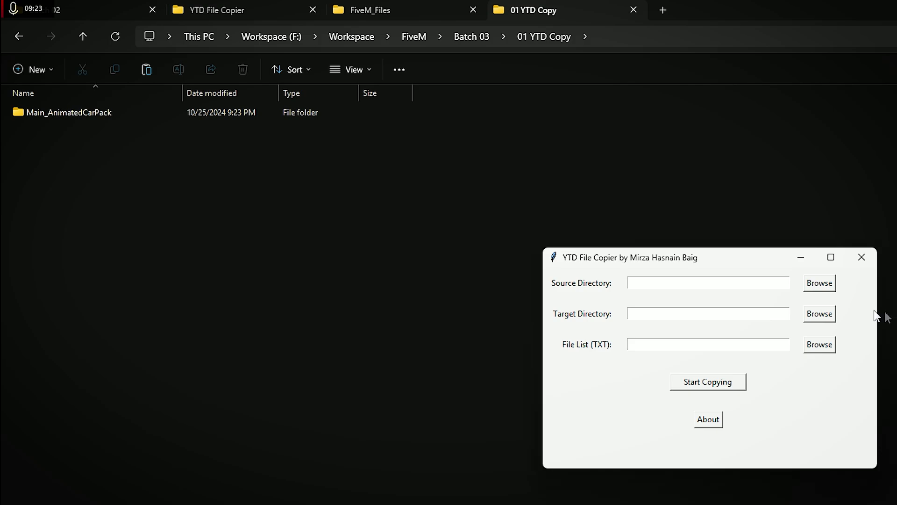
Start choosing the source directory and browse Workspace (F:) to FiveM, Batch 03, 01 YTD Copy
{"action": "left_click", "coordinate": [820, 282]}
{"action": "scroll", "coordinate": [599, 421], "scroll_direction": "down", "scroll_amount": 3}
{"action": "left_click", "coordinate": [427, 441]}
{"action": "double_click", "coordinate": [341, 244]}
{"action": "left_click", "coordinate": [435, 239]}
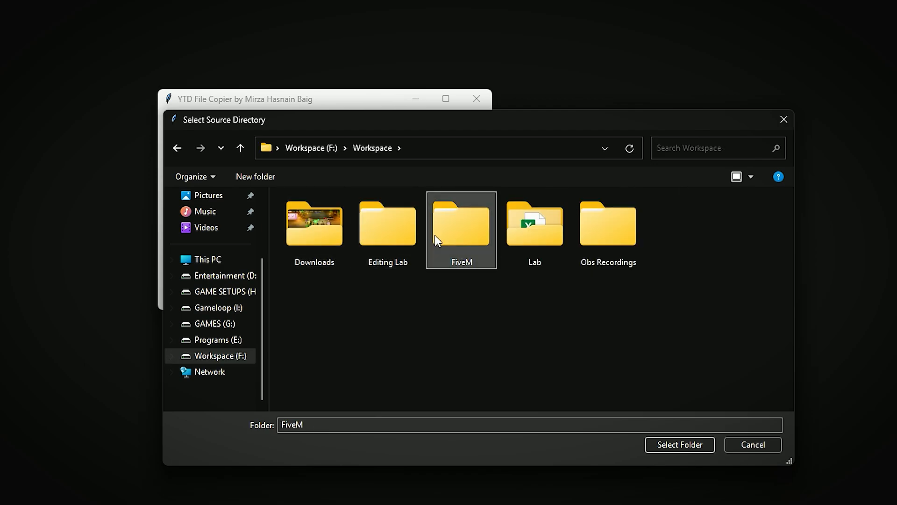
{"action": "double_click", "coordinate": [434, 235]}
{"action": "double_click", "coordinate": [323, 295]}
{"action": "left_click", "coordinate": [329, 226]}
{"action": "double_click", "coordinate": [325, 217]}
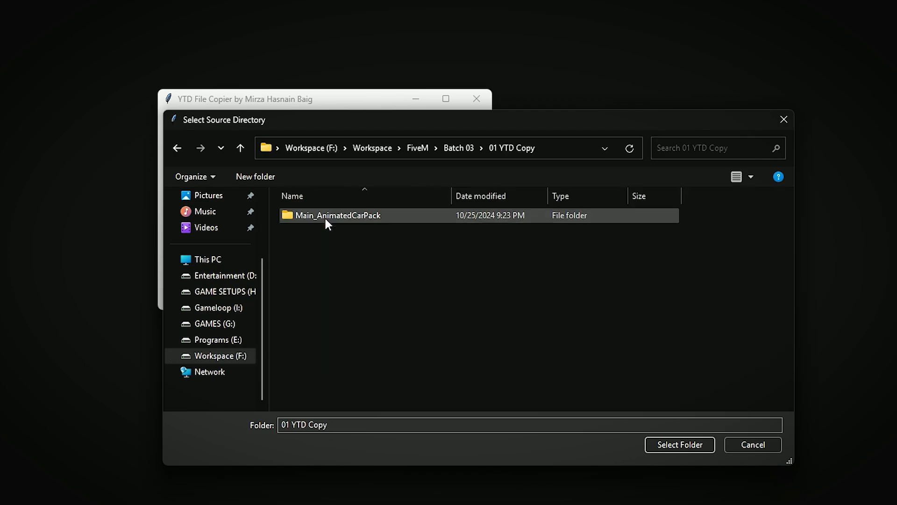
Rename the copied Main_AnimatedCarPack folder to AnimatedCarPack and choose it as the source directory
{"action": "left_click", "coordinate": [352, 215]}
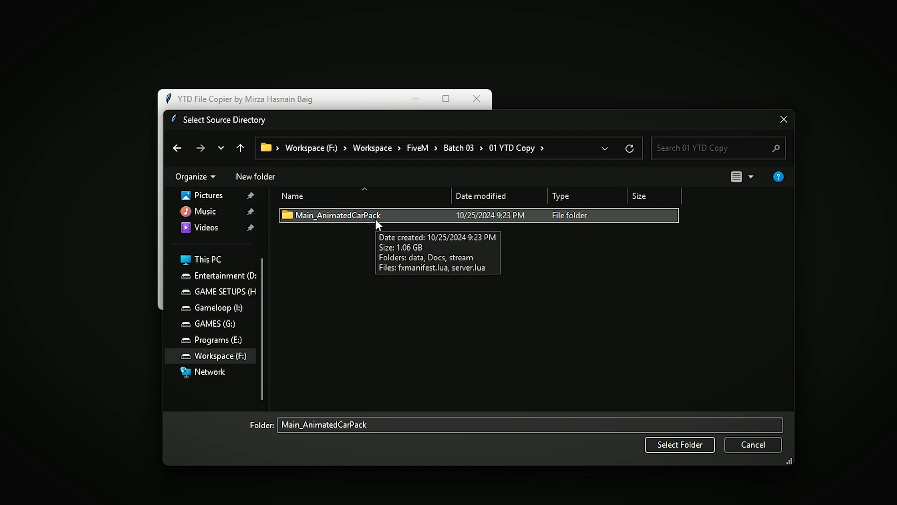
{"action": "left_click", "coordinate": [316, 217]}
{"action": "left_click_drag", "start_coordinate": [317, 216], "coordinate": [281, 228]}
{"action": "key", "text": "BackSpace"}
{"action": "left_click", "coordinate": [369, 245]}
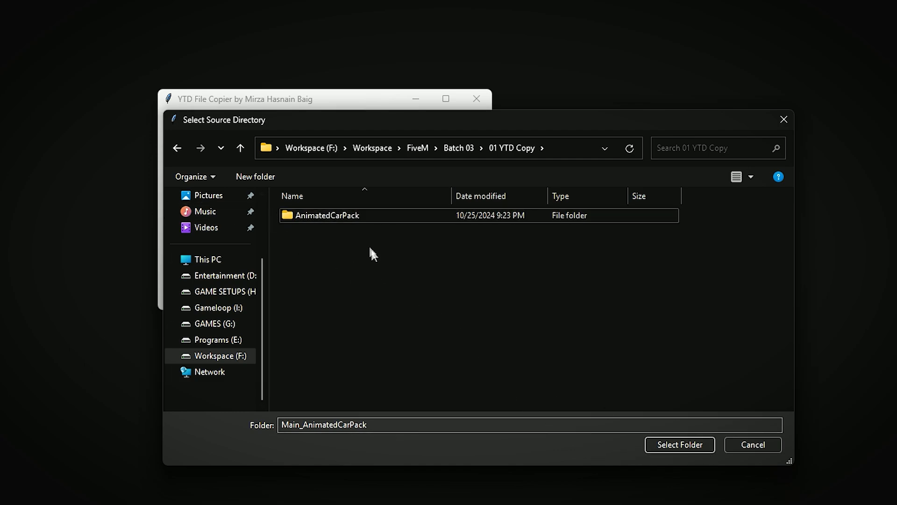
{"action": "left_click", "coordinate": [361, 216]}
{"action": "left_click", "coordinate": [676, 443]}
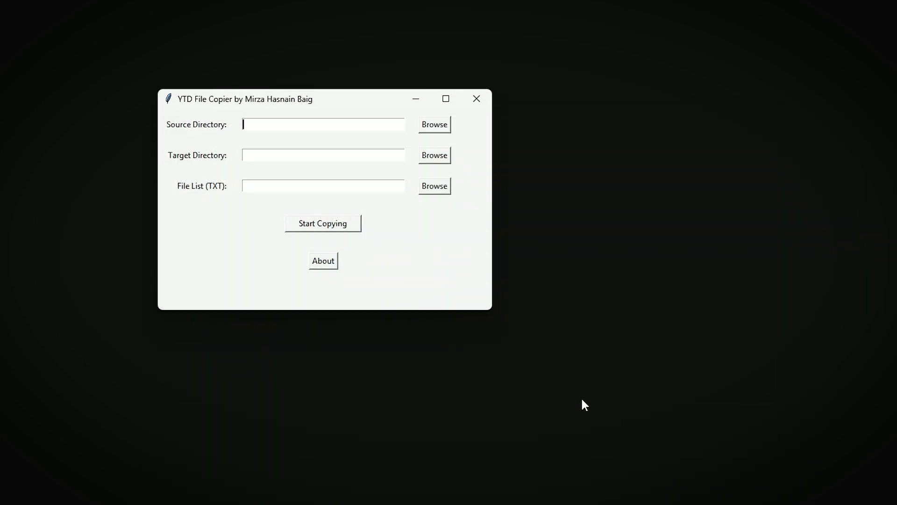
Create a folder named OverSized_YTDFiles inside 01 YTD Copy and choose it as the target directory
{"action": "left_click", "coordinate": [435, 158]}
{"action": "left_click", "coordinate": [442, 147]}
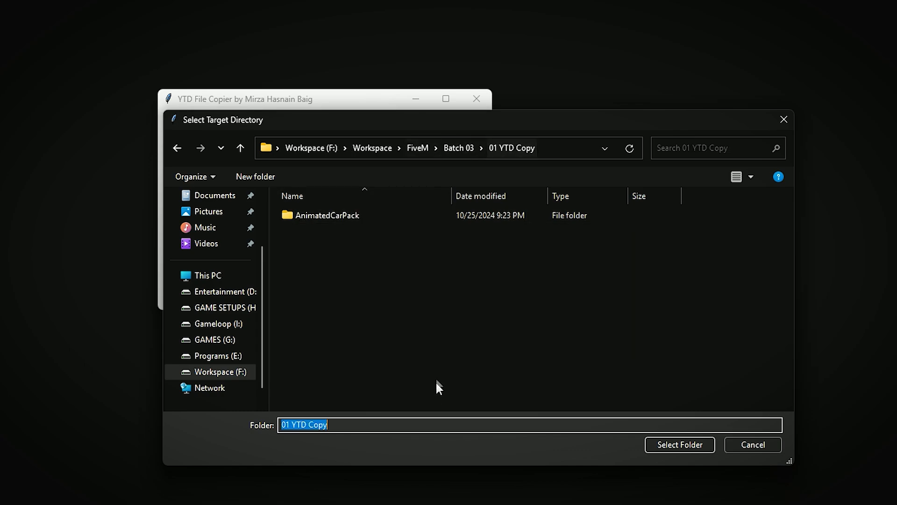
{"action": "key", "text": "ctrl+shift+n"}
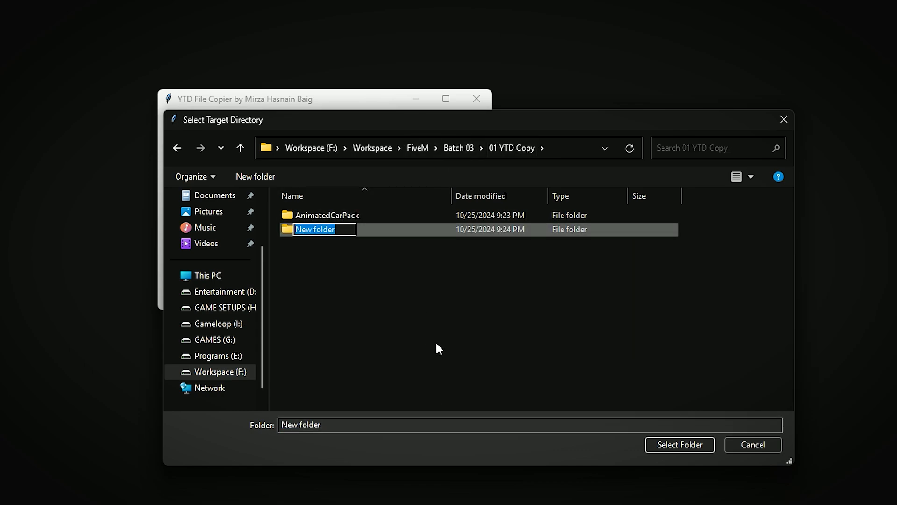
{"action": "type", "text": "OverSize"}
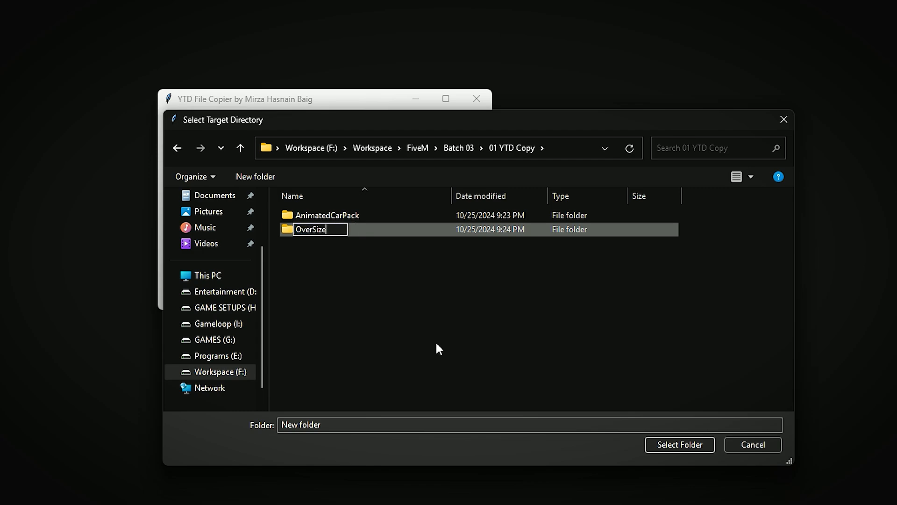
{"action": "type", "text": "d_YTDFiles"}
{"action": "key", "text": "Return"}
{"action": "key", "text": "Return"}
{"action": "left_click", "coordinate": [687, 445]}
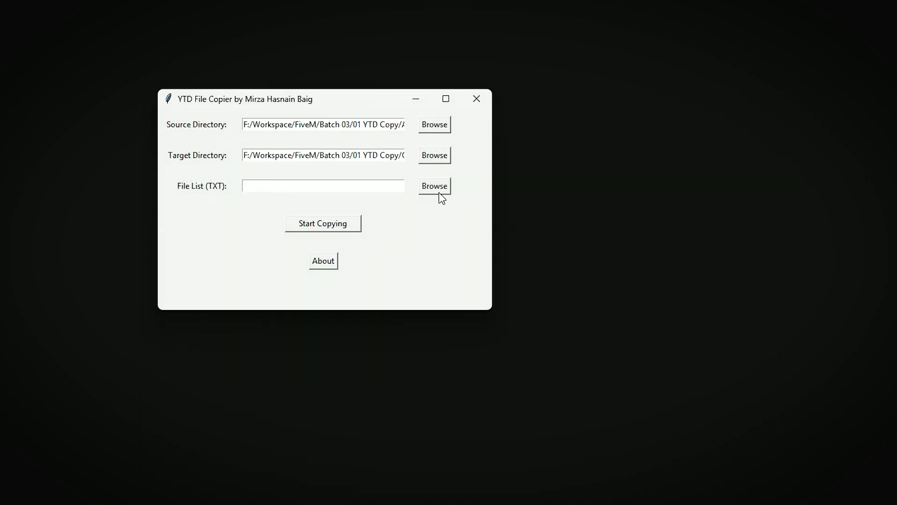
Choose OverSized.txt from Batch 03 as the file list and run the copy
{"action": "left_click", "coordinate": [439, 193]}
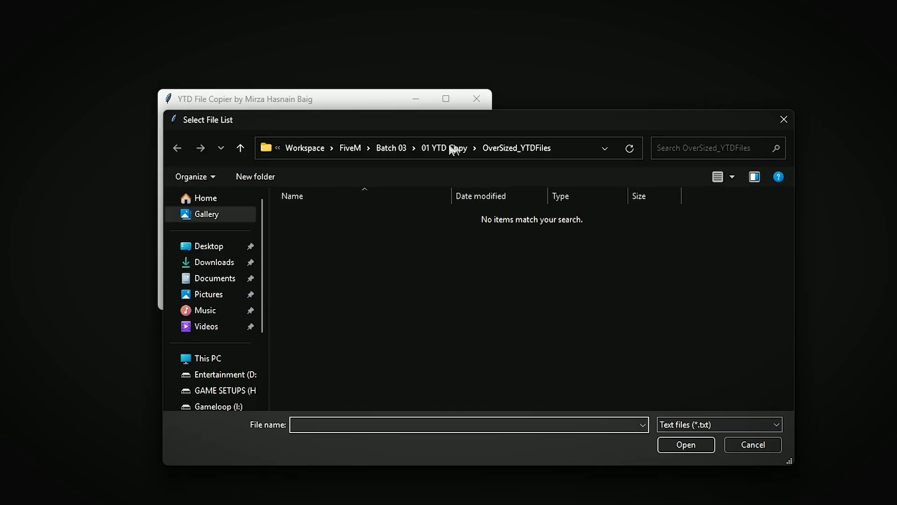
{"action": "left_click", "coordinate": [436, 147]}
{"action": "left_click", "coordinate": [460, 147]}
{"action": "left_click", "coordinate": [317, 245]}
{"action": "double_click", "coordinate": [318, 246]}
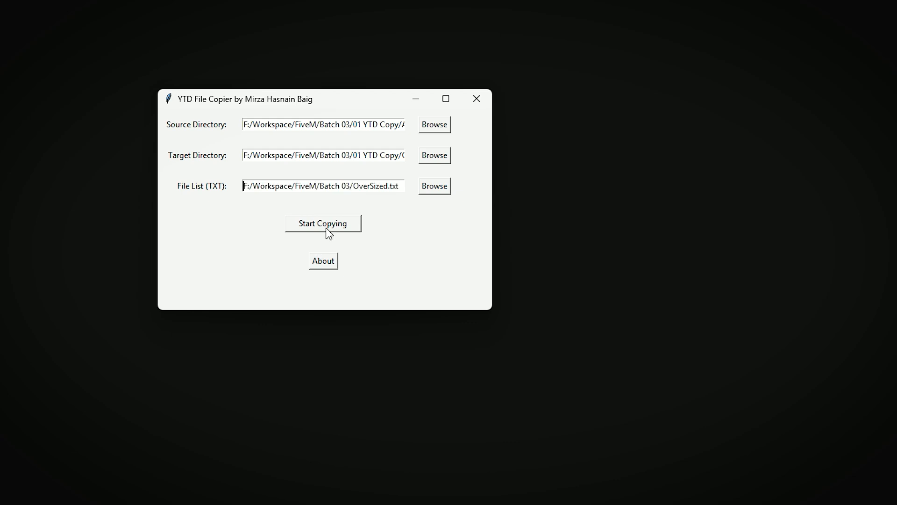
{"action": "left_click", "coordinate": [326, 228]}
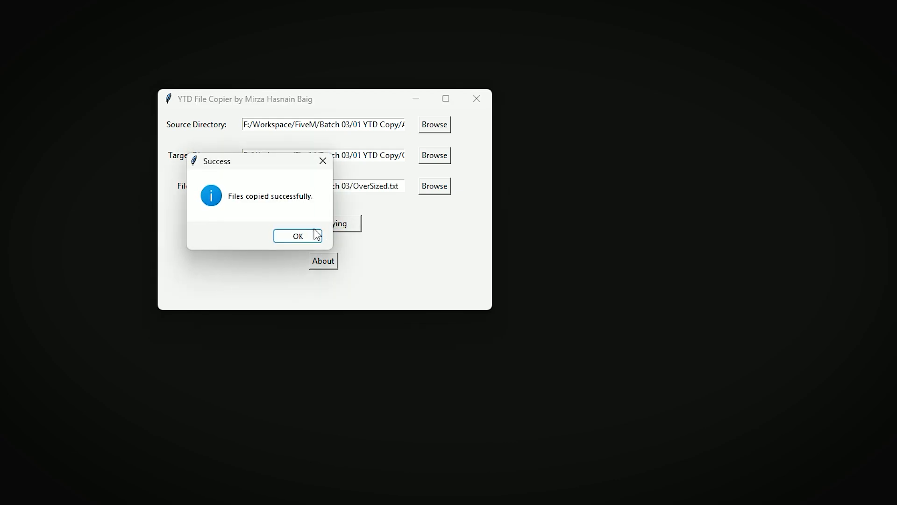
{"action": "left_click", "coordinate": [310, 239]}
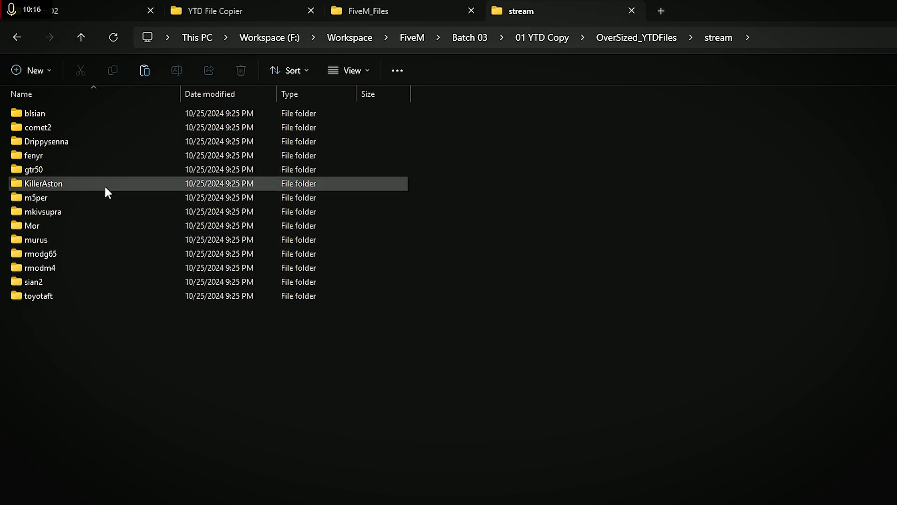
Check the copied files in the KillerAston and murus folders under OverSized_YTDFiles, stream
{"action": "double_click", "coordinate": [104, 184]}
{"action": "left_click_drag", "start_coordinate": [198, 297], "coordinate": [23, 26]}
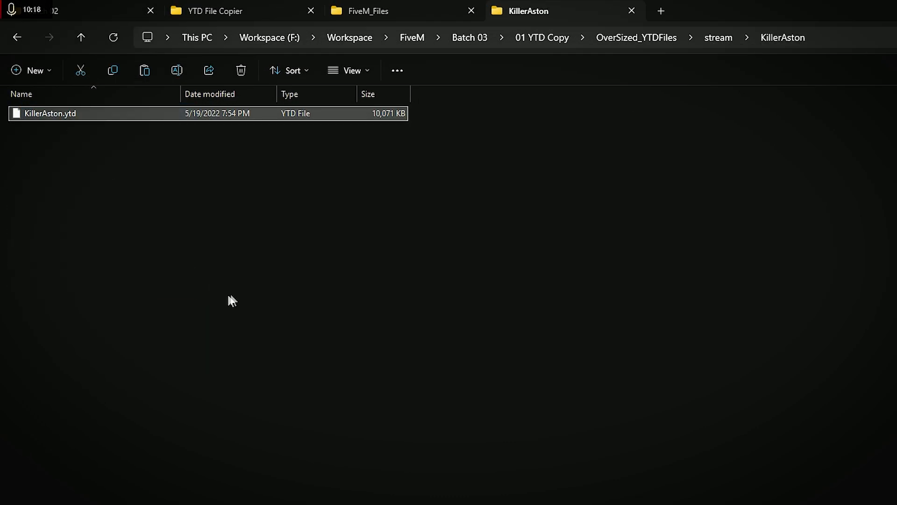
{"action": "key", "text": "alt+Left"}
{"action": "left_click", "coordinate": [173, 198]}
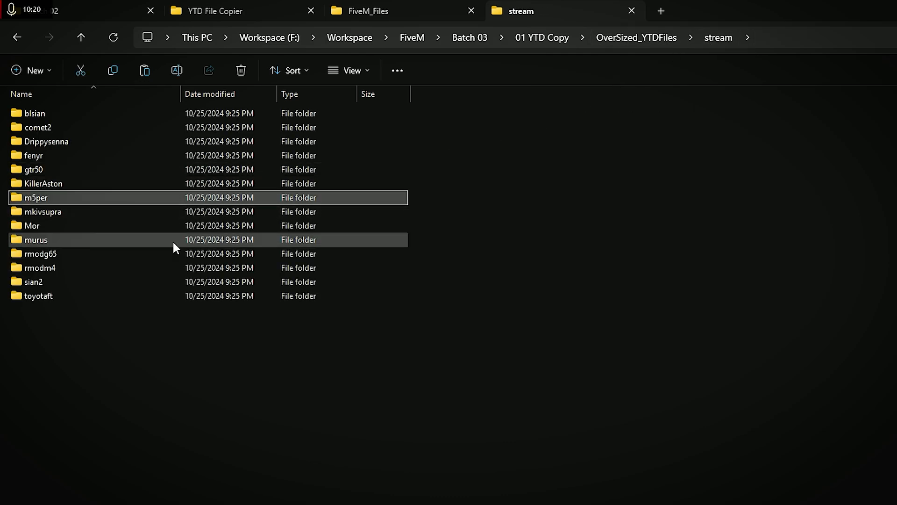
{"action": "double_click", "coordinate": [173, 241]}
{"action": "key", "text": "alt+Left"}
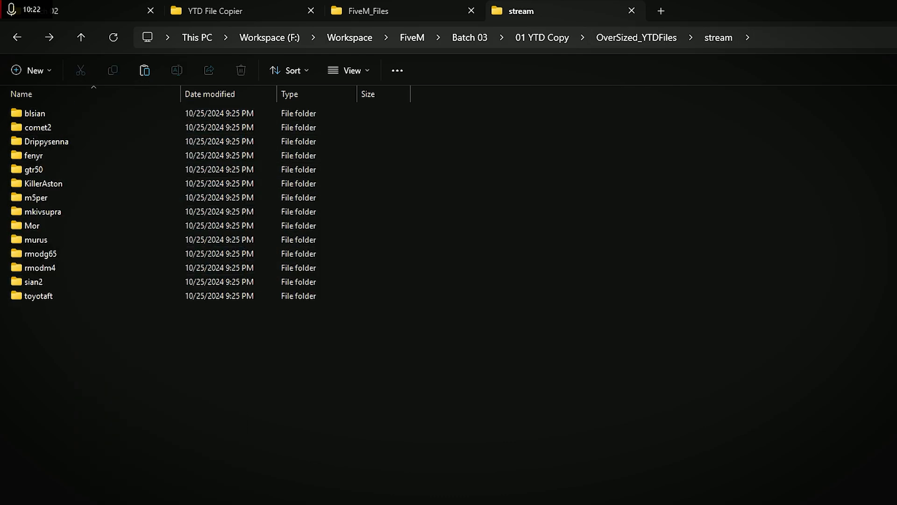
Copy the OverSized_YTDFiles folder from 01 YTD Copy and create a folder named 02 Asset Extraction in Batch 03
{"action": "left_click", "coordinate": [611, 38]}
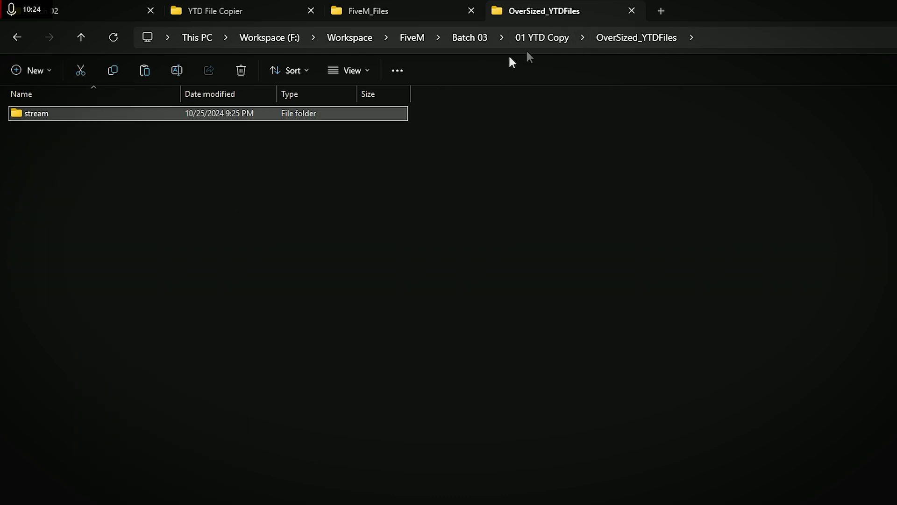
{"action": "left_click", "coordinate": [543, 37]}
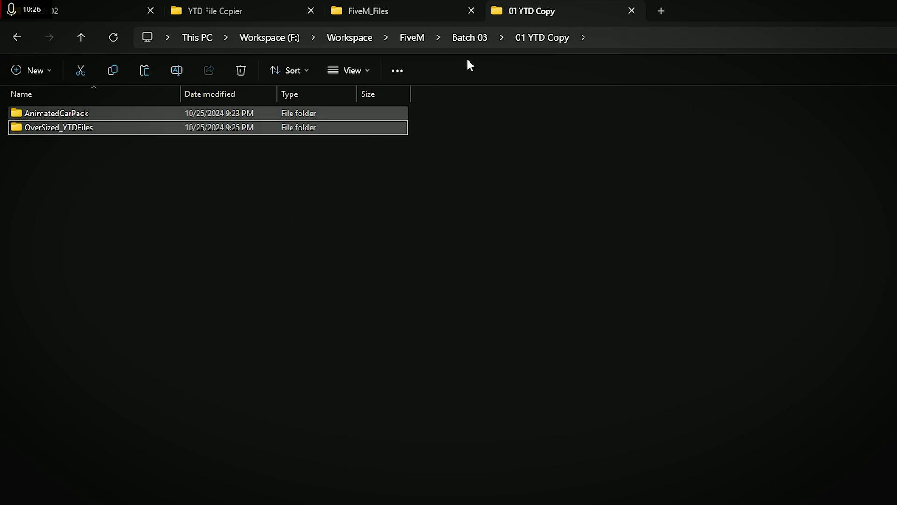
{"action": "left_click", "coordinate": [469, 44]}
{"action": "left_click", "coordinate": [469, 339]}
{"action": "key", "text": "ctrl+shift+n"}
{"action": "type", "text": "2"}
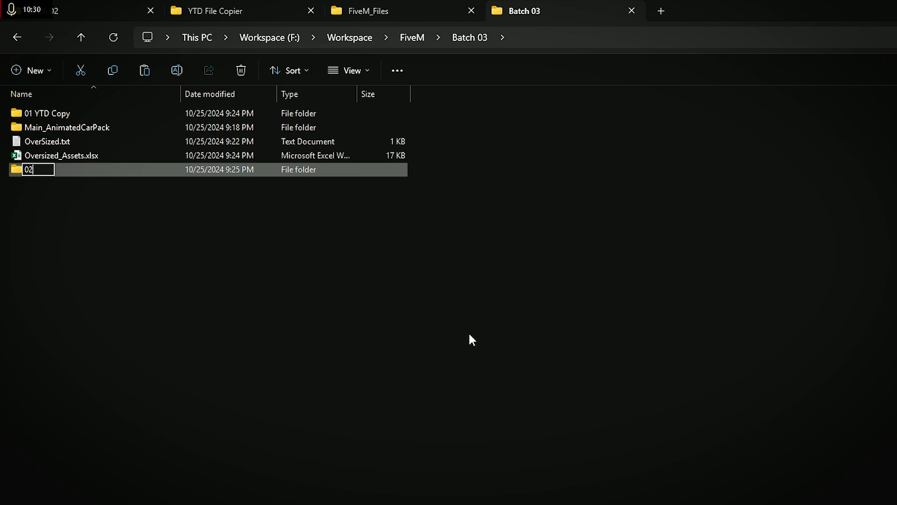
{"action": "type", "text": " YTY"}
{"action": "type", "text": " Extraction"}
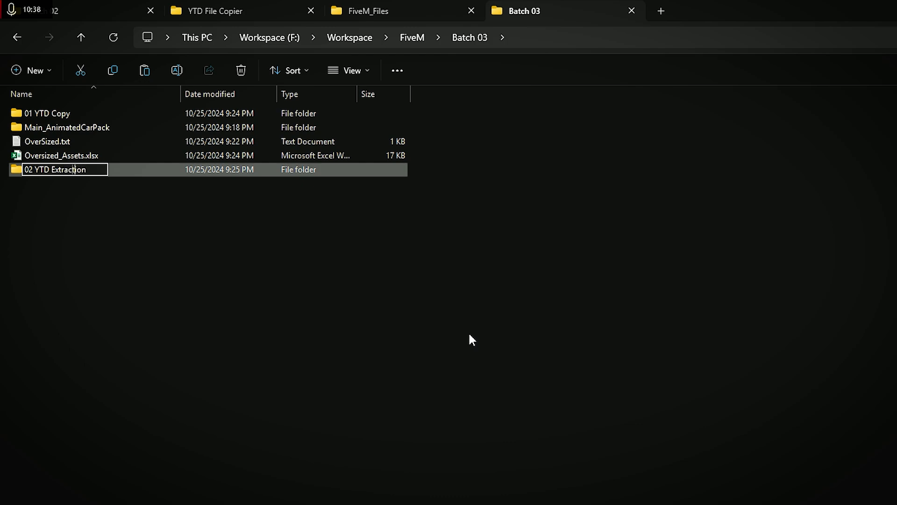
{"action": "key", "text": "BackSpace"}
{"action": "key", "text": "BackSpace"}
{"action": "key", "text": "BackSpace"}
{"action": "type", "text": "Asset"}
{"action": "key", "text": "Return"}
Paste the OverSized_YTDFiles folder into 02 Asset Extraction and minimize YTD File Copier
{"action": "key", "text": "Return"}
{"action": "key", "text": "ctrl+v"}
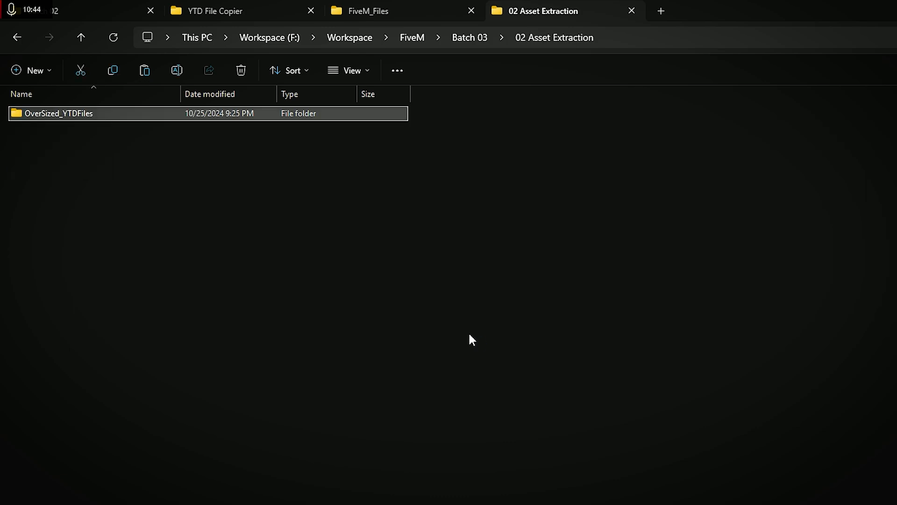
{"action": "left_click_drag", "start_coordinate": [403, 209], "coordinate": [505, 444]}
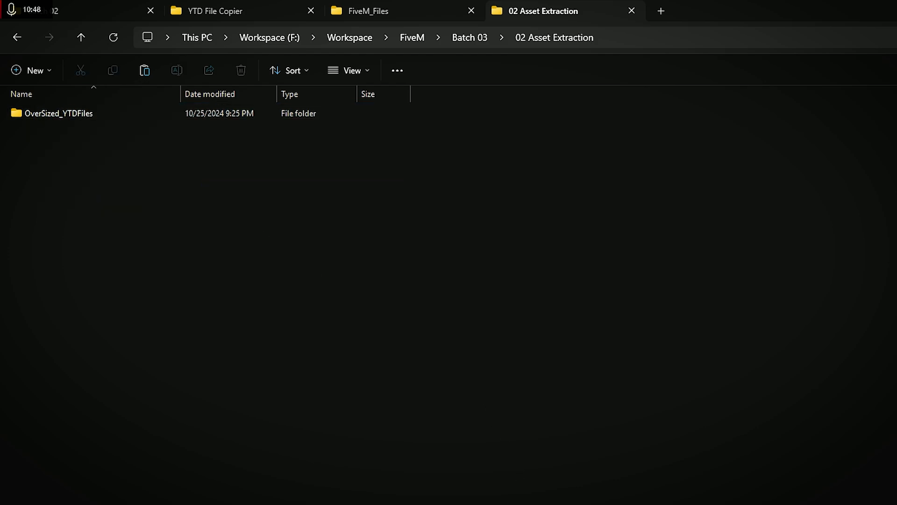
{"action": "key", "text": "alt+Tab"}
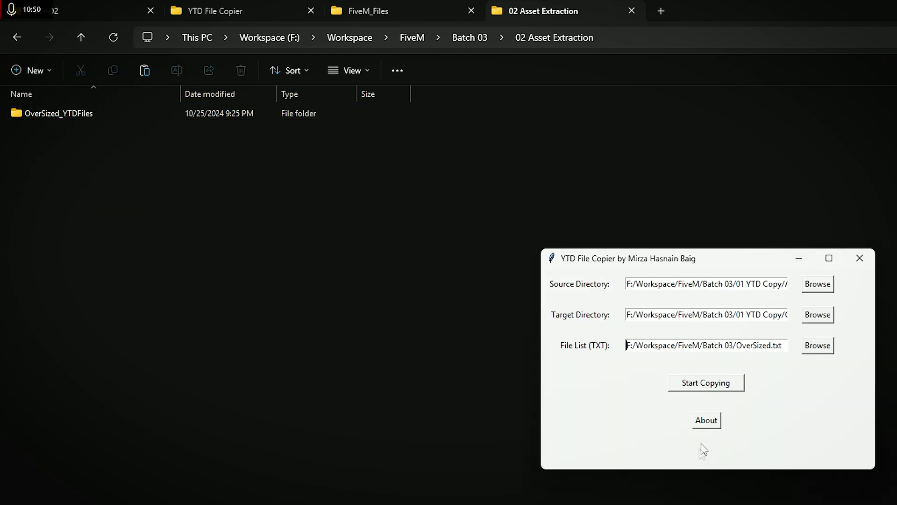
{"action": "left_click", "coordinate": [798, 260]}
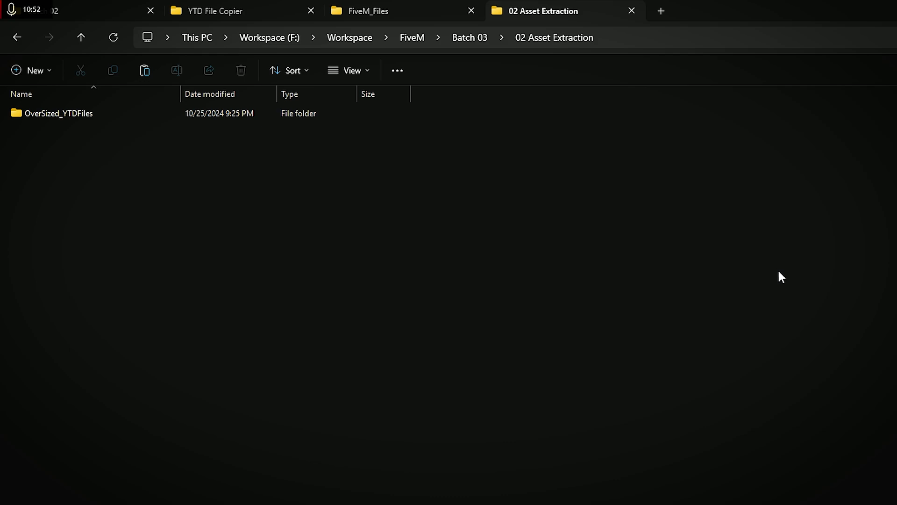
Copy the 02 Asset Extraction folder from Batch 03 into the FiveM_Files folder of GTAV on GAMES (G:)
{"action": "left_click", "coordinate": [495, 39]}
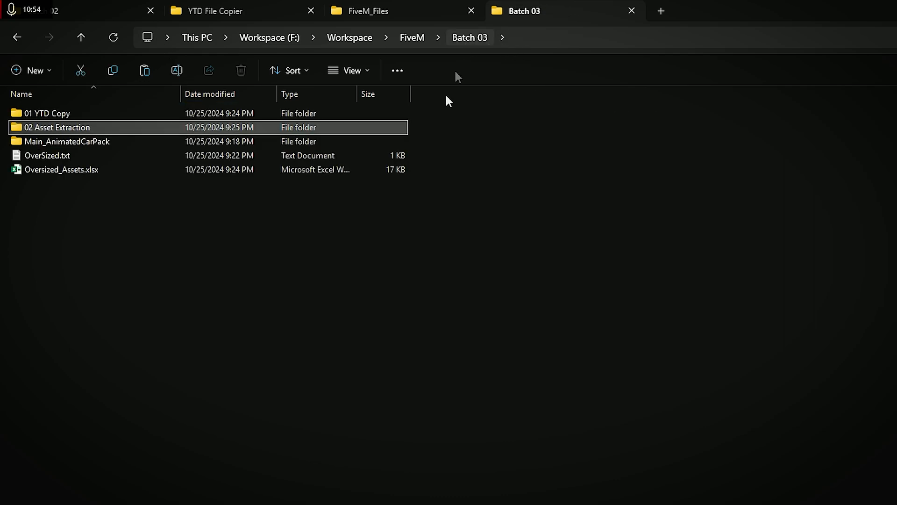
{"action": "right_click", "coordinate": [119, 127]}
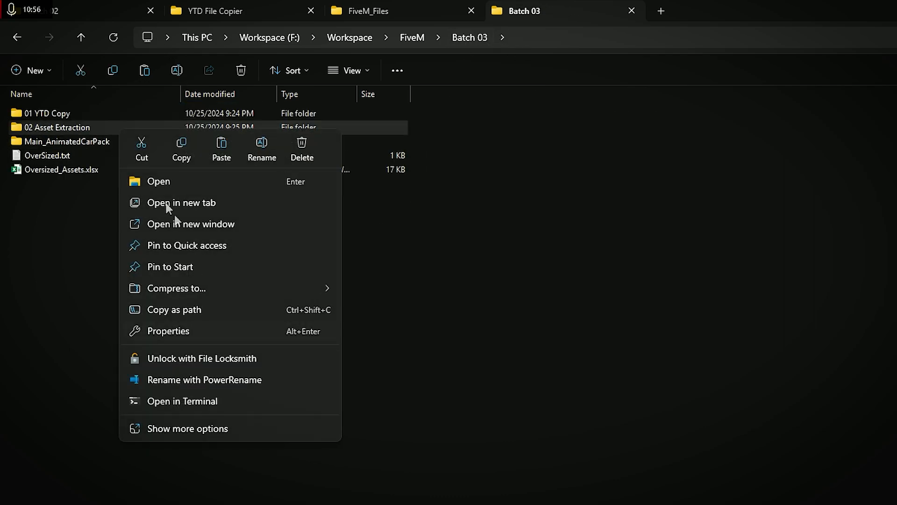
{"action": "left_click", "coordinate": [179, 145]}
{"action": "left_click", "coordinate": [389, 9]}
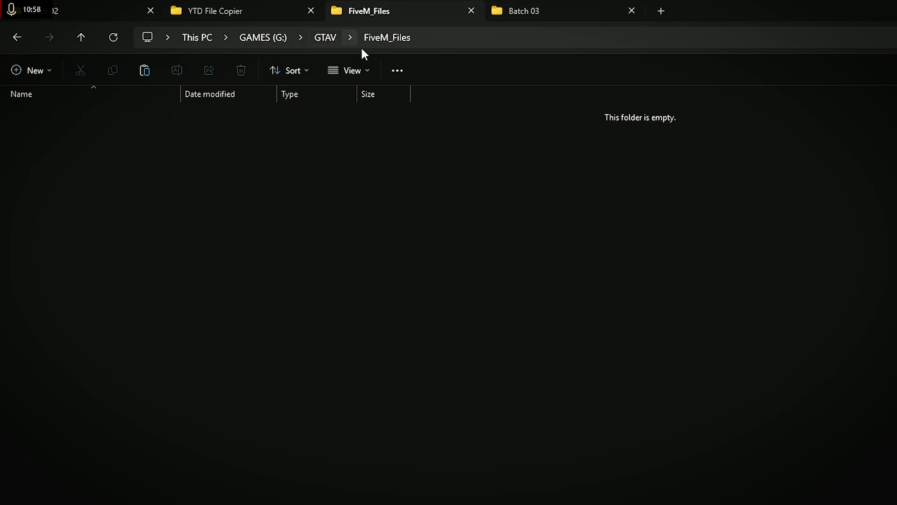
{"action": "left_click", "coordinate": [326, 44]}
{"action": "scroll", "coordinate": [602, 338], "scroll_direction": "down", "scroll_amount": 3}
{"action": "scroll", "coordinate": [143, 173], "scroll_direction": "up", "scroll_amount": 3}
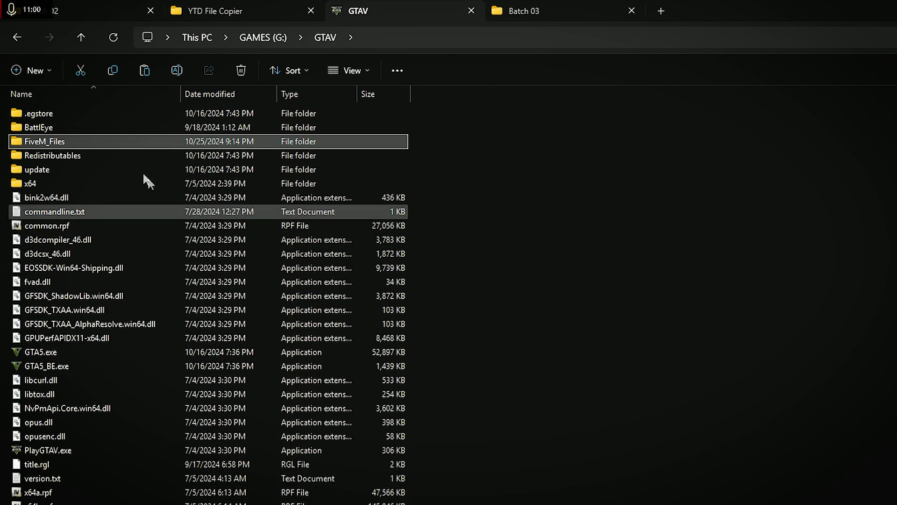
{"action": "double_click", "coordinate": [140, 142]}
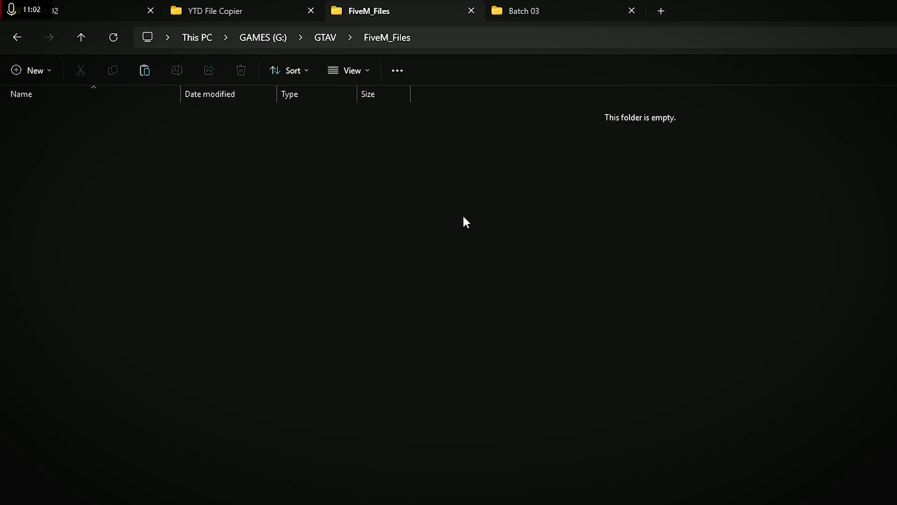
{"action": "right_click", "coordinate": [464, 217]}
{"action": "left_click", "coordinate": [486, 239]}
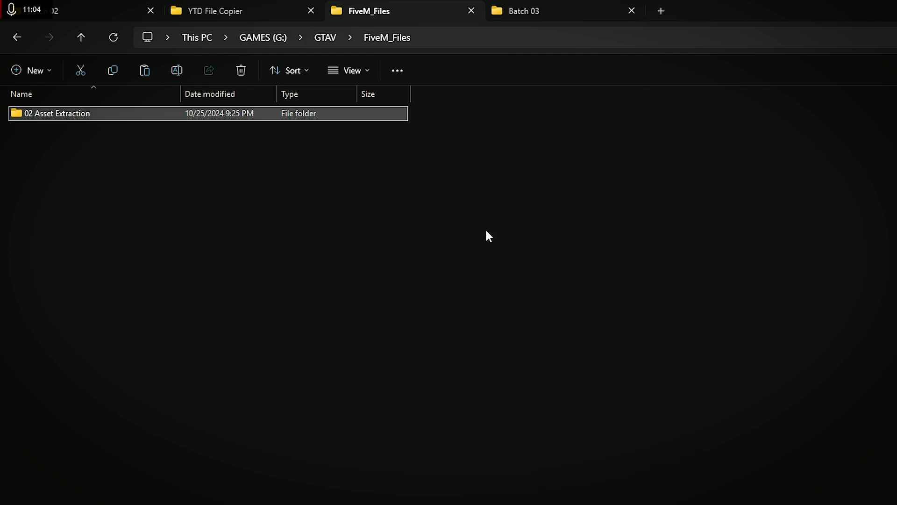
Create a folder named Extracted_YTDFiles beside OverSized_YTDFiles in the pasted 02 Asset Extraction folder
{"action": "double_click", "coordinate": [68, 115]}
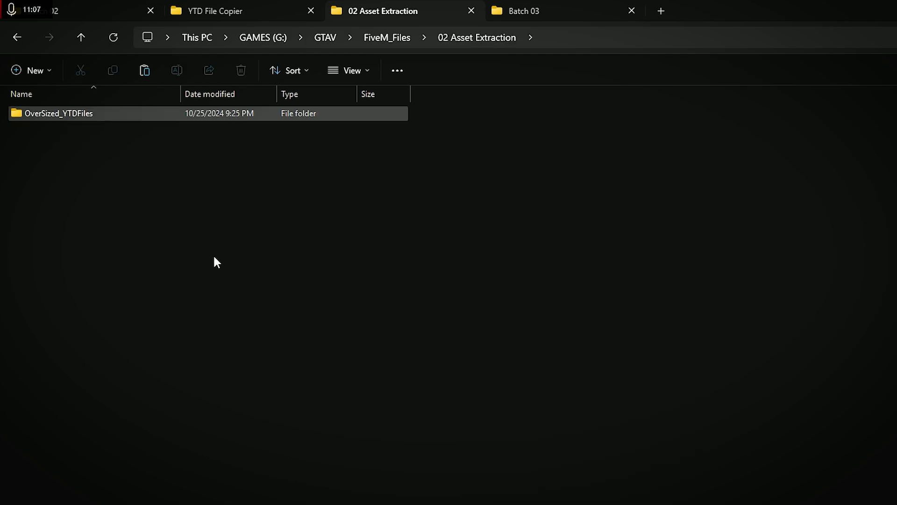
{"action": "left_click", "coordinate": [60, 113]}
{"action": "right_click", "coordinate": [62, 115]}
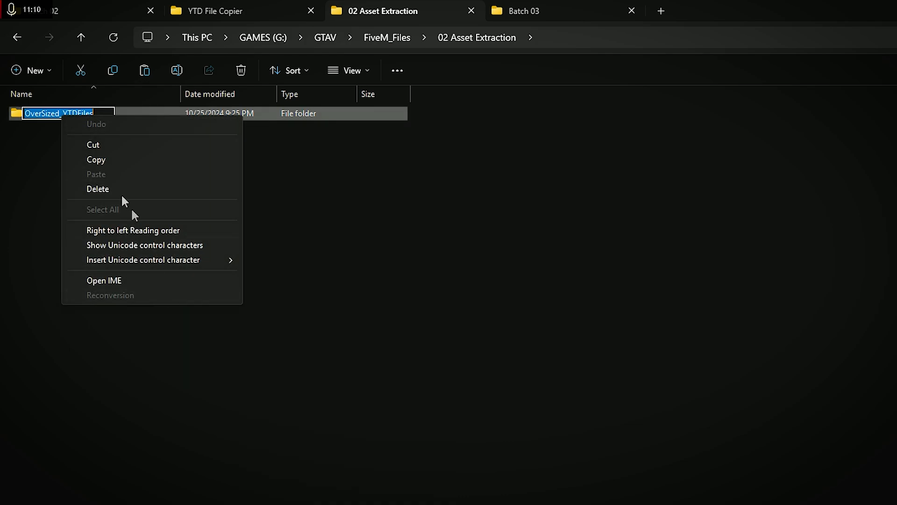
{"action": "left_click", "coordinate": [105, 160]}
{"action": "left_click", "coordinate": [273, 345]}
{"action": "key", "text": "ctrl+shift+n"}
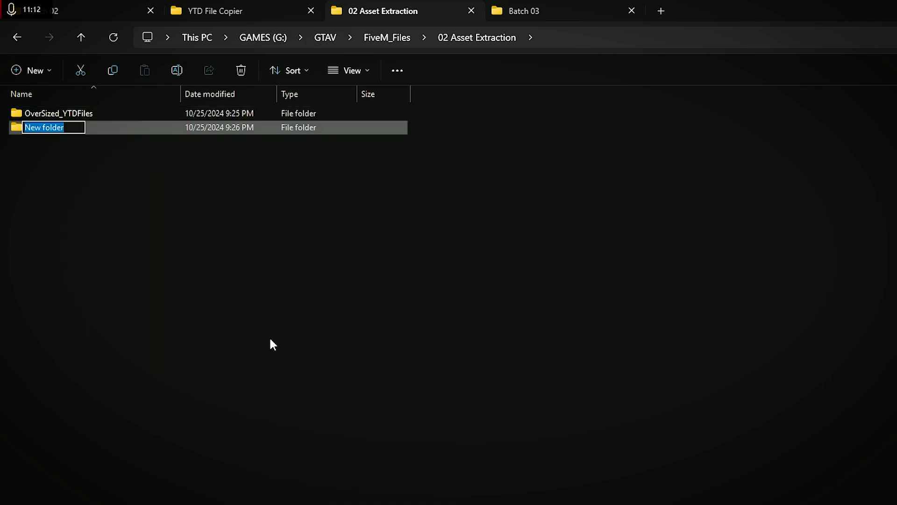
{"action": "key", "text": "ctrl+v"}
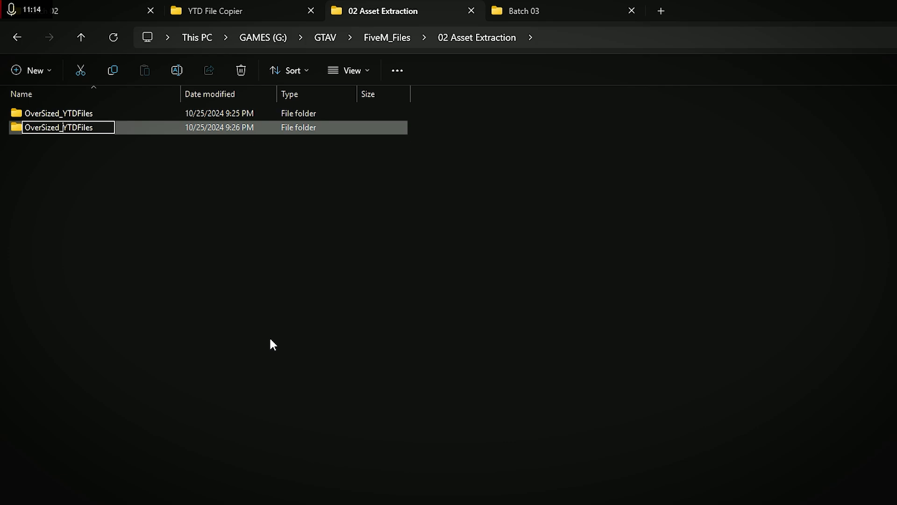
{"action": "key", "text": "ctrl+BackSpace"}
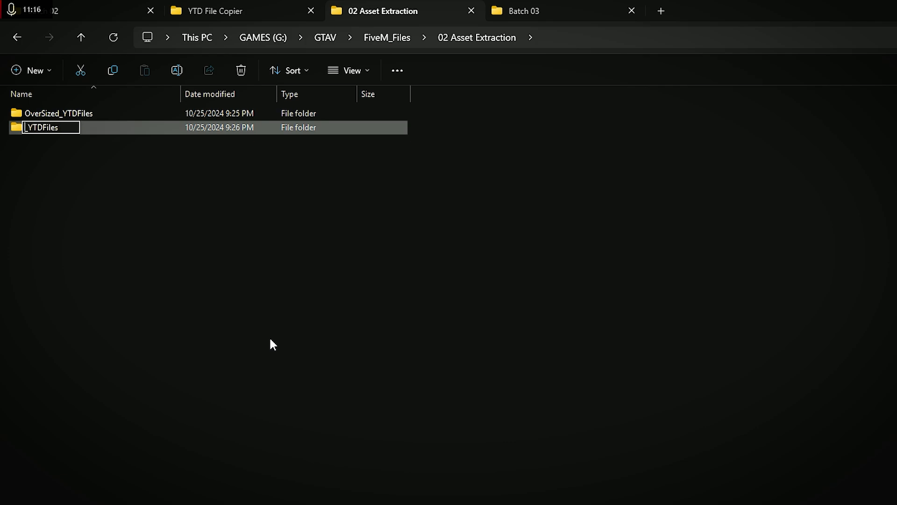
{"action": "type", "text": "Extracte"}
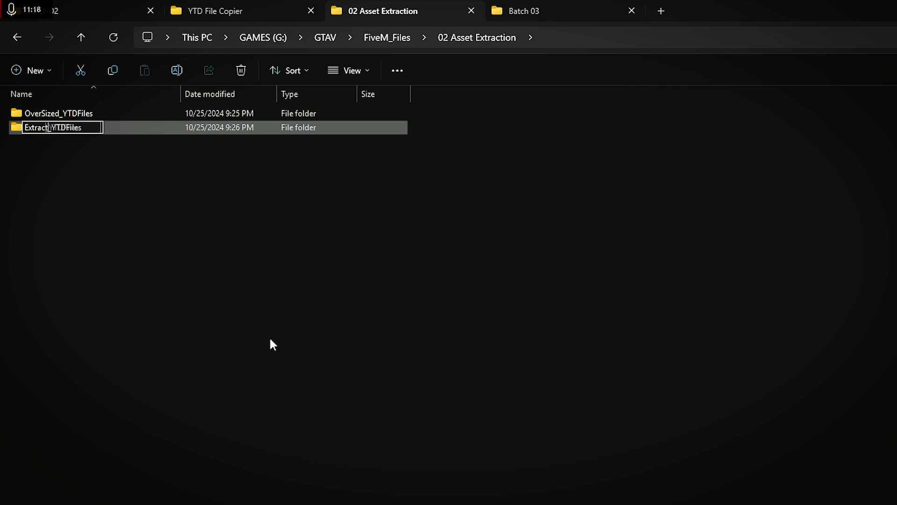
{"action": "type", "text": "d"}
{"action": "key", "text": "Return"}
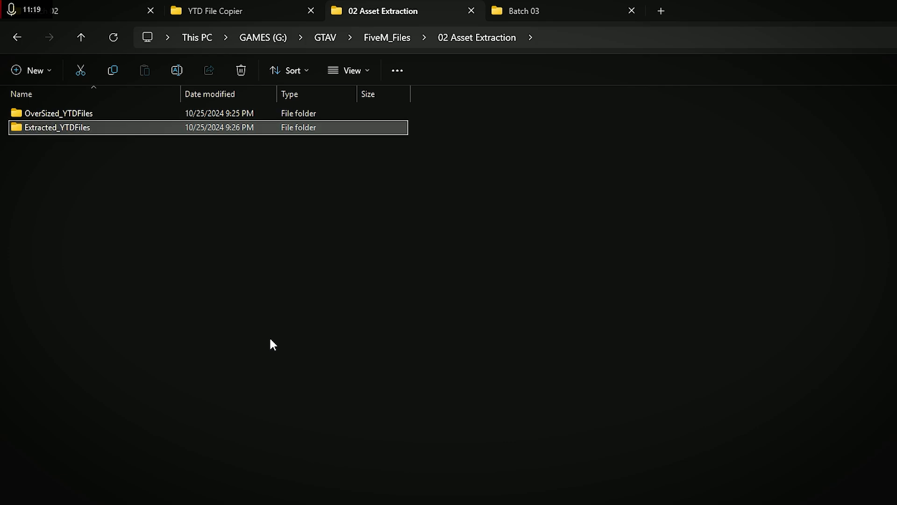
Look inside Extracted_YTDFiles, return to 02 Asset Extraction and switch to YTD File Copier
{"action": "double_click", "coordinate": [117, 127]}
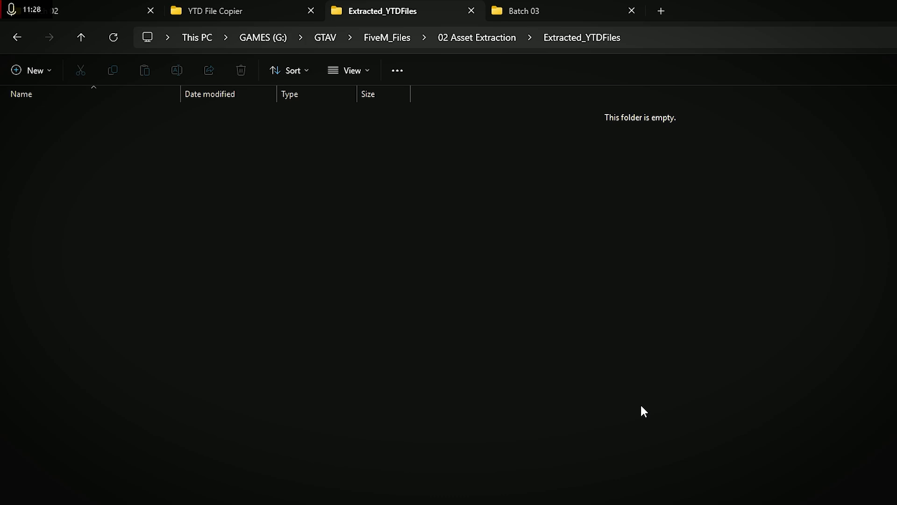
{"action": "left_click", "coordinate": [476, 38]}
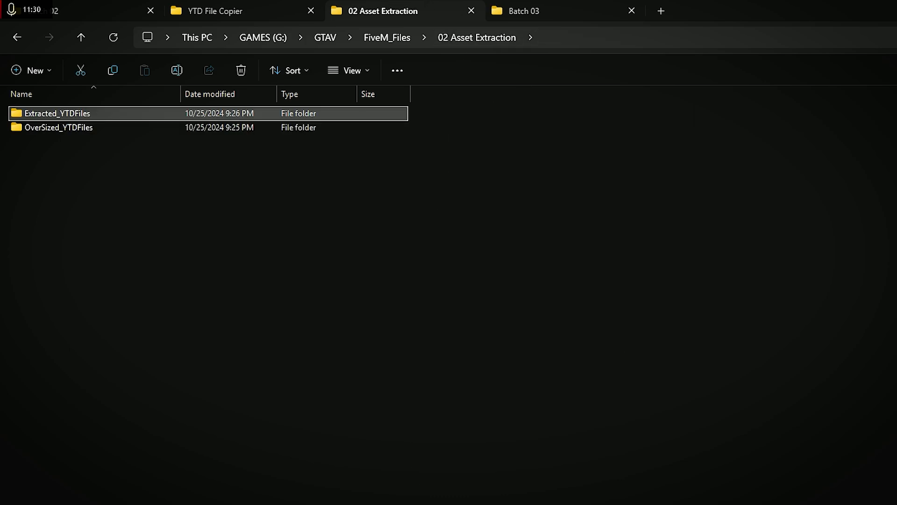
{"action": "key", "text": "alt+Tab"}
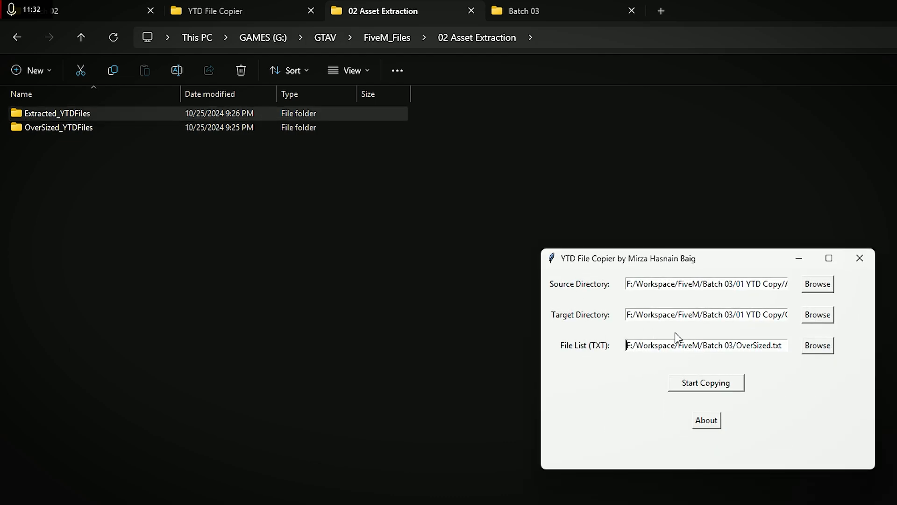
Close YTD File Copier and launch Folder_gen.exe from the Folder Generator folder in !Tools
{"action": "left_click", "coordinate": [860, 258]}
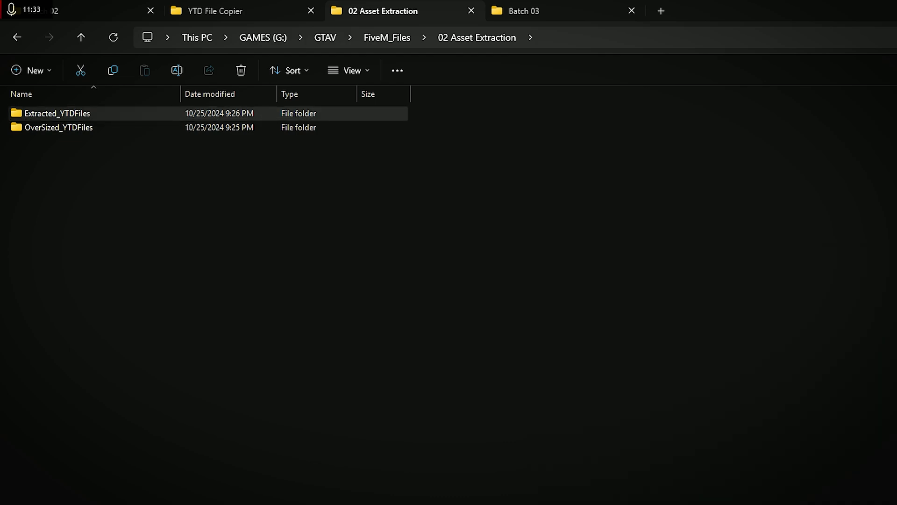
{"action": "left_click", "coordinate": [114, 7]}
{"action": "left_click", "coordinate": [222, 16]}
{"action": "key", "text": "alt+Up"}
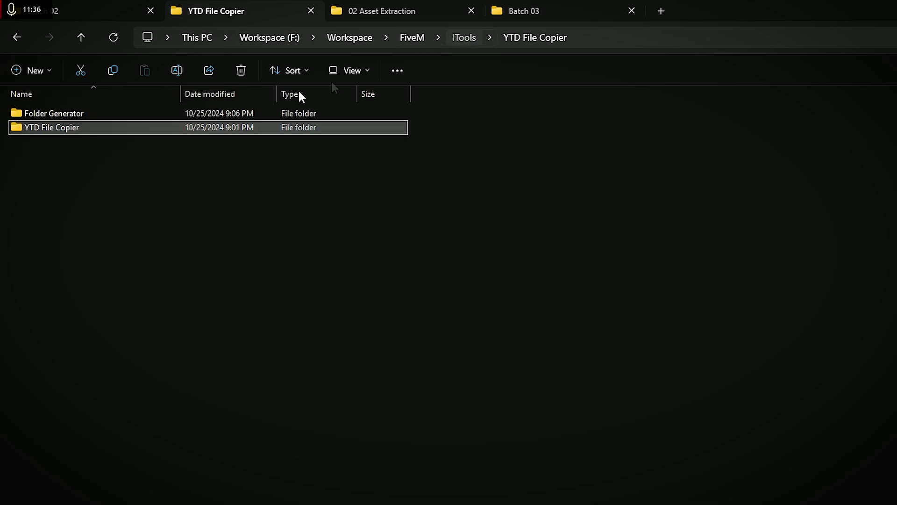
{"action": "double_click", "coordinate": [124, 111]}
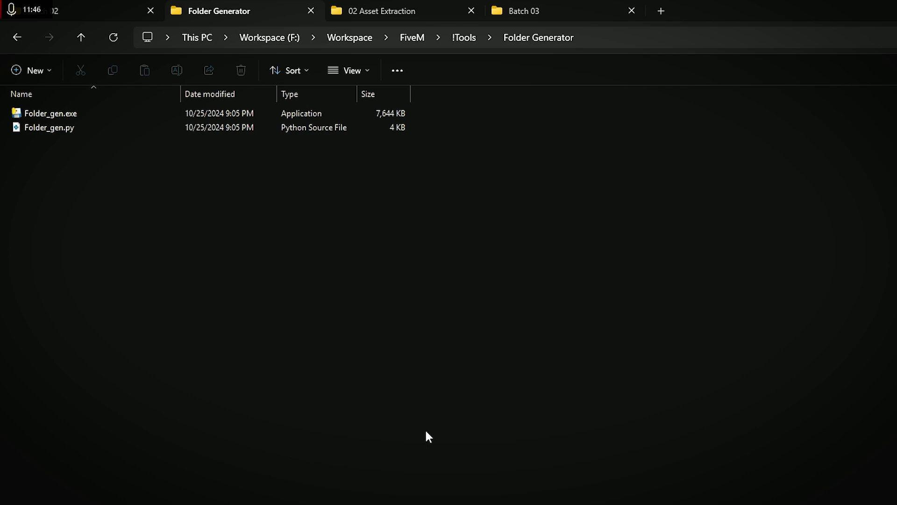
{"action": "double_click", "coordinate": [187, 113]}
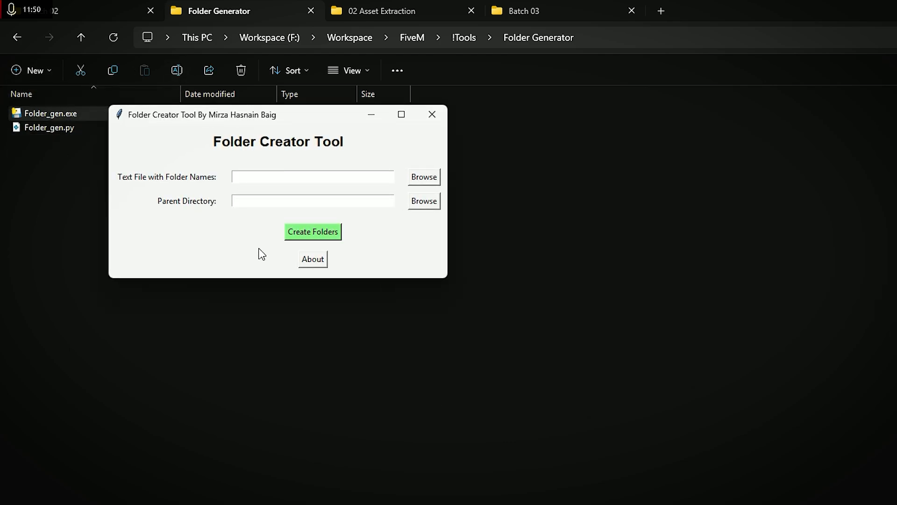
{"action": "left_click_drag", "start_coordinate": [309, 116], "coordinate": [596, 214]}
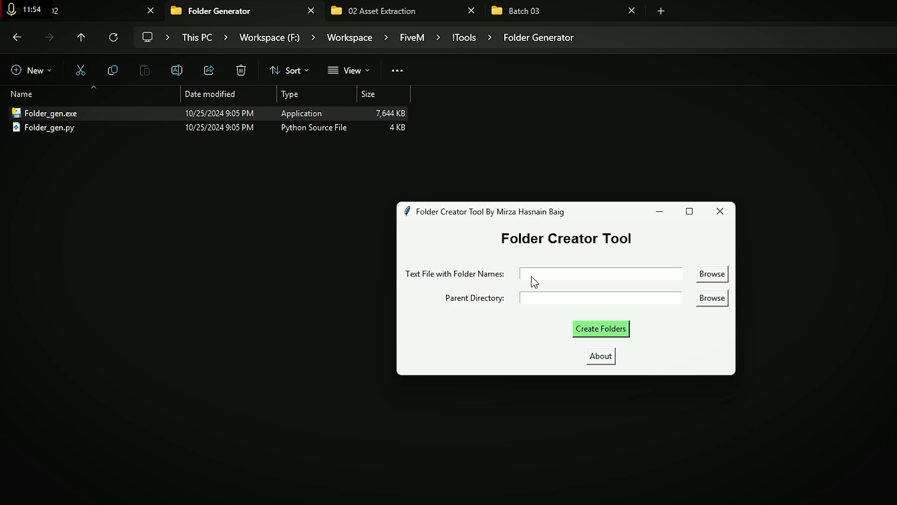
Load OverSized.txt from Workspace (F:) > Workspace > FiveM > Batch 03 as the text file with folder names
{"action": "left_click", "coordinate": [713, 275]}
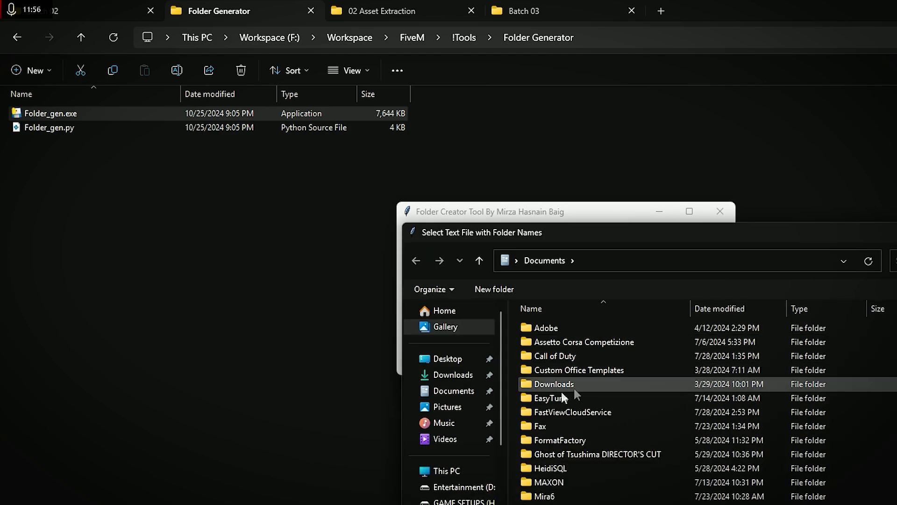
{"action": "scroll", "coordinate": [449, 467], "scroll_direction": "down", "scroll_amount": 2}
{"action": "left_click", "coordinate": [456, 485]}
{"action": "left_click", "coordinate": [449, 499]}
{"action": "double_click", "coordinate": [575, 358]}
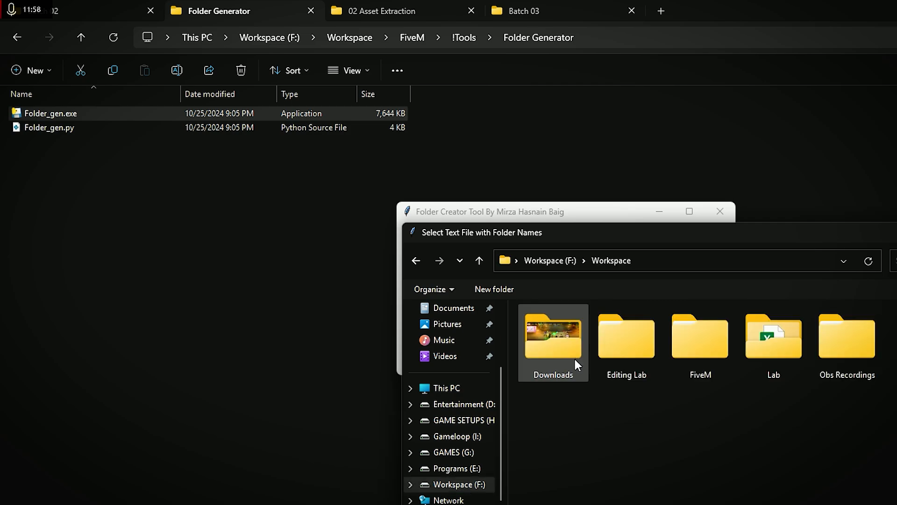
{"action": "double_click", "coordinate": [705, 356]}
{"action": "double_click", "coordinate": [565, 411]}
{"action": "left_click", "coordinate": [573, 372]}
{"action": "double_click", "coordinate": [573, 371]}
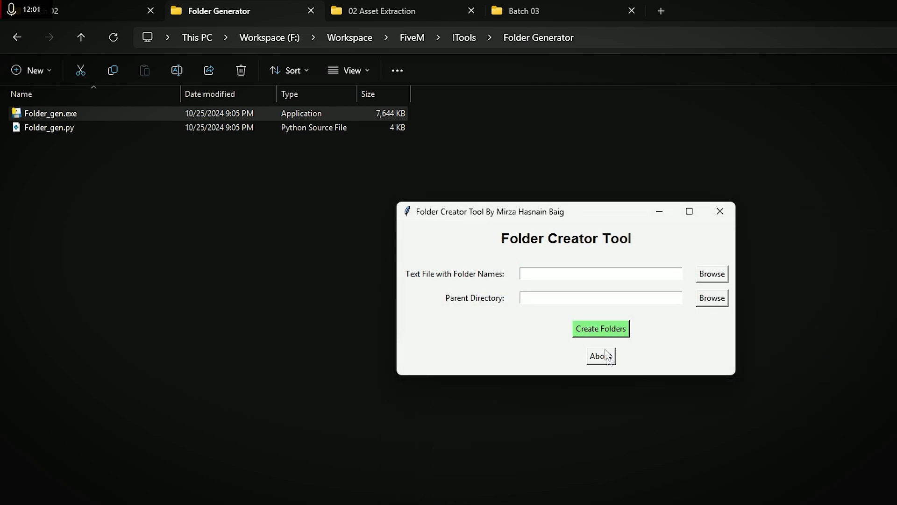
Set the parent directory to Extracted_YTDFiles in 02 Asset Extraction under GTAV's FiveM_Files on GAMES (G:) and create the folders
{"action": "left_click", "coordinate": [712, 300]}
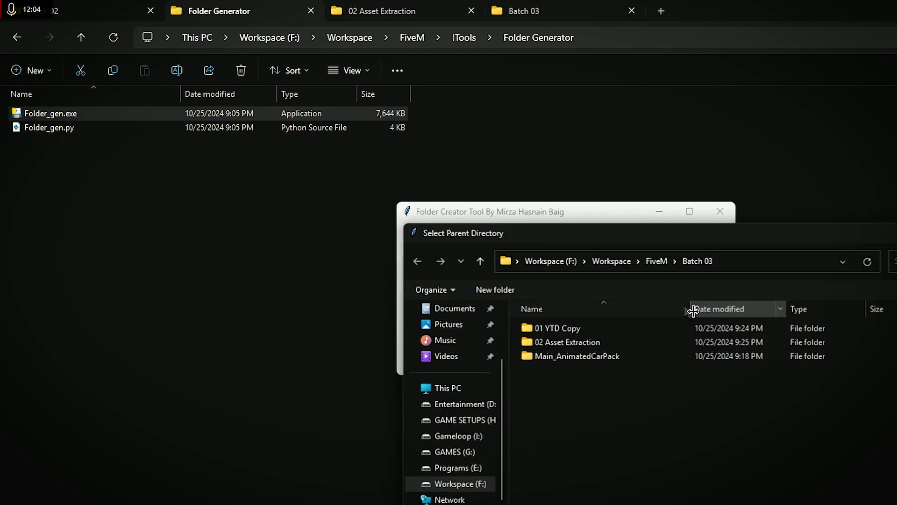
{"action": "left_click", "coordinate": [456, 452]}
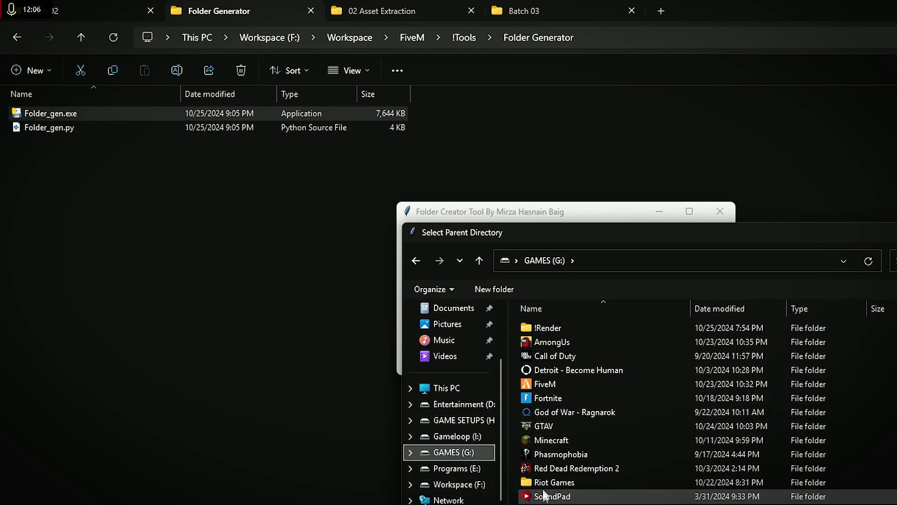
{"action": "double_click", "coordinate": [562, 425]}
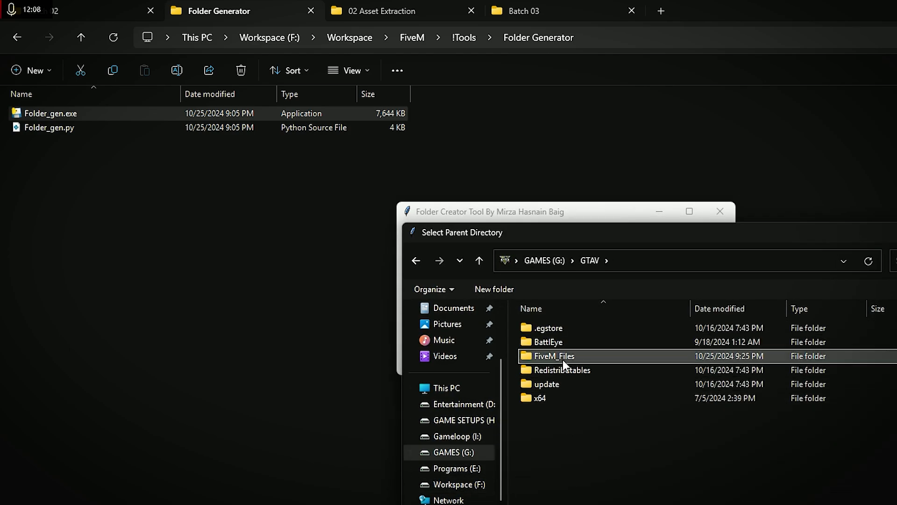
{"action": "double_click", "coordinate": [562, 358]}
{"action": "double_click", "coordinate": [570, 330]}
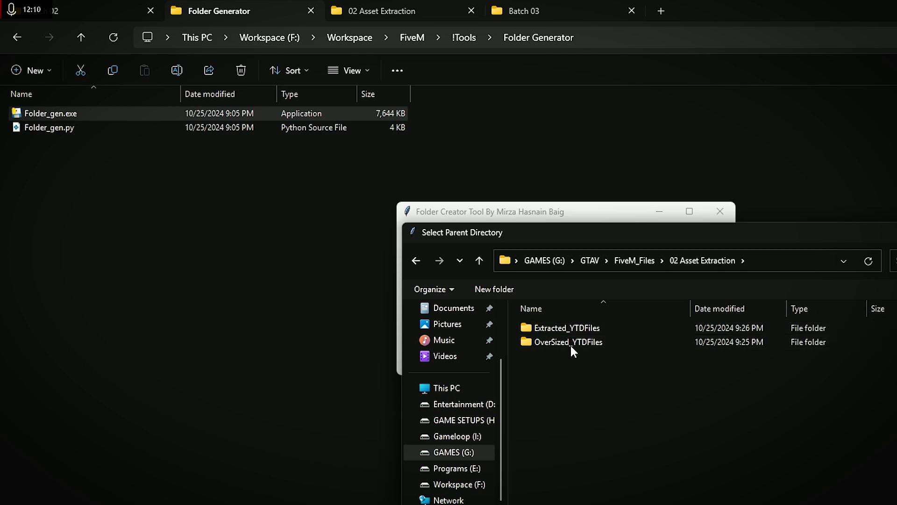
{"action": "double_click", "coordinate": [570, 343]}
{"action": "left_click", "coordinate": [666, 265]}
{"action": "double_click", "coordinate": [551, 329]}
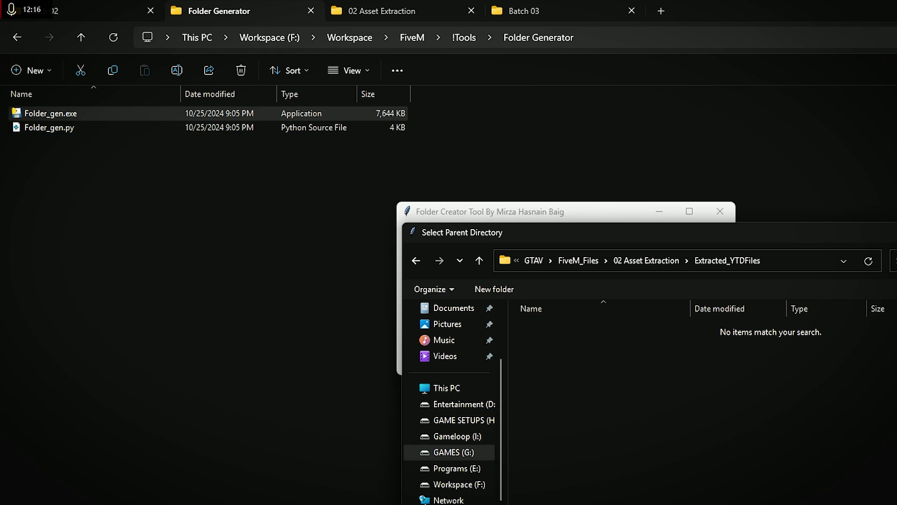
{"action": "key", "text": "Return"}
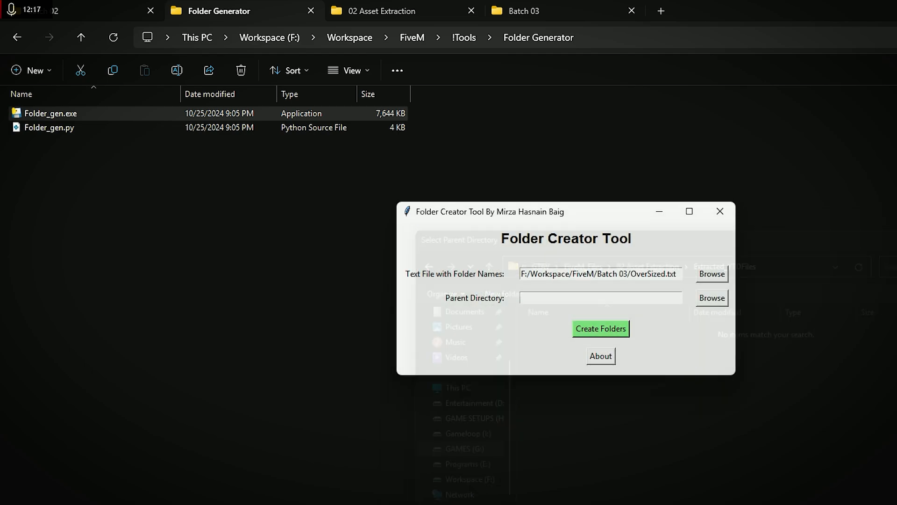
{"action": "left_click", "coordinate": [604, 333]}
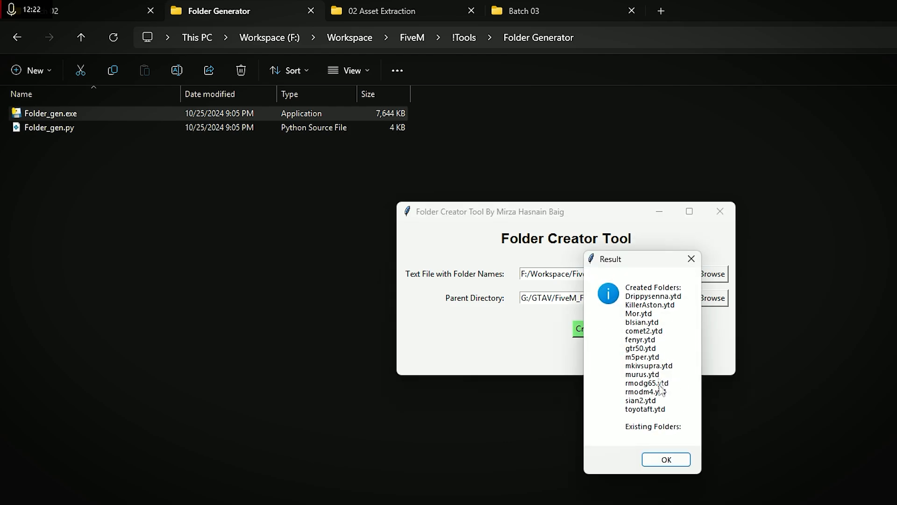
{"action": "left_click", "coordinate": [680, 463]}
Check the generated .ytd folders inside Extracted_YTDFiles, opening several of them, and return to 02 Asset Extraction
{"action": "left_click", "coordinate": [558, 6]}
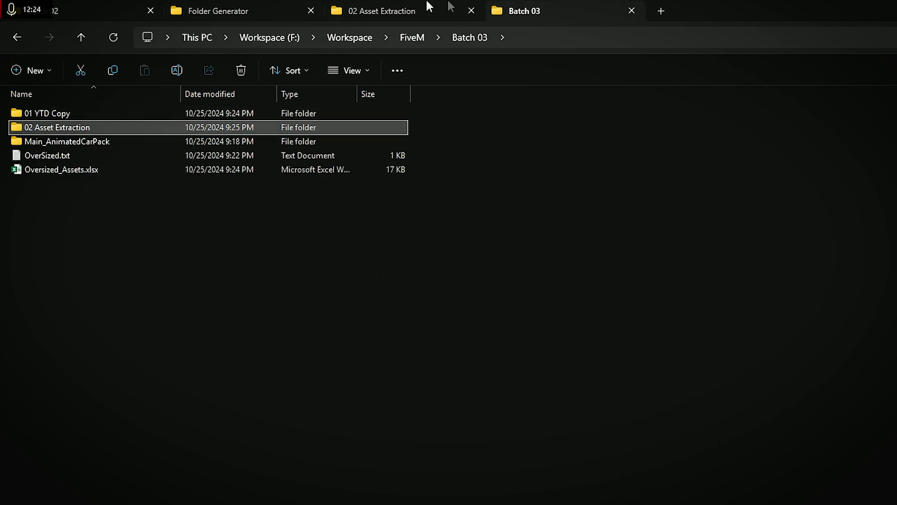
{"action": "left_click", "coordinate": [427, 6]}
{"action": "left_click", "coordinate": [273, 6]}
{"action": "left_click", "coordinate": [400, 5]}
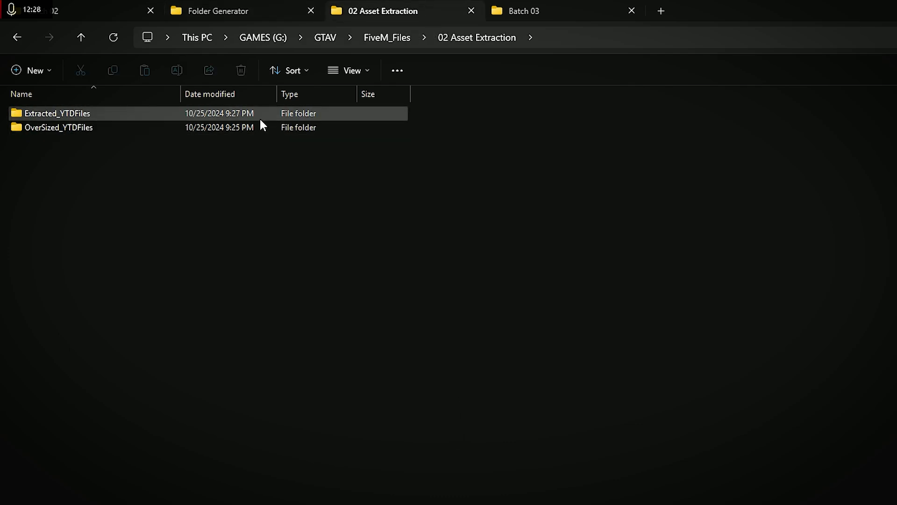
{"action": "key", "text": "ctrl+shift+2"}
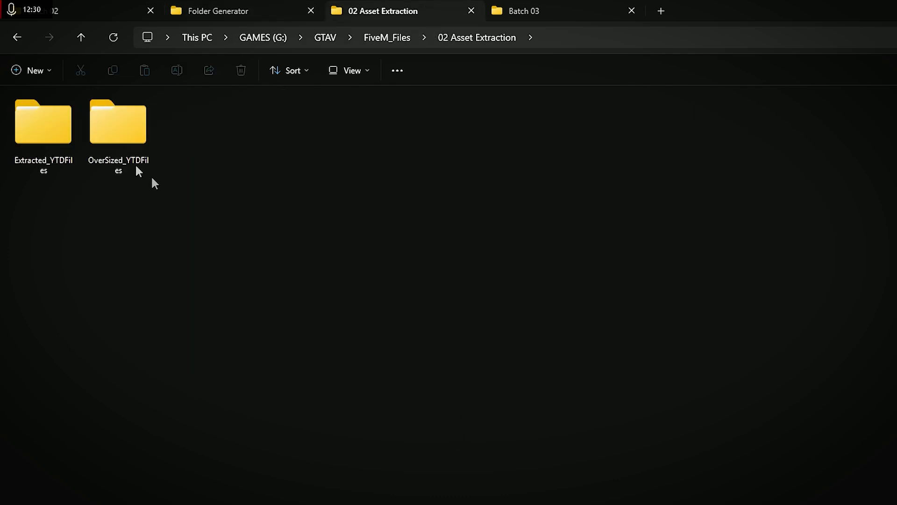
{"action": "double_click", "coordinate": [40, 130]}
{"action": "key", "text": "ctrl+a"}
{"action": "double_click", "coordinate": [82, 169]}
{"action": "key", "text": "alt+Left"}
{"action": "double_click", "coordinate": [84, 211]}
{"action": "key", "text": "alt+Left"}
{"action": "double_click", "coordinate": [42, 255]}
{"action": "key", "text": "alt+Left"}
{"action": "left_click", "coordinate": [475, 38]}
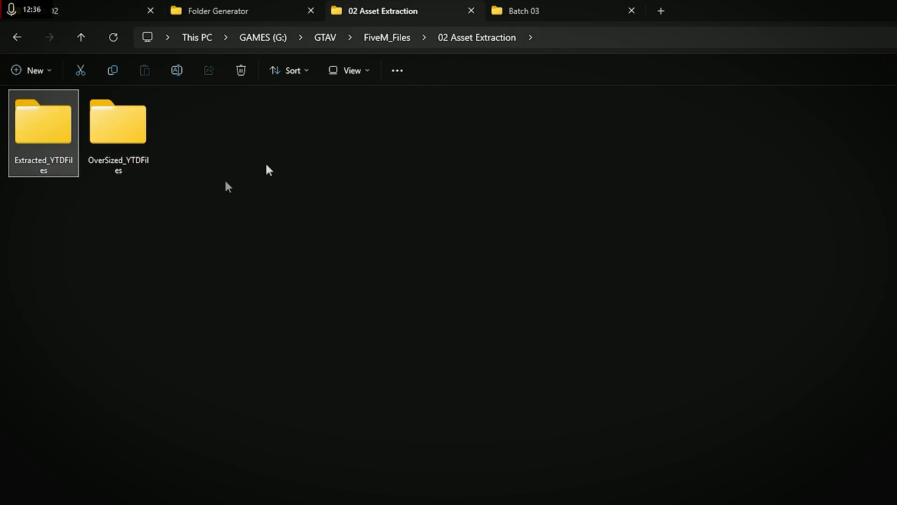
Move all car folders from stream up into OverSized_YTDFiles and permanently delete the stream folder
{"action": "double_click", "coordinate": [100, 145]}
{"action": "double_click", "coordinate": [113, 116]}
{"action": "left_click_drag", "start_coordinate": [307, 478], "coordinate": [106, 77]}
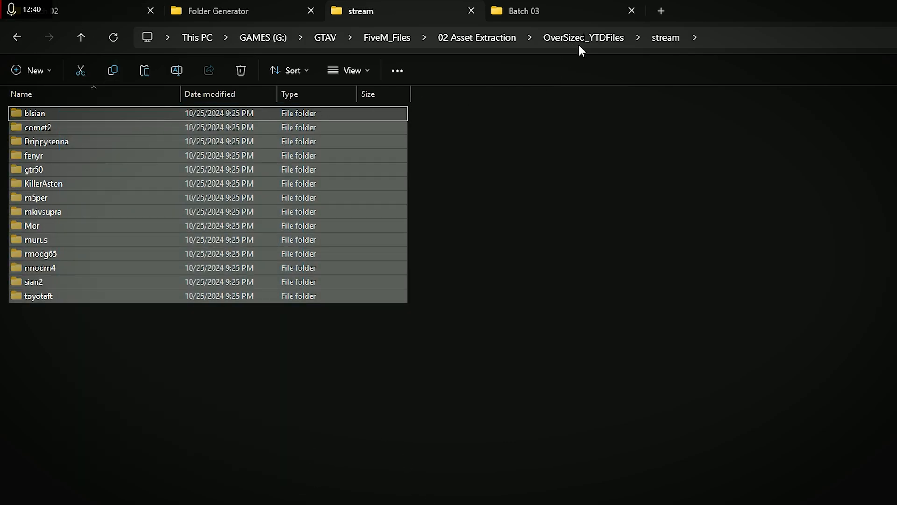
{"action": "left_click", "coordinate": [579, 41]}
{"action": "key", "text": "ctrl+v"}
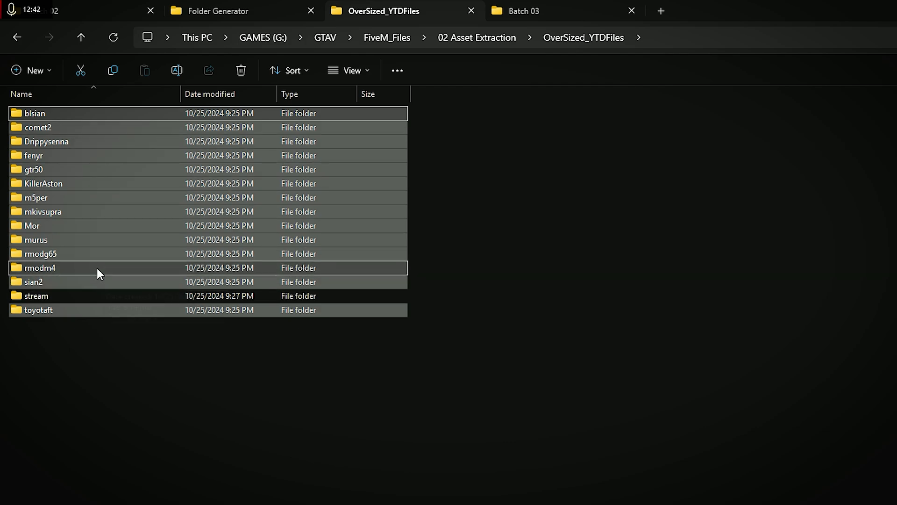
{"action": "left_click", "coordinate": [100, 298]}
{"action": "key", "text": "shift+Delete"}
{"action": "key", "text": "Return"}
{"action": "left_click_drag", "start_coordinate": [589, 502], "coordinate": [251, 156]}
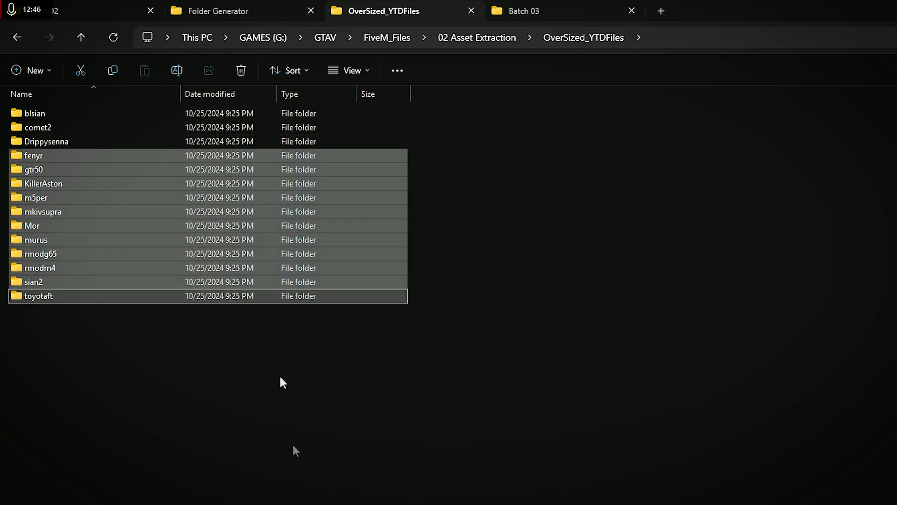
{"action": "left_click", "coordinate": [312, 427]}
Close the Folder Creator Tool and launch OpenIV for Grand Theft Auto V on Windows
{"action": "key", "text": "alt+Tab"}
{"action": "left_click", "coordinate": [725, 206]}
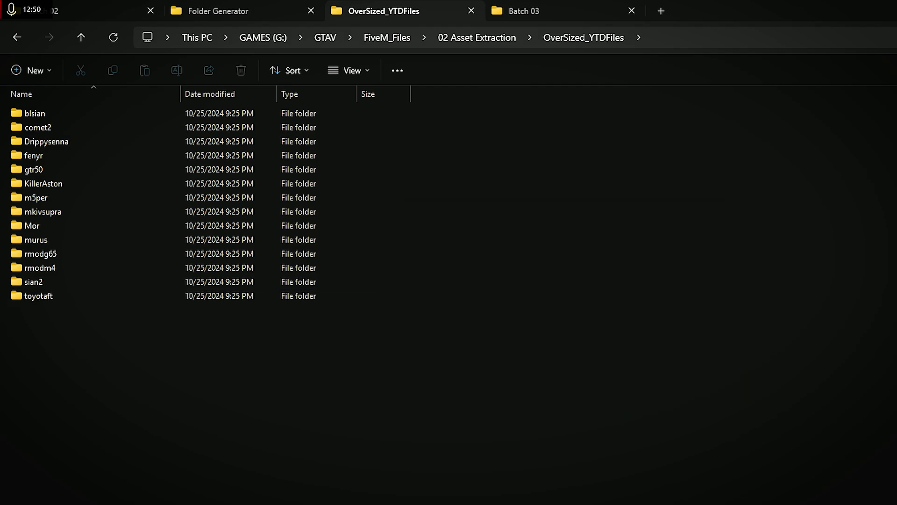
{"action": "key", "text": "alt+Tab"}
{"action": "key", "text": "alt+Tab"}
{"action": "key", "text": "super"}
{"action": "type", "text": "openiv"}
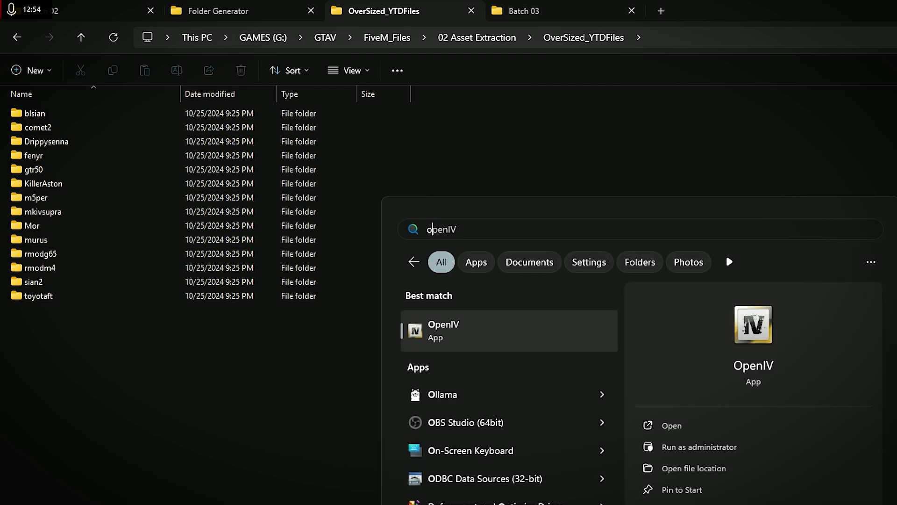
{"action": "key", "text": "Return"}
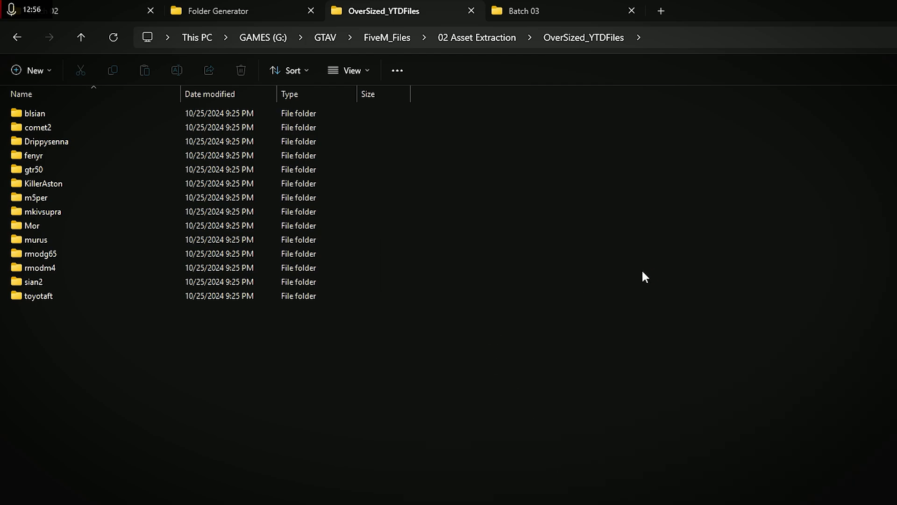
{"action": "left_click", "coordinate": [571, 375]}
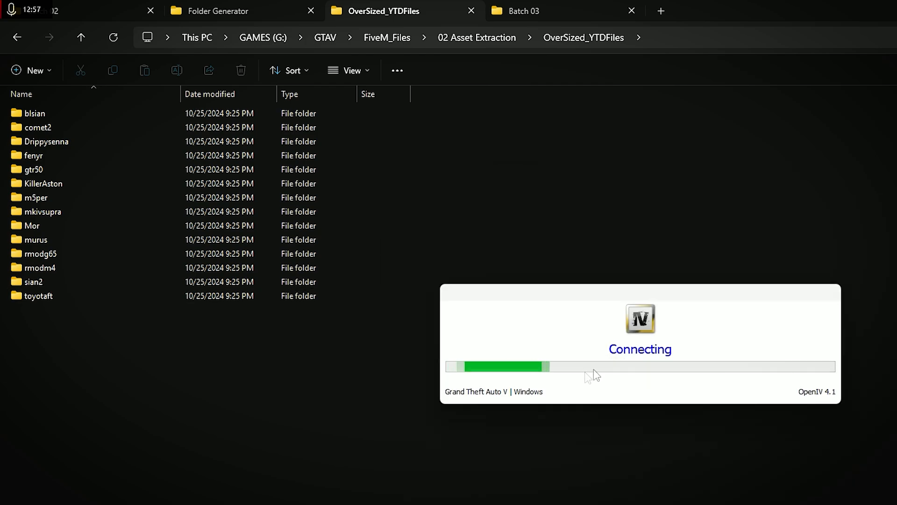
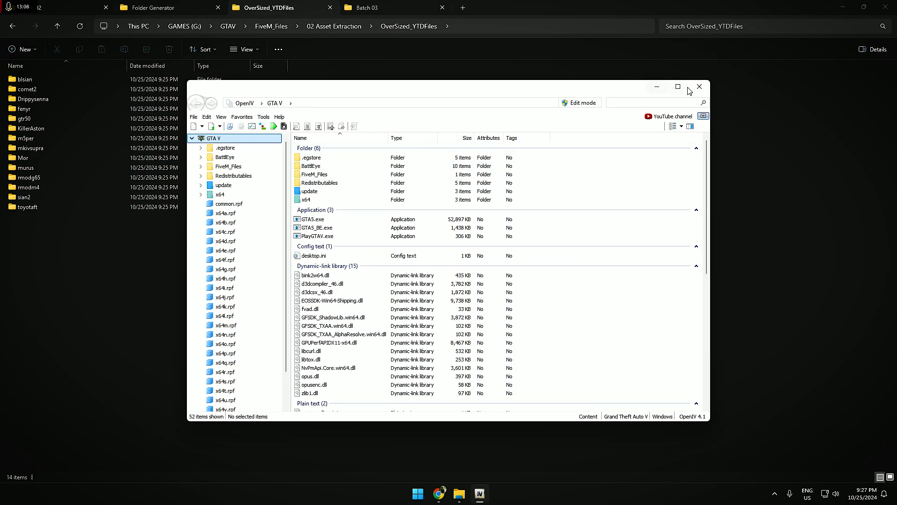
Maximize OpenIV and open the blsian folder under FiveM_Files > 02 Asset Extraction > OverSized_YTDFiles
{"action": "left_click", "coordinate": [678, 87]}
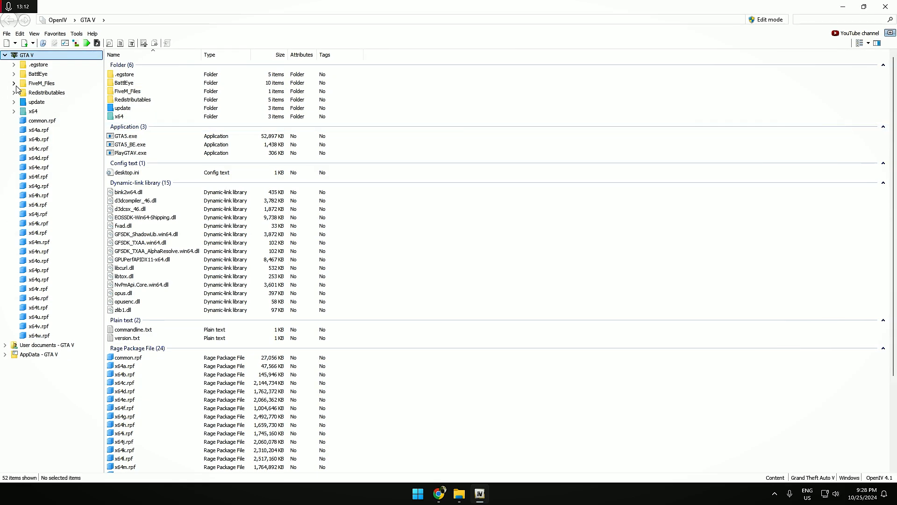
{"action": "left_click", "coordinate": [35, 84]}
{"action": "left_click", "coordinate": [22, 93]}
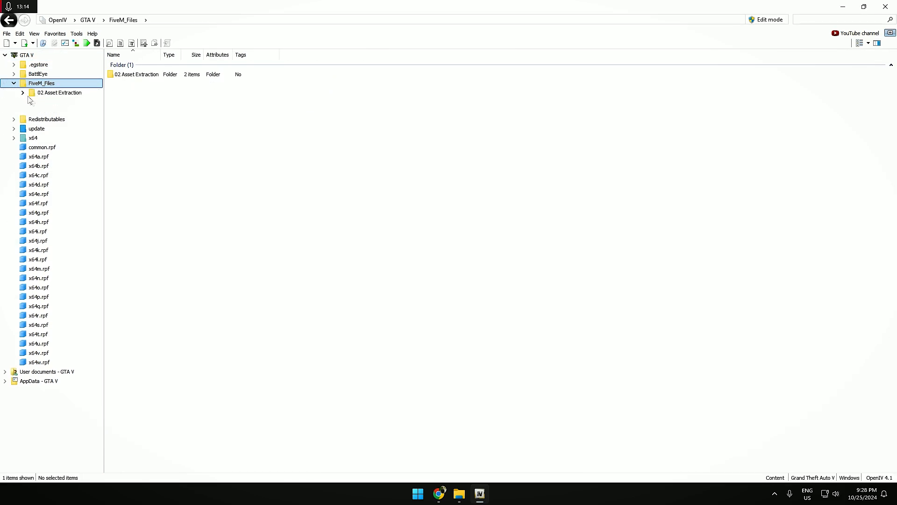
{"action": "left_click", "coordinate": [66, 103]}
{"action": "left_click", "coordinate": [66, 110]}
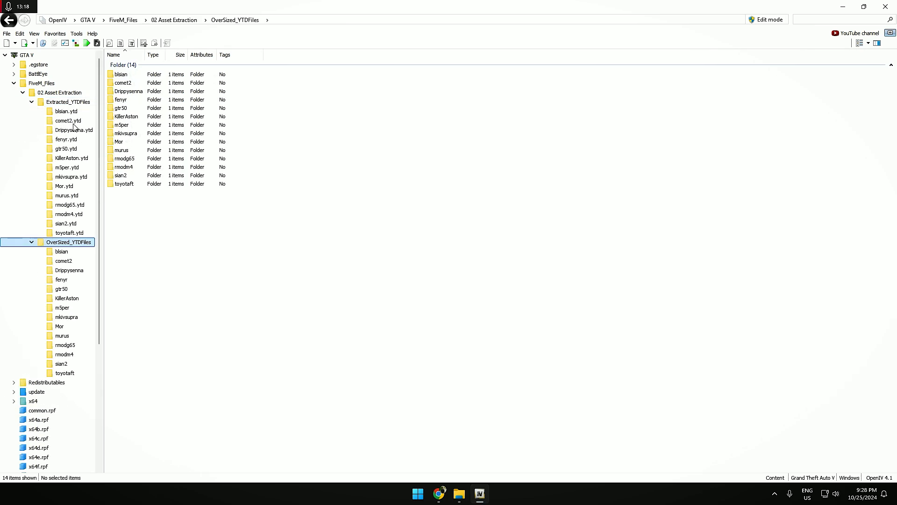
{"action": "left_click", "coordinate": [79, 102]}
{"action": "left_click", "coordinate": [74, 242]}
{"action": "left_click", "coordinate": [32, 101]}
{"action": "left_click", "coordinate": [63, 123]}
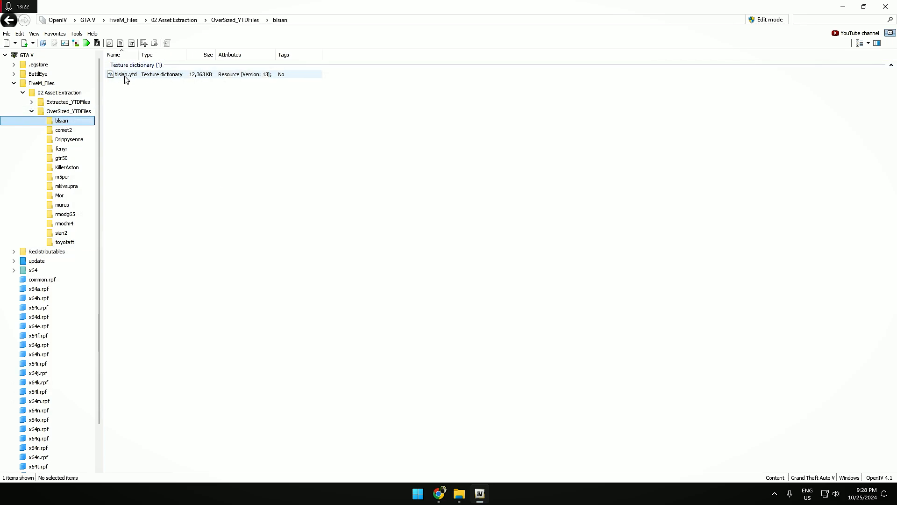
Export all textures of blsian.ytd as DirectDraw Surface (.dds) into G: > GTAV > FiveM_Files > 02 Asset Extraction > Extracted_YTDFiles > blsian.ytd
{"action": "double_click", "coordinate": [126, 76]}
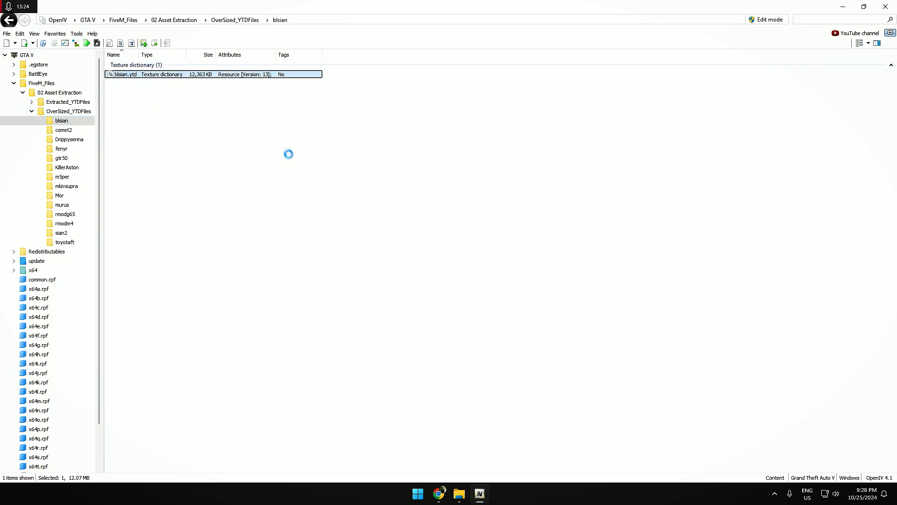
{"action": "scroll", "coordinate": [312, 244], "scroll_direction": "down", "scroll_amount": 3}
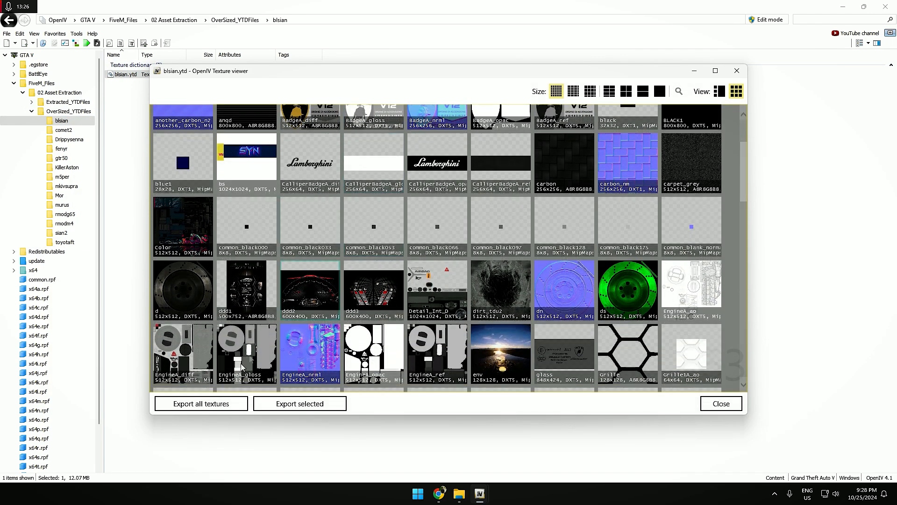
{"action": "left_click", "coordinate": [221, 402]}
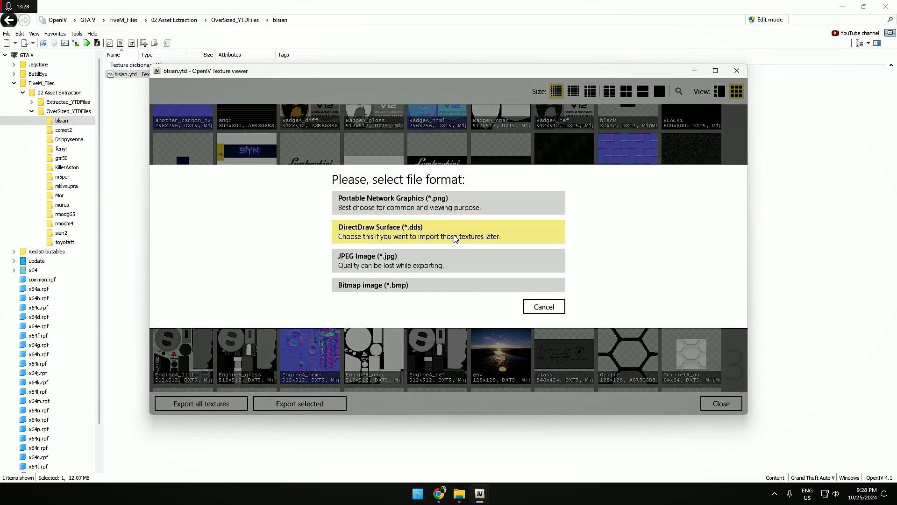
{"action": "left_click", "coordinate": [455, 238]}
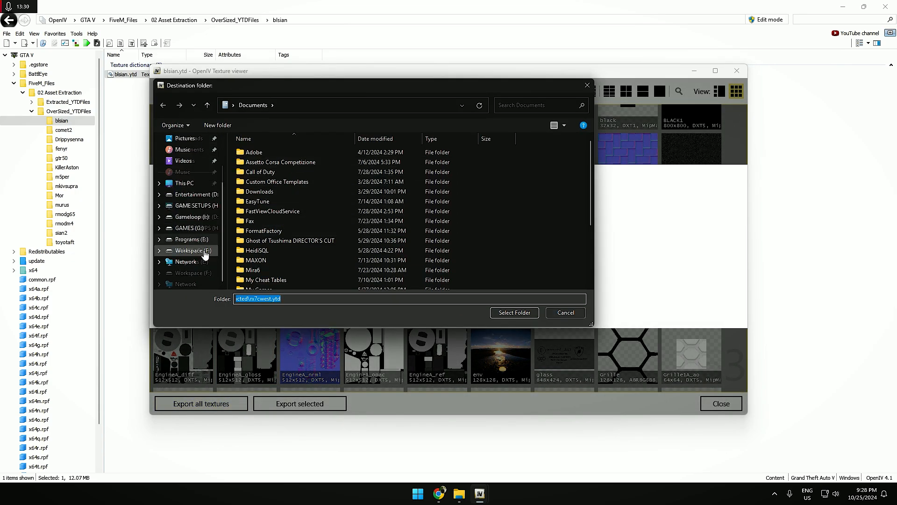
{"action": "left_click", "coordinate": [198, 232]}
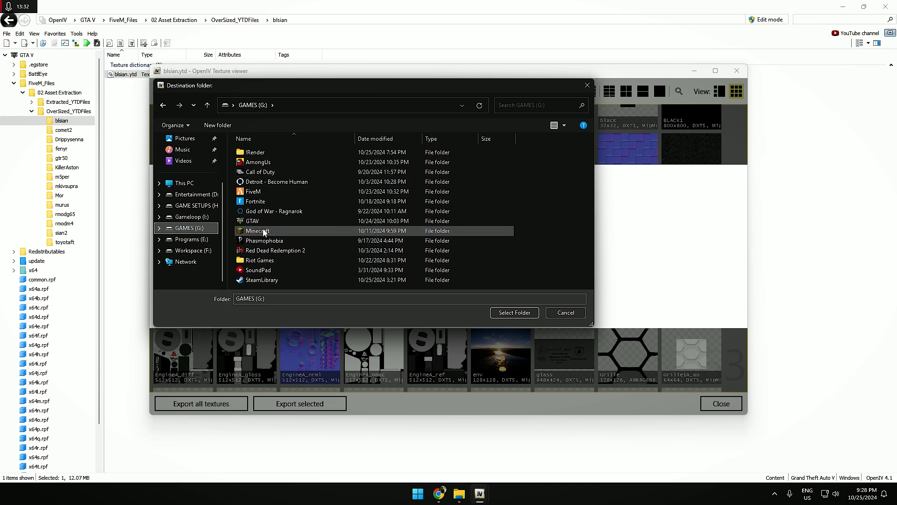
{"action": "double_click", "coordinate": [262, 228]}
{"action": "double_click", "coordinate": [271, 172]}
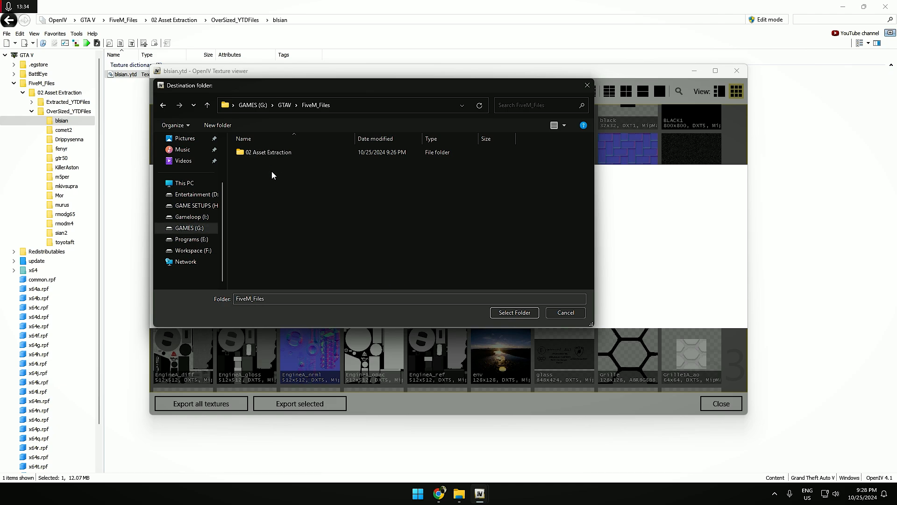
{"action": "double_click", "coordinate": [271, 156]}
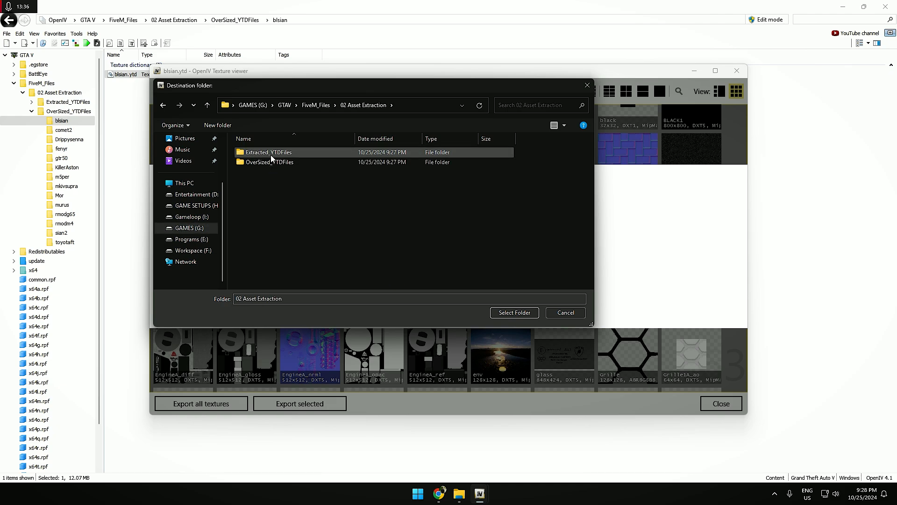
{"action": "double_click", "coordinate": [271, 155]}
{"action": "left_click", "coordinate": [260, 155]}
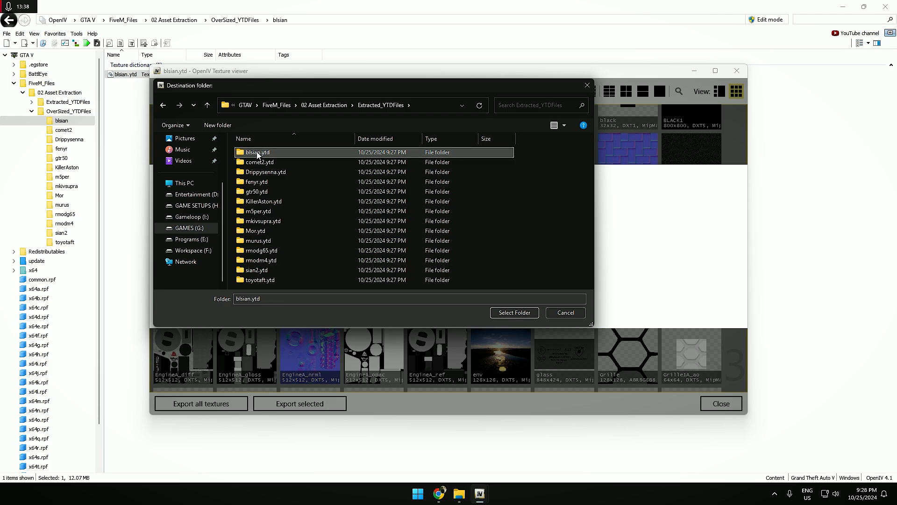
{"action": "double_click", "coordinate": [258, 153]}
{"action": "left_click", "coordinate": [514, 312]}
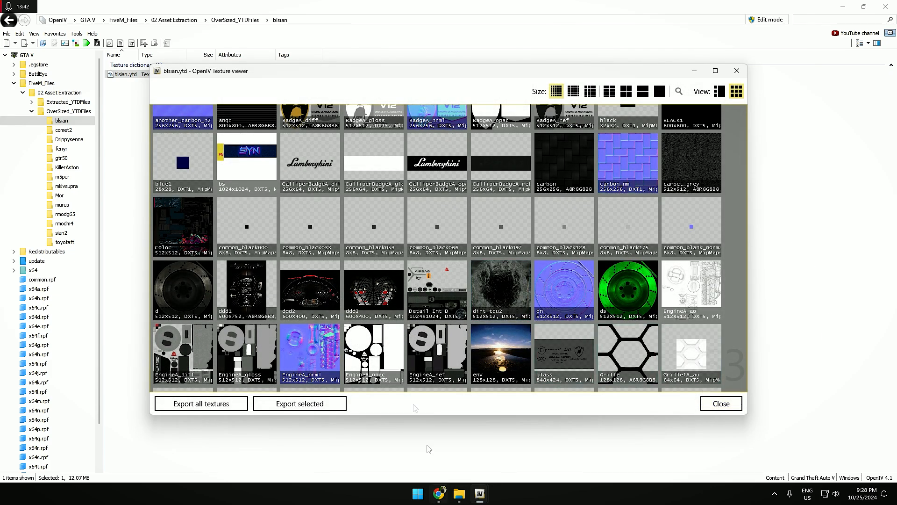
Switch to File Explorer, check the exported .dds textures in Extracted_YTDFiles > blsian.ytd, and return to Extracted_YTDFiles
{"action": "left_click", "coordinate": [457, 496]}
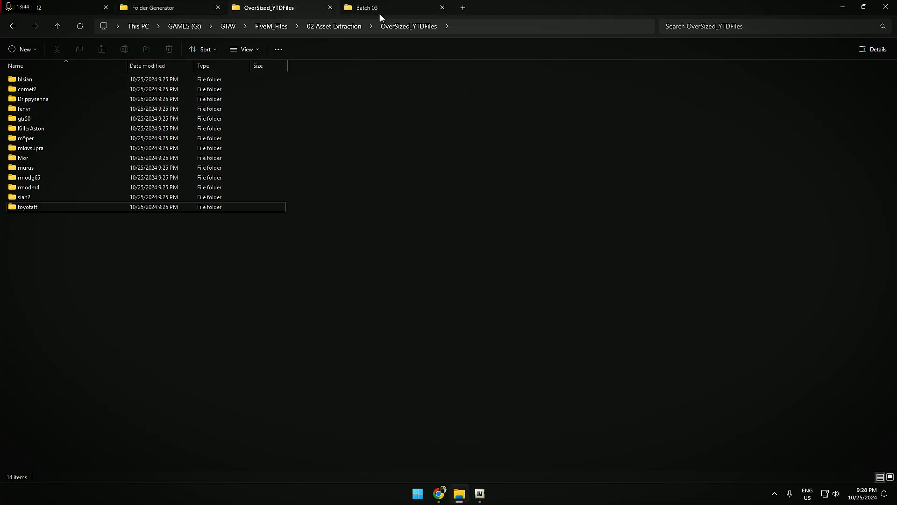
{"action": "left_click", "coordinate": [344, 27]}
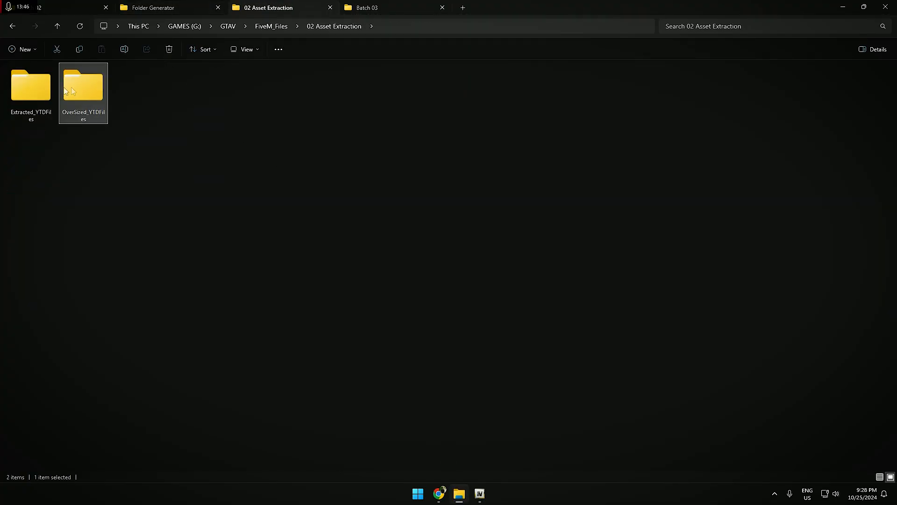
{"action": "double_click", "coordinate": [21, 89]}
{"action": "double_click", "coordinate": [32, 89]}
{"action": "key", "text": "alt+Left"}
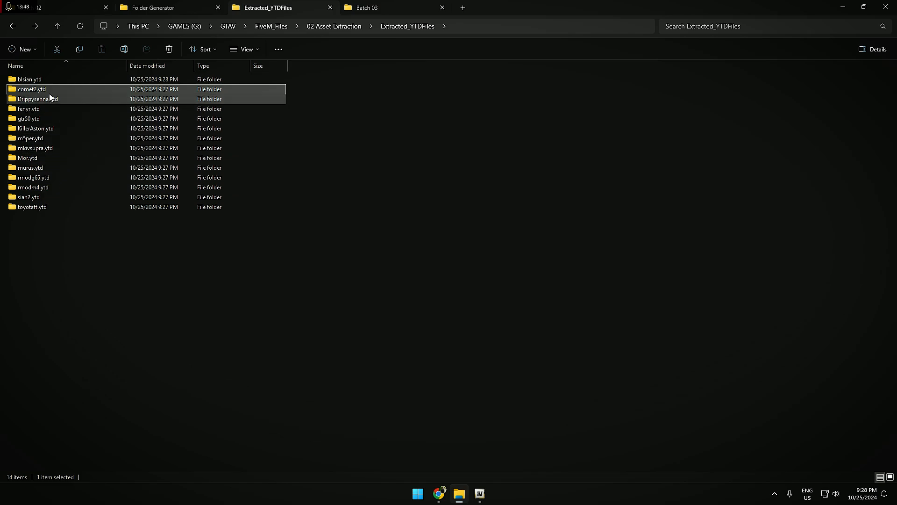
{"action": "key", "text": "F5"}
{"action": "scroll", "coordinate": [728, 355], "scroll_direction": "down", "scroll_amount": 5}
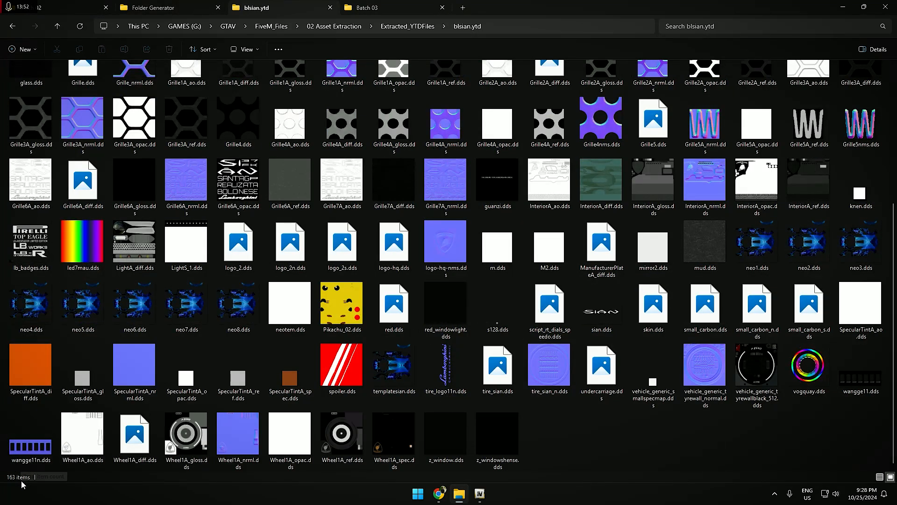
{"action": "scroll", "coordinate": [469, 286], "scroll_direction": "up", "scroll_amount": 4}
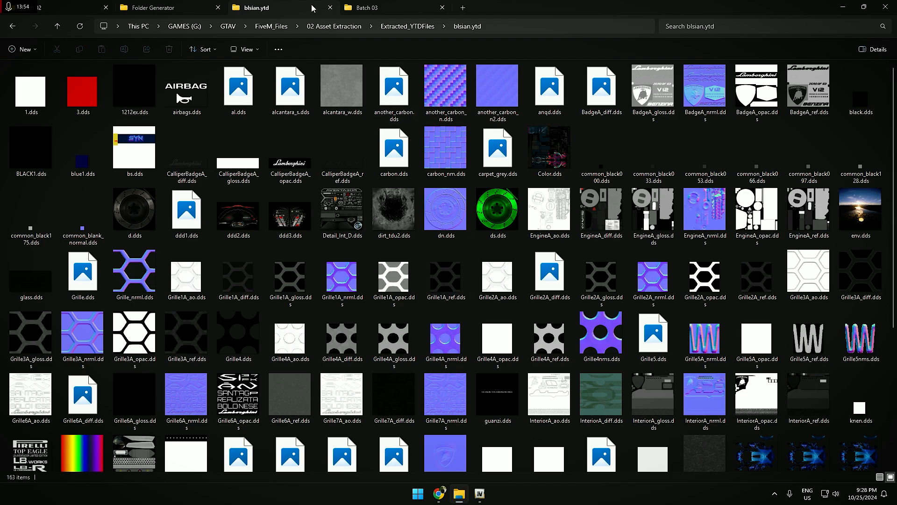
{"action": "left_click", "coordinate": [403, 28]}
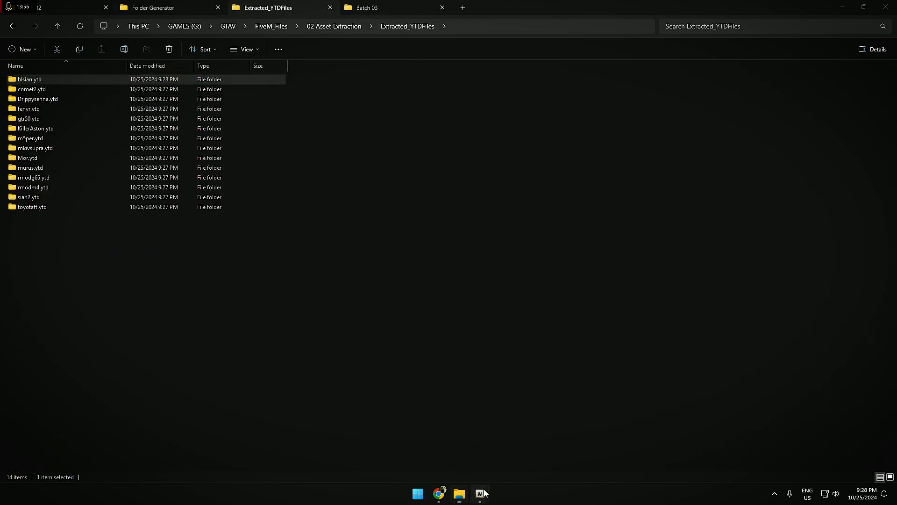
Switch back to OpenIV and export all textures of comet2.ytd as .dds into the comet2.ytd folder of Extracted_YTDFiles
{"action": "mouse_move", "coordinate": [480, 493]}
{"action": "left_click", "coordinate": [427, 445]}
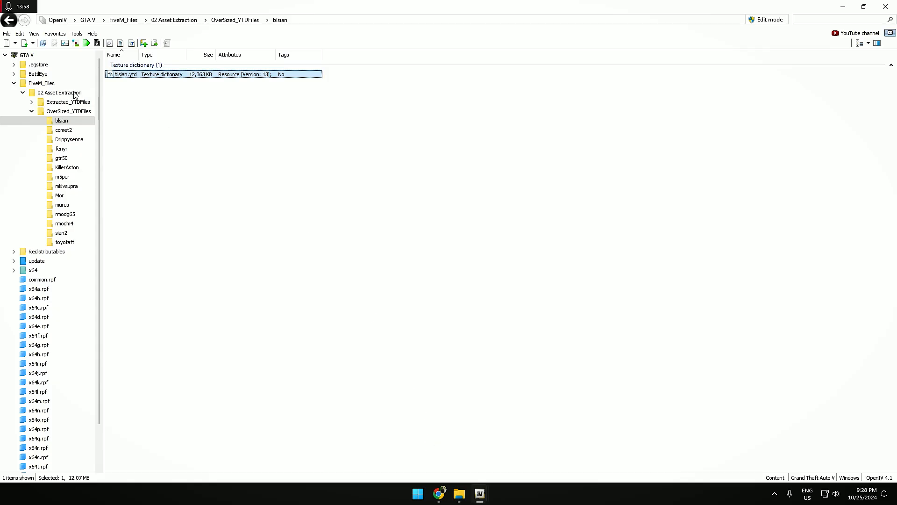
{"action": "left_click", "coordinate": [62, 130]}
{"action": "double_click", "coordinate": [122, 75]}
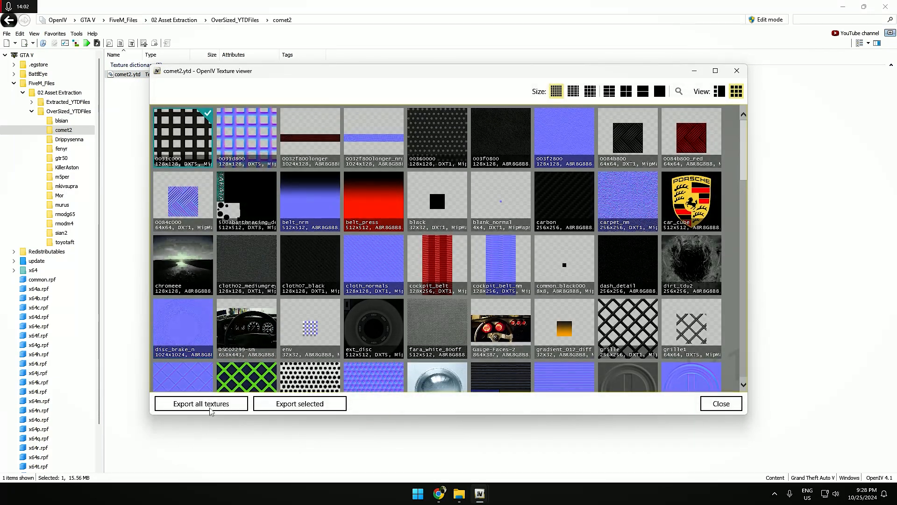
{"action": "left_click", "coordinate": [208, 405]}
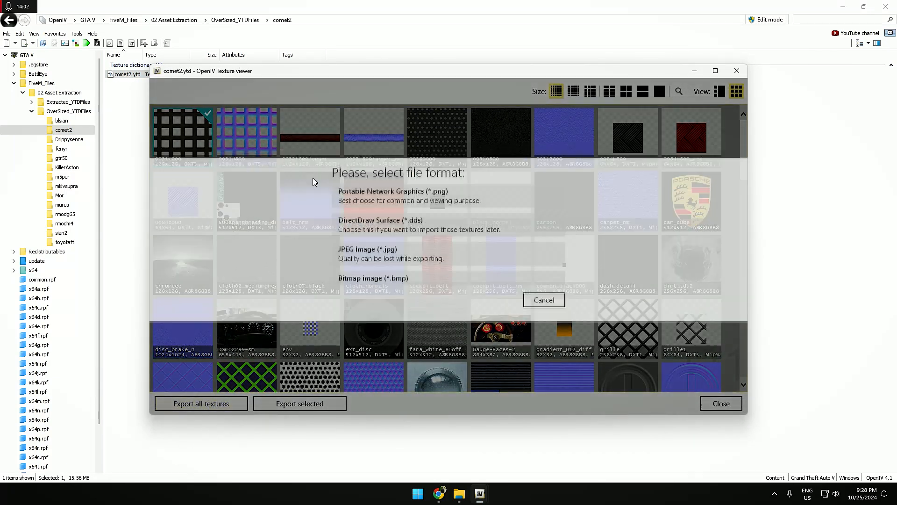
{"action": "left_click", "coordinate": [423, 232]}
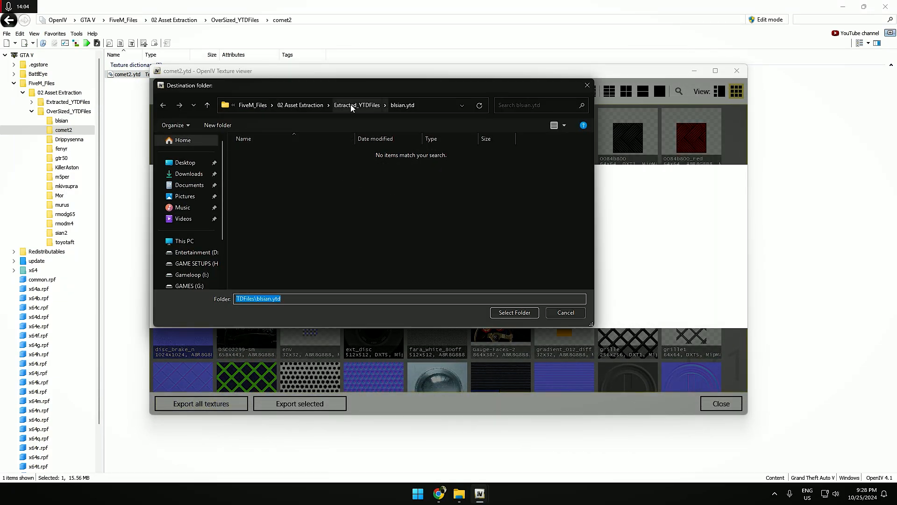
{"action": "left_click", "coordinate": [351, 108]}
{"action": "double_click", "coordinate": [262, 162]}
{"action": "left_click", "coordinate": [496, 311]}
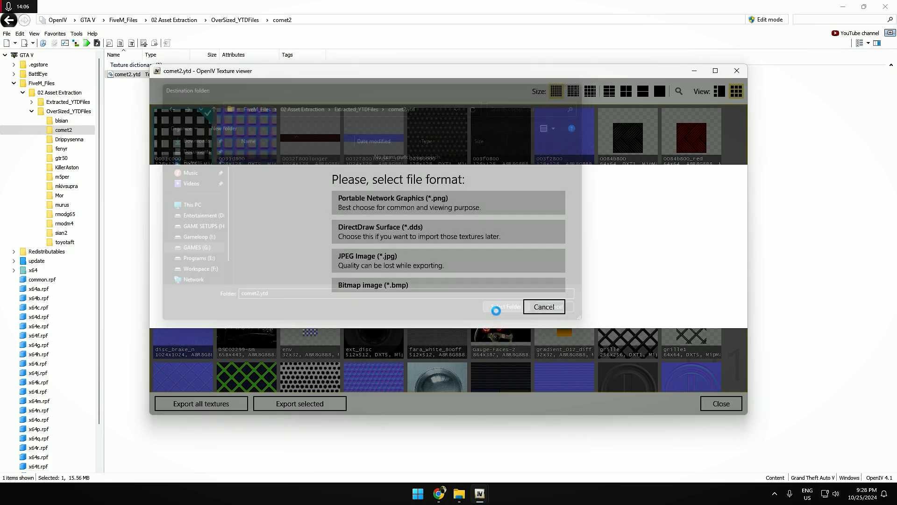
{"action": "key", "text": "Escape"}
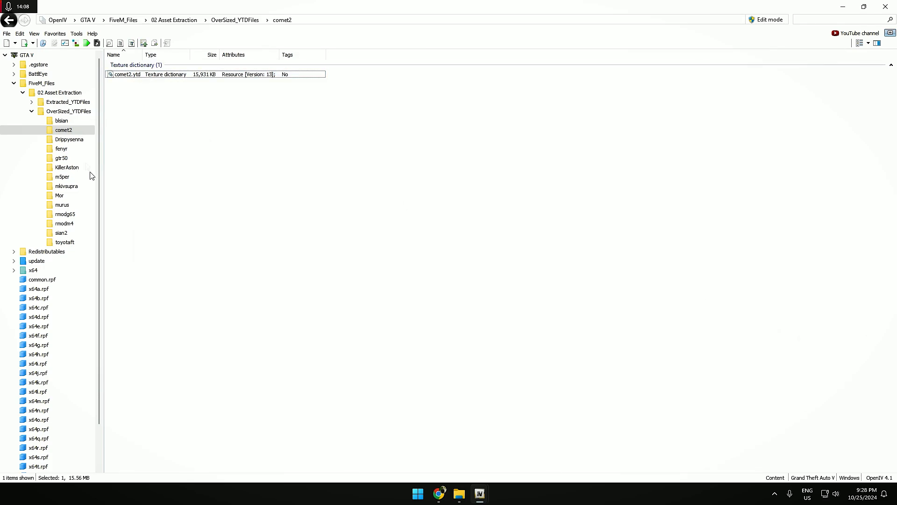
Export all textures of Drippysenna.ytd as .dds into Extracted_YTDFiles > Drippysenna.ytd and close the texture viewer
{"action": "left_click", "coordinate": [80, 140]}
{"action": "left_click", "coordinate": [135, 75]}
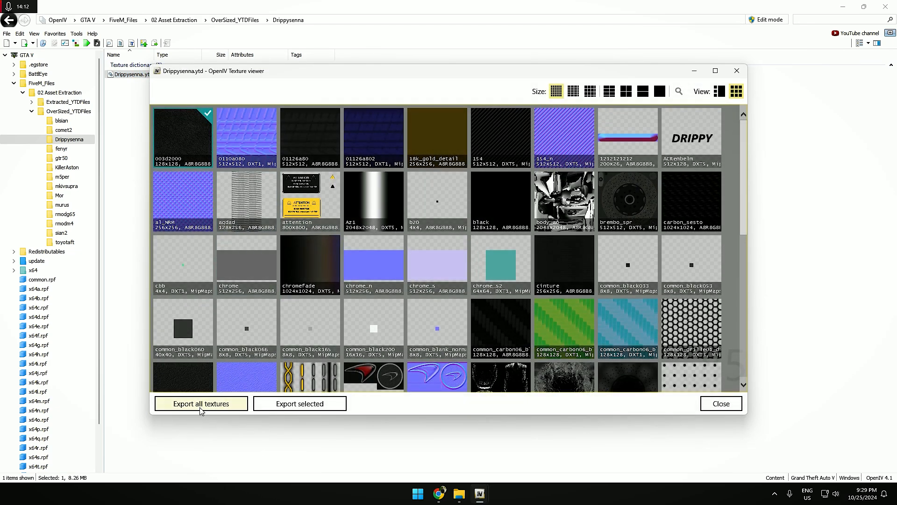
{"action": "left_click", "coordinate": [200, 405]}
{"action": "left_click", "coordinate": [426, 226]}
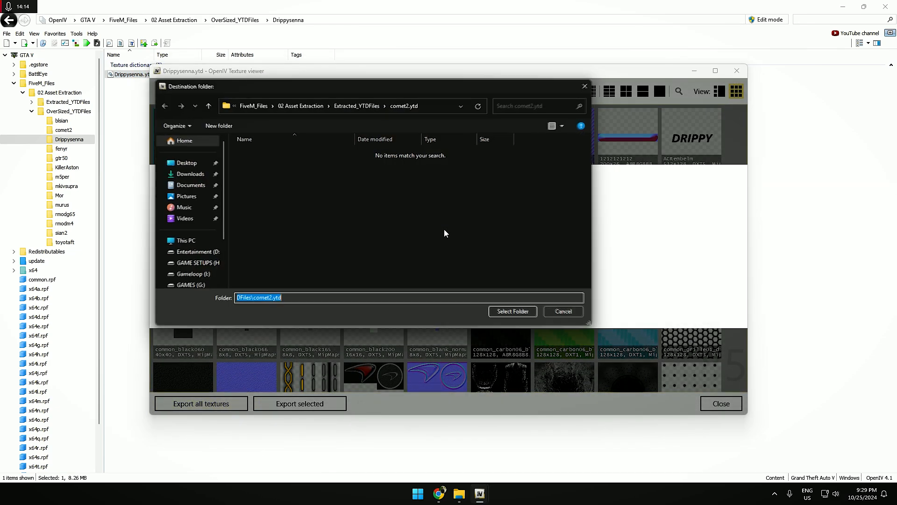
{"action": "left_click", "coordinate": [347, 105]}
{"action": "double_click", "coordinate": [266, 176]}
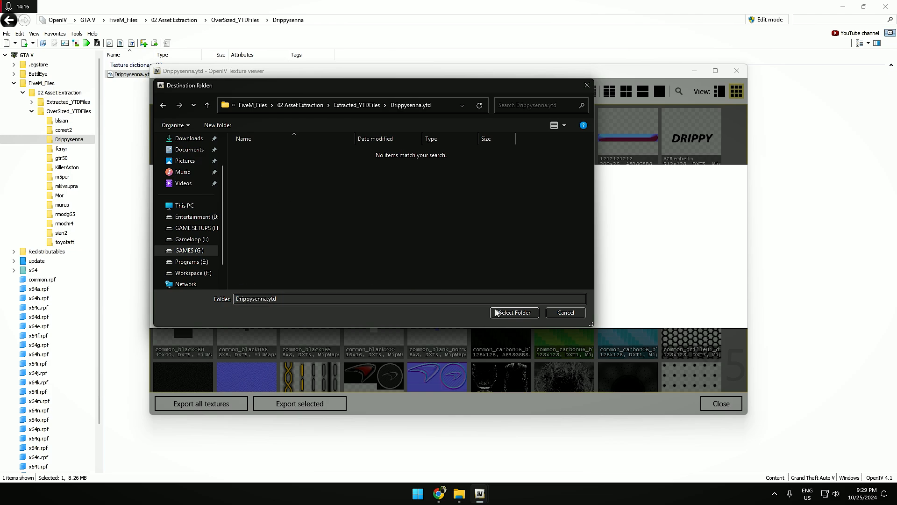
{"action": "left_click", "coordinate": [514, 312]}
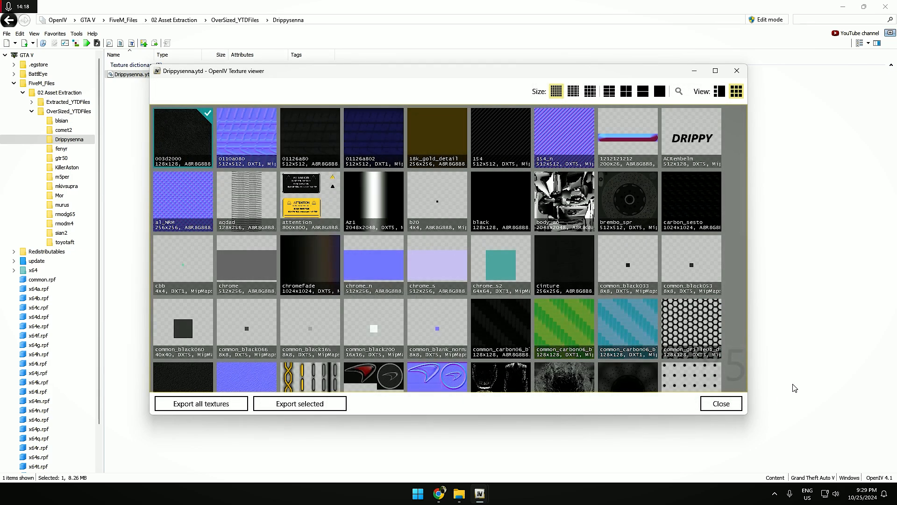
{"action": "left_click", "coordinate": [721, 403]}
Export all textures of fenyr.ytd as .dds into Extracted_YTDFiles > fenyr.ytd and close the texture viewer
{"action": "left_click", "coordinate": [56, 150]}
{"action": "double_click", "coordinate": [120, 75]}
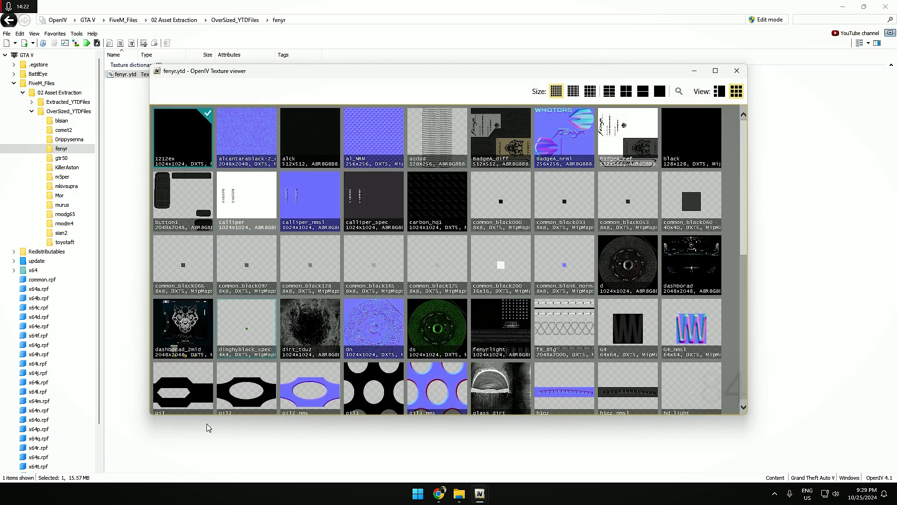
{"action": "left_click", "coordinate": [205, 405]}
{"action": "left_click", "coordinate": [415, 225]}
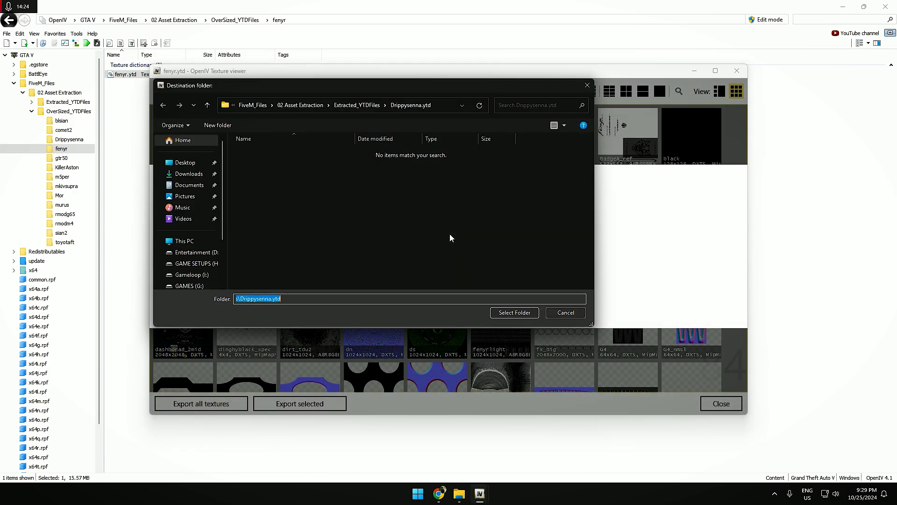
{"action": "left_click", "coordinate": [364, 106]}
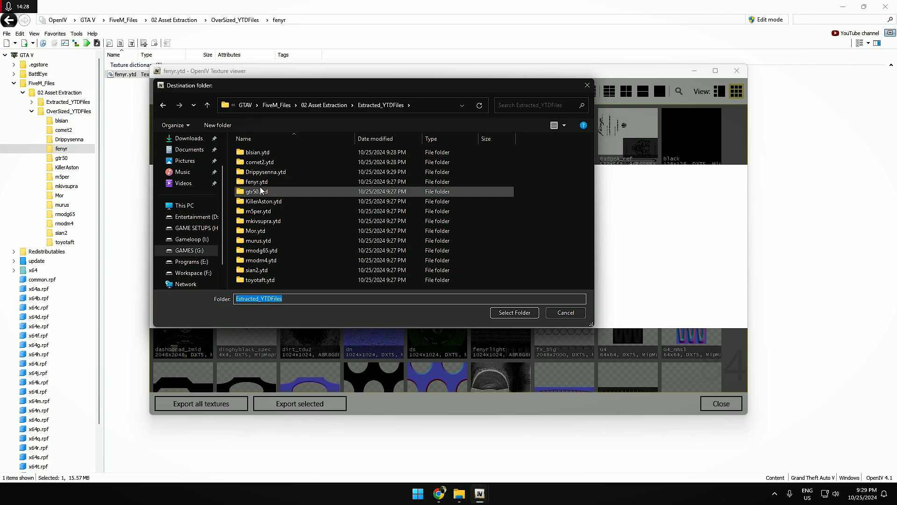
{"action": "double_click", "coordinate": [257, 182]}
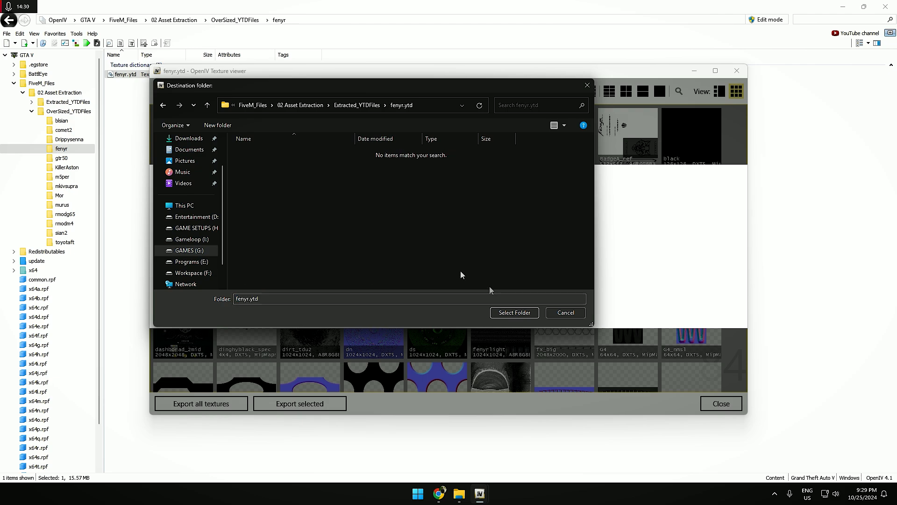
{"action": "left_click", "coordinate": [514, 312]}
{"action": "left_click", "coordinate": [729, 404]}
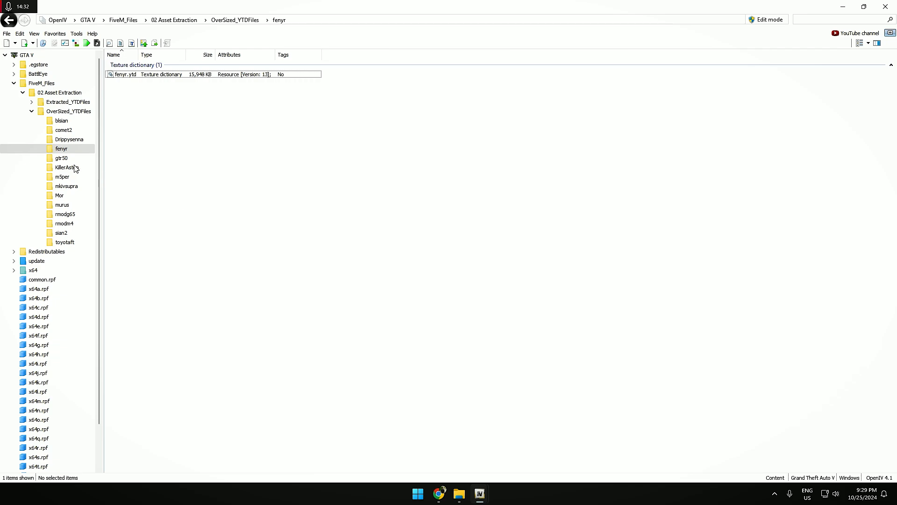
Export all textures of gtr50.ytd as .dds into Extracted_YTDFiles > gtr50.ytd and close the texture viewer
{"action": "left_click", "coordinate": [58, 160]}
{"action": "double_click", "coordinate": [124, 75]}
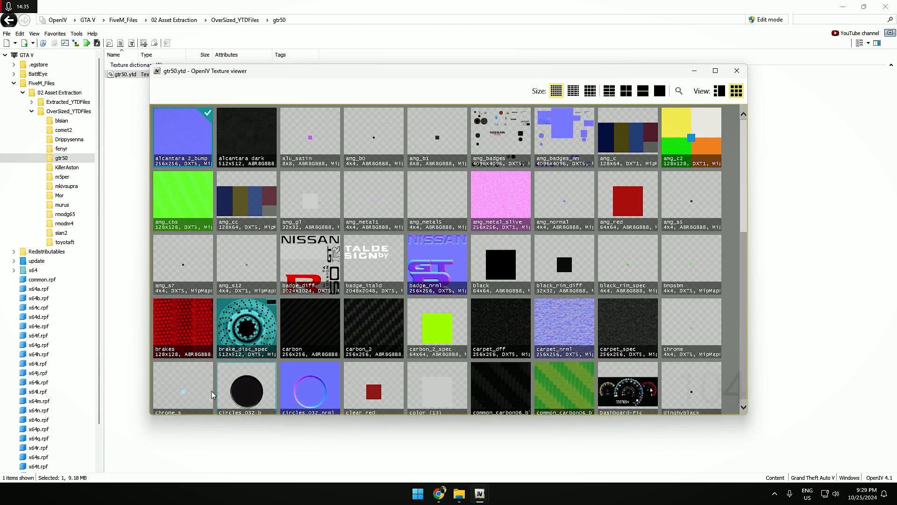
{"action": "left_click", "coordinate": [201, 403]}
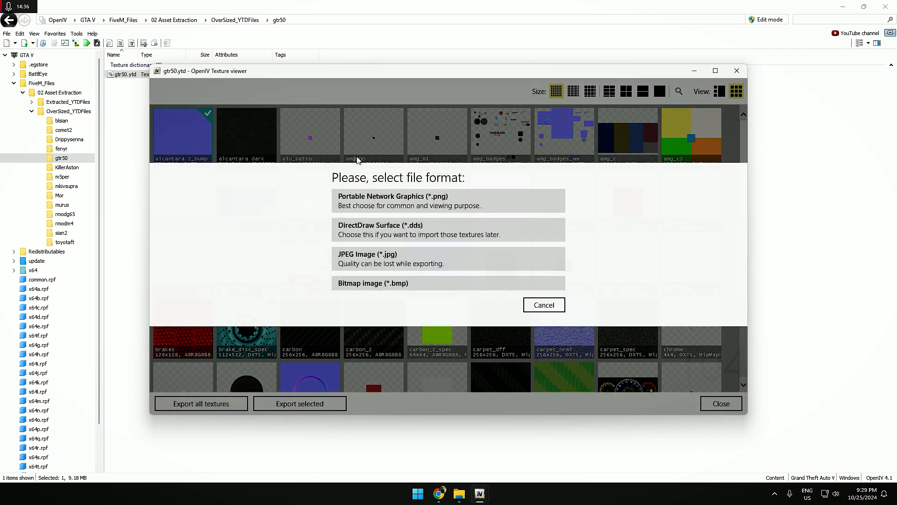
{"action": "left_click", "coordinate": [411, 234]}
{"action": "left_click", "coordinate": [381, 105]}
{"action": "double_click", "coordinate": [256, 191]}
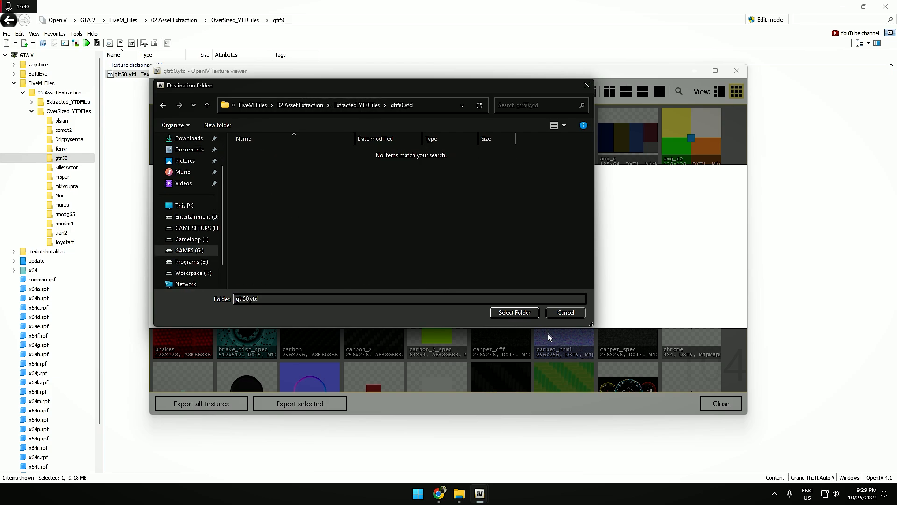
{"action": "left_click", "coordinate": [514, 313]}
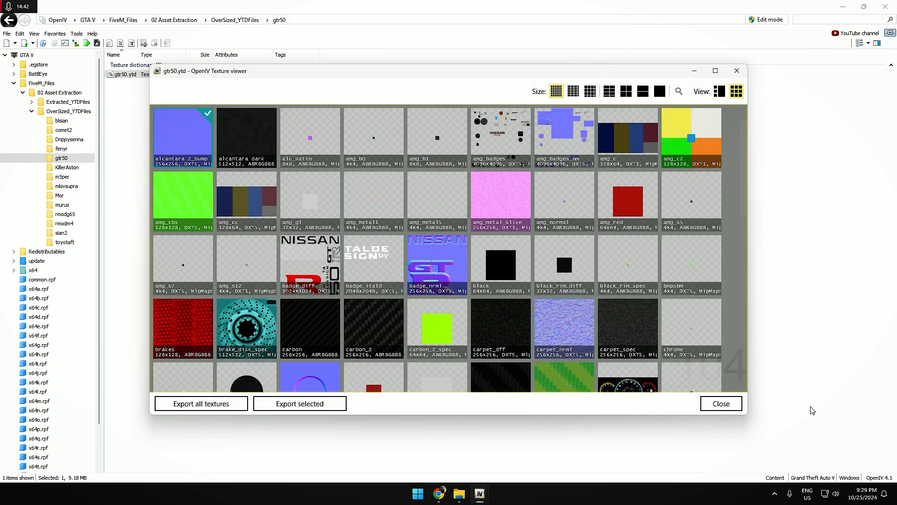
{"action": "left_click", "coordinate": [721, 403]}
Export all textures of KillerAston.ytd as .dds into Extracted_YTDFiles > KillerAston.ytd and close the texture viewer
{"action": "left_click", "coordinate": [70, 168]}
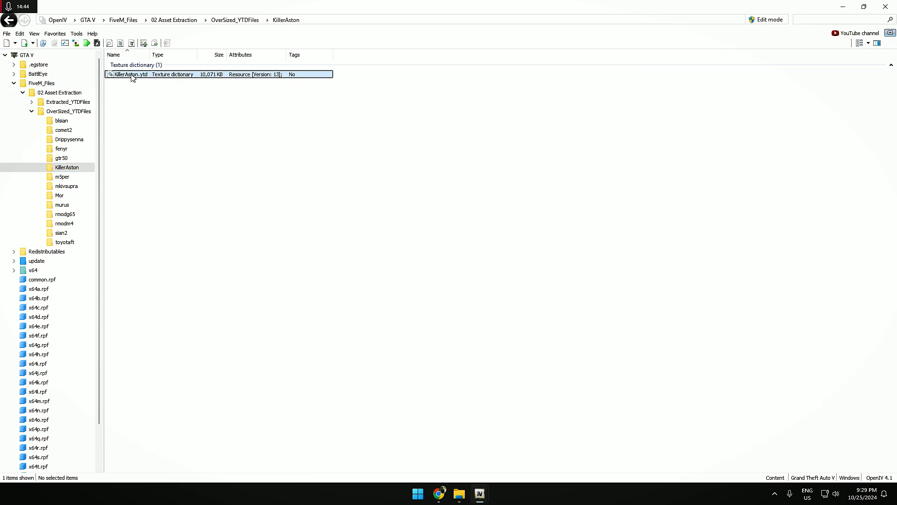
{"action": "double_click", "coordinate": [131, 74]}
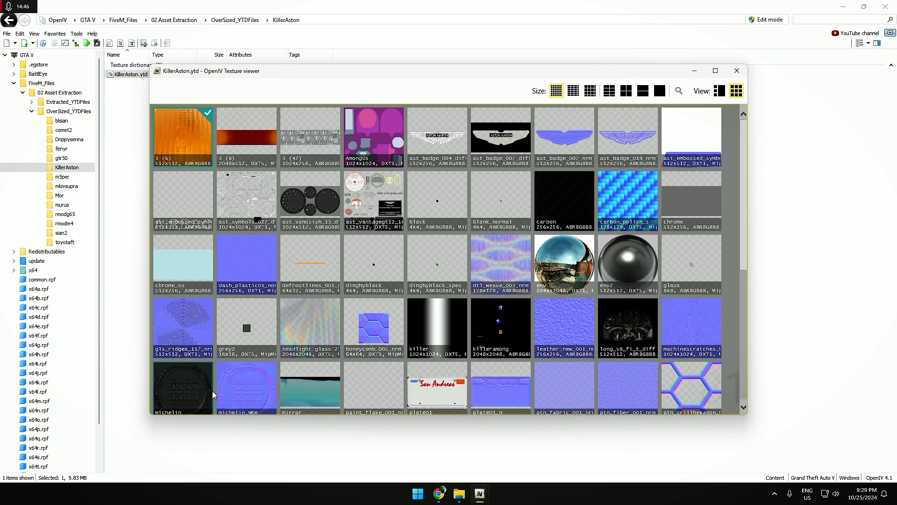
{"action": "left_click", "coordinate": [205, 404]}
{"action": "left_click", "coordinate": [411, 236]}
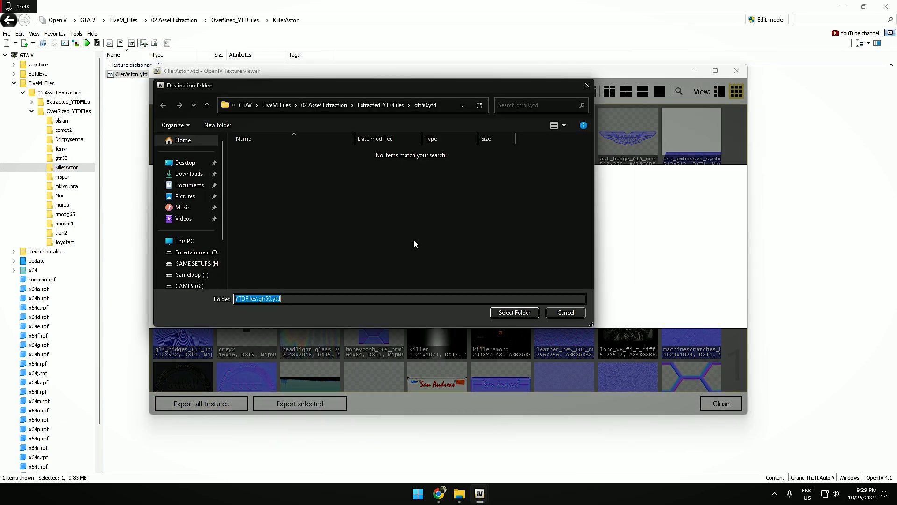
{"action": "left_click", "coordinate": [381, 104]}
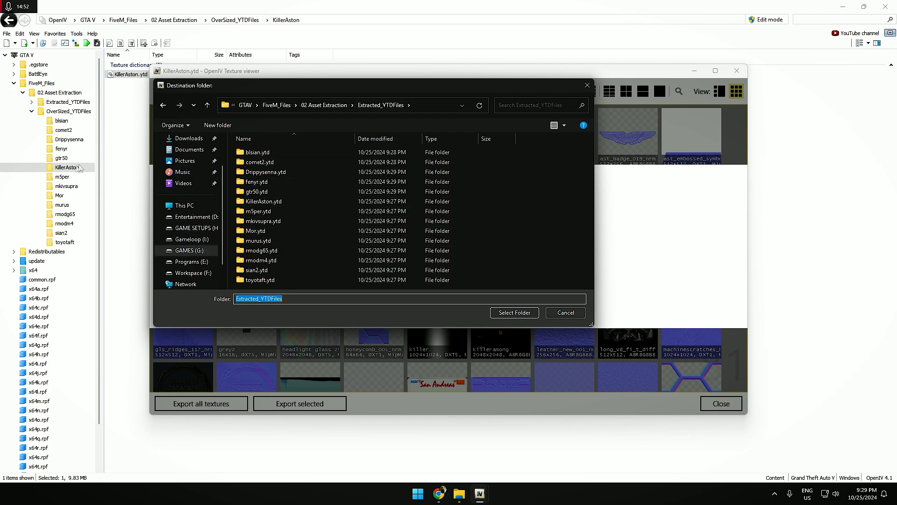
{"action": "double_click", "coordinate": [252, 202]}
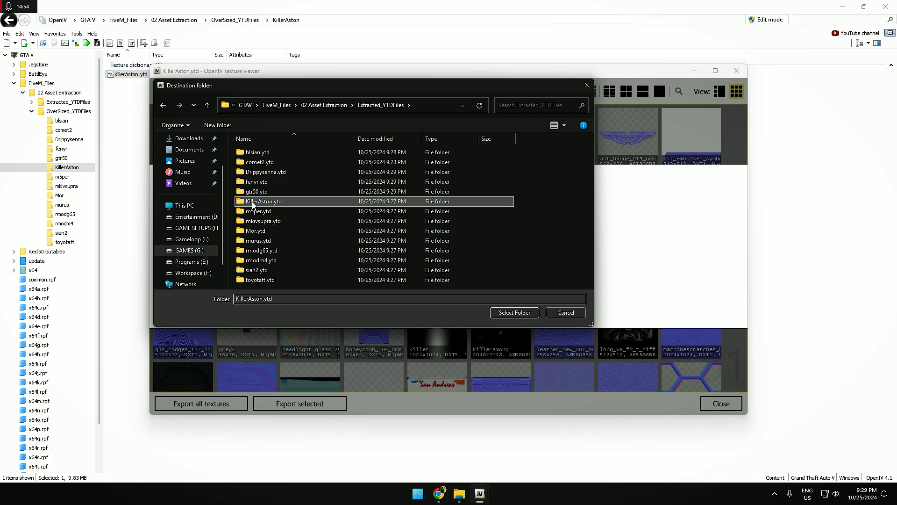
{"action": "left_click", "coordinate": [522, 312]}
{"action": "left_click", "coordinate": [525, 308]}
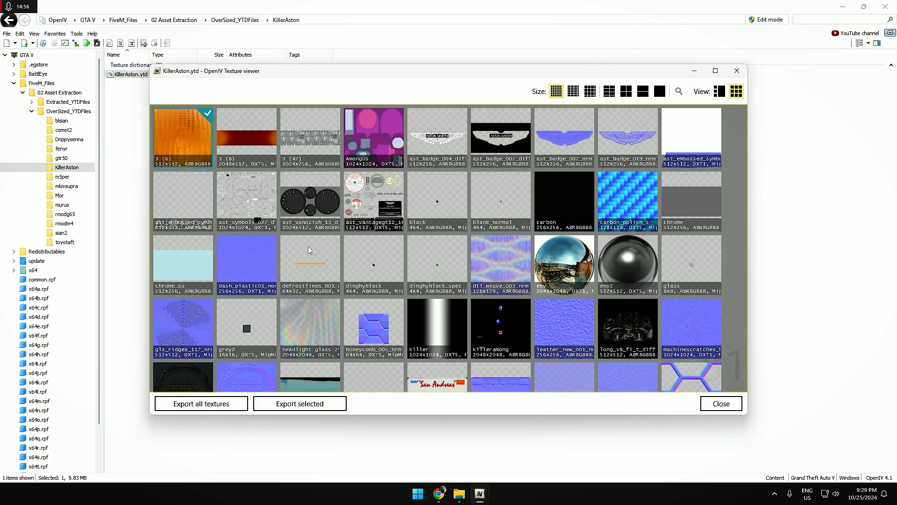
{"action": "key", "text": "Escape"}
Open the m5per.ytd and toyotaft.ytd texture dictionaries in turn and close the toyotaft.ytd texture viewer
{"action": "left_click", "coordinate": [62, 177]}
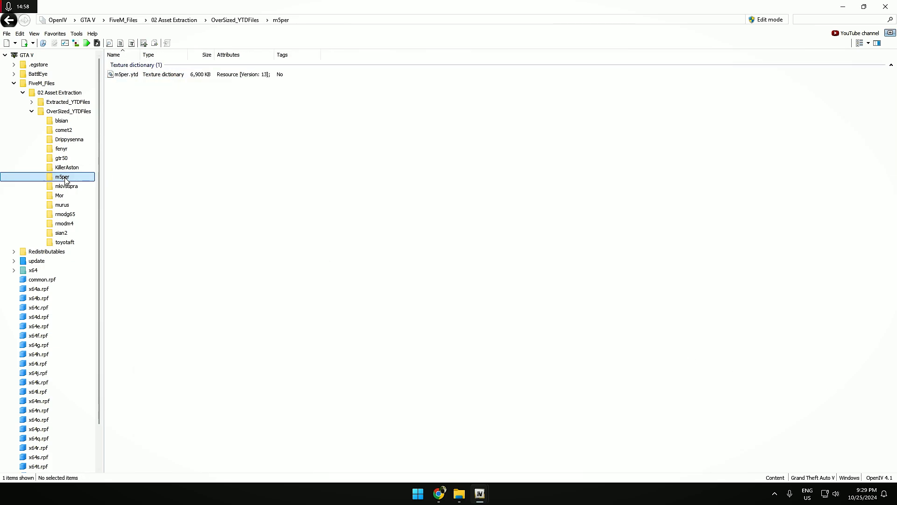
{"action": "left_click", "coordinate": [137, 75]}
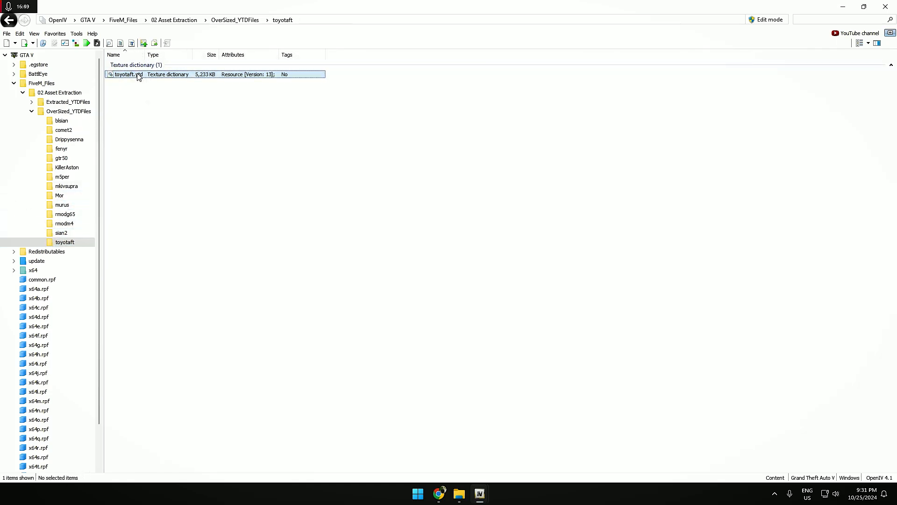
{"action": "double_click", "coordinate": [136, 74]}
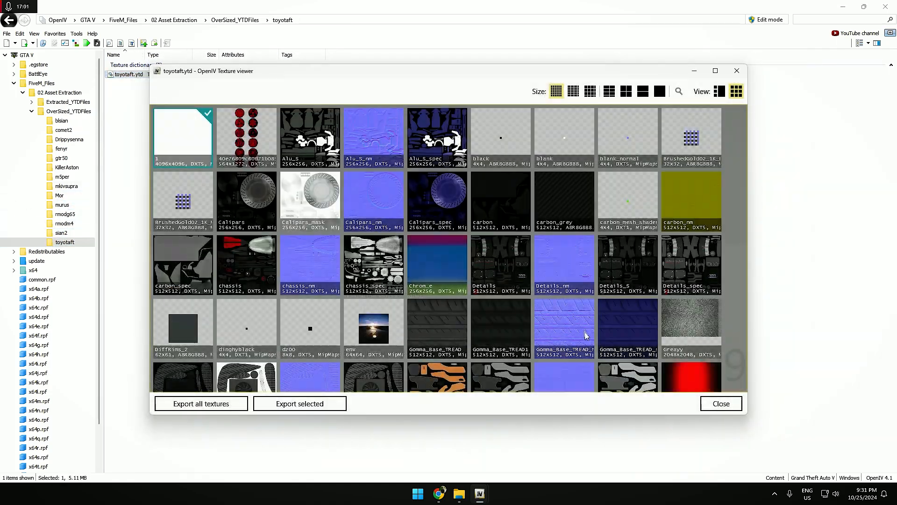
{"action": "left_click", "coordinate": [723, 409]}
Close all remaining texture viewer windows, from comet2.ytd through sian2.ytd, keeping the main OpenIV window open
{"action": "mouse_move", "coordinate": [479, 494]}
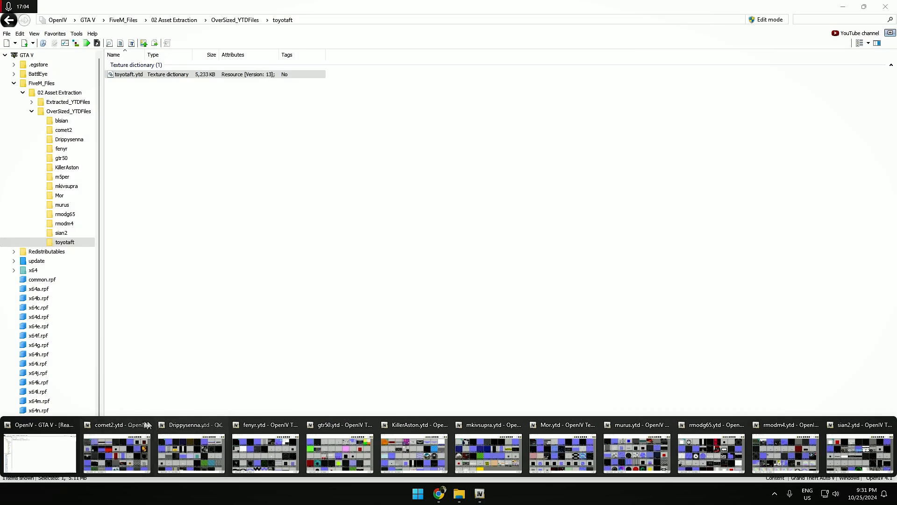
{"action": "left_click", "coordinate": [146, 424]}
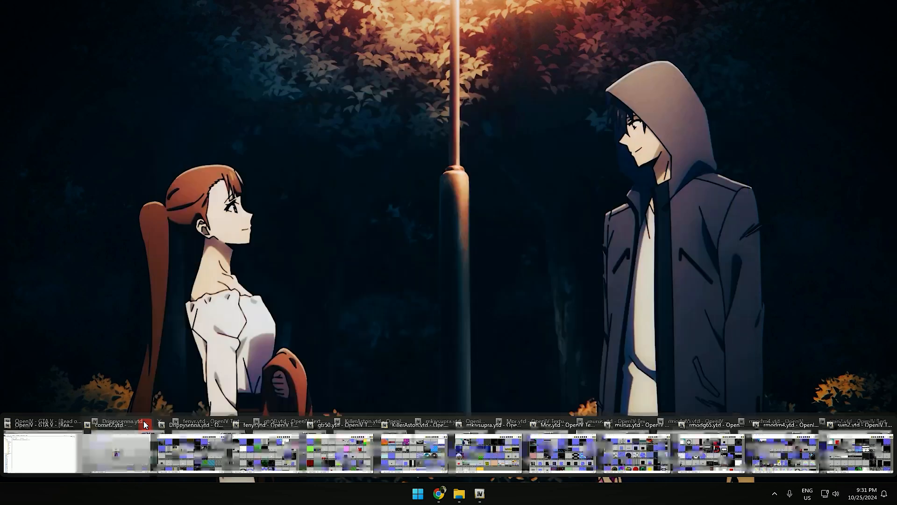
{"action": "left_click", "coordinate": [169, 422]}
{"action": "left_click", "coordinate": [176, 416]}
{"action": "left_click", "coordinate": [174, 416]}
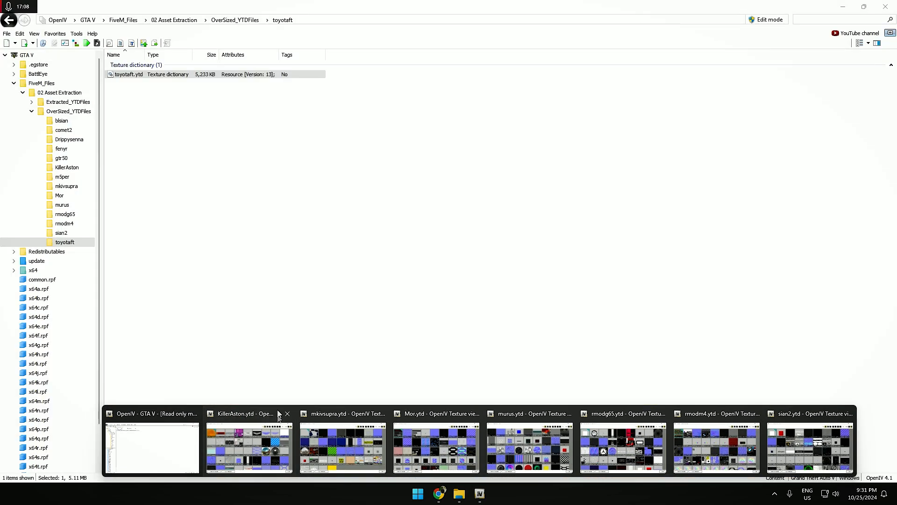
{"action": "left_click", "coordinate": [278, 414]}
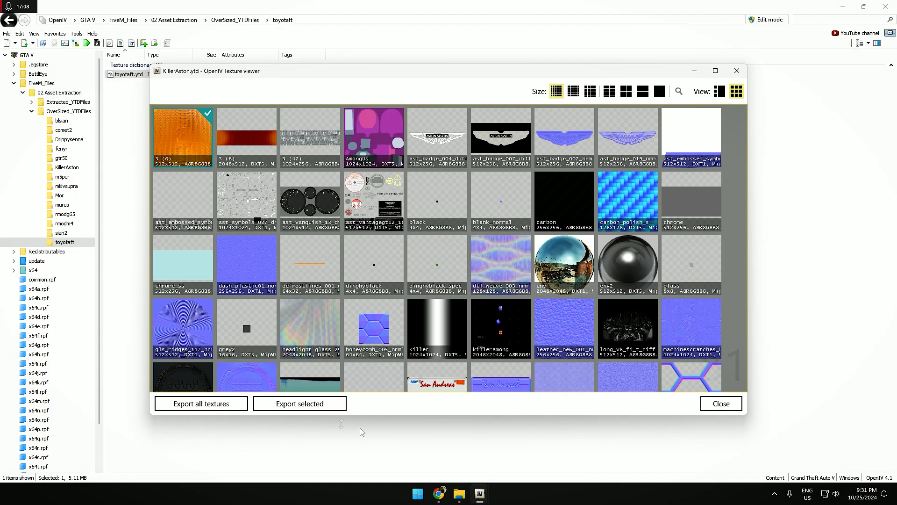
{"action": "left_click", "coordinate": [721, 403]}
{"action": "mouse_move", "coordinate": [482, 494]}
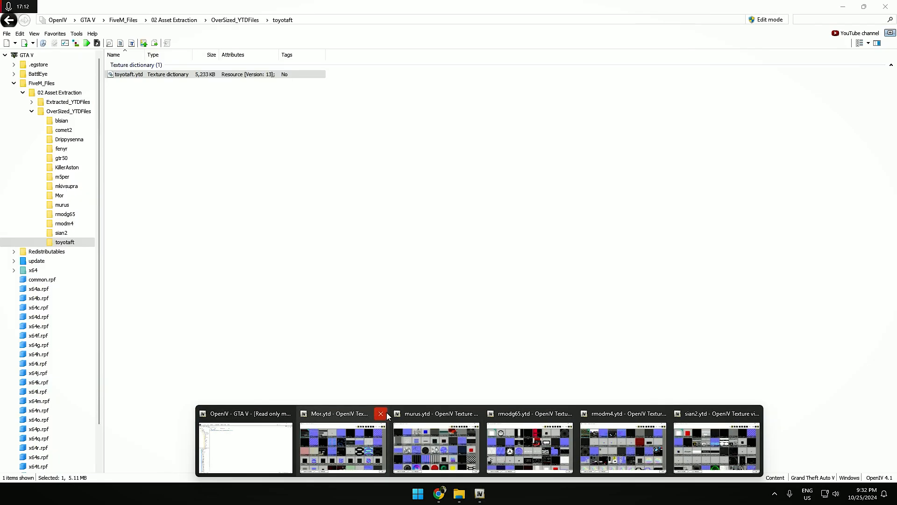
{"action": "left_click", "coordinate": [381, 413]}
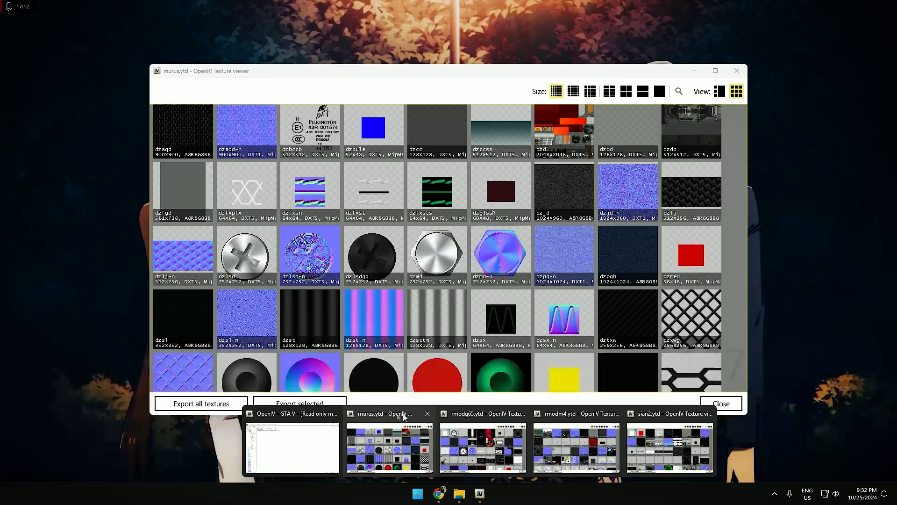
{"action": "left_click", "coordinate": [429, 413]}
{"action": "left_click", "coordinate": [568, 414]}
{"action": "left_click", "coordinate": [522, 414]}
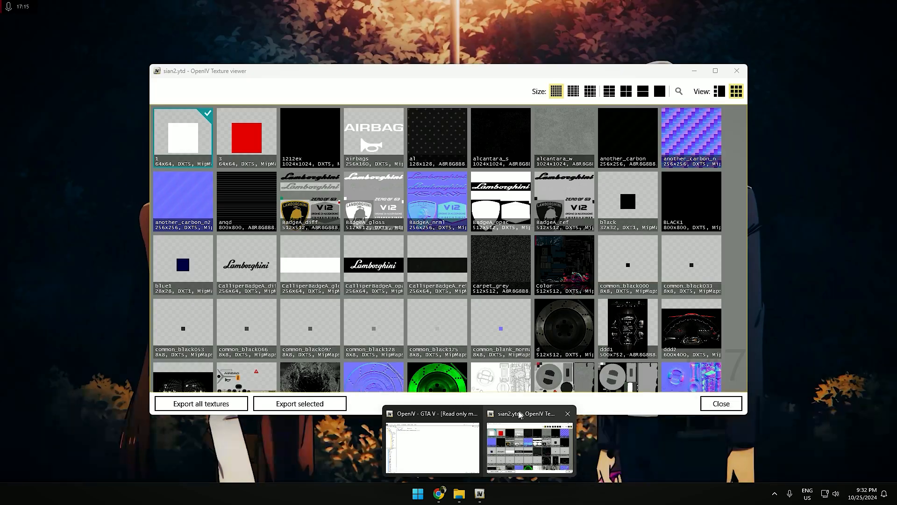
{"action": "left_click", "coordinate": [573, 419]}
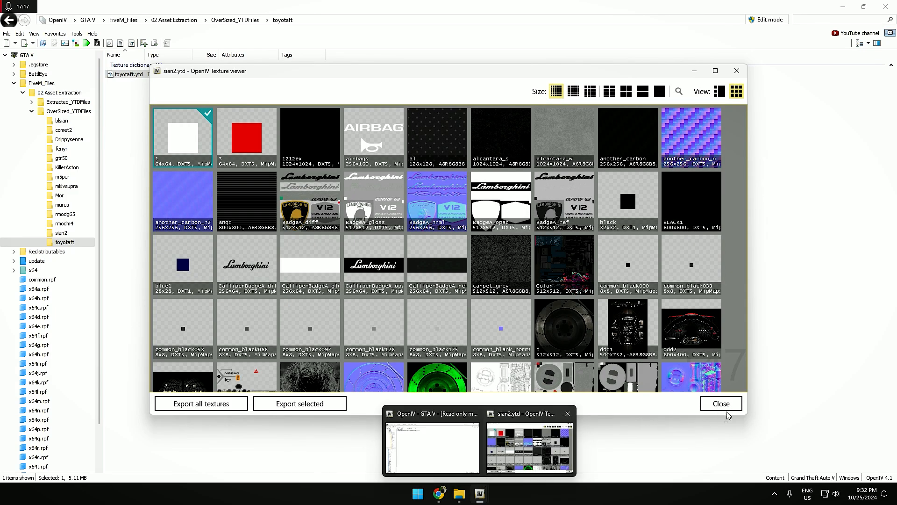
{"action": "left_click", "coordinate": [717, 403]}
Switch to File Explorer and copy the Extracted_YTDFiles folder from GTAV > FiveM_Files > 02 Asset Extraction
{"action": "left_click", "coordinate": [479, 496]}
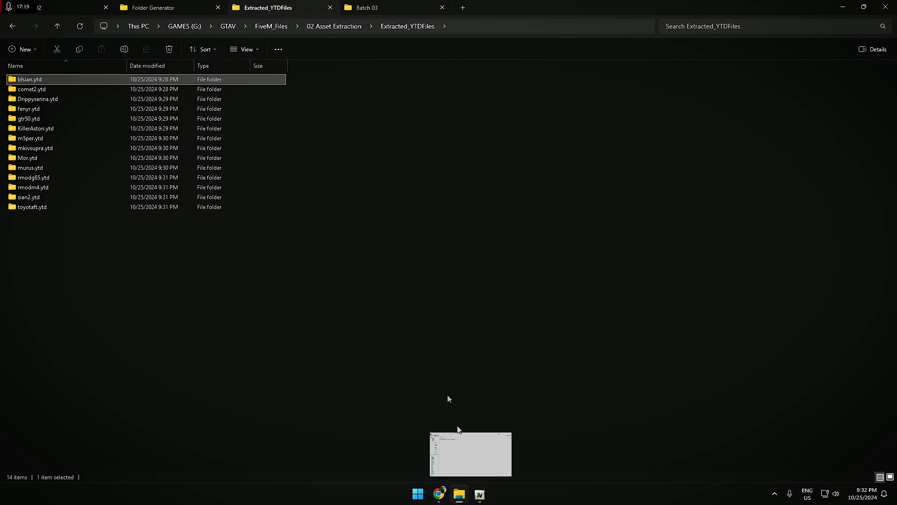
{"action": "left_click", "coordinate": [145, 7]}
{"action": "left_click", "coordinate": [249, 7]}
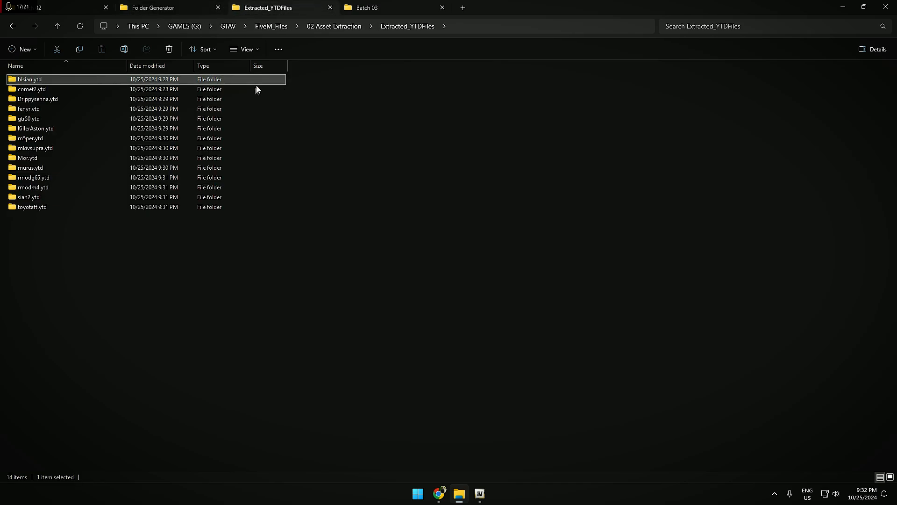
{"action": "left_click", "coordinate": [340, 26]}
{"action": "left_click_drag", "start_coordinate": [142, 200], "coordinate": [47, 192]}
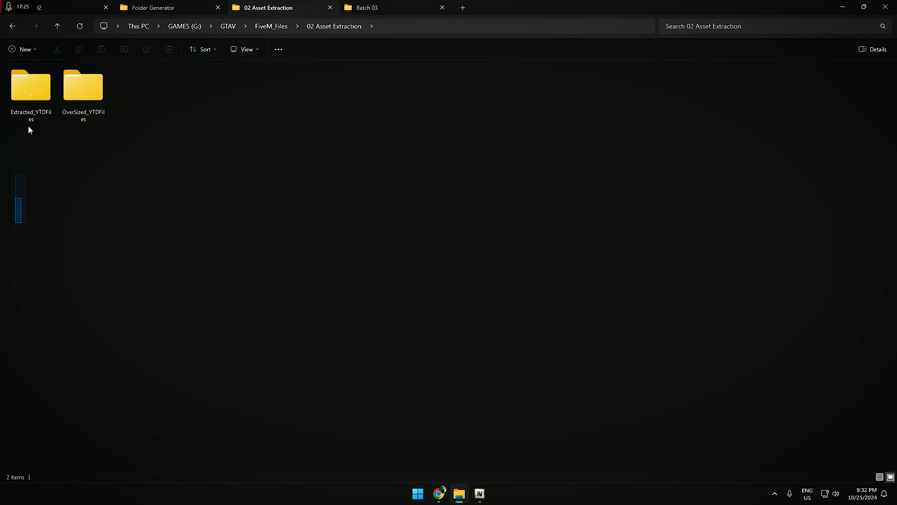
{"action": "left_click_drag", "start_coordinate": [26, 163], "coordinate": [31, 119]}
Create a folder named 03 Resizing in the Batch 03 workspace folder
{"action": "left_click", "coordinate": [372, 7]}
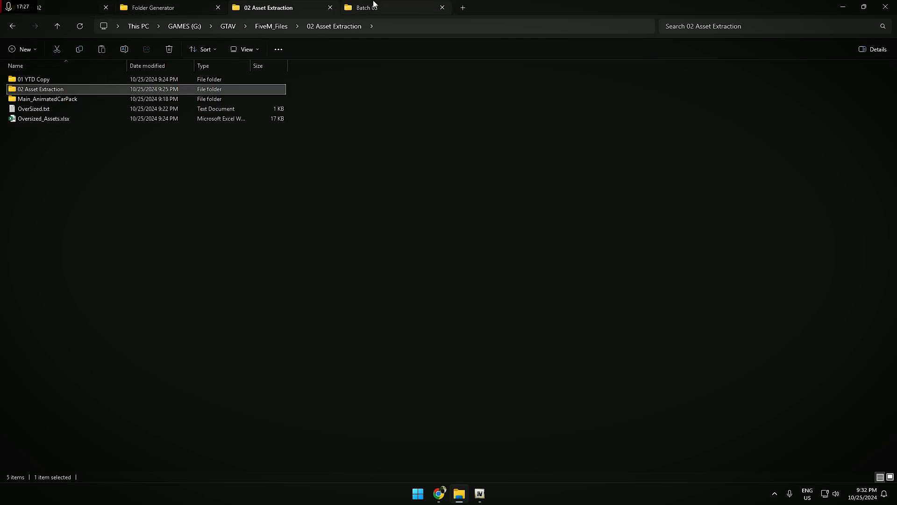
{"action": "key", "text": "ctrl+shift+n"}
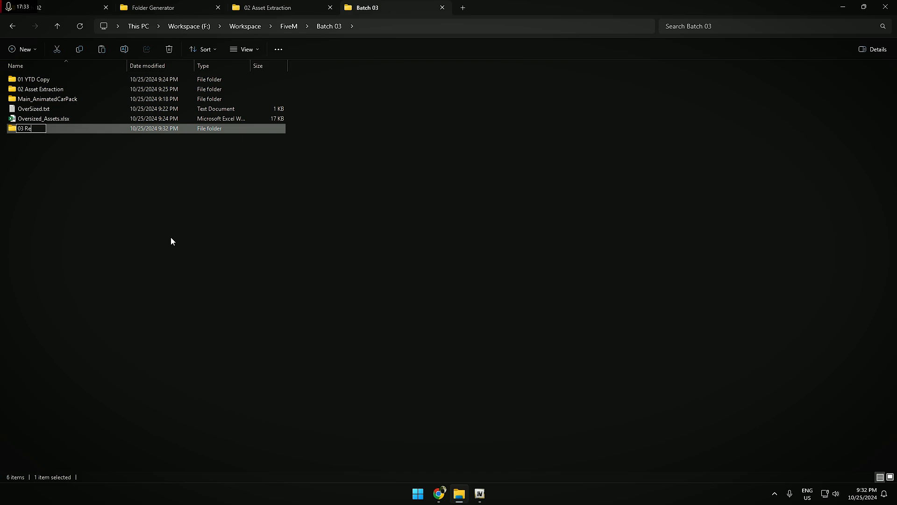
{"action": "type", "text": "03 Resizing"}
{"action": "key", "text": "Return"}
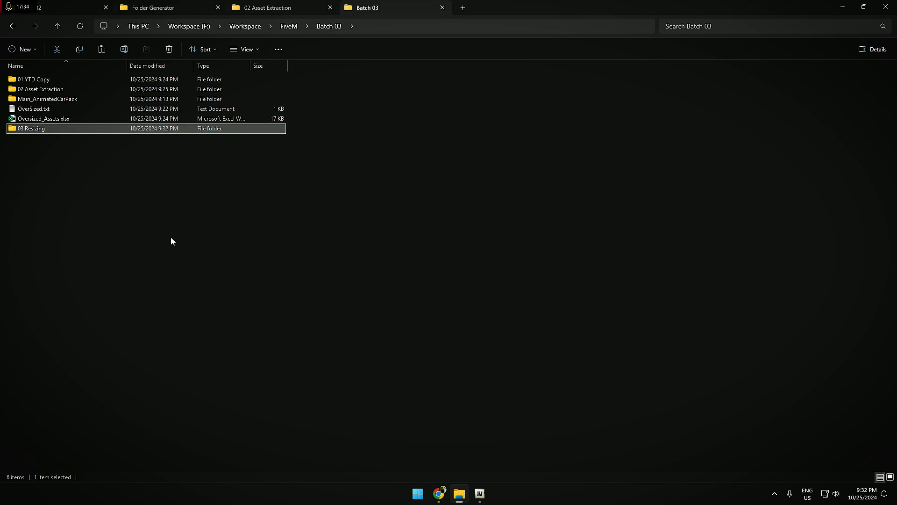
Paste the copied Extracted_YTDFiles folder into Batch 03 > 02 Asset Extraction
{"action": "double_click", "coordinate": [86, 96]}
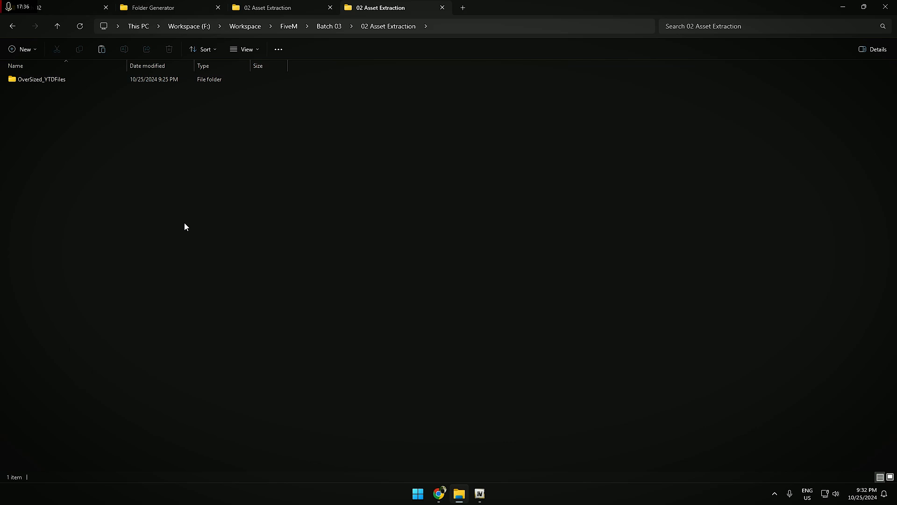
{"action": "key", "text": "ctrl+v"}
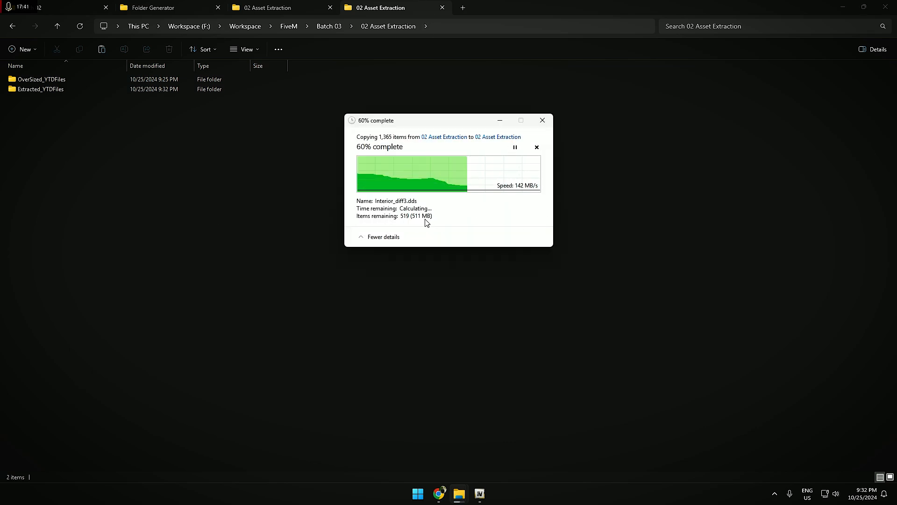
Compare the sizes and file counts of Extracted_YTDFiles and OverSized_YTDFiles in the GTAV 02 Asset Extraction folder
{"action": "left_click", "coordinate": [262, 5]}
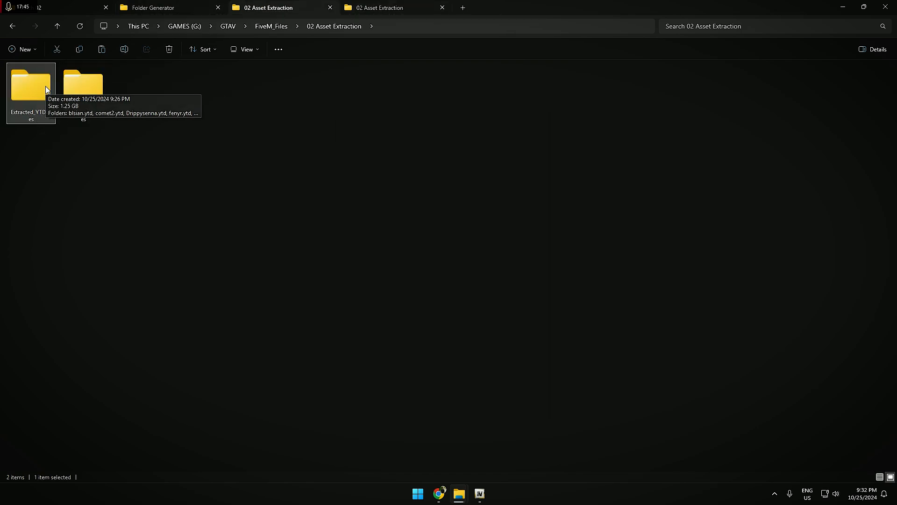
{"action": "key", "text": "alt+Return"}
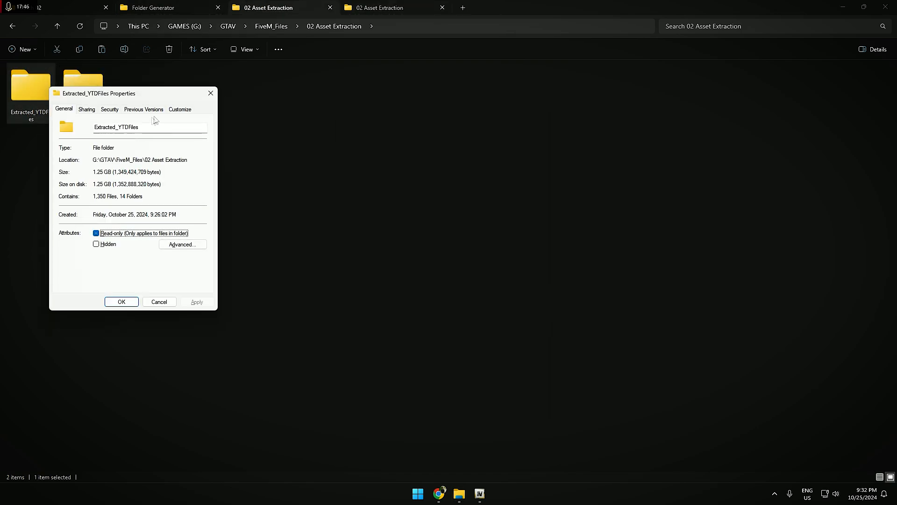
{"action": "left_click", "coordinate": [211, 93]}
{"action": "left_click", "coordinate": [94, 99]}
{"action": "key", "text": "alt+Return"}
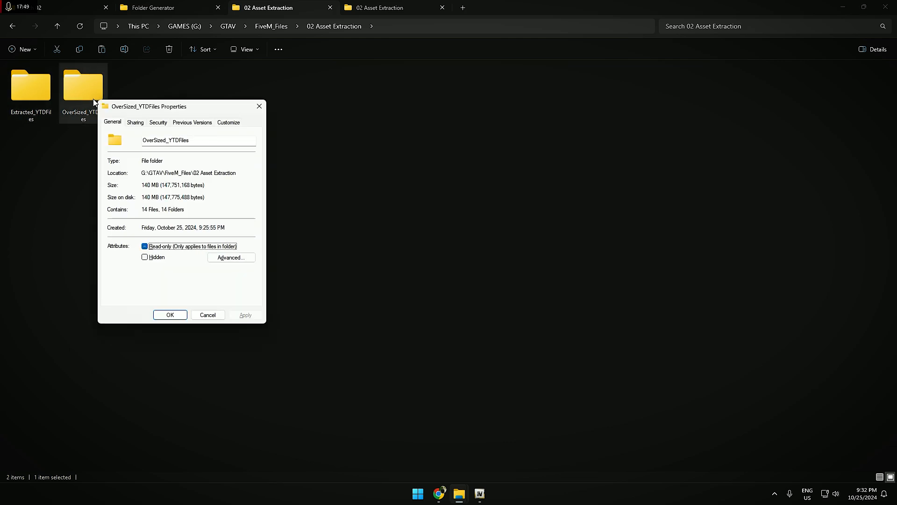
{"action": "left_click", "coordinate": [260, 104]}
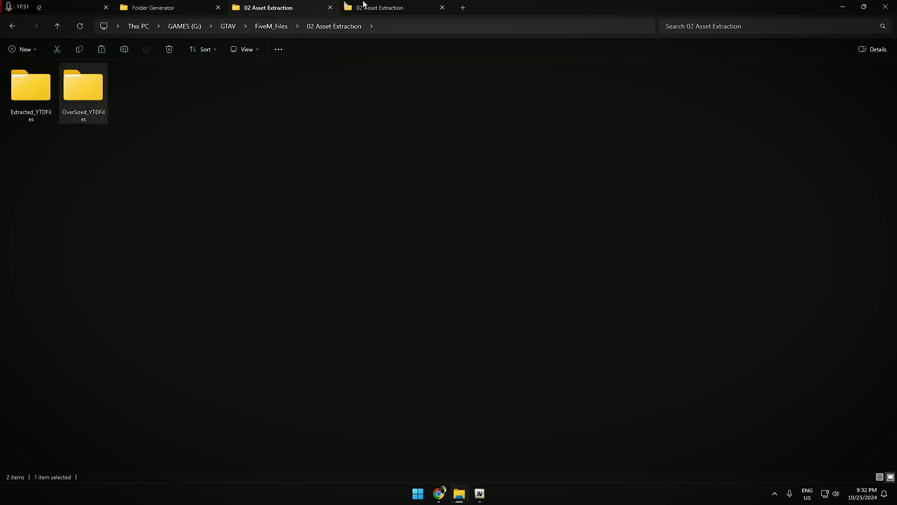
Paste a second copy of the Extracted_YTDFiles folder into Batch 03 > 03 Resizing
{"action": "left_click", "coordinate": [365, 4]}
{"action": "left_click", "coordinate": [262, 8]}
{"action": "left_click", "coordinate": [411, 6]}
{"action": "left_click", "coordinate": [329, 26]}
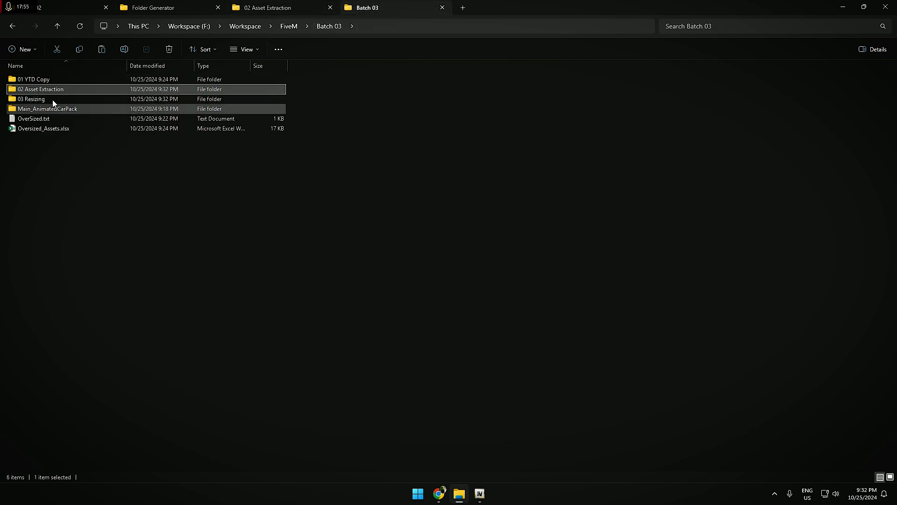
{"action": "double_click", "coordinate": [54, 97]}
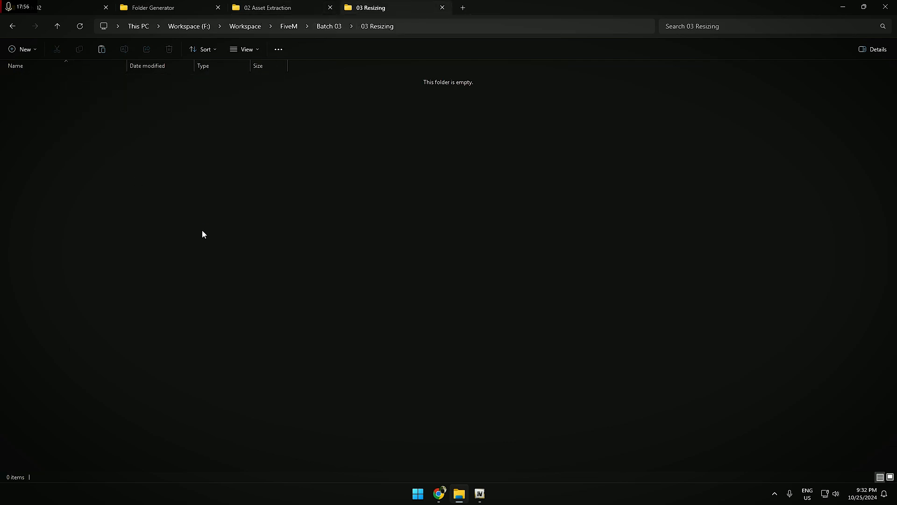
{"action": "key", "text": "ctrl+v"}
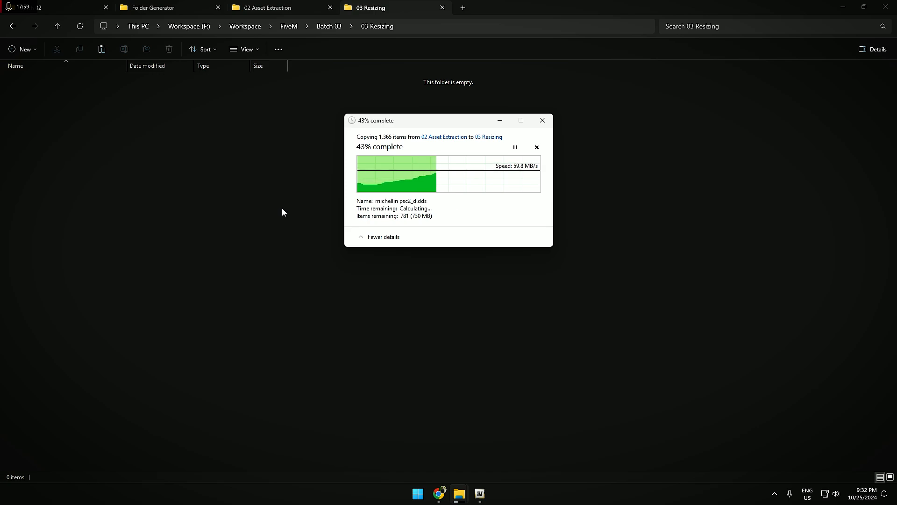
Check the file and folder count in the properties of Extracted_YTDFiles in 03 Resizing
{"action": "left_click", "coordinate": [61, 82]}
{"action": "key", "text": "alt+Return"}
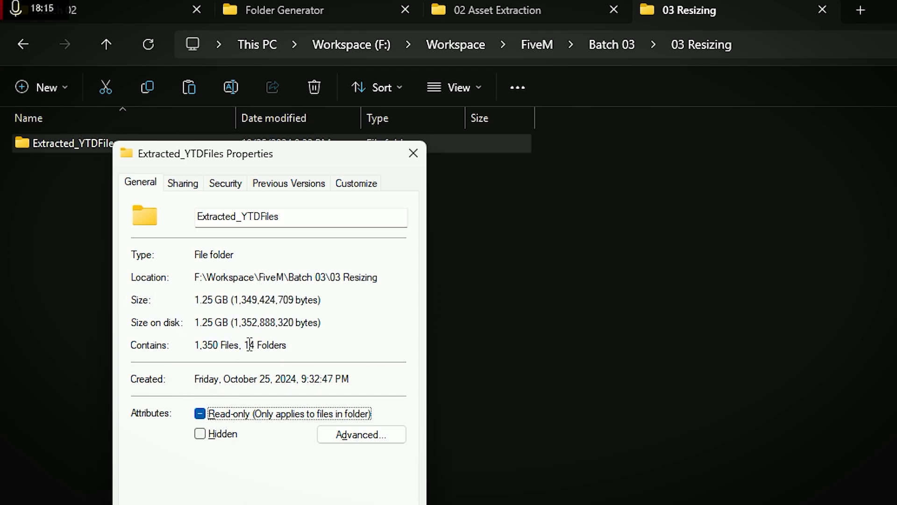
{"action": "left_click_drag", "start_coordinate": [200, 347], "coordinate": [281, 345]}
{"action": "left_click_drag", "start_coordinate": [281, 345], "coordinate": [276, 345]}
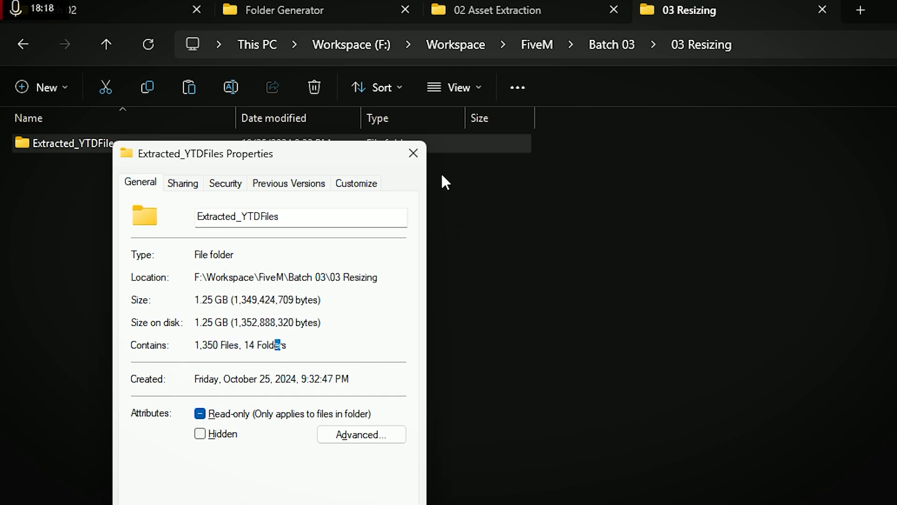
{"action": "left_click", "coordinate": [414, 154]}
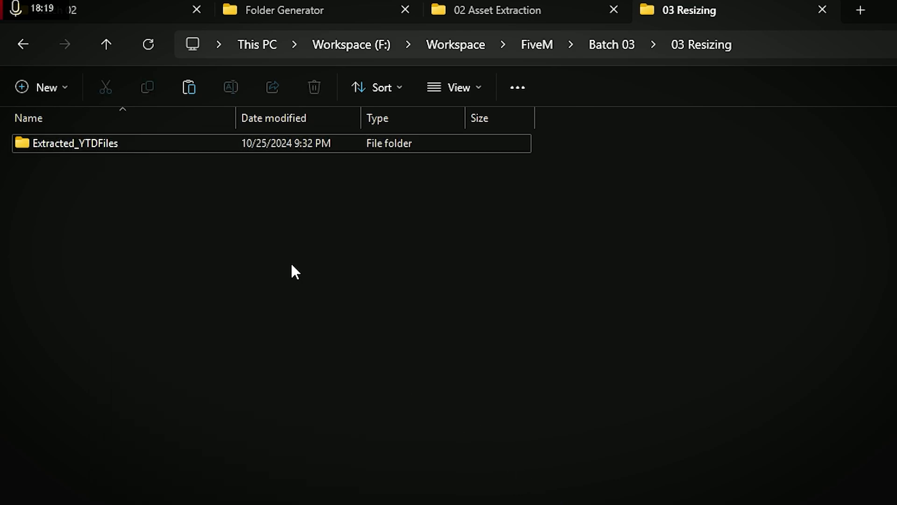
Move the !XnResize folder from the FiveM workspace folder into !Tools
{"action": "left_click", "coordinate": [287, 9]}
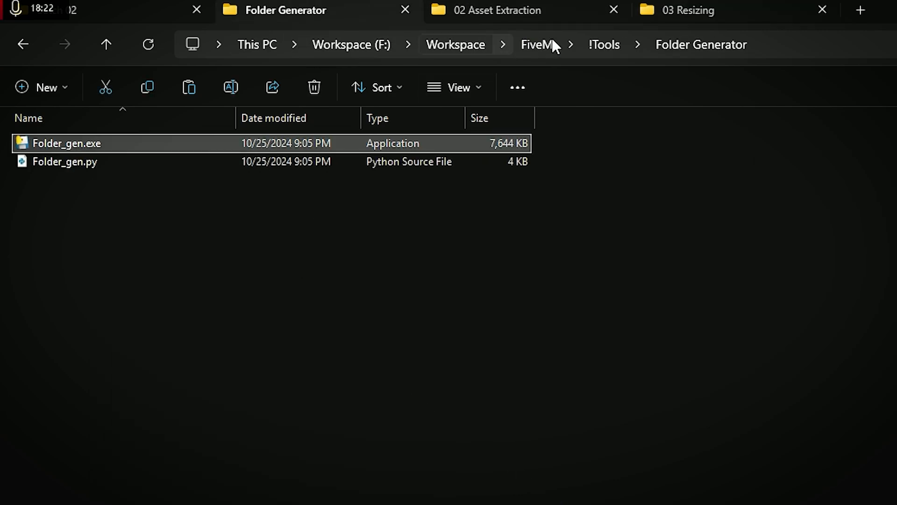
{"action": "left_click", "coordinate": [605, 45]}
{"action": "left_click", "coordinate": [537, 45]}
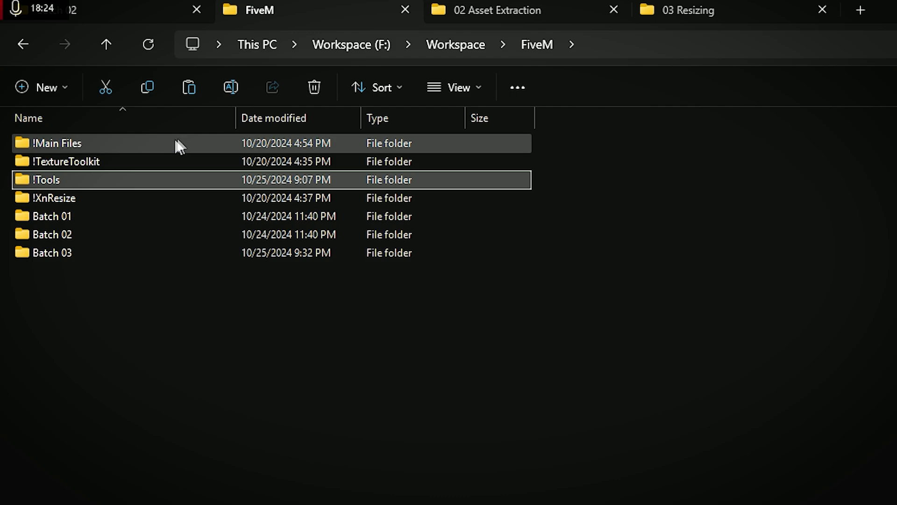
{"action": "left_click", "coordinate": [93, 197]}
{"action": "left_click_drag", "start_coordinate": [123, 195], "coordinate": [81, 179]}
Rename the !XnResize folder inside !Tools as XnResize
{"action": "double_click", "coordinate": [80, 178]}
{"action": "left_click", "coordinate": [49, 145]}
{"action": "key", "text": "F2"}
{"action": "left_click", "coordinate": [36, 143]}
{"action": "key", "text": "BackSpace"}
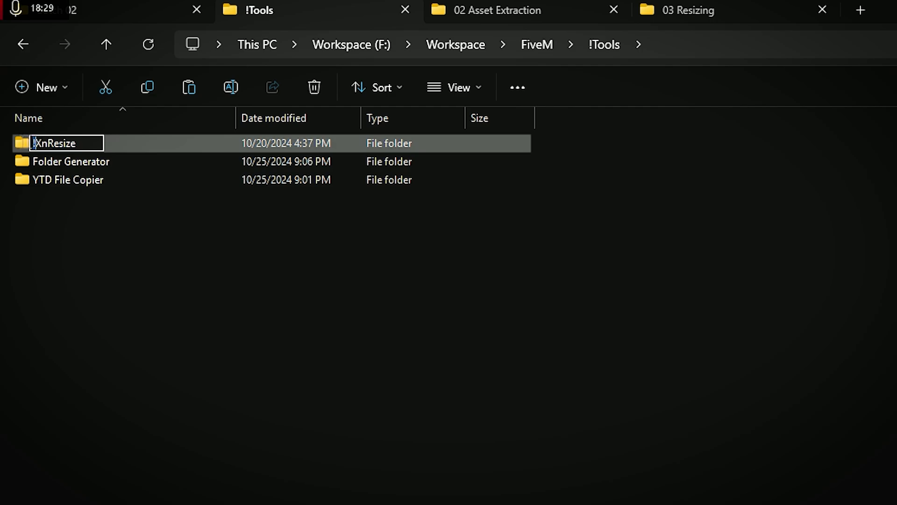
{"action": "left_click", "coordinate": [87, 224]}
Launch XnResize.exe from the XnResize folder and reposition its window
{"action": "double_click", "coordinate": [98, 141]}
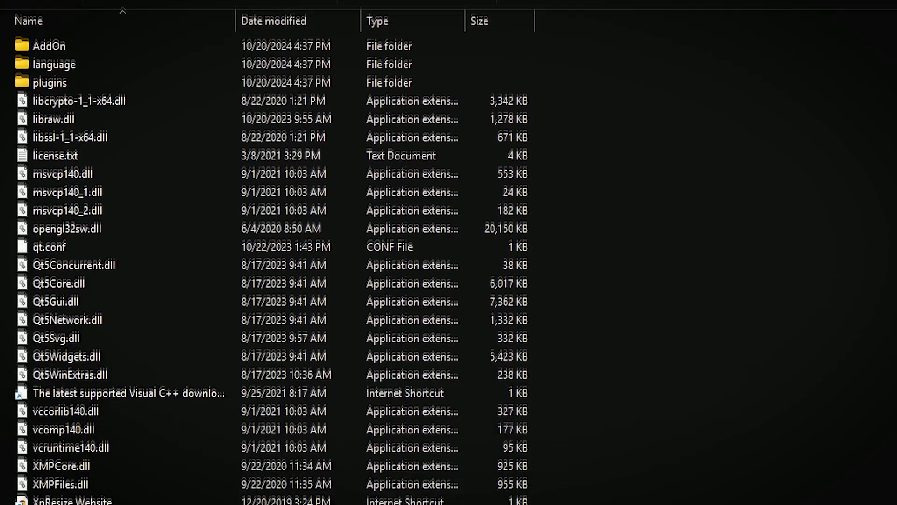
{"action": "double_click", "coordinate": [276, 458]}
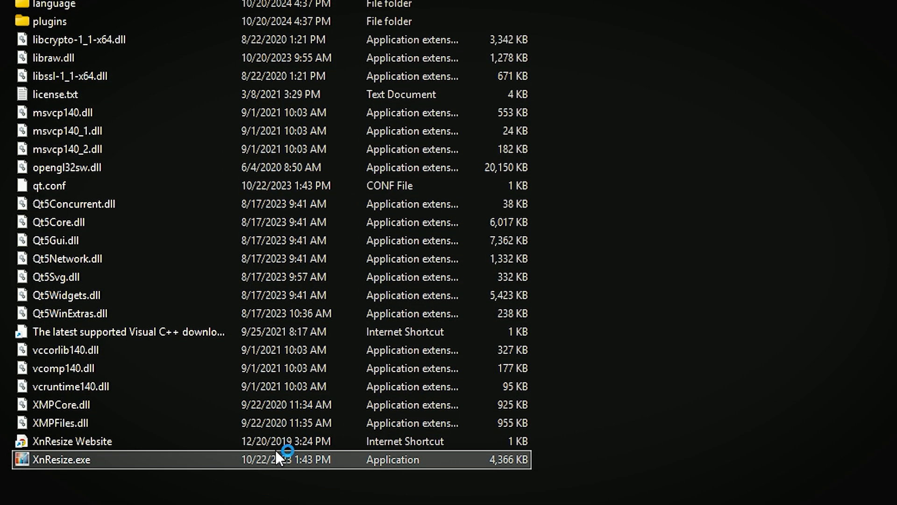
{"action": "left_click_drag", "start_coordinate": [874, 178], "coordinate": [859, 78]}
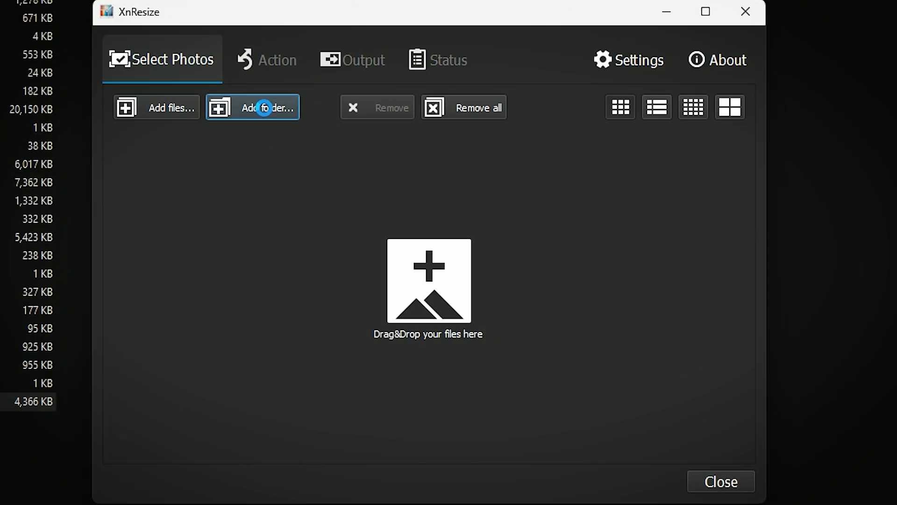
Add the Extracted_YTDFiles folder from F:\Workspace\FiveM\Batch 03\03 Resizing as the source folder for resizing
{"action": "left_click", "coordinate": [255, 104]}
{"action": "scroll", "coordinate": [183, 391], "scroll_direction": "down", "scroll_amount": 2}
{"action": "left_click", "coordinate": [187, 346]}
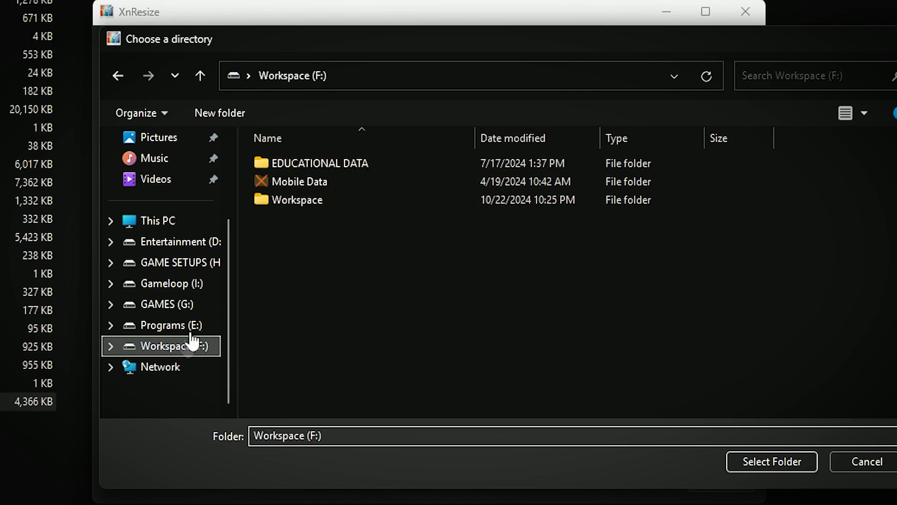
{"action": "double_click", "coordinate": [361, 200]}
{"action": "left_click", "coordinate": [501, 206]}
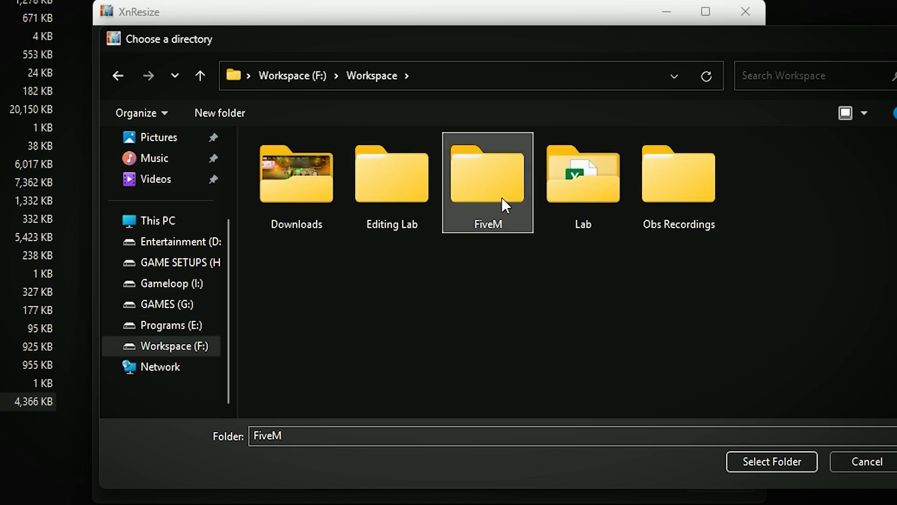
{"action": "double_click", "coordinate": [501, 205]}
{"action": "double_click", "coordinate": [325, 252]}
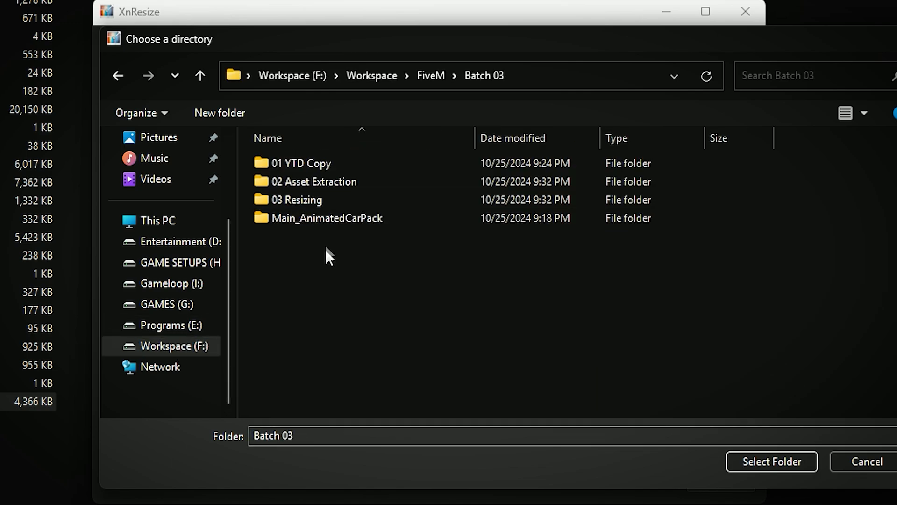
{"action": "double_click", "coordinate": [321, 204]}
{"action": "left_click", "coordinate": [328, 172]}
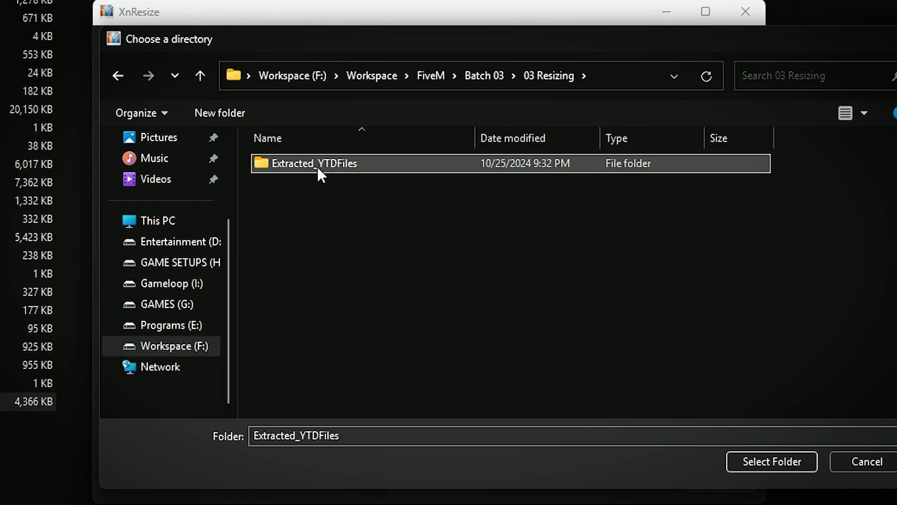
Add the Extracted_YTDFiles folder from Batch 03\03 Resizing to the list of photos to resize
{"action": "double_click", "coordinate": [316, 166]}
{"action": "left_click", "coordinate": [453, 80]}
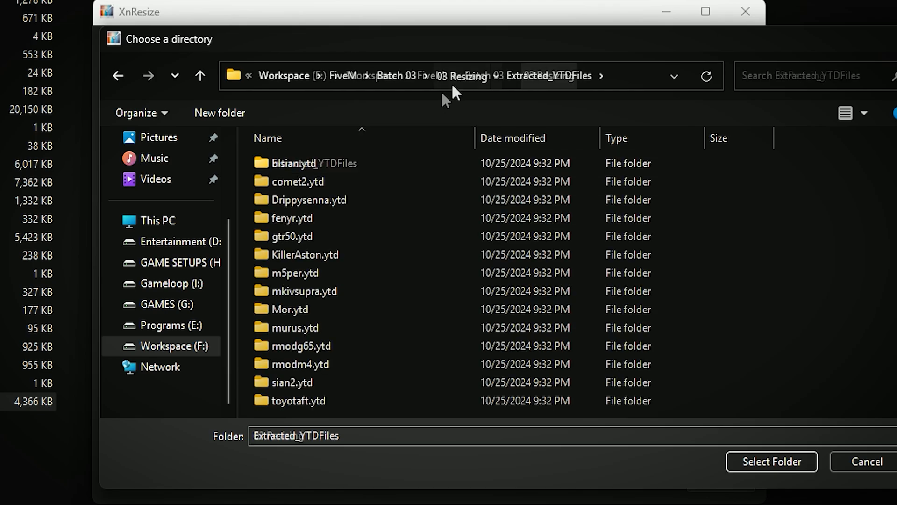
{"action": "left_click", "coordinate": [326, 165]}
{"action": "left_click", "coordinate": [779, 458]}
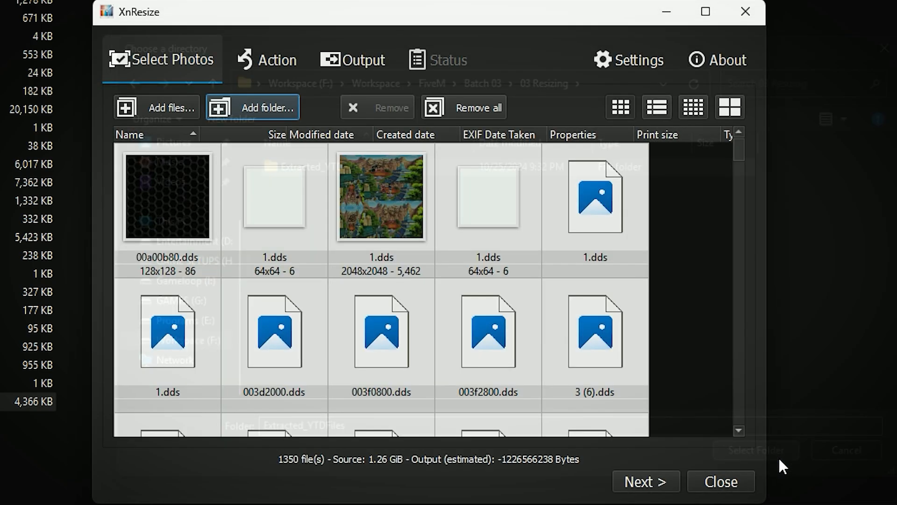
{"action": "scroll", "coordinate": [449, 344], "scroll_direction": "down", "scroll_amount": 10}
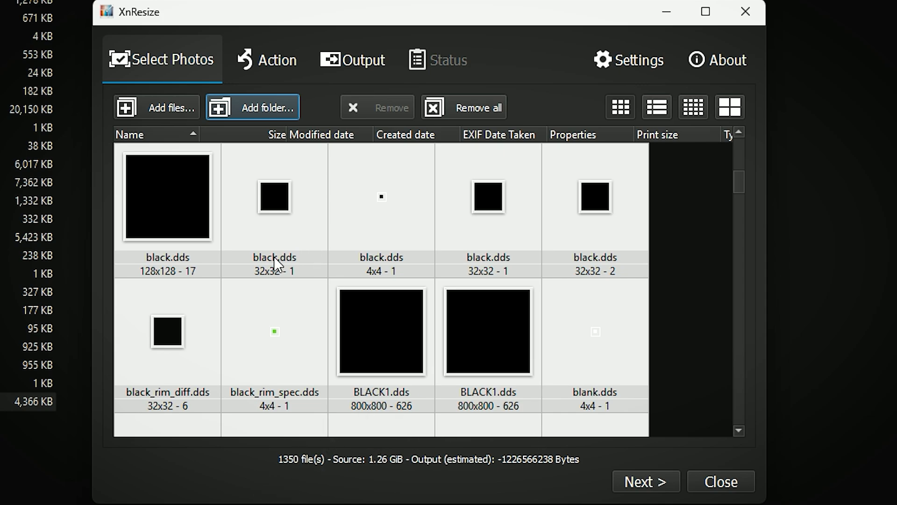
Apply the 50% resize preset and proceed to the output settings
{"action": "left_click", "coordinate": [279, 62]}
{"action": "left_click", "coordinate": [264, 137]}
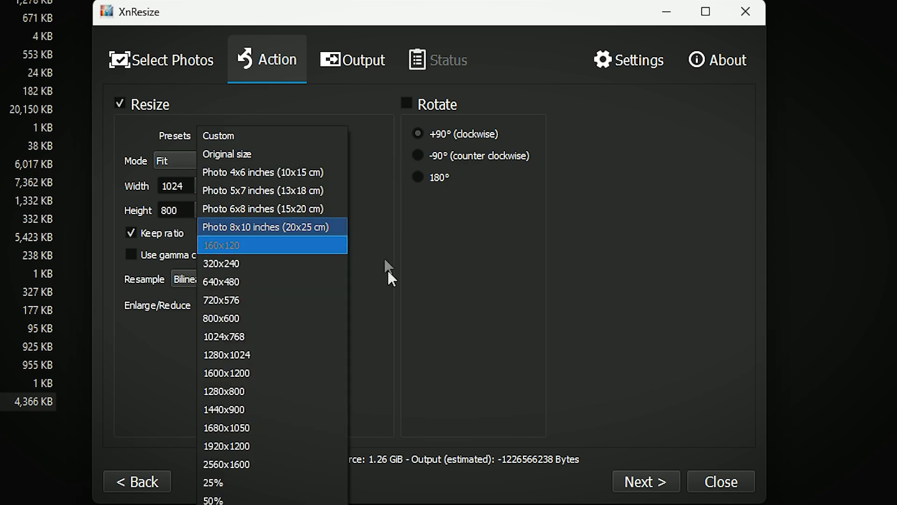
{"action": "left_click", "coordinate": [241, 499]}
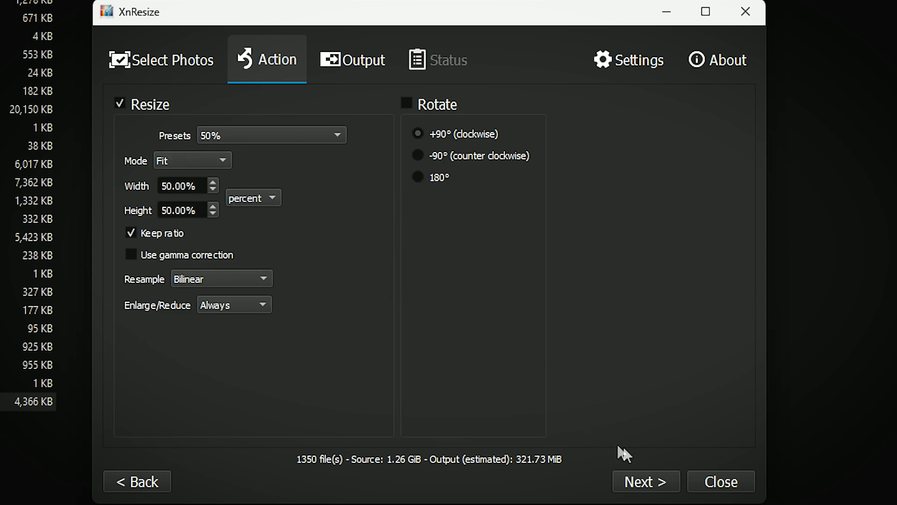
{"action": "left_click", "coordinate": [656, 478]}
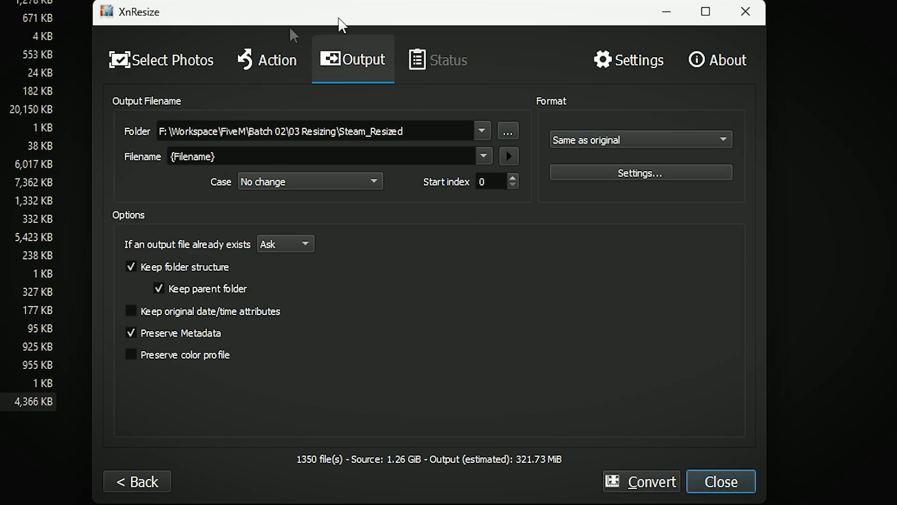
Browse for an output folder in FiveM\Batch 03\03 Resizing and copy the Extracted_YTDFiles folder name
{"action": "left_click", "coordinate": [505, 135]}
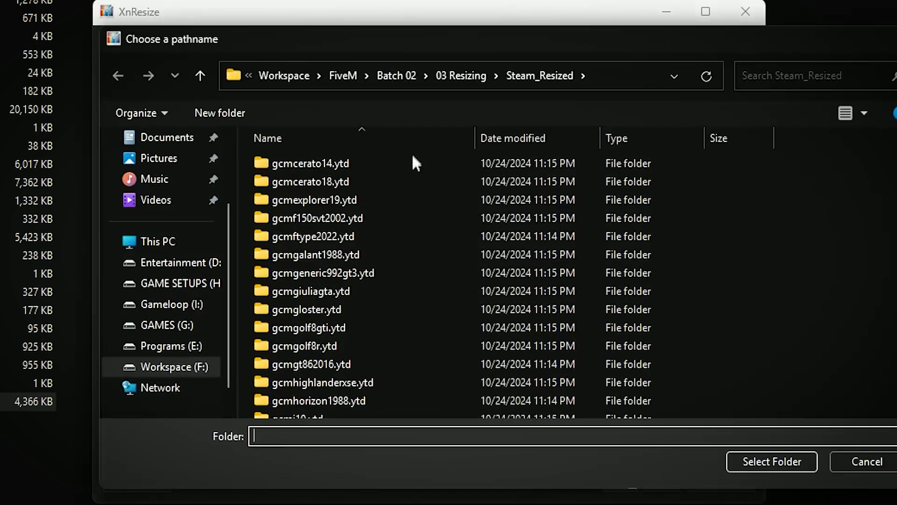
{"action": "left_click", "coordinate": [464, 77]}
{"action": "left_click", "coordinate": [480, 74]}
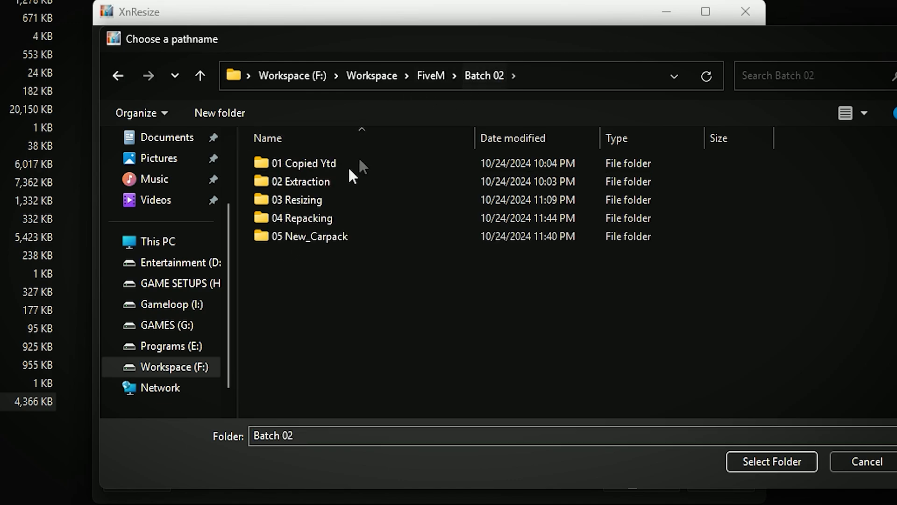
{"action": "left_click", "coordinate": [430, 75]}
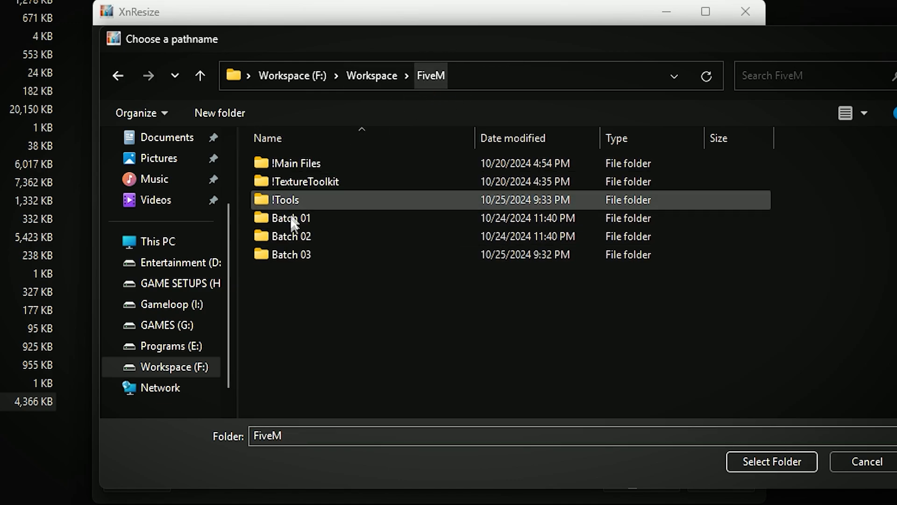
{"action": "double_click", "coordinate": [310, 256]}
{"action": "double_click", "coordinate": [309, 200]}
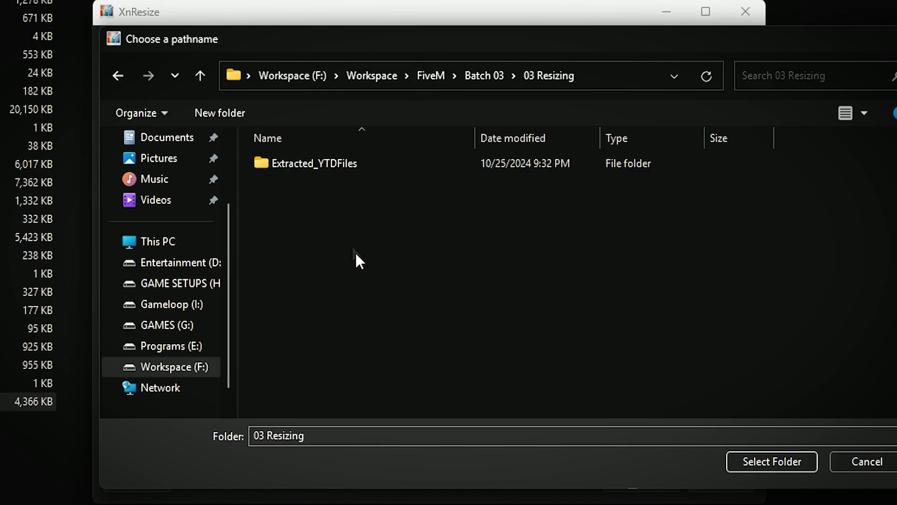
{"action": "left_click", "coordinate": [336, 164]}
{"action": "left_click", "coordinate": [337, 165]}
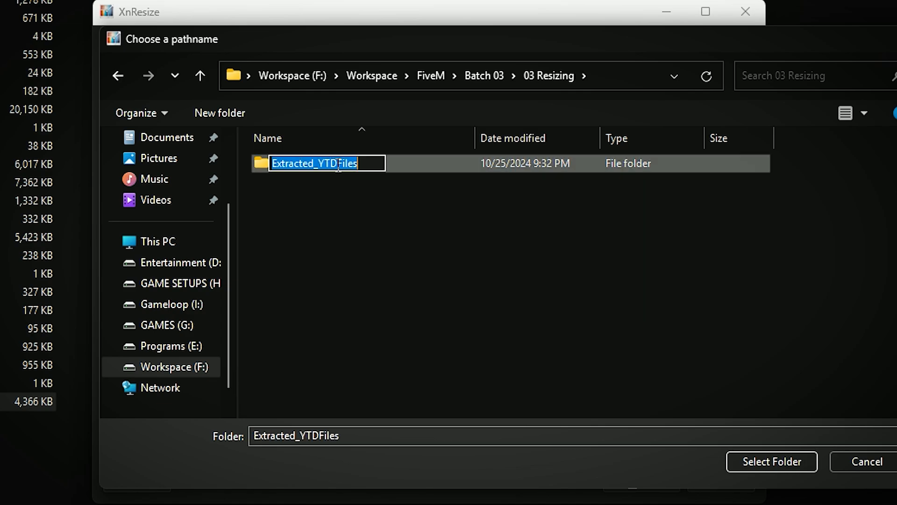
{"action": "left_click", "coordinate": [359, 282]}
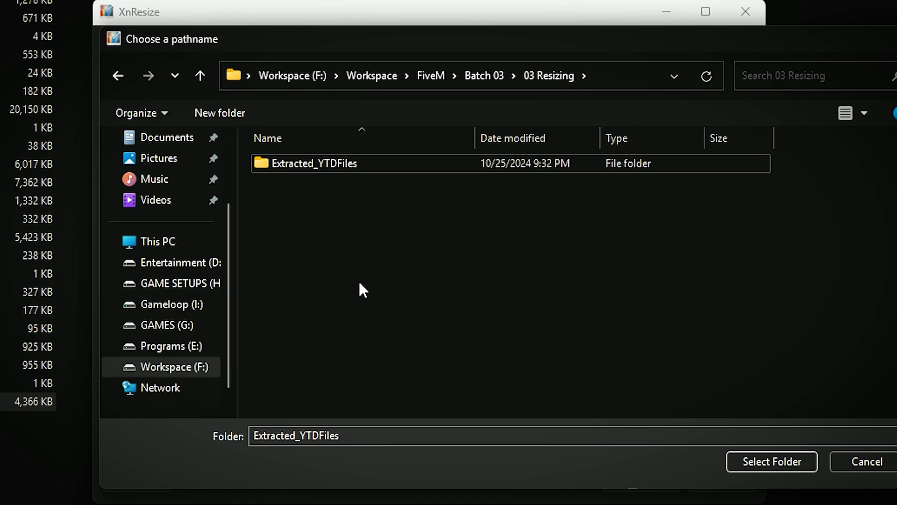
Create a new folder named Resized_YTDFiles inside 03 Resizing
{"action": "key", "text": "ctrl+shift+n"}
{"action": "type", "text": "Extracted_YTDFiles"}
{"action": "key", "text": "Left"}
{"action": "key", "text": "Left"}
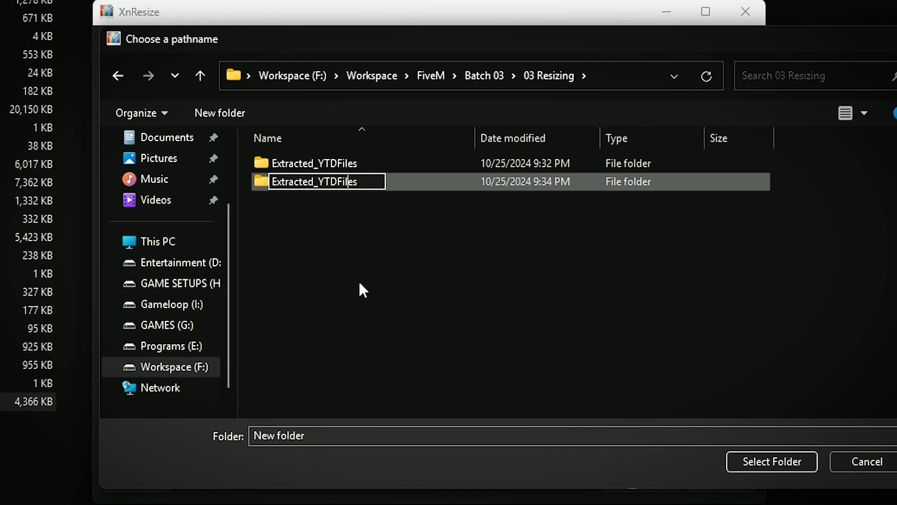
{"action": "key", "text": "Home"}
{"action": "key", "text": "shift+End"}
{"action": "key", "text": "shift+Left"}
{"action": "key", "text": "shift+Left"}
{"action": "key", "text": "shift+Left"}
{"action": "key", "text": "shift+Left"}
{"action": "key", "text": "shift+Left"}
{"action": "key", "text": "shift+Left"}
{"action": "key", "text": "shift+Left"}
{"action": "key", "text": "shift+Left"}
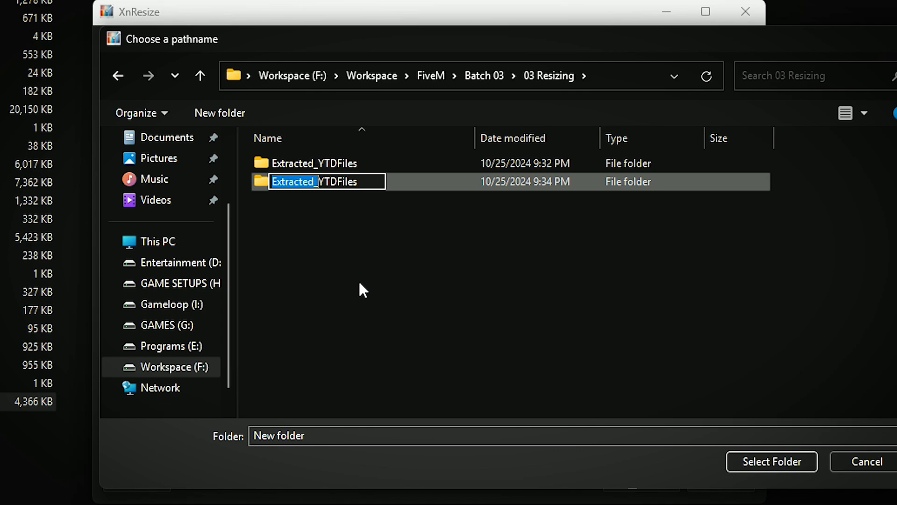
{"action": "key", "text": "shift+Left"}
{"action": "type", "text": "Resized"}
{"action": "key", "text": "Return"}
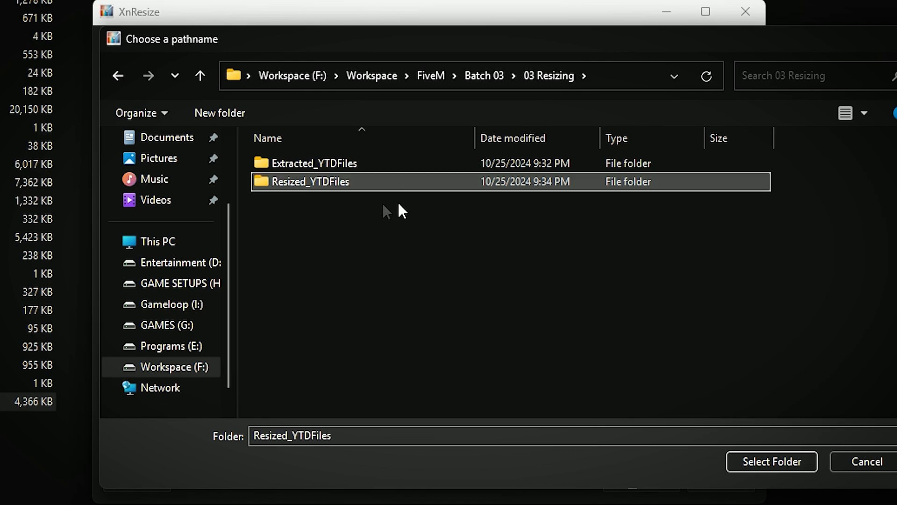
Set Resized_YTDFiles as the output folder and convert all the textures
{"action": "double_click", "coordinate": [400, 183]}
{"action": "left_click", "coordinate": [789, 468]}
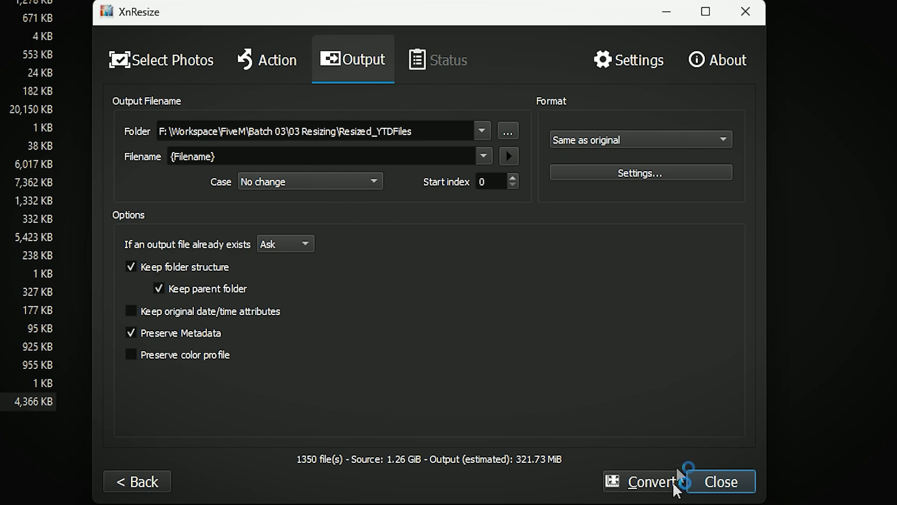
{"action": "left_click", "coordinate": [659, 478]}
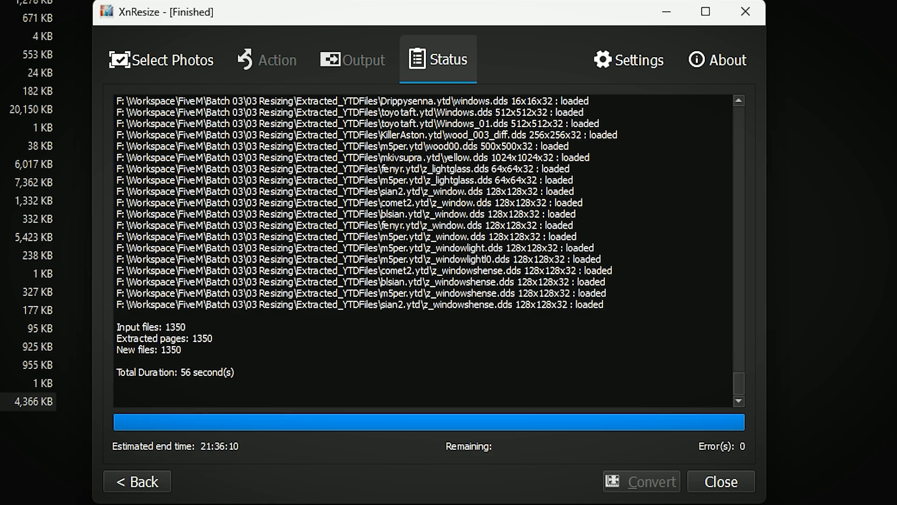
Review the end of the conversion log and close XnResize
{"action": "scroll", "coordinate": [336, 330], "scroll_direction": "up", "scroll_amount": 2}
{"action": "scroll", "coordinate": [349, 306], "scroll_direction": "down", "scroll_amount": 2}
{"action": "left_click", "coordinate": [725, 484]}
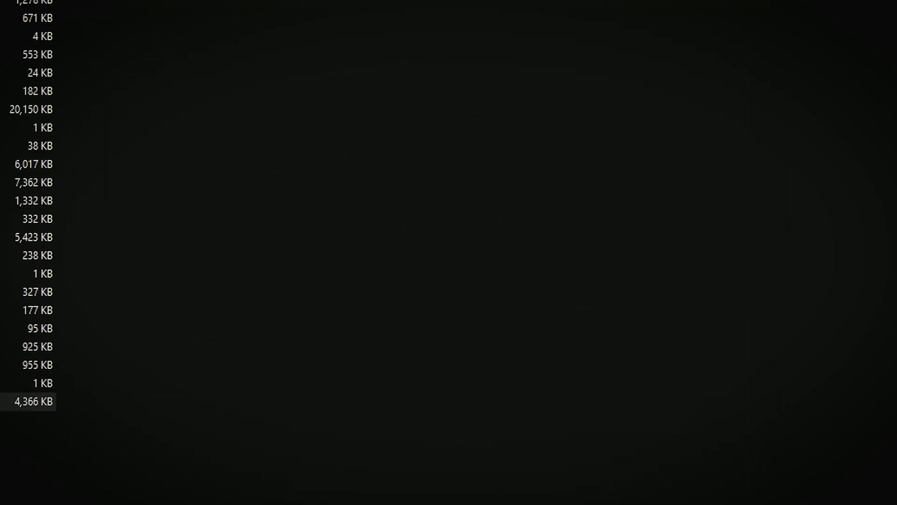
Check the size of the Resized_YTDFiles folder in its properties
{"action": "left_click", "coordinate": [226, 171]}
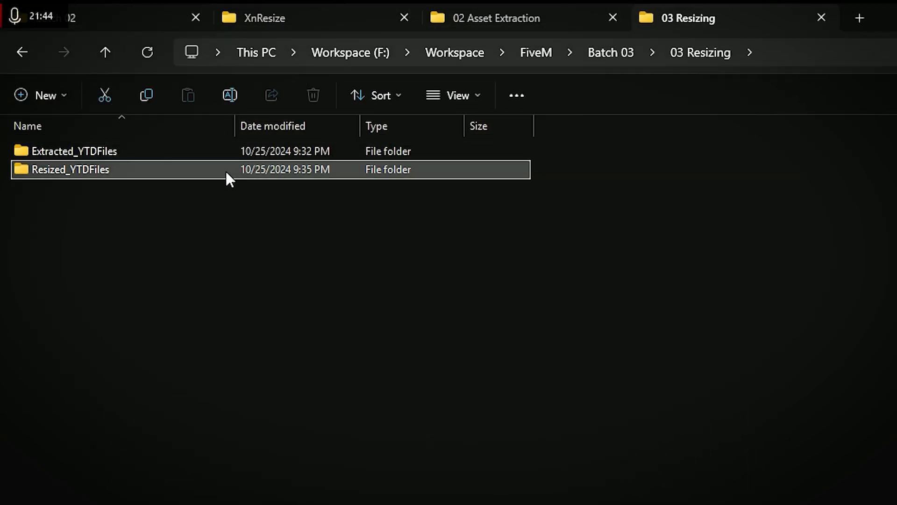
{"action": "key", "text": "alt+Return"}
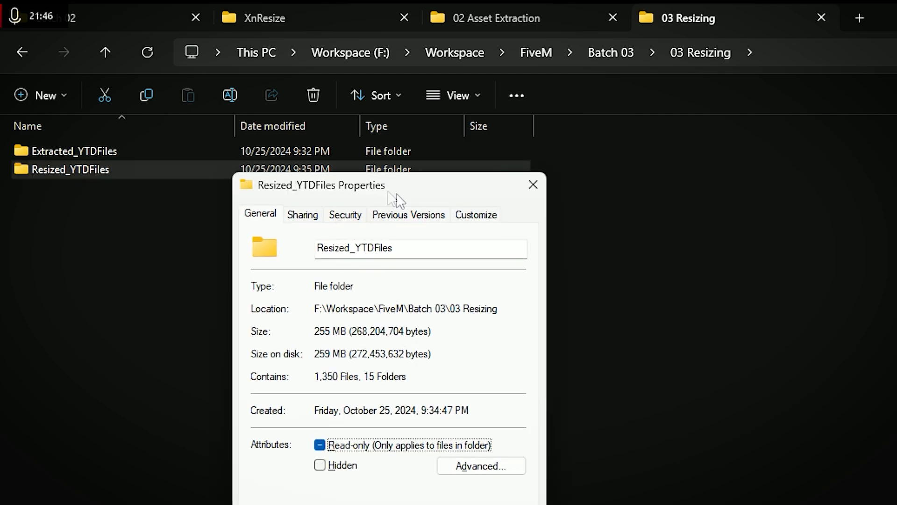
{"action": "left_click_drag", "start_coordinate": [389, 194], "coordinate": [799, 265]}
{"action": "left_click_drag", "start_coordinate": [847, 408], "coordinate": [685, 401]}
{"action": "left_click", "coordinate": [825, 423]}
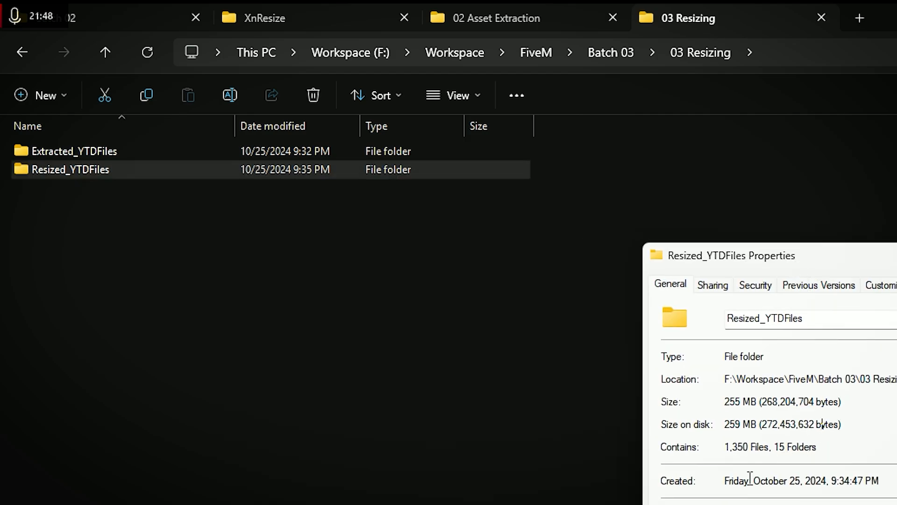
{"action": "key", "text": "Escape"}
Move all .ytd folders from the nested Extracted_YTDFiles folder up into Resized_YTDFiles
{"action": "double_click", "coordinate": [108, 172]}
{"action": "double_click", "coordinate": [113, 158]}
{"action": "double_click", "coordinate": [85, 317]}
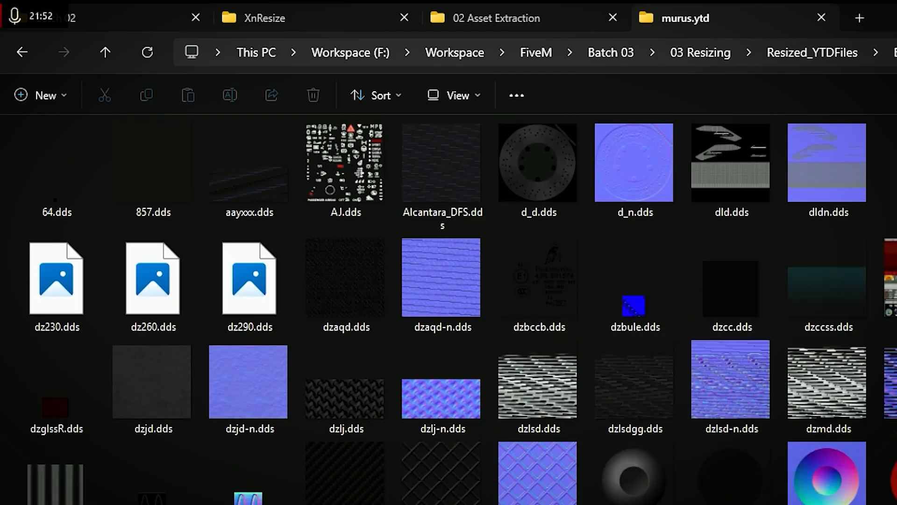
{"action": "key", "text": "alt+Left"}
{"action": "key", "text": "ctrl+a"}
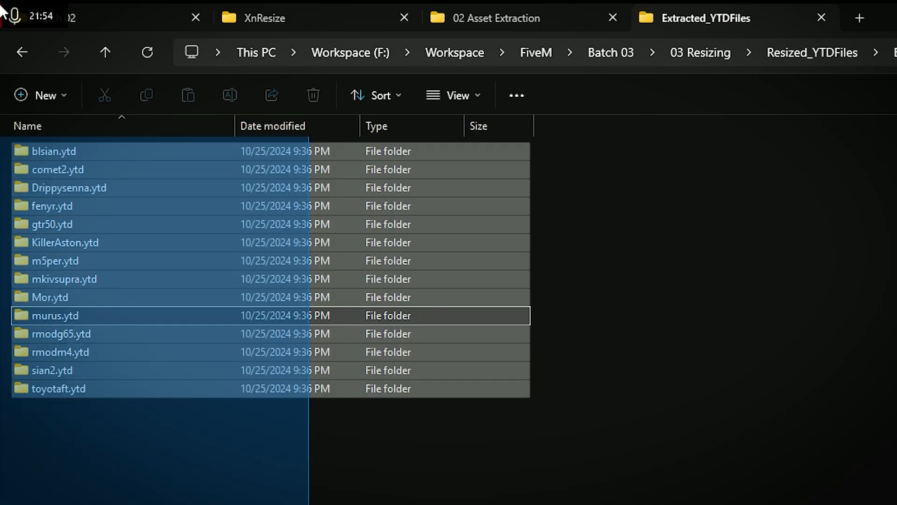
{"action": "key", "text": "ctrl+x"}
{"action": "left_click", "coordinate": [831, 60]}
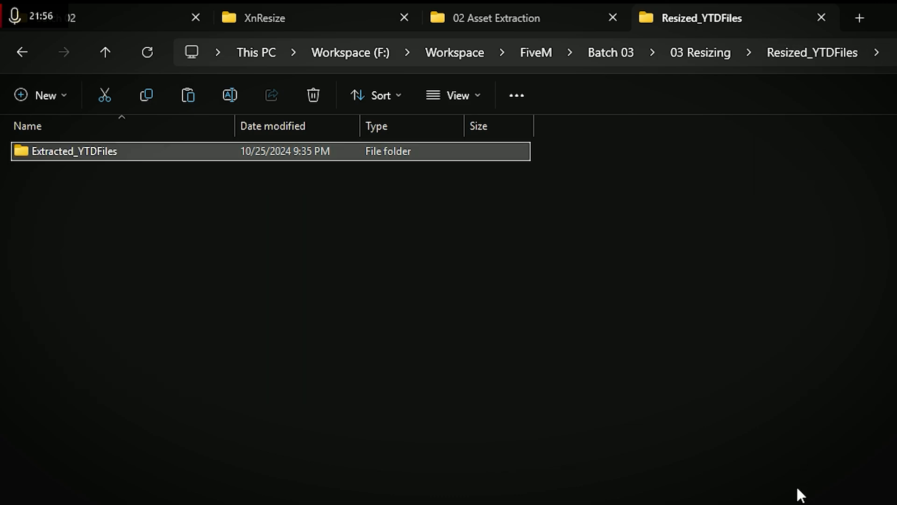
{"action": "key", "text": "ctrl+v"}
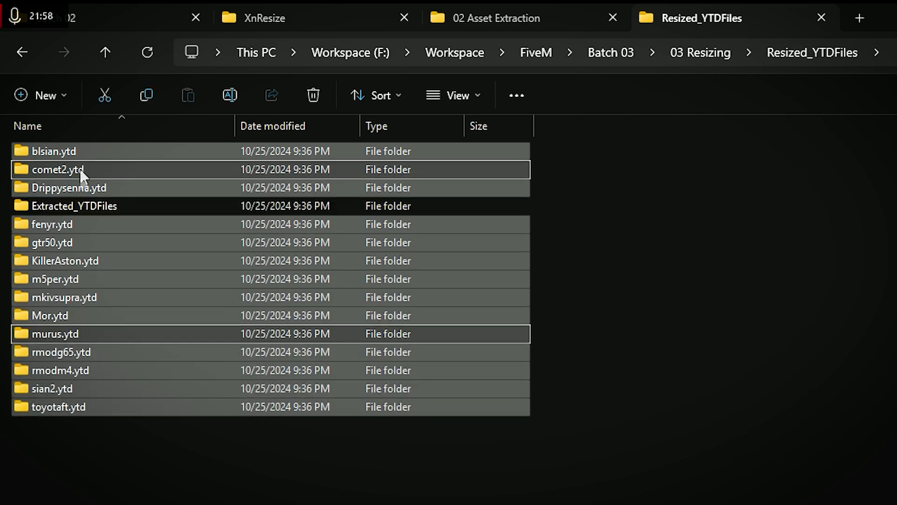
Check that the nested Extracted_YTDFiles folder inside Resized_YTDFiles is empty and permanently delete it
{"action": "left_click", "coordinate": [86, 207]}
{"action": "double_click", "coordinate": [234, 205]}
{"action": "key", "text": "alt+Left"}
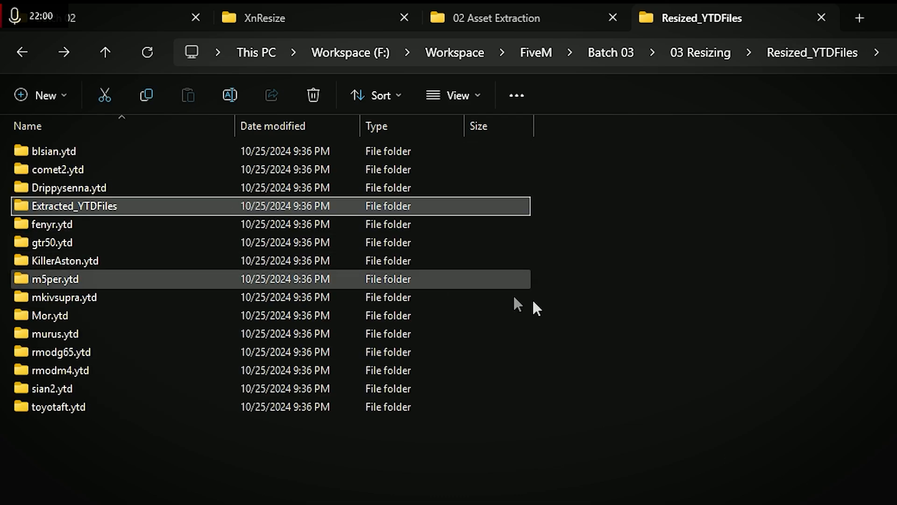
{"action": "key", "text": "shift+Delete"}
{"action": "key", "text": "Return"}
{"action": "key", "text": "ctrl+a"}
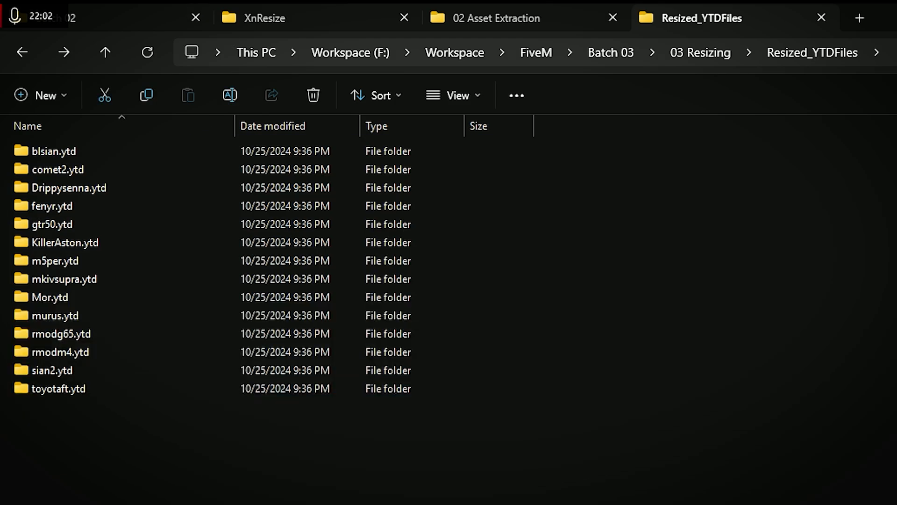
{"action": "left_click", "coordinate": [234, 462]}
Inspect the folder contents of Extracted_YTDFiles, including Mor.ytd, and of Resized_YTDFiles, including m5per.ytd
{"action": "left_click", "coordinate": [700, 52]}
{"action": "double_click", "coordinate": [38, 153]}
{"action": "key", "text": "ctrl+a"}
{"action": "double_click", "coordinate": [239, 299]}
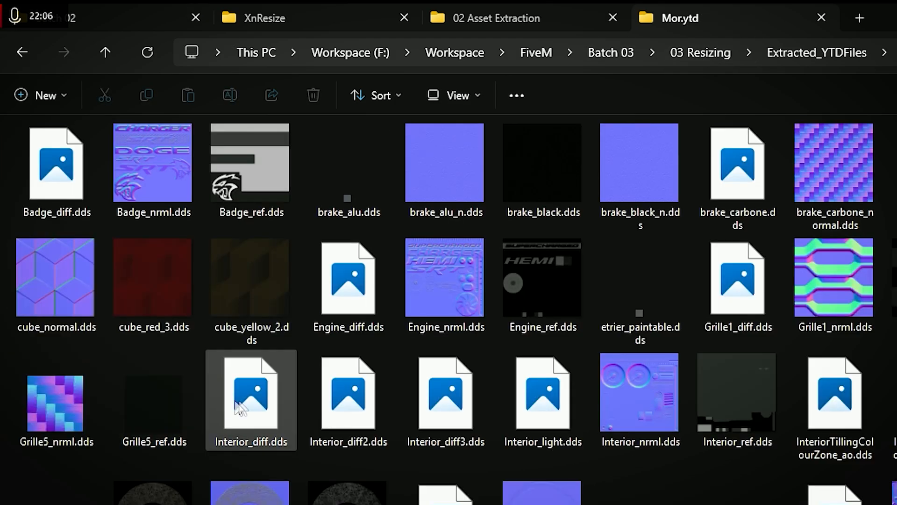
{"action": "left_click", "coordinate": [795, 52]}
{"action": "left_click", "coordinate": [701, 53]}
{"action": "left_click", "coordinate": [157, 175]}
{"action": "double_click", "coordinate": [156, 174]}
{"action": "key", "text": "ctrl+a"}
{"action": "double_click", "coordinate": [162, 257]}
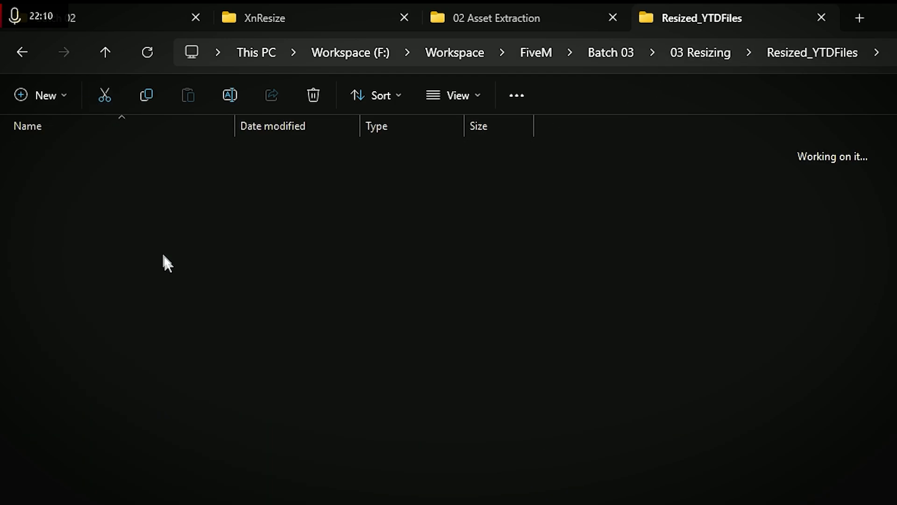
{"action": "left_click", "coordinate": [795, 52]}
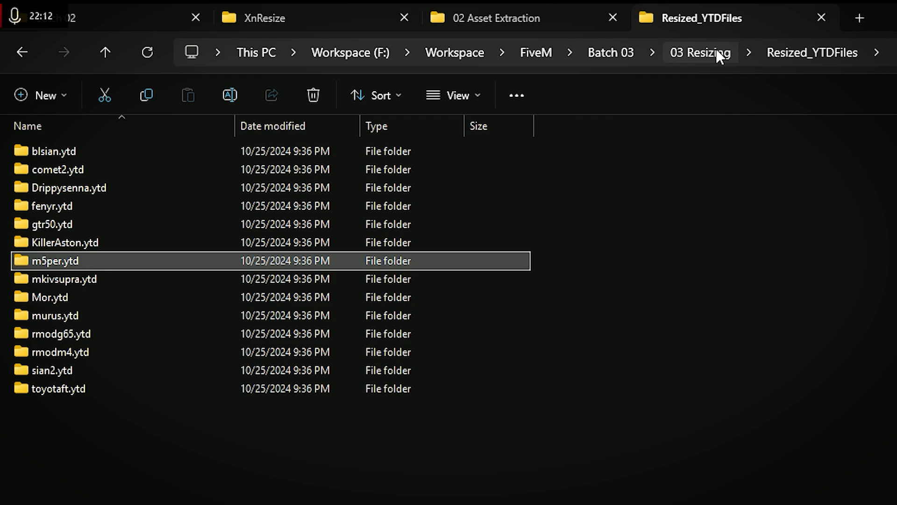
Compare the sizes of Extracted_YTDFiles and Resized_YTDFiles by viewing their properties side by side
{"action": "left_click", "coordinate": [716, 51]}
{"action": "key", "text": "alt+Return"}
{"action": "key", "text": "Escape"}
{"action": "left_click", "coordinate": [120, 152]}
{"action": "key", "text": "alt+Return"}
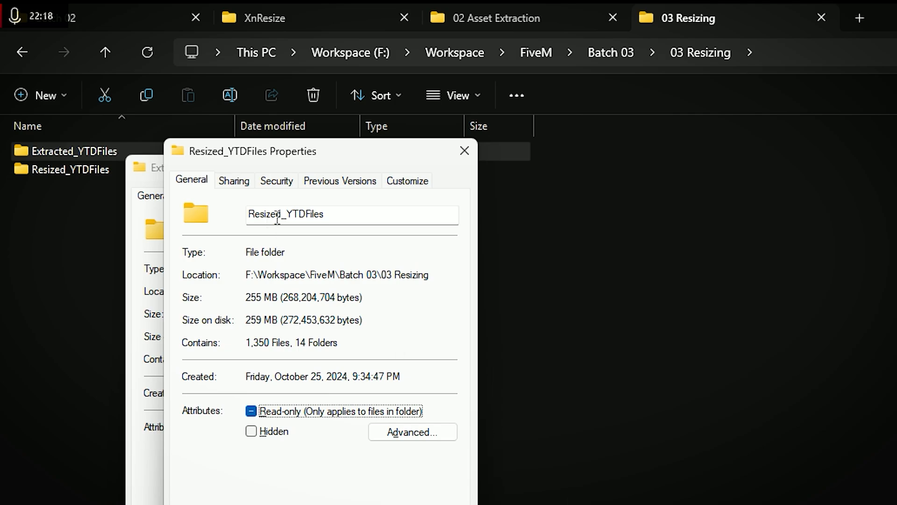
{"action": "left_click_drag", "start_coordinate": [300, 154], "coordinate": [571, 190]}
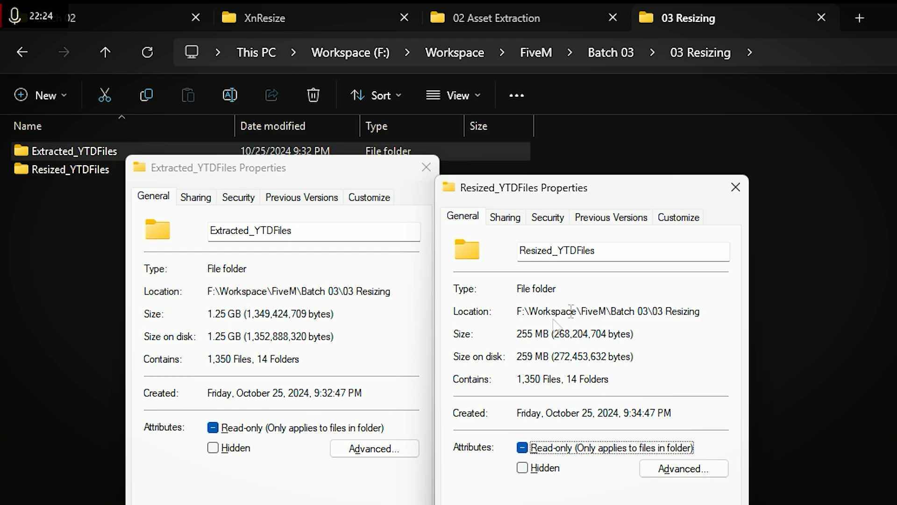
{"action": "left_click", "coordinate": [735, 187]}
Cut the Resized_YTDFiles folder and go up to the Batch 03 folder
{"action": "left_click", "coordinate": [229, 169]}
{"action": "key", "text": "ctrl+x"}
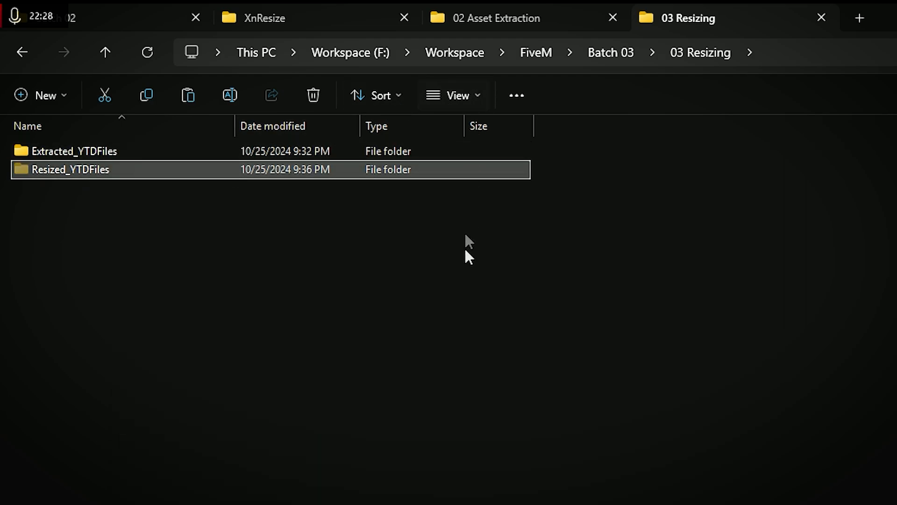
{"action": "left_click", "coordinate": [465, 262]}
{"action": "left_click", "coordinate": [172, 174]}
{"action": "left_click", "coordinate": [611, 53]}
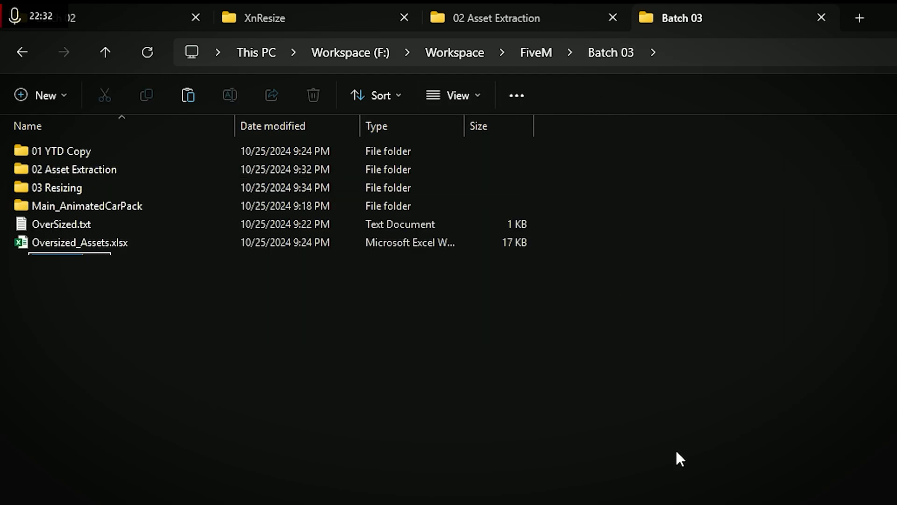
Create a folder named 04 Repacking in Batch 03 and paste the cut Resized_YTDFiles folder into it
{"action": "key", "text": "ctrl+shift+n"}
{"action": "key", "text": "BackSpace"}
{"action": "type", "text": "04"}
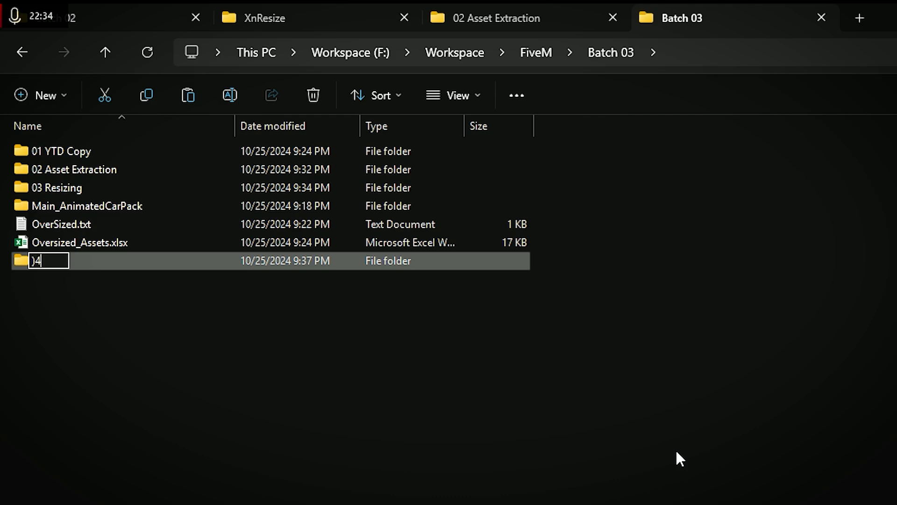
{"action": "key", "text": "BackSpace"}
{"action": "key", "text": "BackSpace"}
{"action": "type", "text": "04 Repacking"}
{"action": "key", "text": "Return"}
{"action": "key", "text": "Return"}
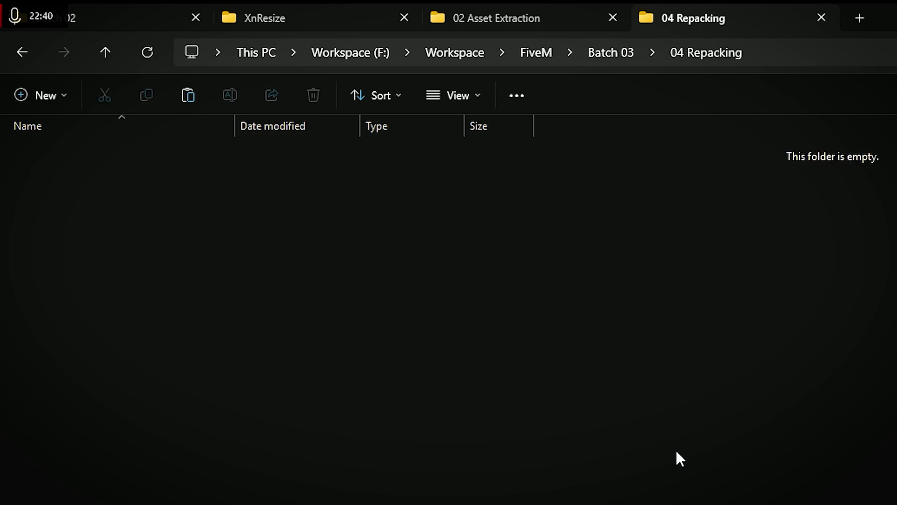
{"action": "key", "text": "ctrl+v"}
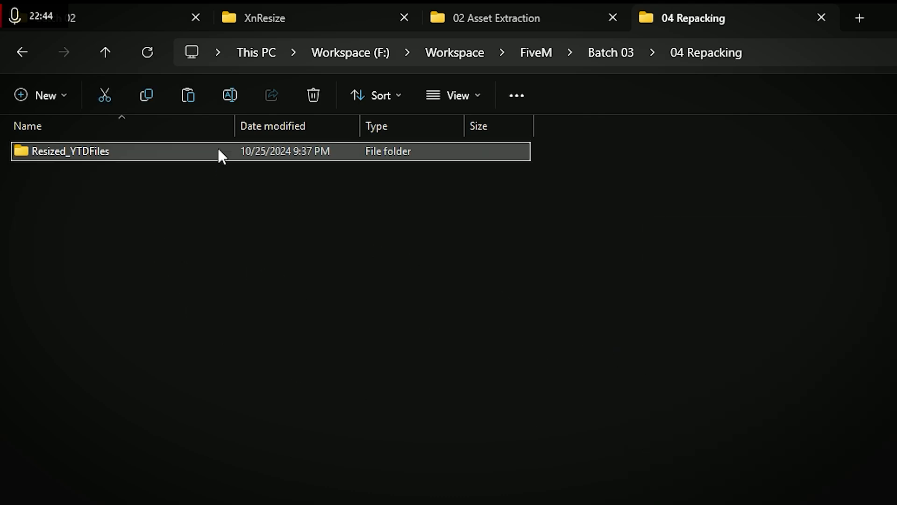
Copy the Resized_YTDFiles folder from 04 Repacking into 02 Asset Extraction under GTAV\FiveM_Files on the G: drive
{"action": "right_click", "coordinate": [218, 150]}
{"action": "left_click", "coordinate": [292, 171]}
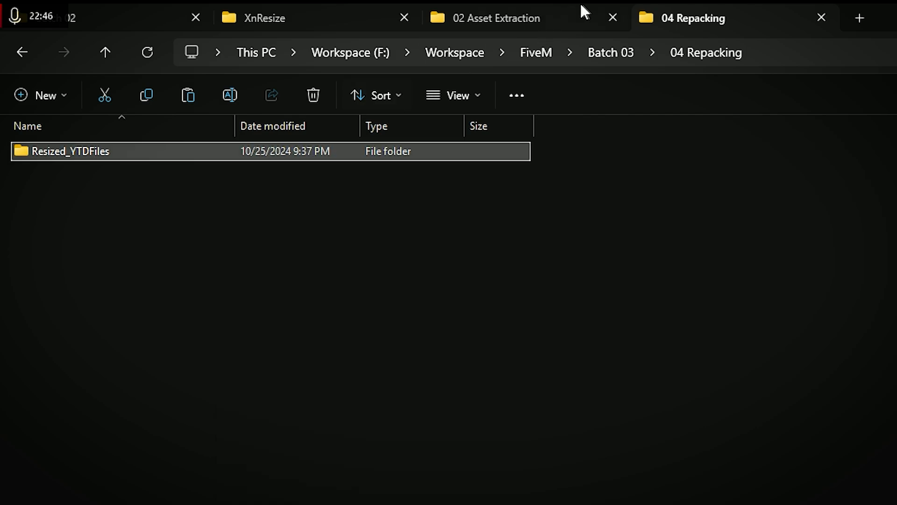
{"action": "left_click", "coordinate": [512, 3]}
{"action": "left_click", "coordinate": [293, 4]}
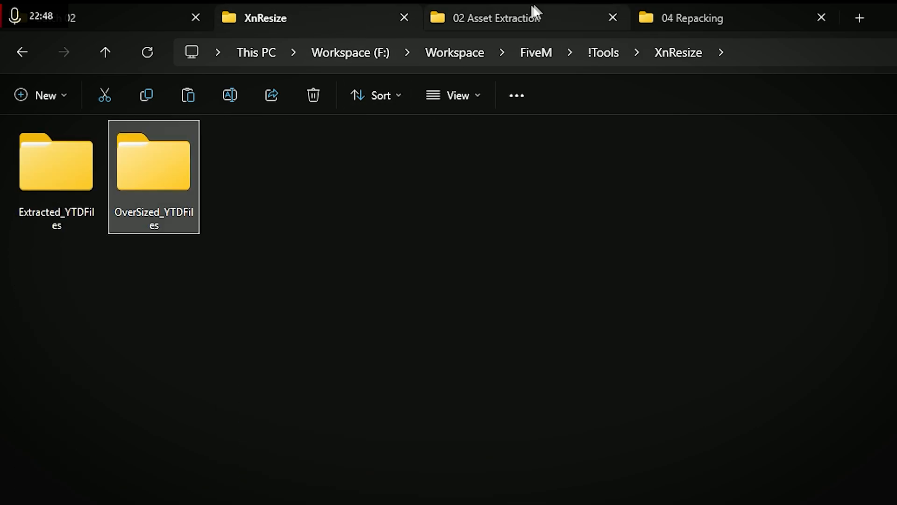
{"action": "left_click", "coordinate": [537, 10]}
{"action": "left_click", "coordinate": [320, 367]}
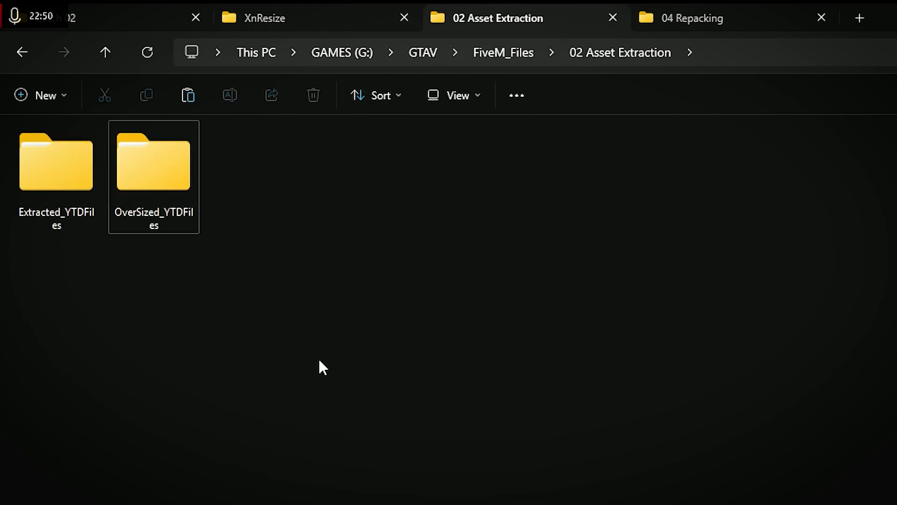
{"action": "key", "text": "ctrl+v"}
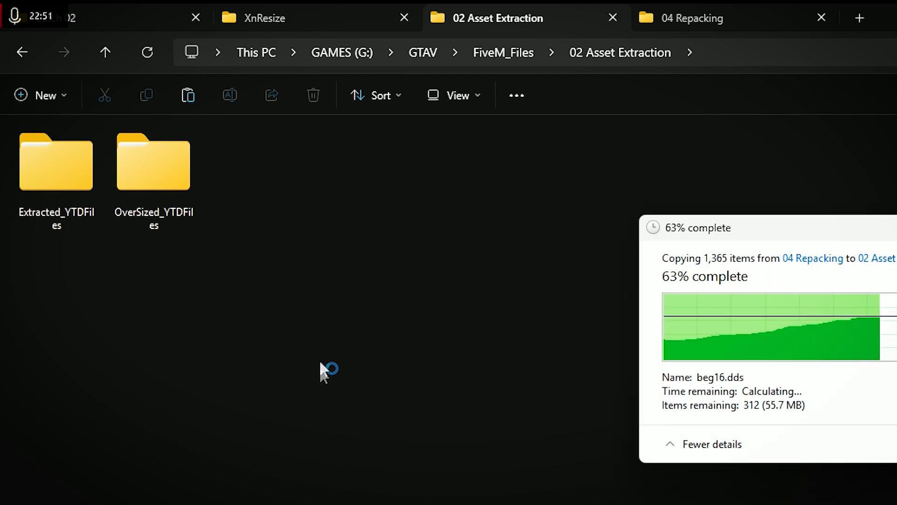
Check the contents of Extracted_YTDFiles in 02 Asset Extraction and permanently delete that folder
{"action": "left_click_drag", "start_coordinate": [72, 290], "coordinate": [38, 92]}
{"action": "double_click", "coordinate": [72, 176]}
{"action": "key", "text": "alt+Left"}
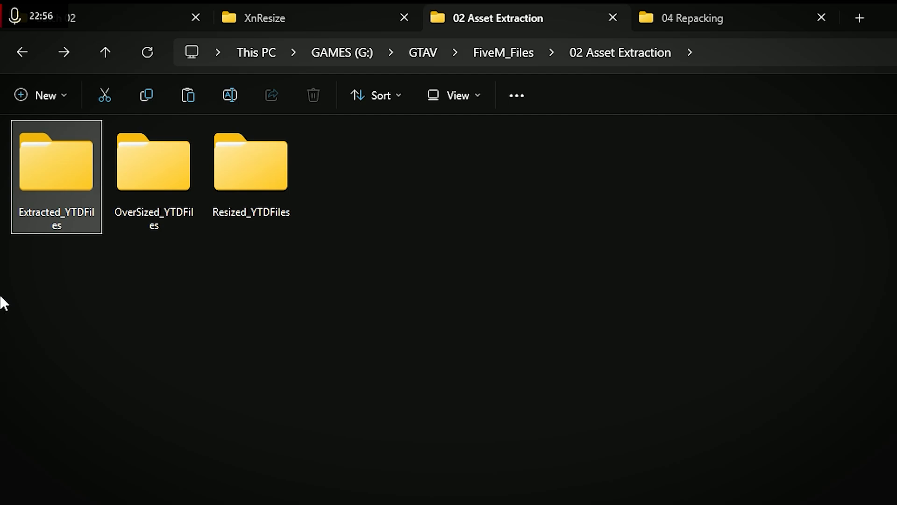
{"action": "key", "text": "shift+Delete"}
{"action": "key", "text": "Return"}
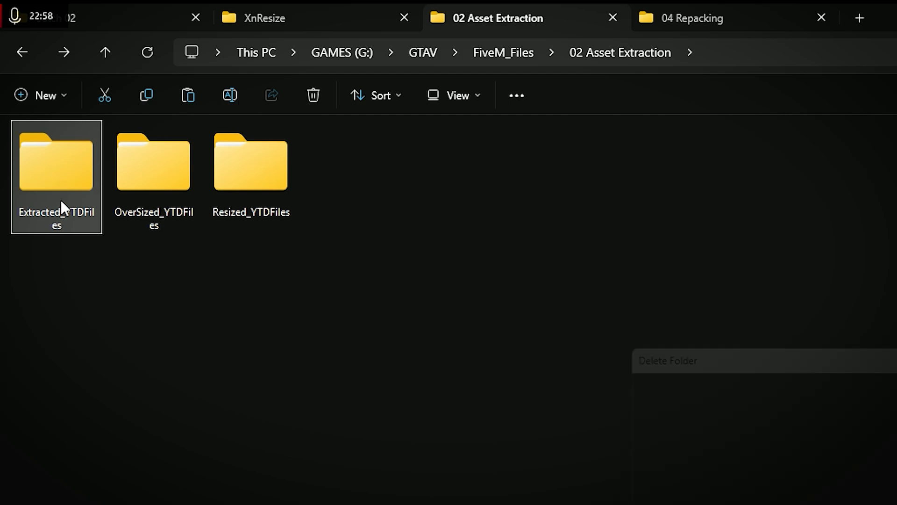
Review the XnResize, 04 Repacking and Batch 02 folders, and return to 02 Asset Extraction
{"action": "left_click", "coordinate": [311, 11]}
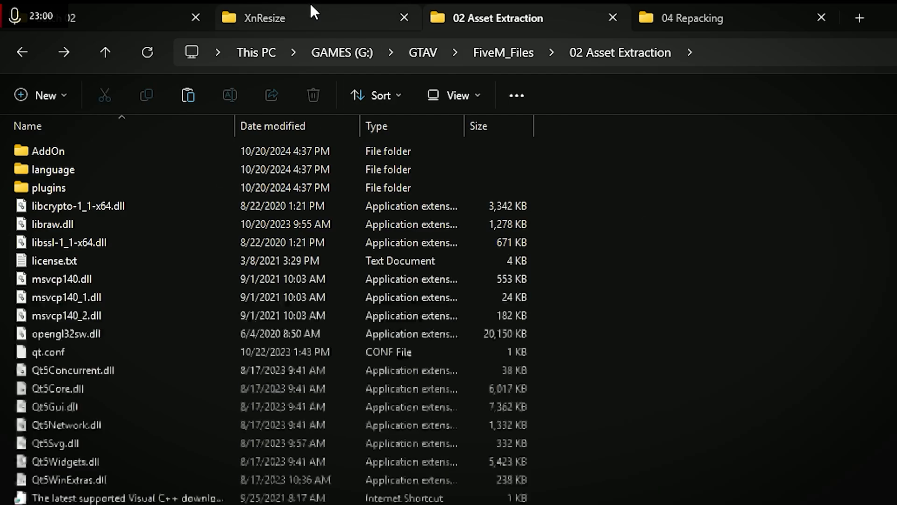
{"action": "left_click", "coordinate": [479, 21]}
{"action": "left_click", "coordinate": [717, 14]}
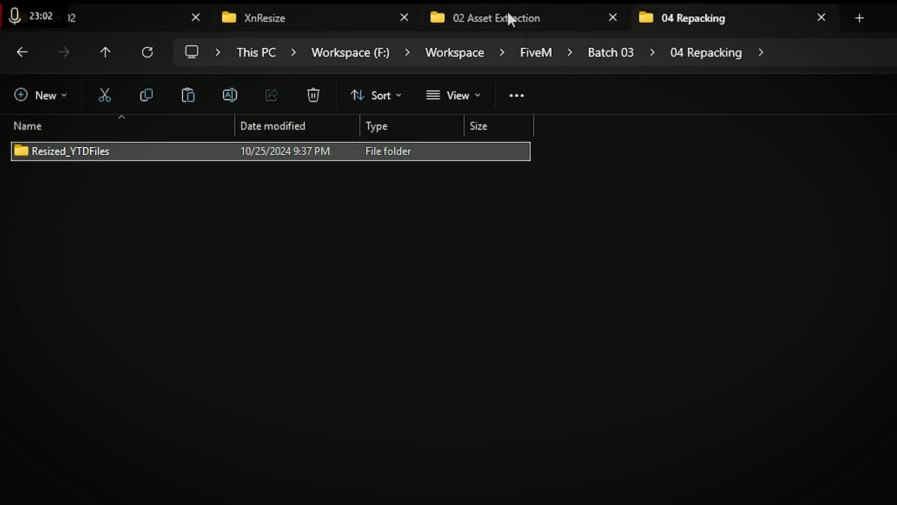
{"action": "left_click", "coordinate": [139, 6]}
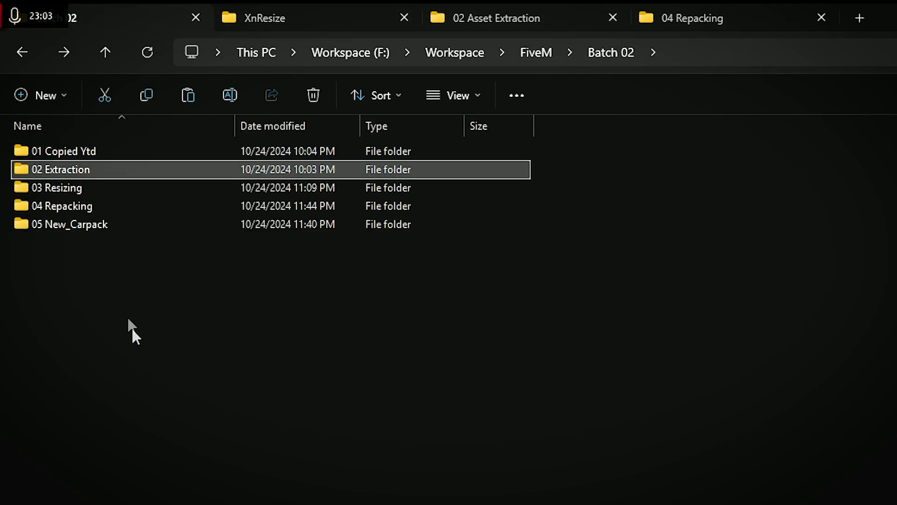
{"action": "left_click", "coordinate": [77, 206]}
{"action": "left_click", "coordinate": [680, 14]}
{"action": "left_click", "coordinate": [495, 17]}
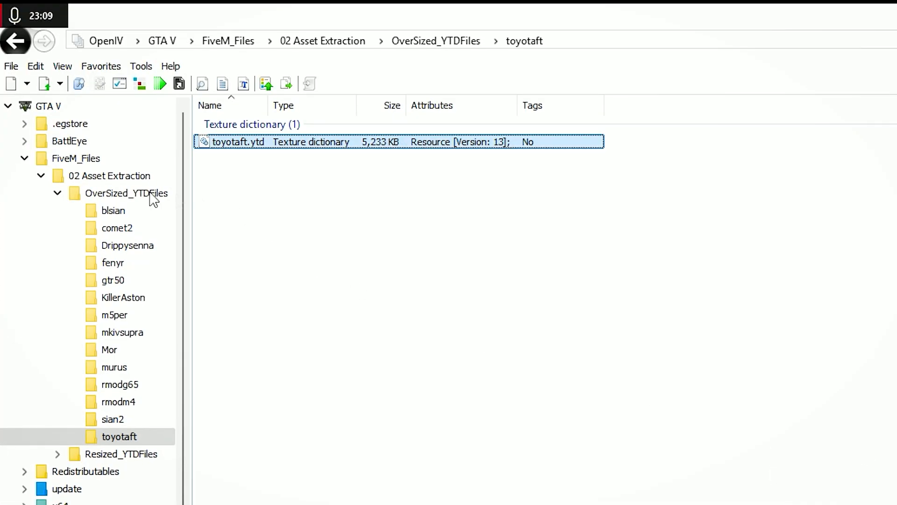
In OpenIV, examine the subfolders of OverSized_YTDFiles and Resized_YTDFiles, including blsian and Drippysenna.ytd
{"action": "left_click", "coordinate": [58, 193]}
{"action": "left_click", "coordinate": [58, 193]}
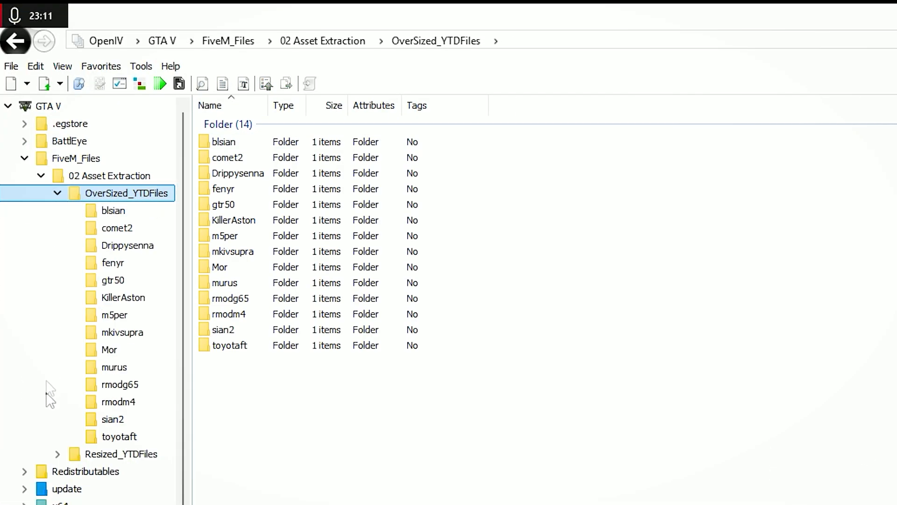
{"action": "left_click", "coordinate": [57, 454]}
{"action": "left_click", "coordinate": [110, 216]}
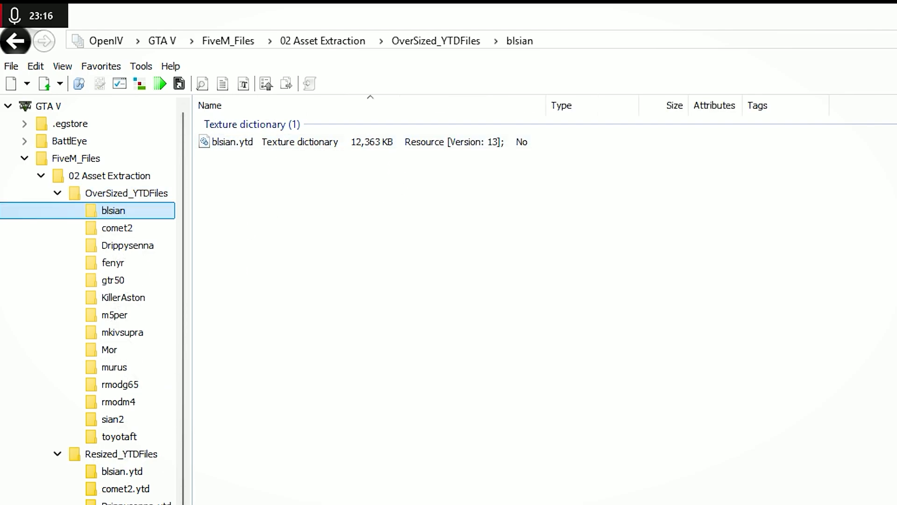
{"action": "left_click", "coordinate": [140, 502]}
{"action": "scroll", "coordinate": [146, 497], "scroll_direction": "down", "scroll_amount": 4}
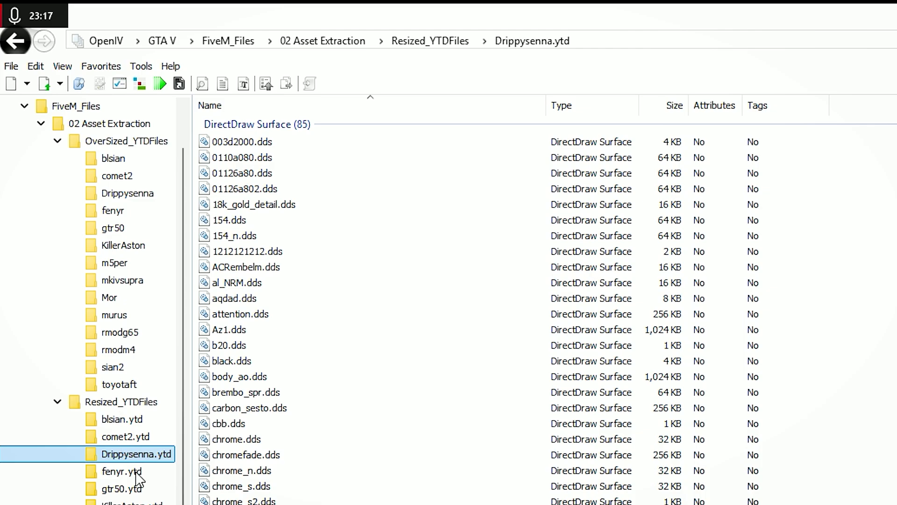
{"action": "scroll", "coordinate": [139, 479], "scroll_direction": "up", "scroll_amount": 1}
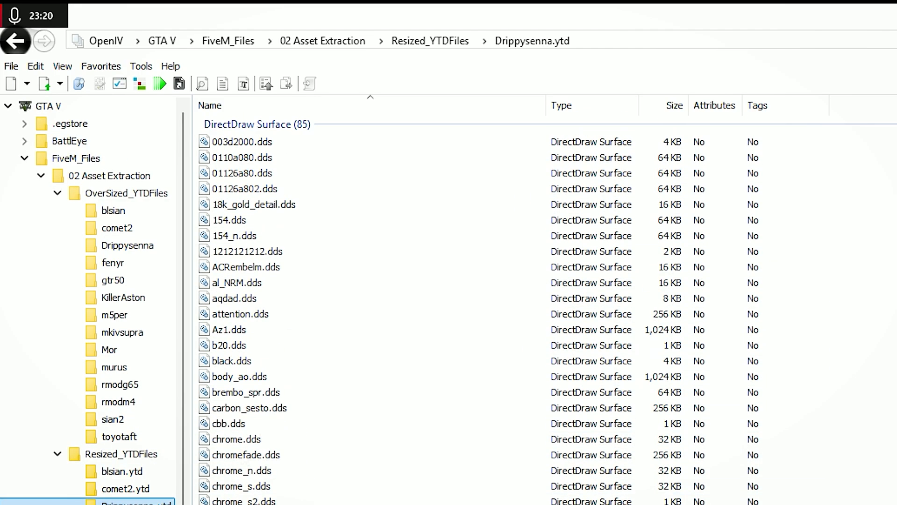
{"action": "left_click", "coordinate": [112, 504]}
{"action": "left_click", "coordinate": [65, 459]}
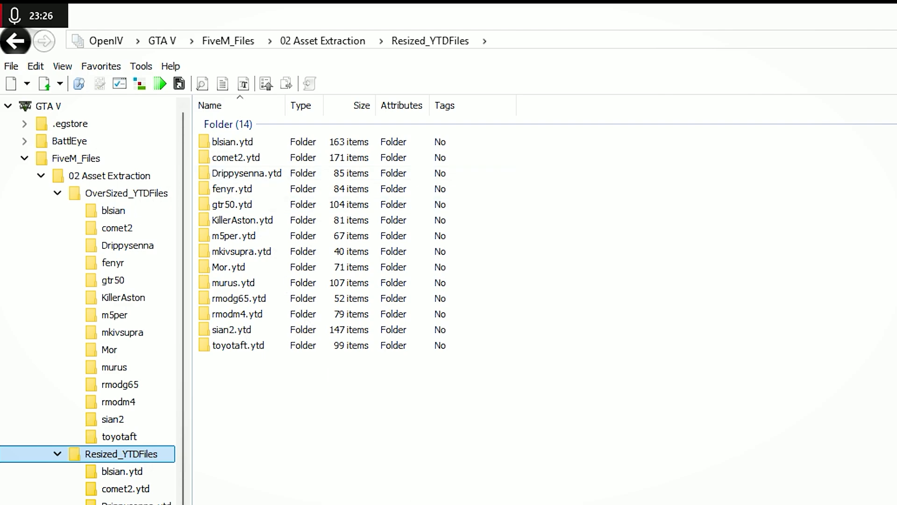
{"action": "left_click", "coordinate": [121, 193]}
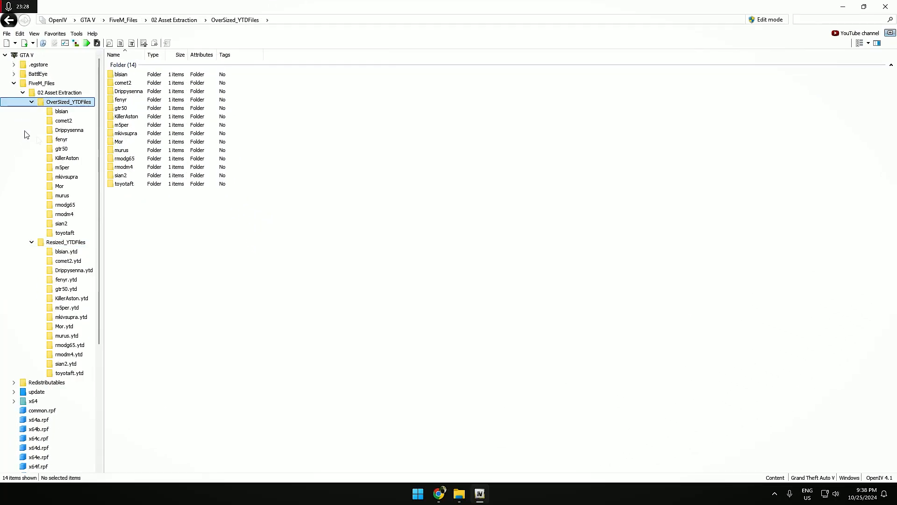
Switch to File Explorer and rename the Resized_YTDFiles folder in 02 Asset Extraction as ResizedAssets_YTDFiles
{"action": "left_click", "coordinate": [459, 494]}
{"action": "left_click", "coordinate": [82, 114]}
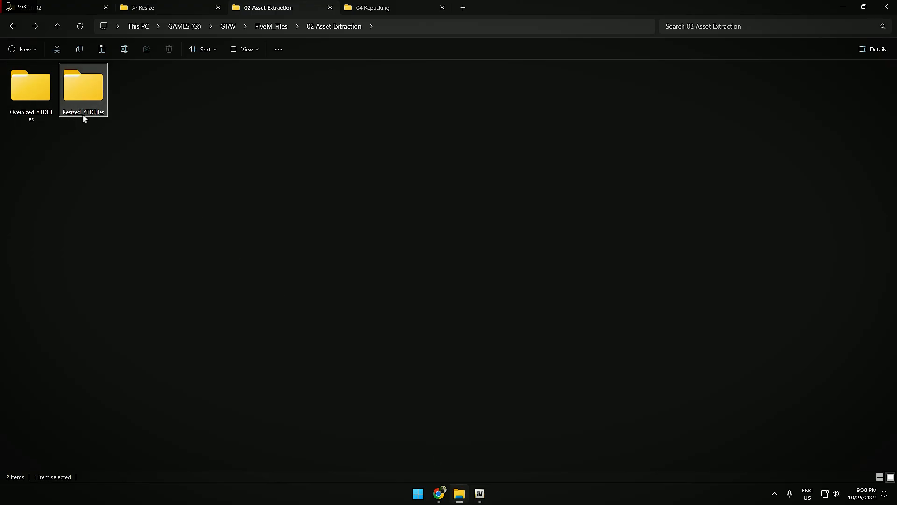
{"action": "left_click", "coordinate": [81, 113]}
{"action": "left_click", "coordinate": [82, 112]}
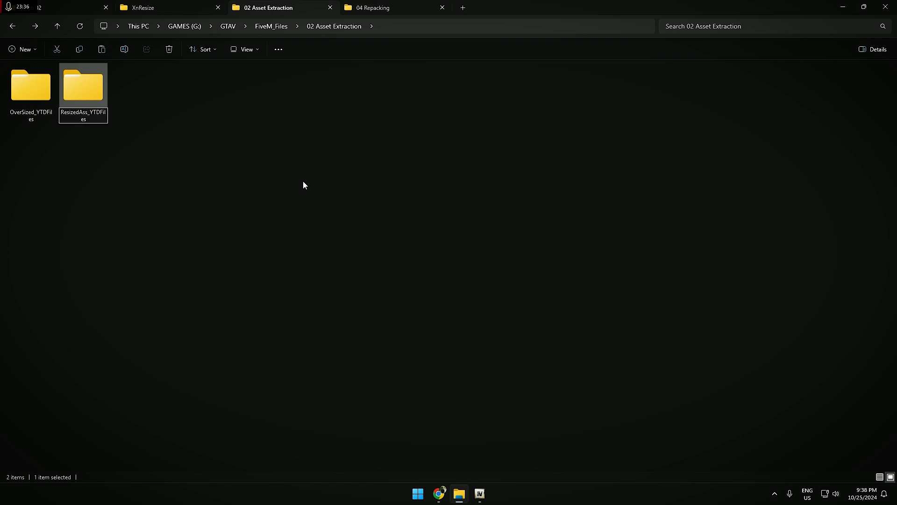
{"action": "key", "text": "Return"}
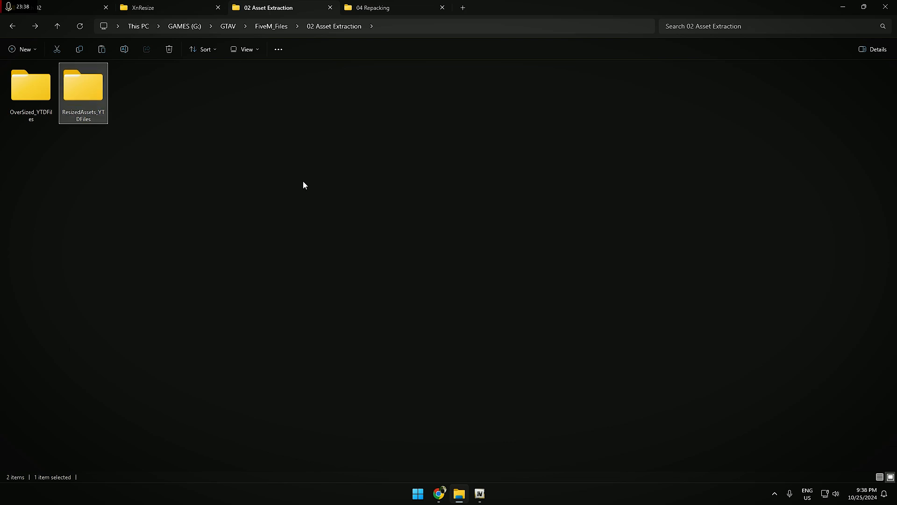
Rename the OverSized_YTDFiles folder in 02 Asset Extraction as RePacked_YTDFiles
{"action": "left_click", "coordinate": [23, 100]}
{"action": "left_click", "coordinate": [32, 117]}
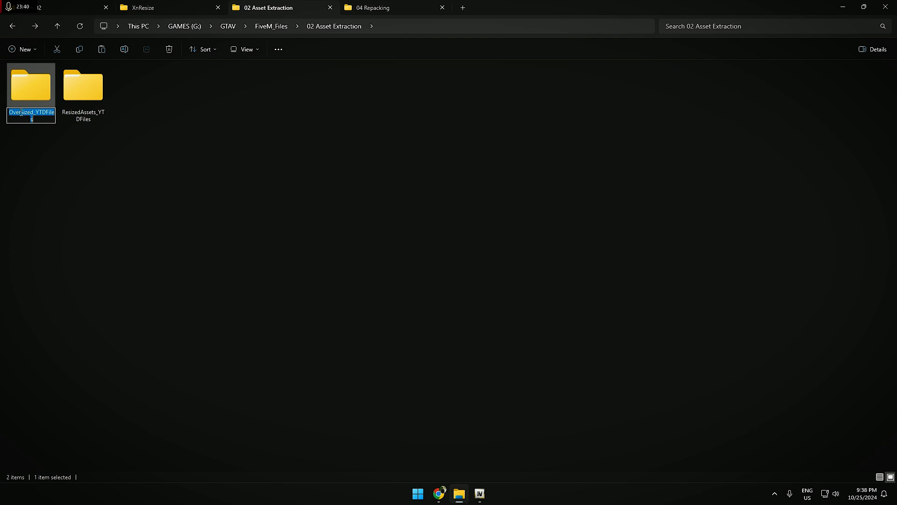
{"action": "type", "text": "Re"}
{"action": "left_click", "coordinate": [169, 195]}
{"action": "left_click", "coordinate": [29, 114]}
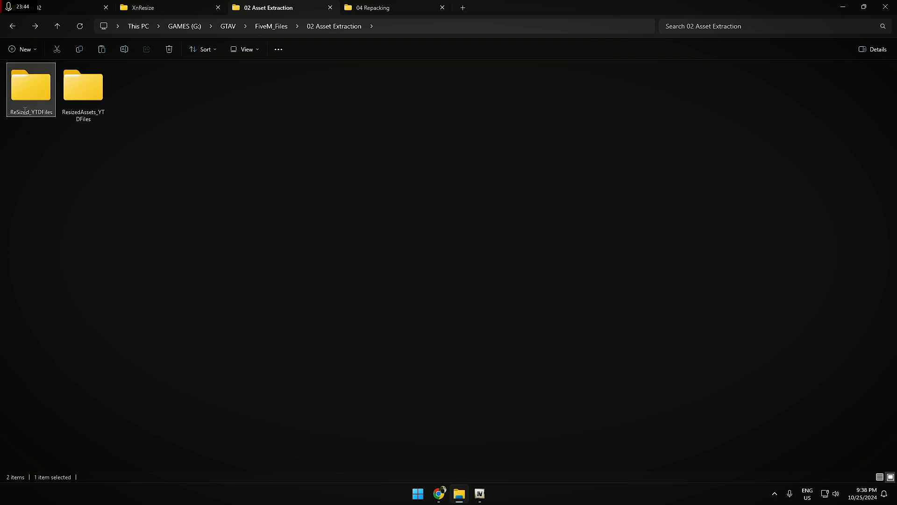
{"action": "left_click", "coordinate": [32, 113]}
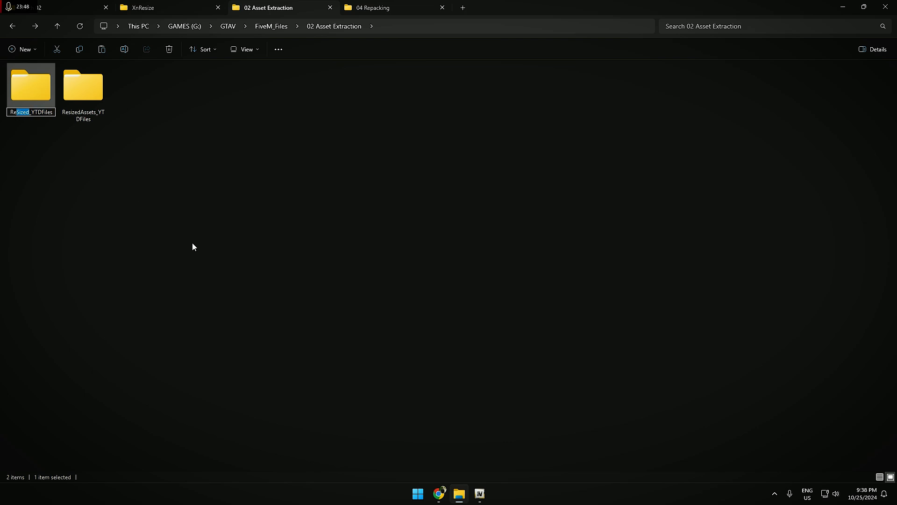
{"action": "key", "text": "Return"}
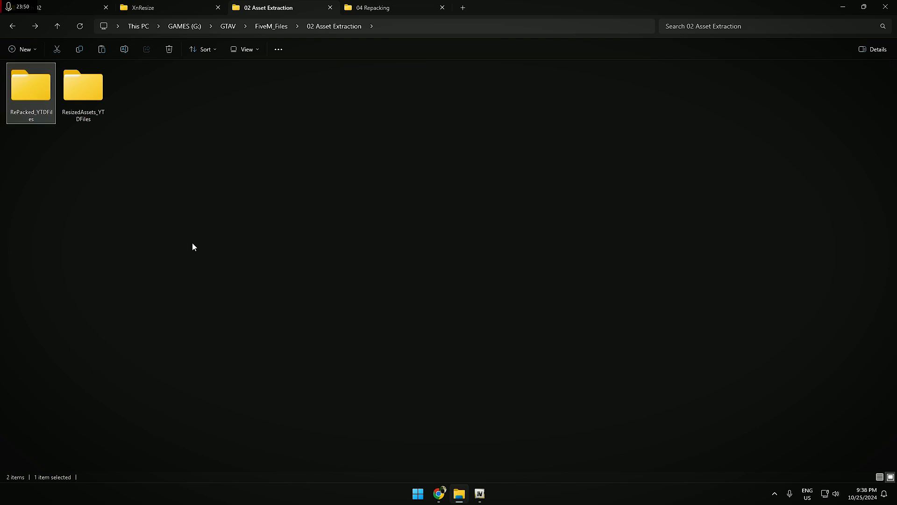
{"action": "left_click", "coordinate": [155, 255]}
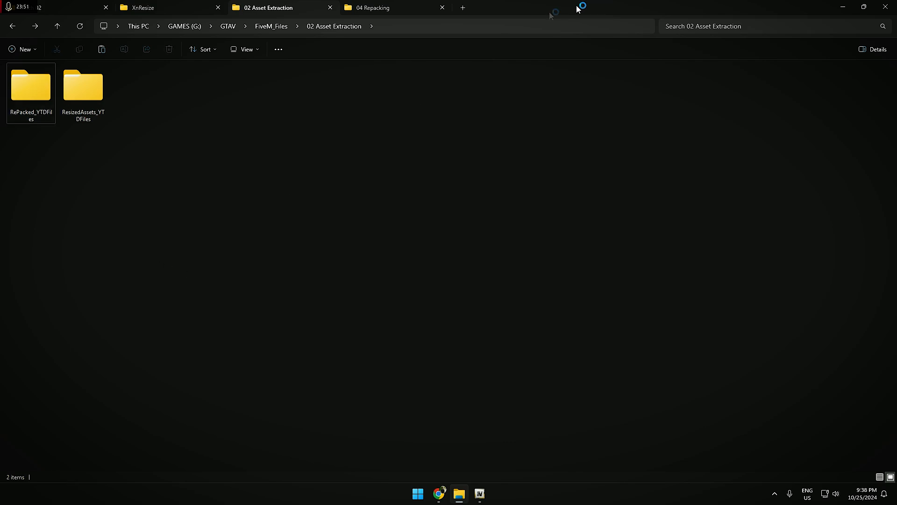
Dock the OpenIV window to the left half of the screen and bring File Explorer back up
{"action": "left_click", "coordinate": [845, 7]}
{"action": "key", "text": "super+Left"}
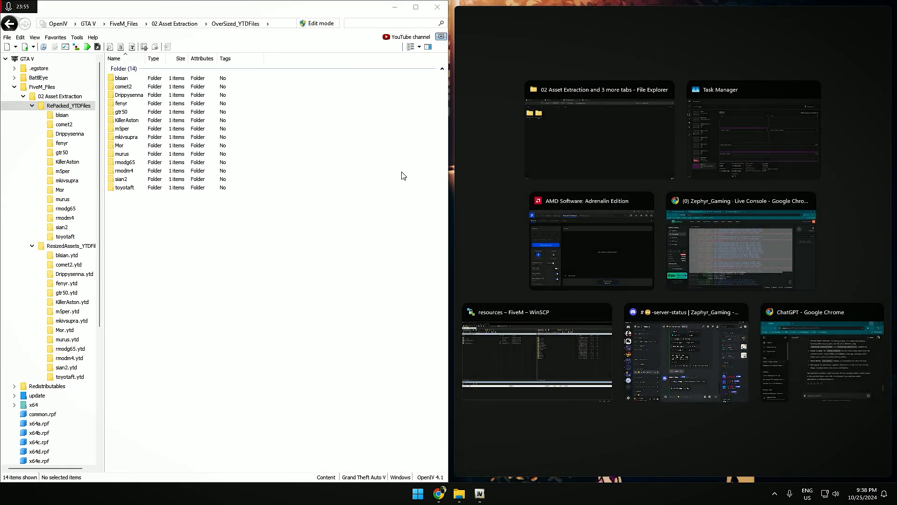
{"action": "left_click", "coordinate": [354, 239]}
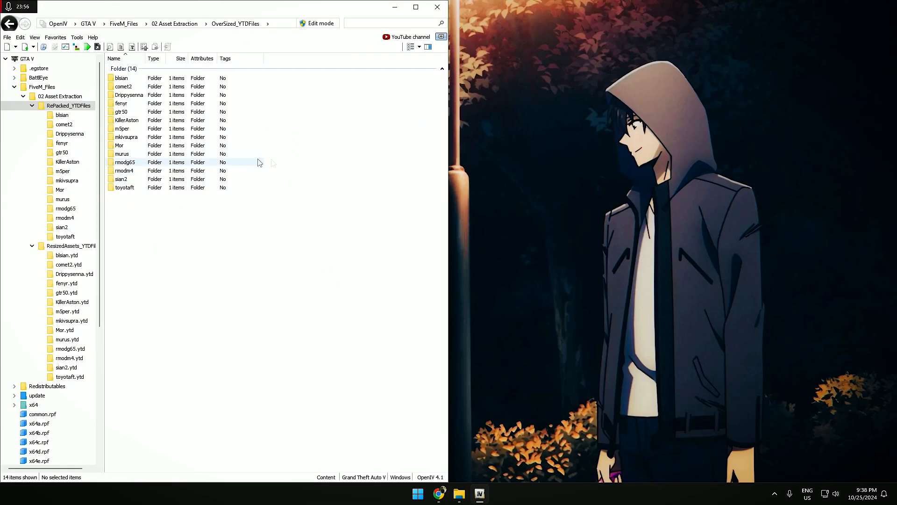
{"action": "left_click", "coordinate": [460, 491]}
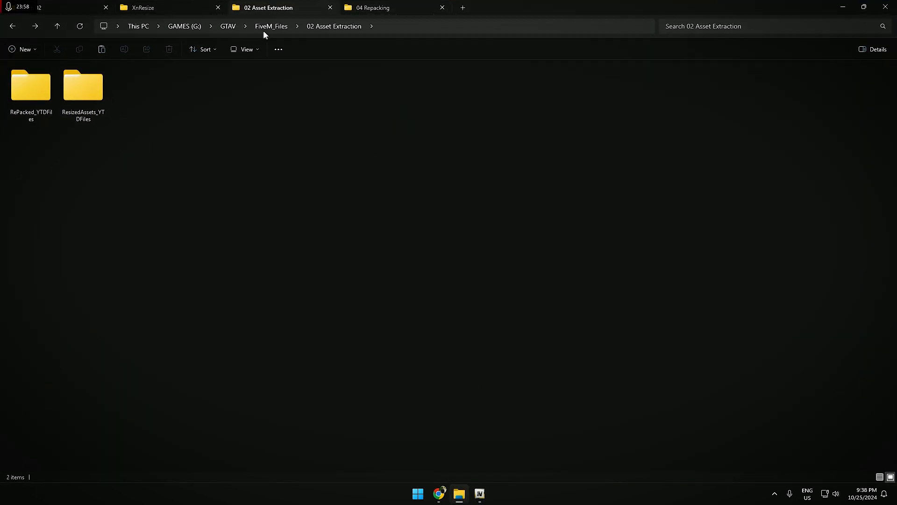
Open the ResizedAssets_YTDFiles folder and dock File Explorer beside OpenIV on the right half of the screen
{"action": "double_click", "coordinate": [51, 98]}
{"action": "key", "text": "alt+Left"}
{"action": "double_click", "coordinate": [80, 100]}
{"action": "double_click", "coordinate": [50, 82]}
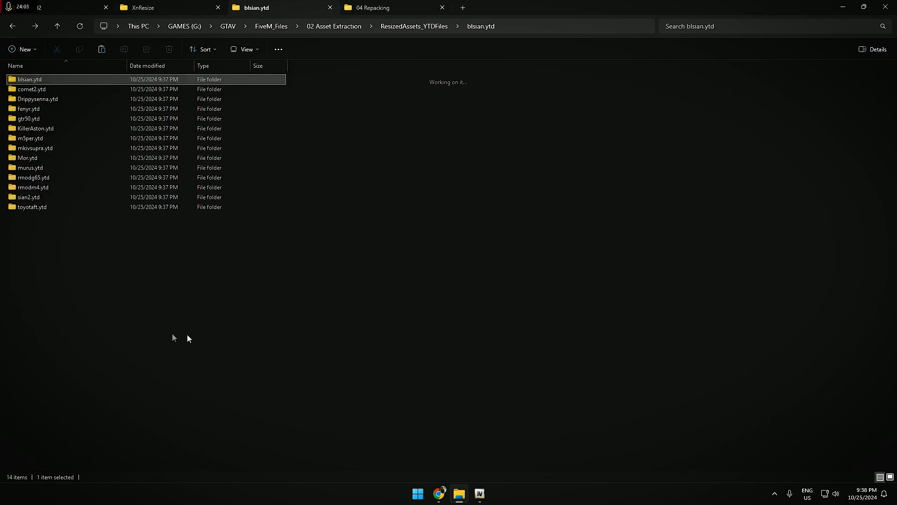
{"action": "key", "text": "alt+Left"}
{"action": "left_click_drag", "start_coordinate": [600, 7], "coordinate": [839, 152]}
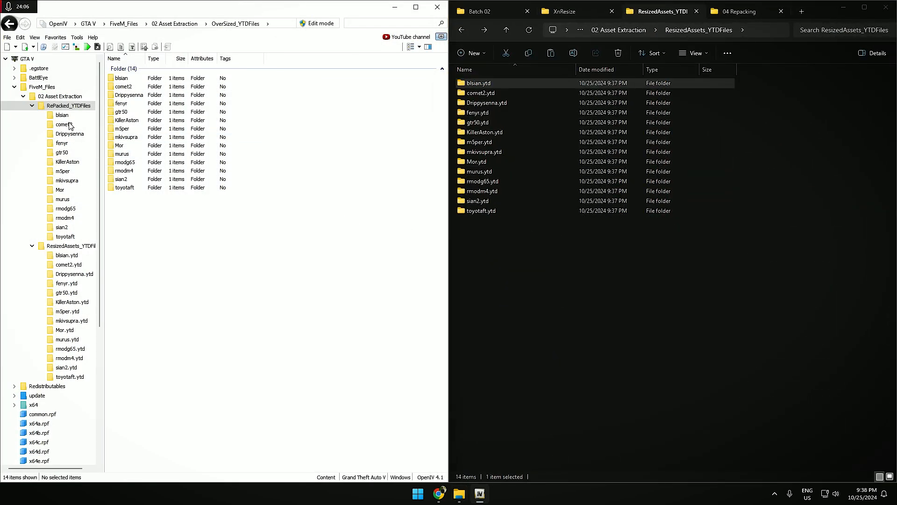
Open the resized blsian.ytd folder in File Explorer and the RePacked_YTDFiles blsian.ytd in OpenIV's texture viewer
{"action": "left_click", "coordinate": [32, 246]}
{"action": "left_click", "coordinate": [62, 116]}
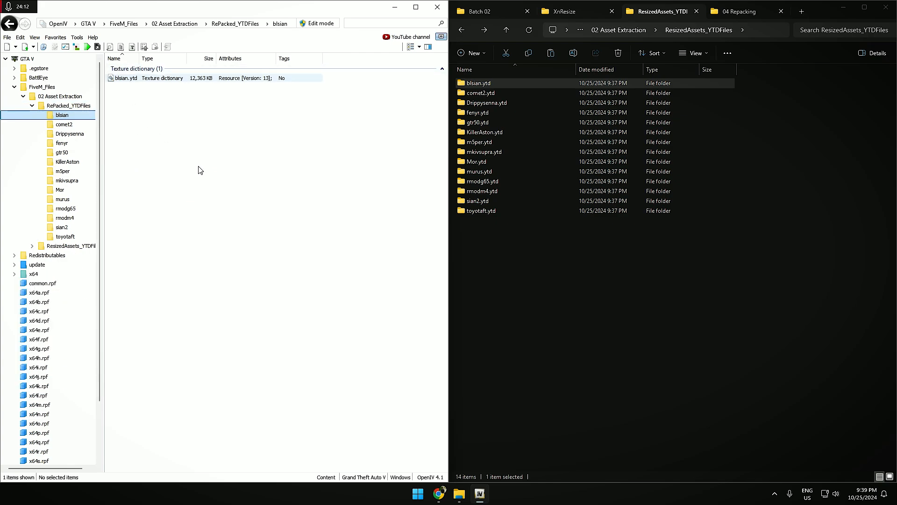
{"action": "left_click", "coordinate": [537, 93]}
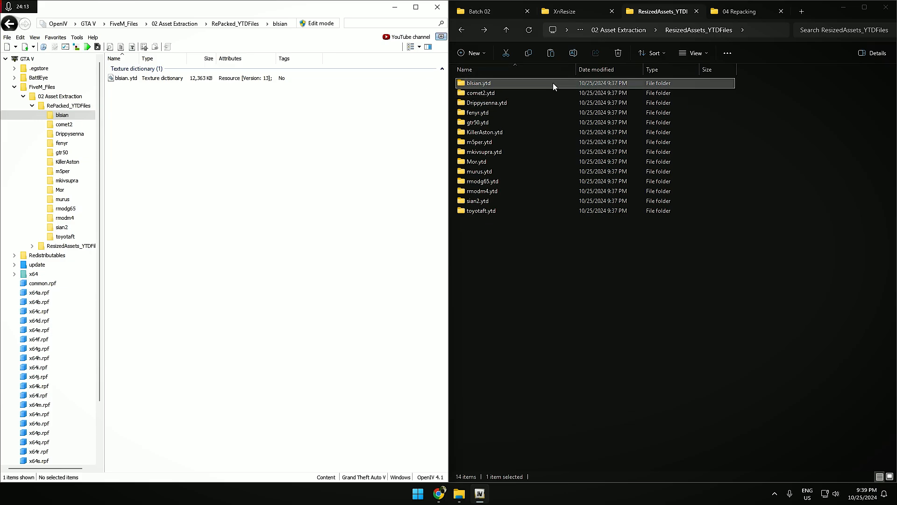
{"action": "double_click", "coordinate": [522, 83]}
{"action": "left_click", "coordinate": [127, 78]}
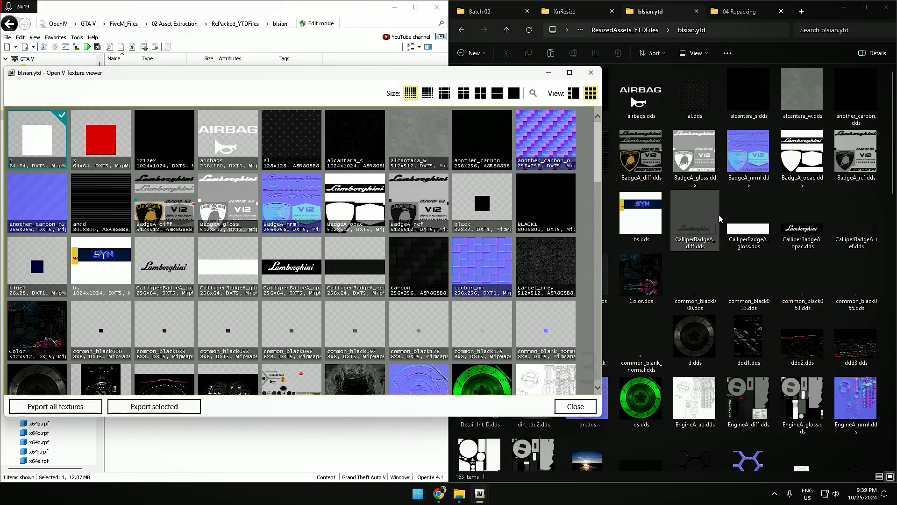
Close the blsian.ytd texture viewer and turn on OpenIV's Edit mode, with all the resized blsian textures selected in File Explorer
{"action": "left_click", "coordinate": [738, 212]}
{"action": "key", "text": "ctrl+a"}
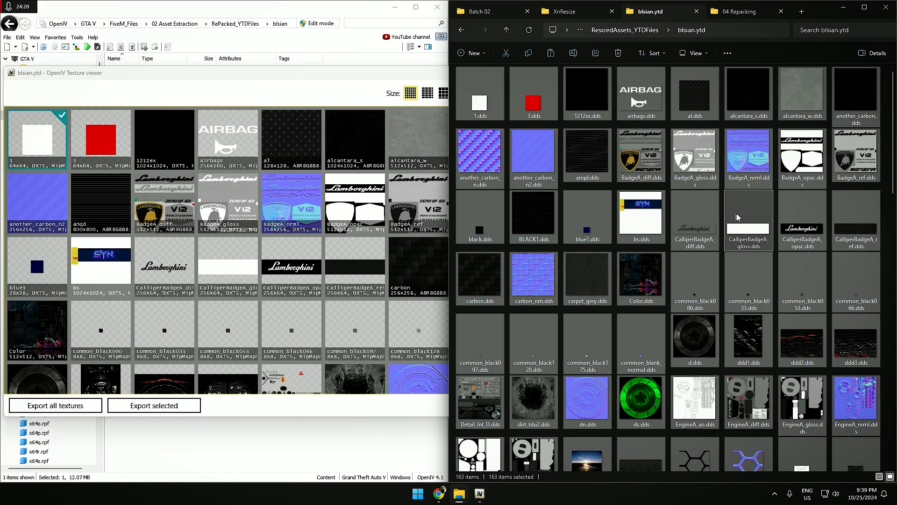
{"action": "left_click", "coordinate": [366, 92]}
{"action": "left_click", "coordinate": [590, 73]}
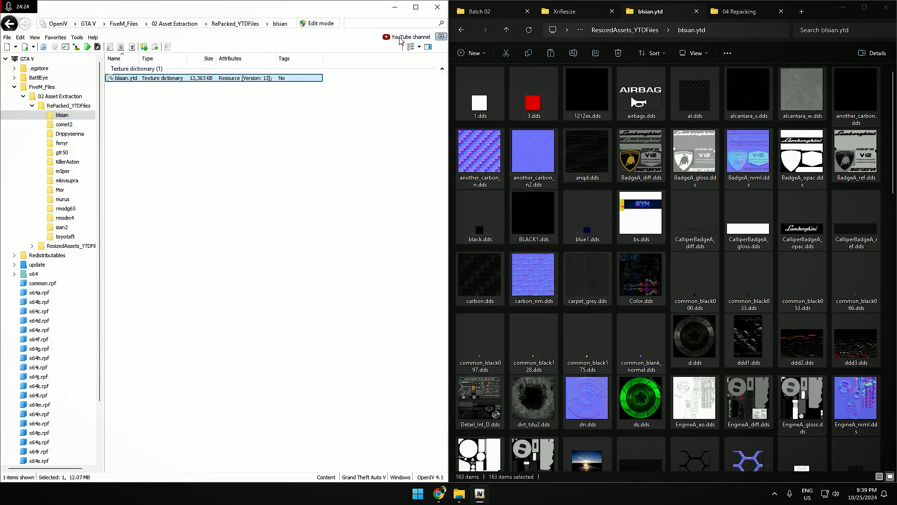
{"action": "left_click", "coordinate": [315, 25]}
{"action": "left_click", "coordinate": [473, 279]}
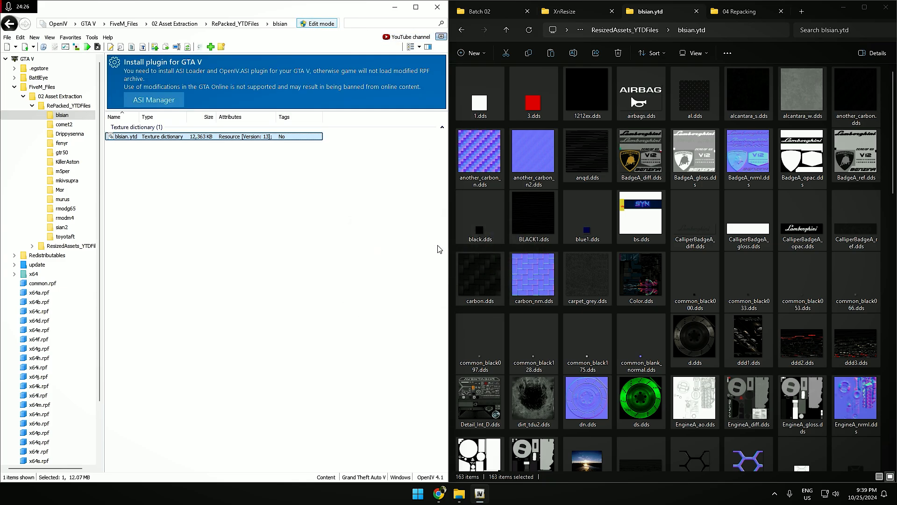
Widen the OpenIV side of the split screen and show the resized blsian textures as a detailed list
{"action": "left_click_drag", "start_coordinate": [447, 248], "coordinate": [590, 249]}
{"action": "left_click", "coordinate": [880, 476]}
{"action": "scroll", "coordinate": [742, 308], "scroll_direction": "down", "scroll_amount": 9}
{"action": "scroll", "coordinate": [742, 313], "scroll_direction": "up", "scroll_amount": 9}
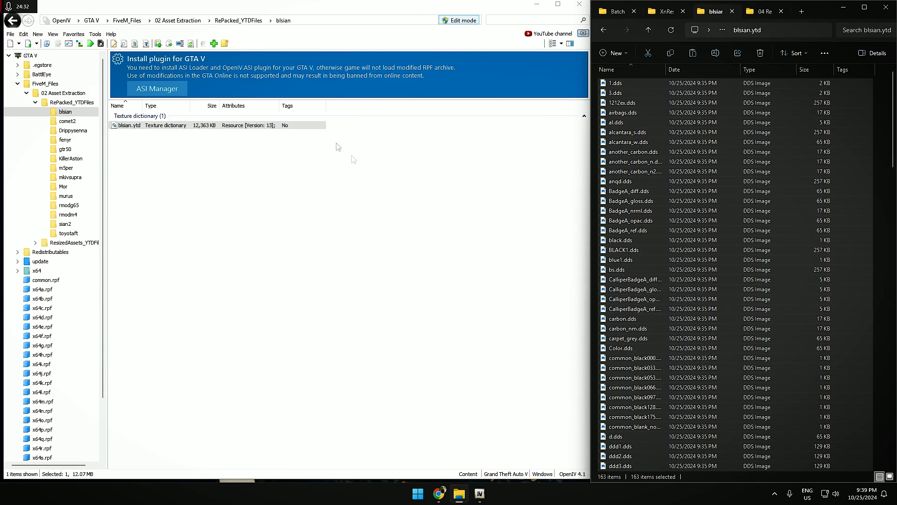
Import all the selected resized textures into the RePacked_YTDFiles blsian.ytd in the texture editor and save it
{"action": "double_click", "coordinate": [126, 125]}
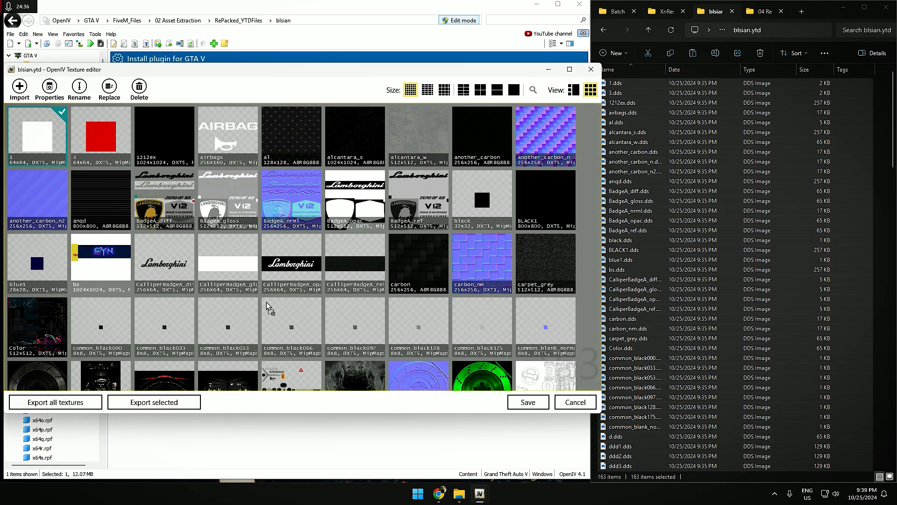
{"action": "left_click_drag", "start_coordinate": [260, 297], "coordinate": [263, 301]}
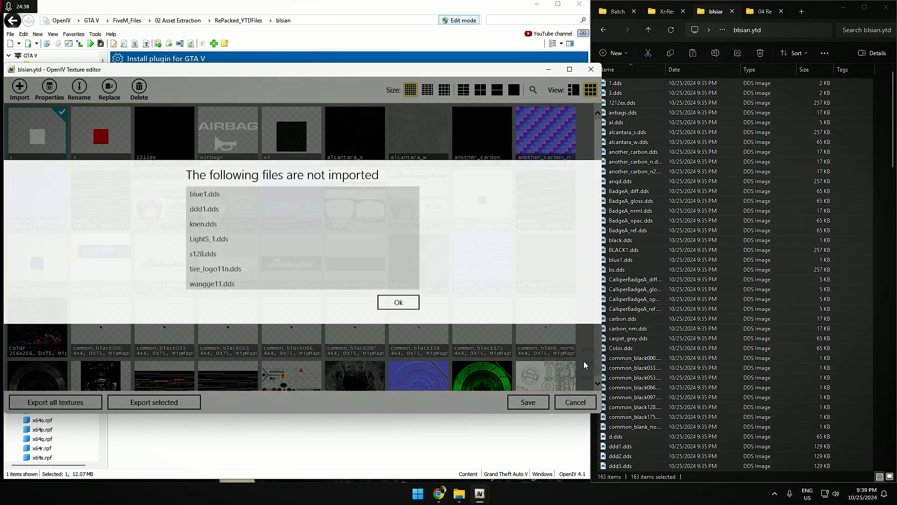
{"action": "left_click", "coordinate": [397, 302]}
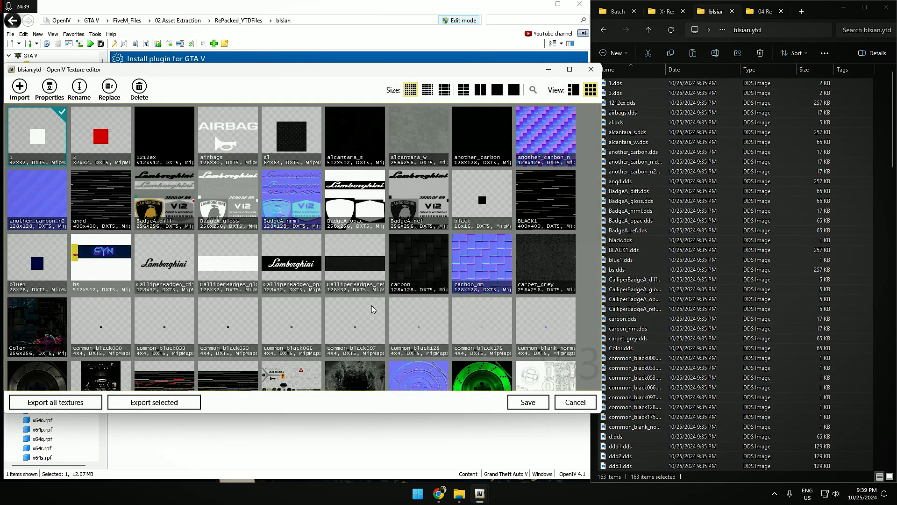
{"action": "left_click", "coordinate": [528, 404]}
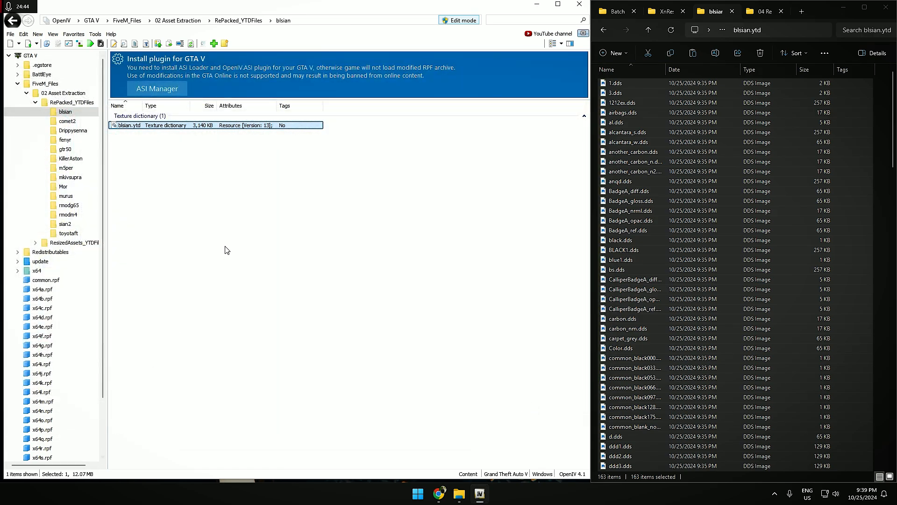
{"action": "left_click", "coordinate": [169, 130]}
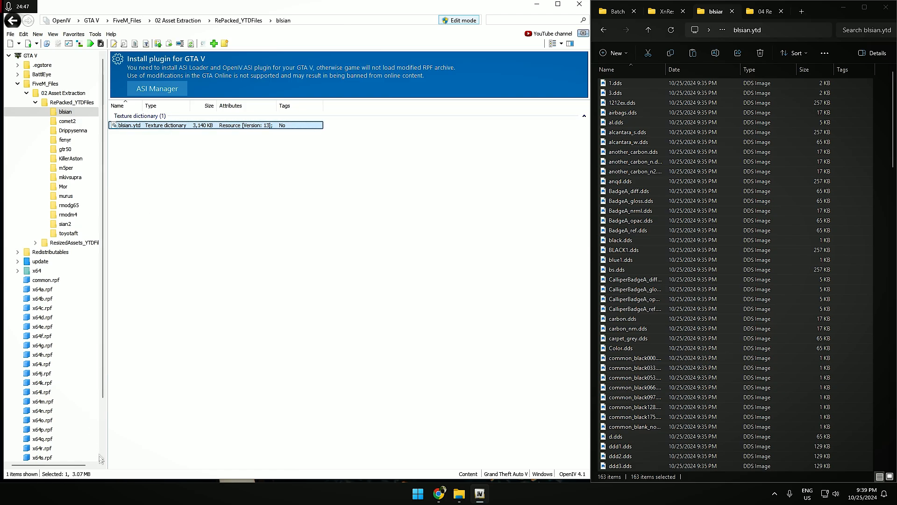
Open comet2.ytd from RePacked_YTDFiles in the texture editor and return File Explorer to the ResizedAssets_YTDFiles folder
{"action": "left_click", "coordinate": [68, 121]}
{"action": "double_click", "coordinate": [135, 125]}
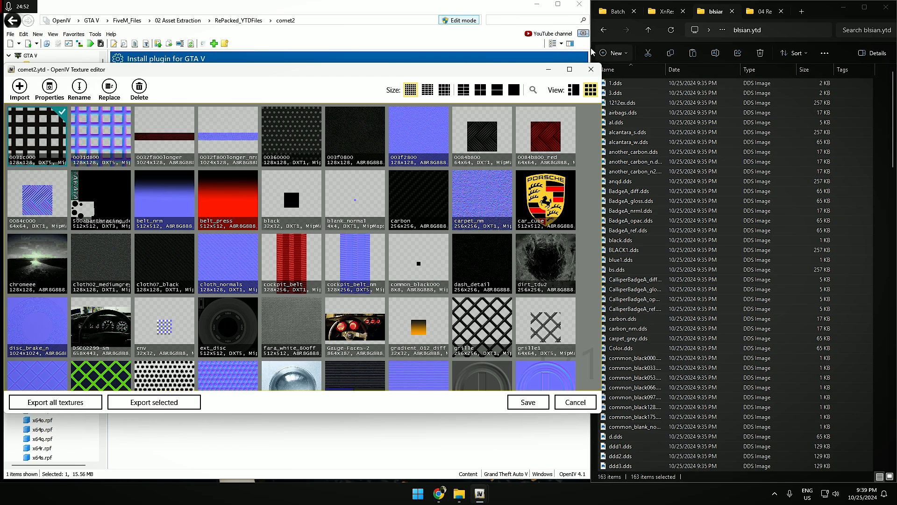
{"action": "left_click", "coordinate": [554, 72]}
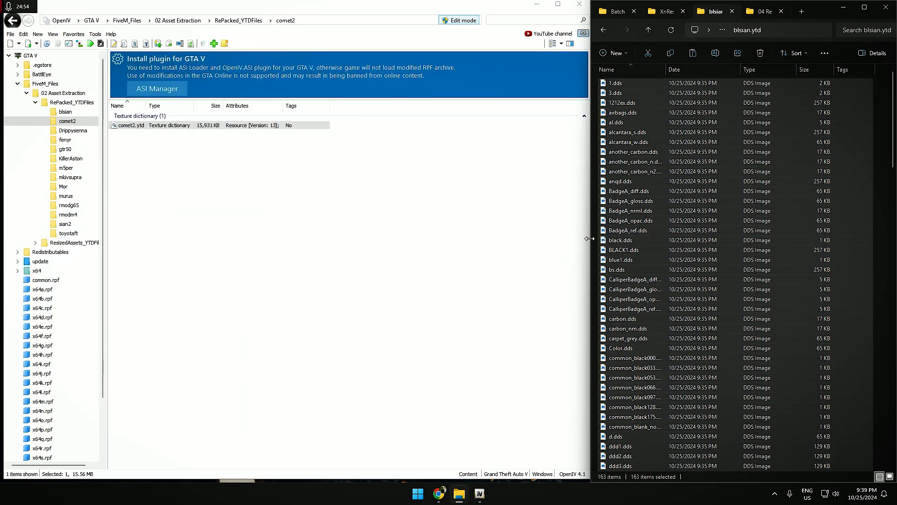
{"action": "left_click_drag", "start_coordinate": [590, 238], "coordinate": [567, 239]}
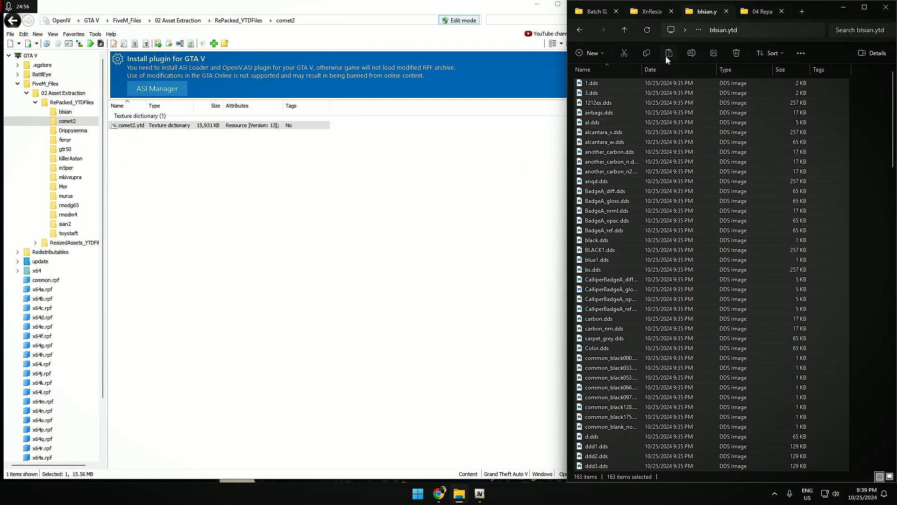
{"action": "left_click", "coordinate": [630, 29]}
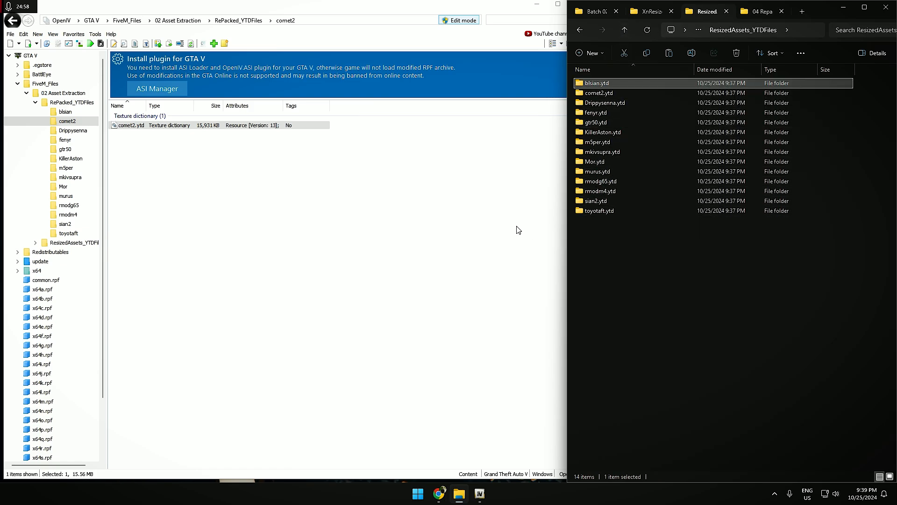
Close the comet2.ytd texture editor and dock OpenIV beside File Explorer, giving File Explorer a wider share of the screen
{"action": "mouse_move", "coordinate": [487, 491]}
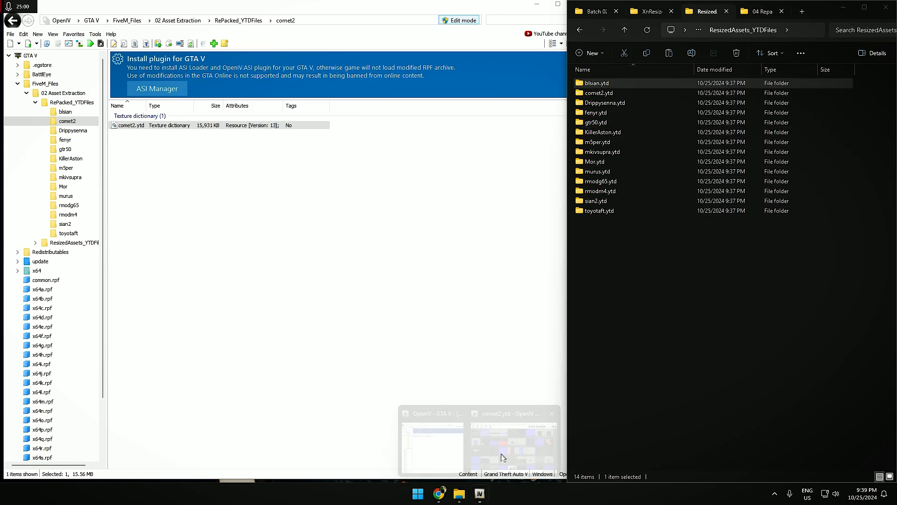
{"action": "left_click", "coordinate": [518, 442]}
{"action": "left_click", "coordinate": [587, 64]}
{"action": "left_click_drag", "start_coordinate": [461, 7], "coordinate": [0, 186]}
{"action": "left_click_drag", "start_coordinate": [567, 274], "coordinate": [520, 274]}
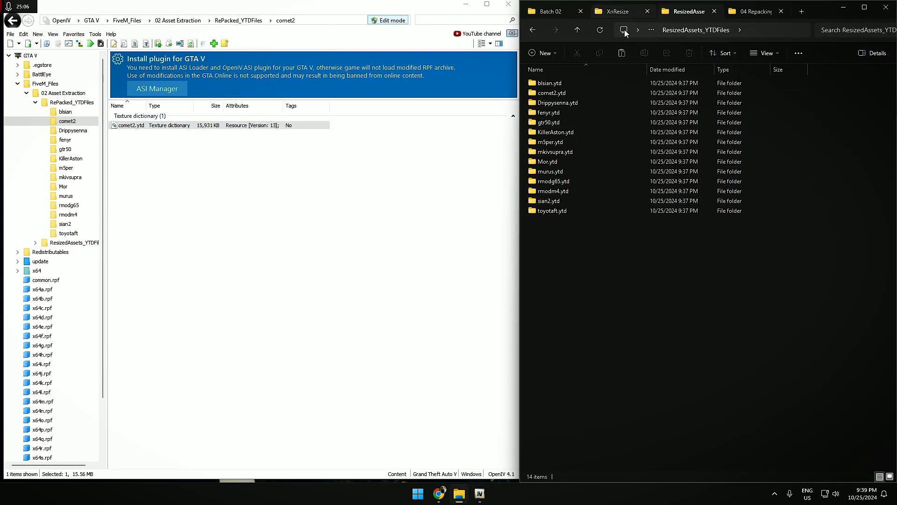
Import all the resized textures from the comet2.ytd folder into the RePacked_YTDFiles comet2.ytd and save it
{"action": "double_click", "coordinate": [554, 92]}
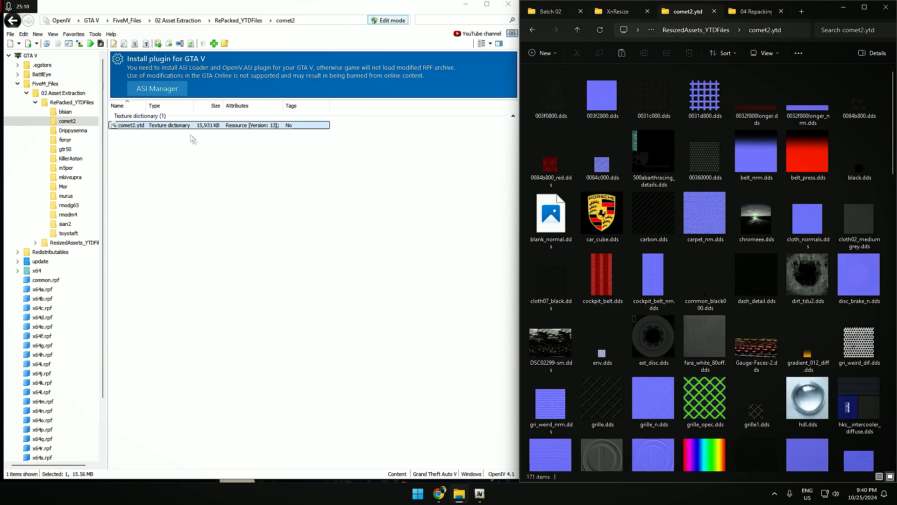
{"action": "left_click", "coordinate": [136, 126]}
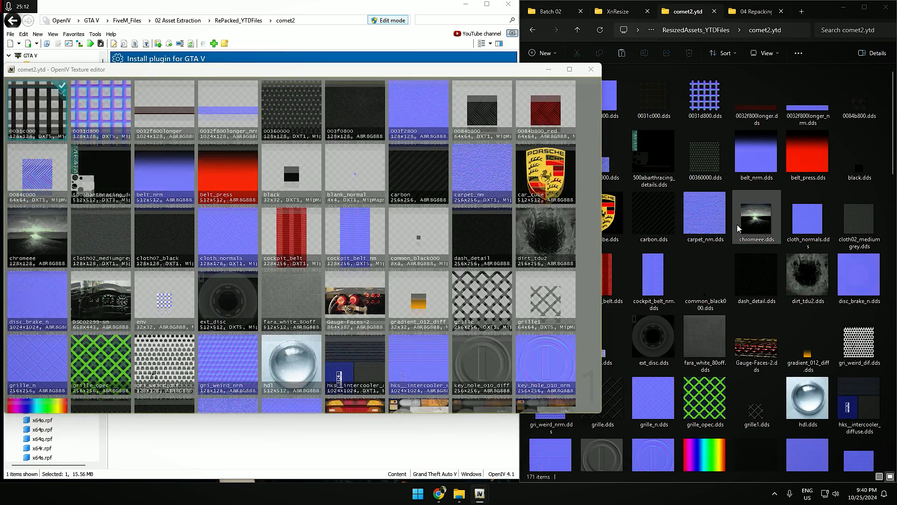
{"action": "left_click", "coordinate": [738, 225]}
{"action": "key", "text": "ctrl+a"}
{"action": "left_click_drag", "start_coordinate": [232, 245], "coordinate": [232, 245]}
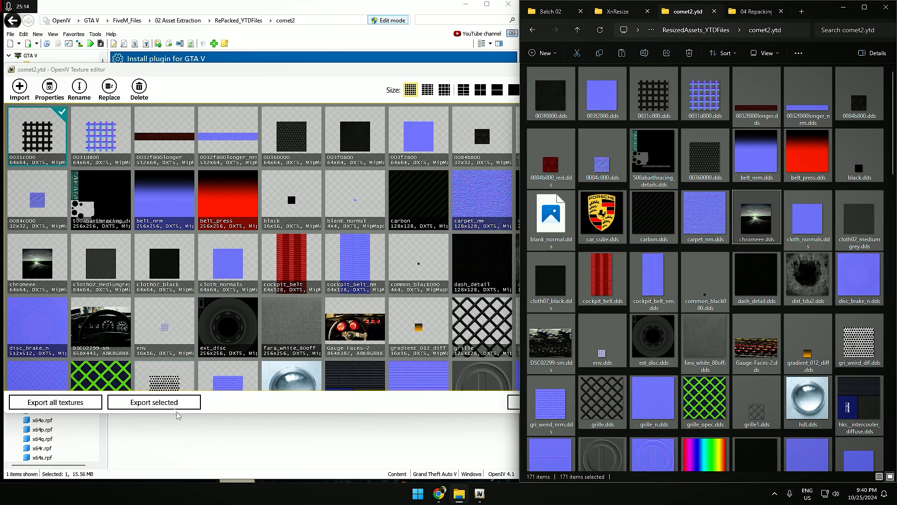
{"action": "left_click", "coordinate": [408, 304]}
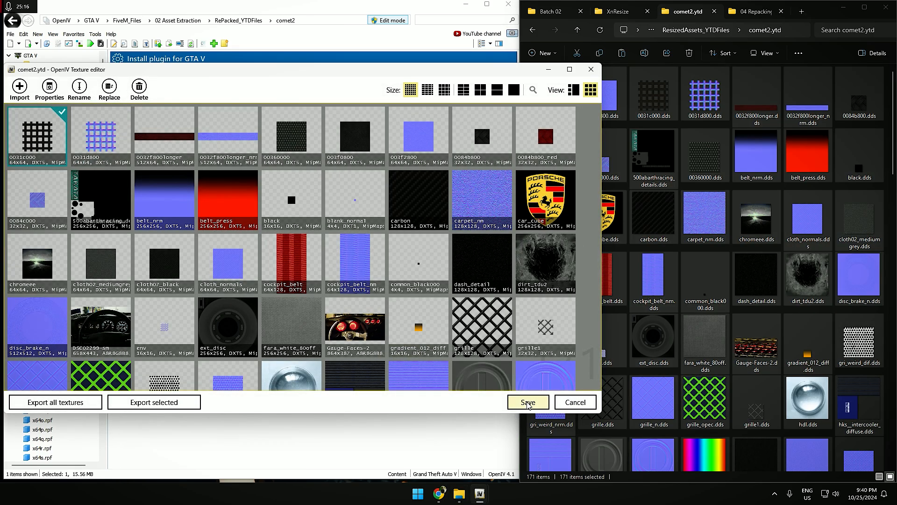
{"action": "left_click", "coordinate": [529, 402]}
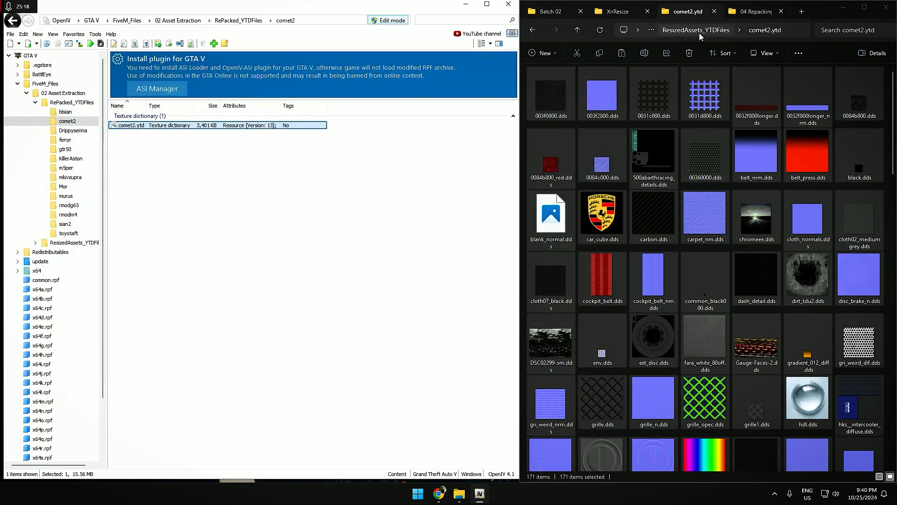
Open the RePacked_YTDFiles Drippysenna.ytd in the texture editor and the resized Drippysenna.ytd folder in File Explorer
{"action": "left_click", "coordinate": [79, 131]}
{"action": "double_click", "coordinate": [151, 125]}
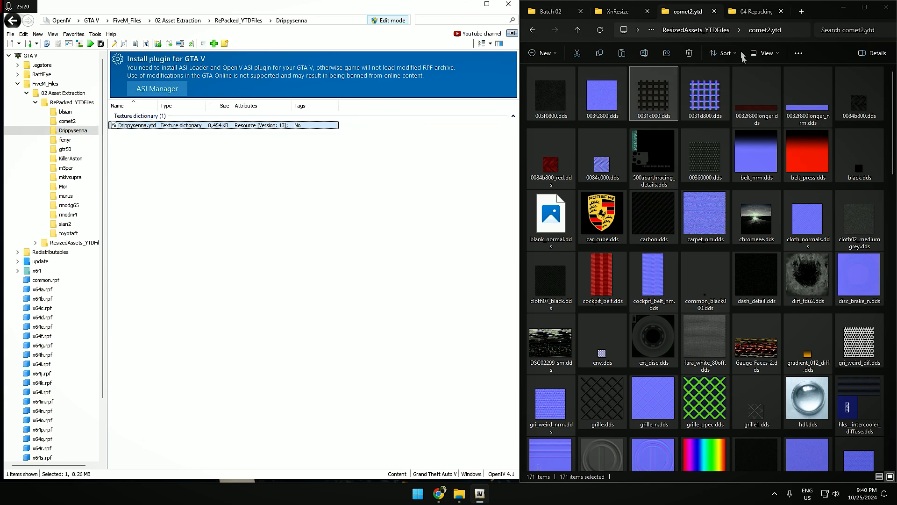
{"action": "left_click", "coordinate": [725, 30]}
{"action": "double_click", "coordinate": [645, 101]}
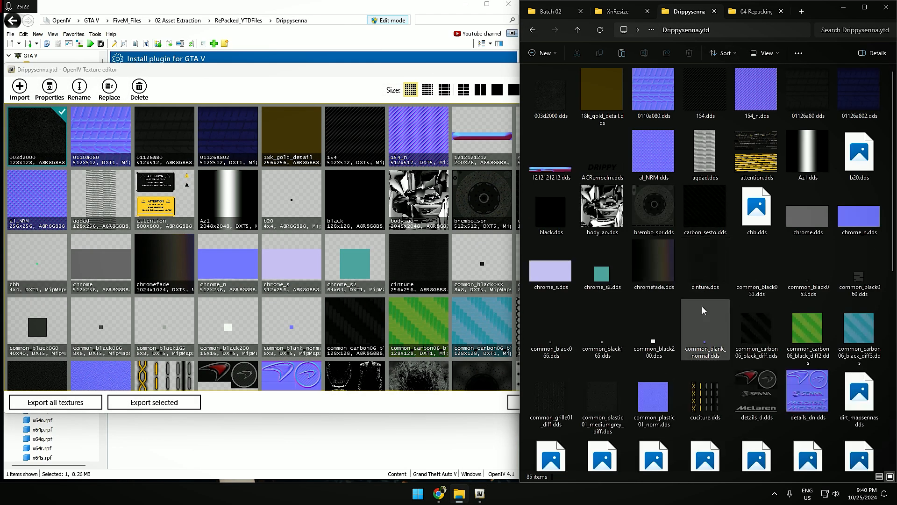
Import all the resized Drippysenna textures into Drippysenna.ytd and save it
{"action": "key", "text": "ctrl+a"}
{"action": "left_click_drag", "start_coordinate": [638, 247], "coordinate": [324, 270]}
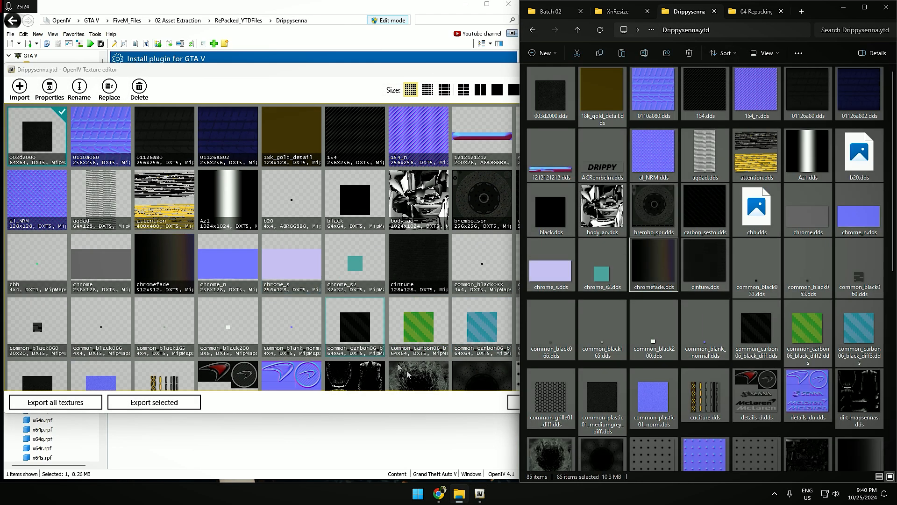
{"action": "left_click", "coordinate": [399, 306]}
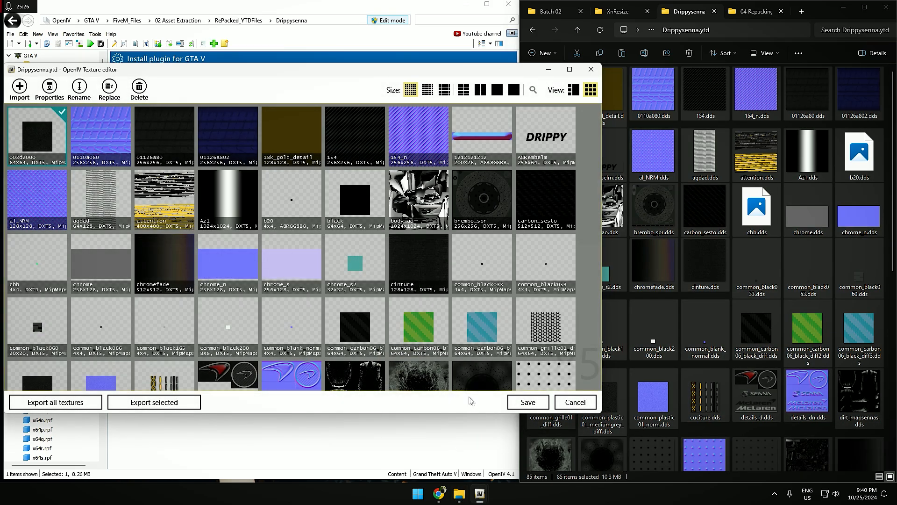
{"action": "left_click", "coordinate": [538, 402]}
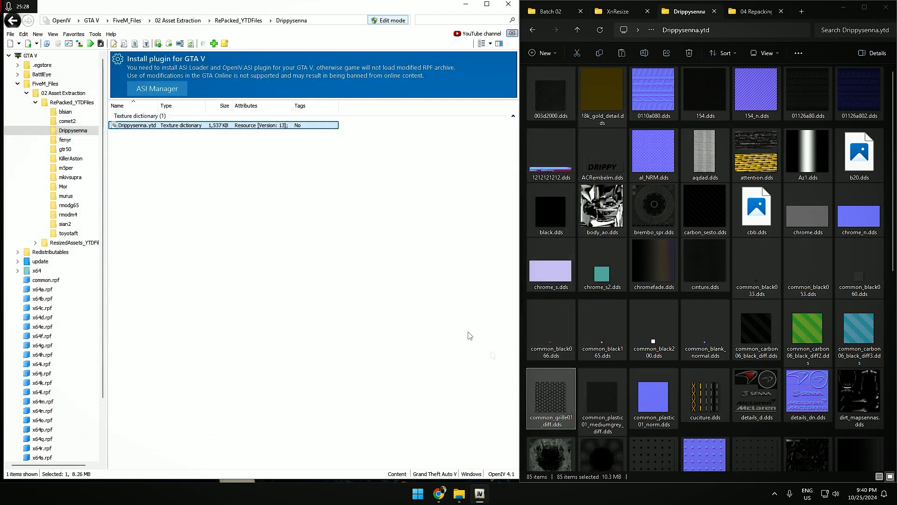
Open the resized fenyr.ytd folder in File Explorer and the RePacked_YTDFiles fenyr.ytd in the texture editor
{"action": "left_click", "coordinate": [65, 140]}
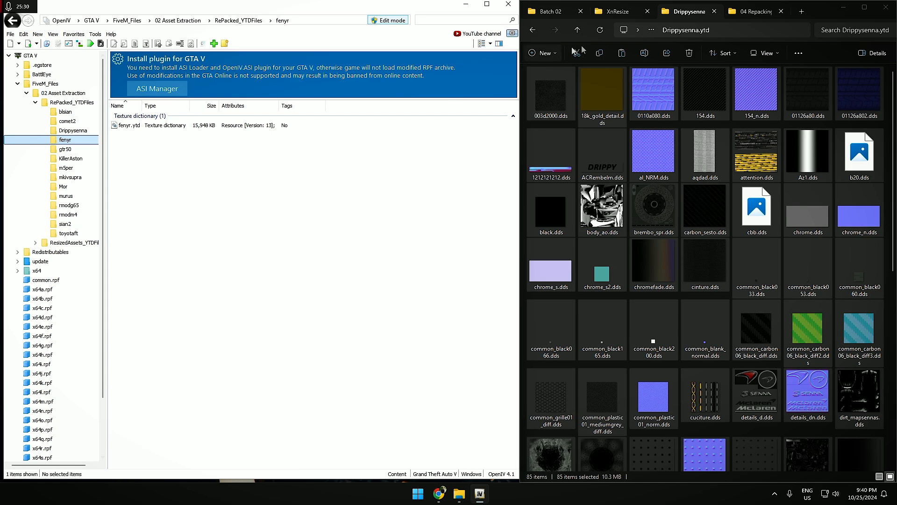
{"action": "left_click", "coordinate": [578, 30]}
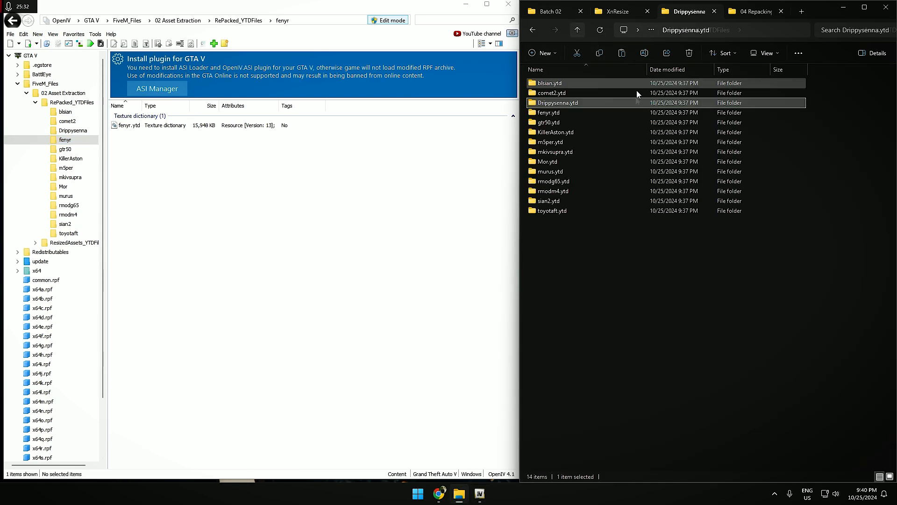
{"action": "double_click", "coordinate": [574, 116]}
{"action": "left_click", "coordinate": [127, 125]}
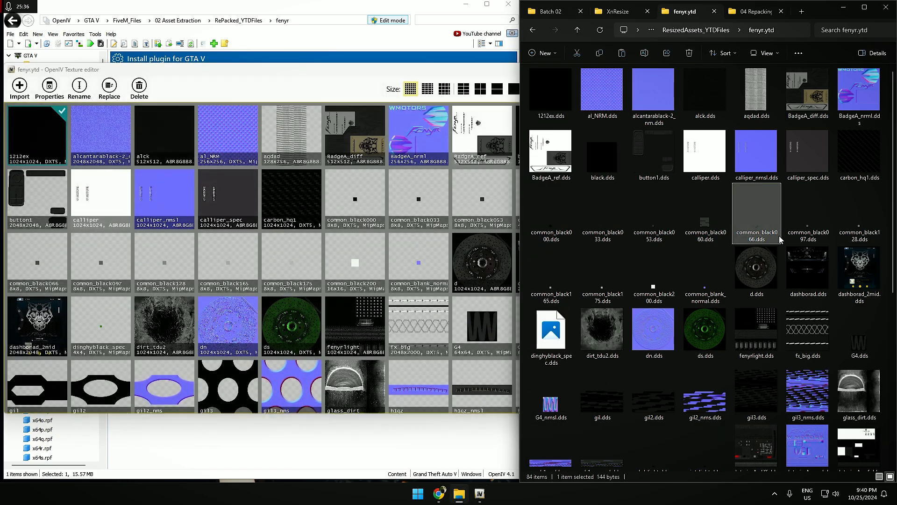
Import all the resized fenyr textures into fenyr.ytd and save it
{"action": "left_click", "coordinate": [757, 215]}
{"action": "key", "text": "ctrl+a"}
{"action": "left_click_drag", "start_coordinate": [757, 215], "coordinate": [248, 229]}
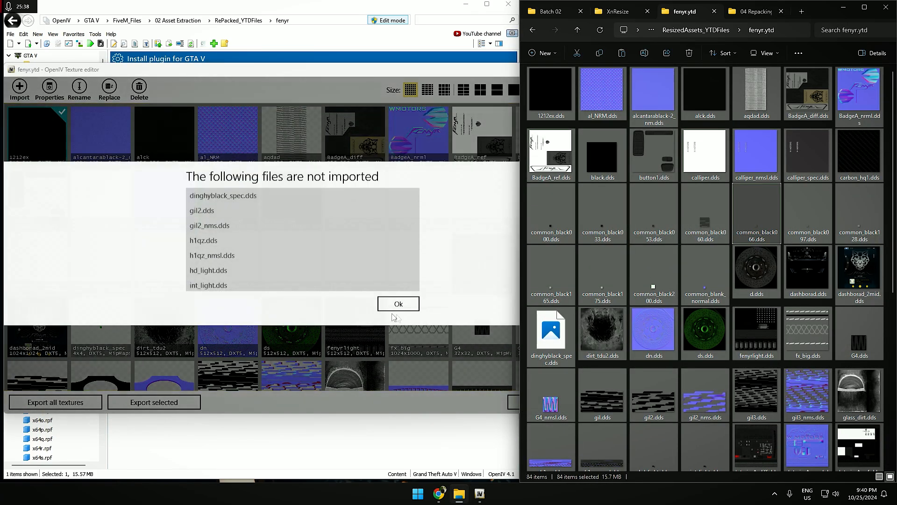
{"action": "left_click", "coordinate": [399, 300]}
{"action": "left_click", "coordinate": [534, 402]}
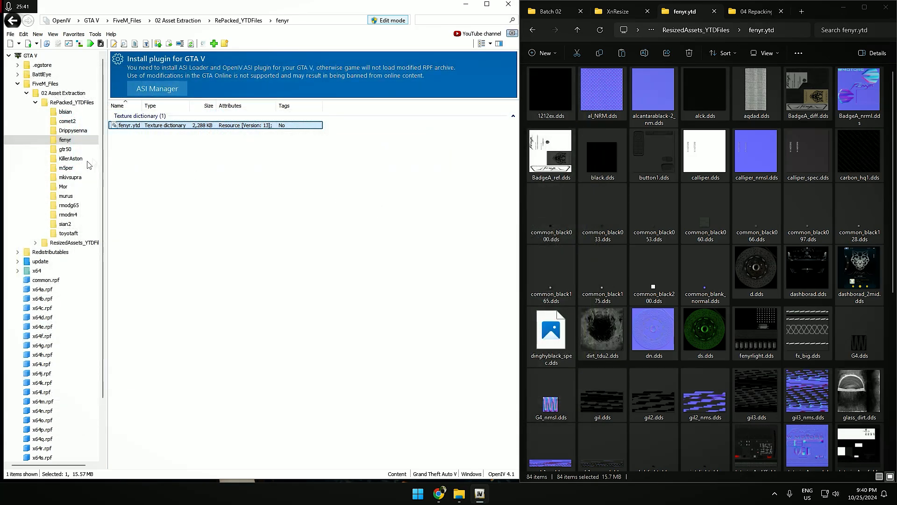
Open the RePacked_YTDFiles gtr50.ytd in the texture editor and the resized gtr50.ytd folder in File Explorer
{"action": "left_click", "coordinate": [66, 149]}
{"action": "double_click", "coordinate": [131, 125]}
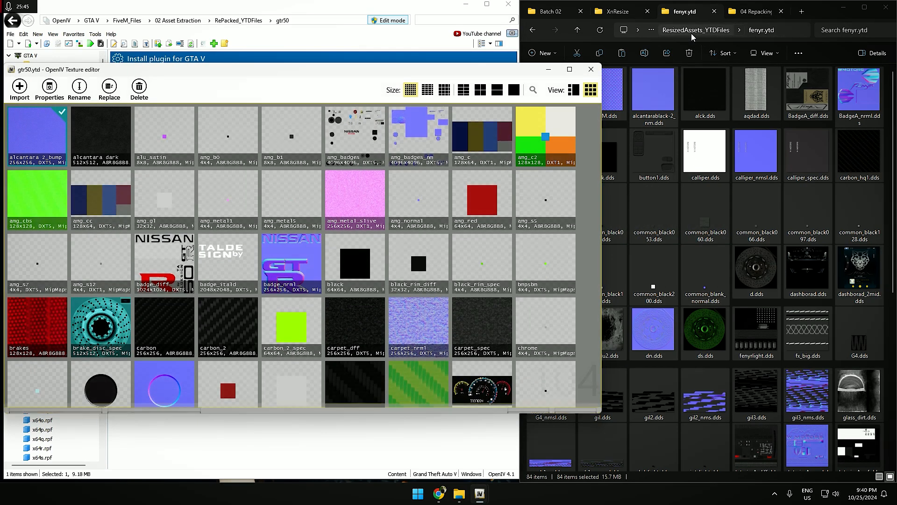
{"action": "left_click", "coordinate": [696, 30]}
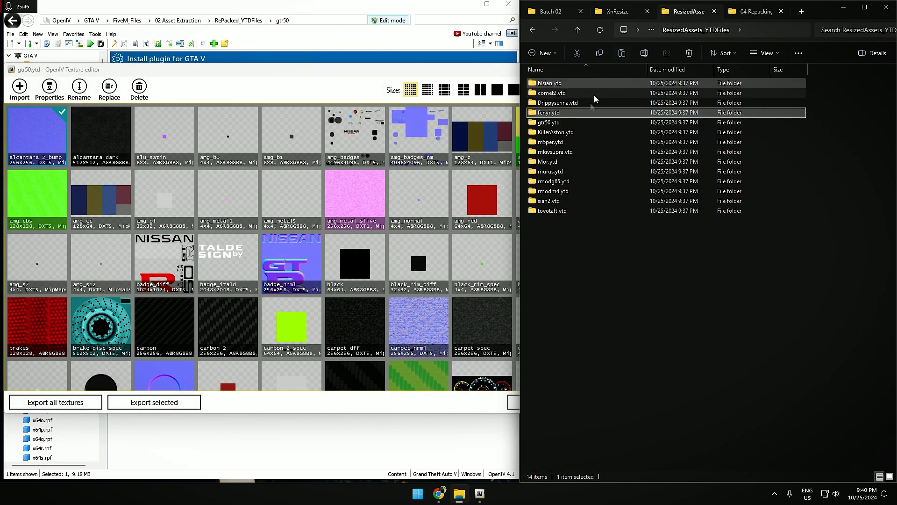
{"action": "double_click", "coordinate": [571, 120]}
Import all the resized gtr50 textures into gtr50.ytd, review the list of files not imported, and save it
{"action": "key", "text": "ctrl+a"}
{"action": "left_click_drag", "start_coordinate": [705, 241], "coordinate": [316, 269]}
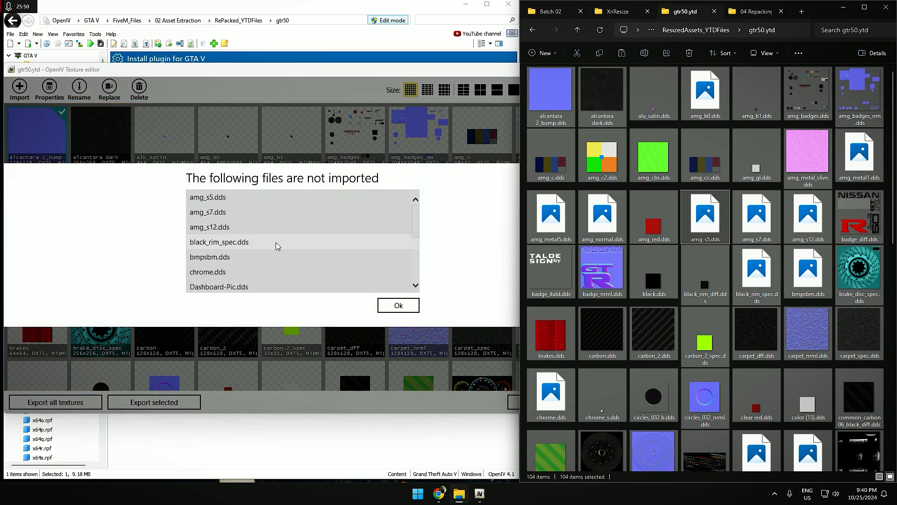
{"action": "mouse_move", "coordinate": [416, 222]}
{"action": "left_mouse_down"}
{"action": "mouse_move", "coordinate": [414, 293]}
{"action": "mouse_move", "coordinate": [417, 208]}
{"action": "left_mouse_up"}
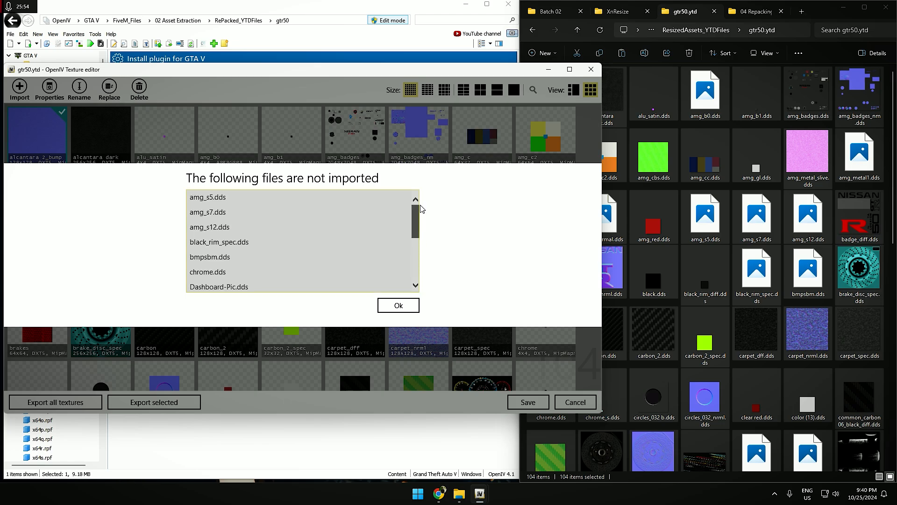
{"action": "left_click", "coordinate": [398, 305]}
{"action": "left_click", "coordinate": [534, 403]}
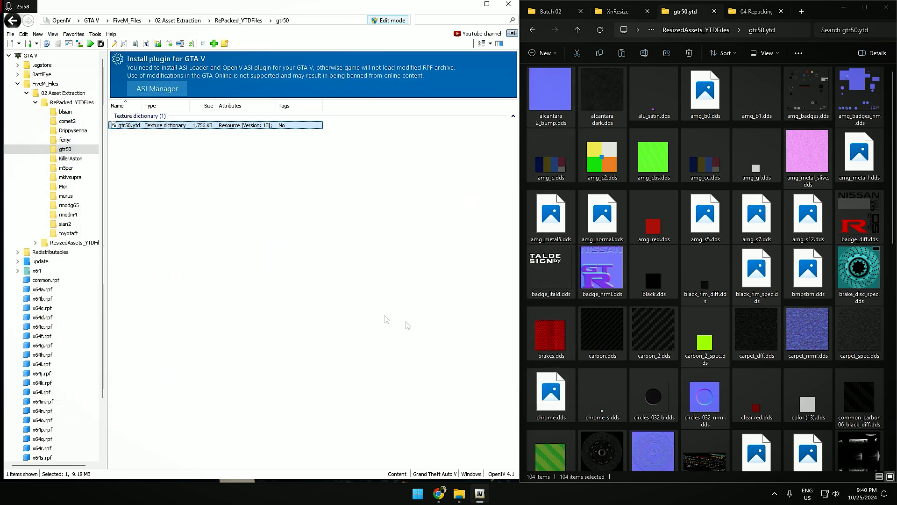
Open the RePacked_YTDFiles KillerAston.ytd in the texture editor
{"action": "left_click", "coordinate": [70, 159]}
{"action": "double_click", "coordinate": [138, 125]}
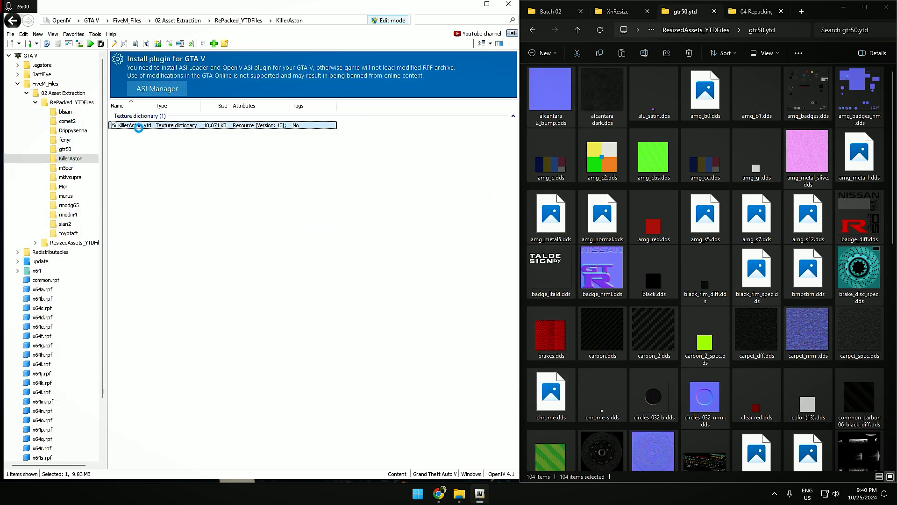
{"action": "left_click", "coordinate": [511, 262]}
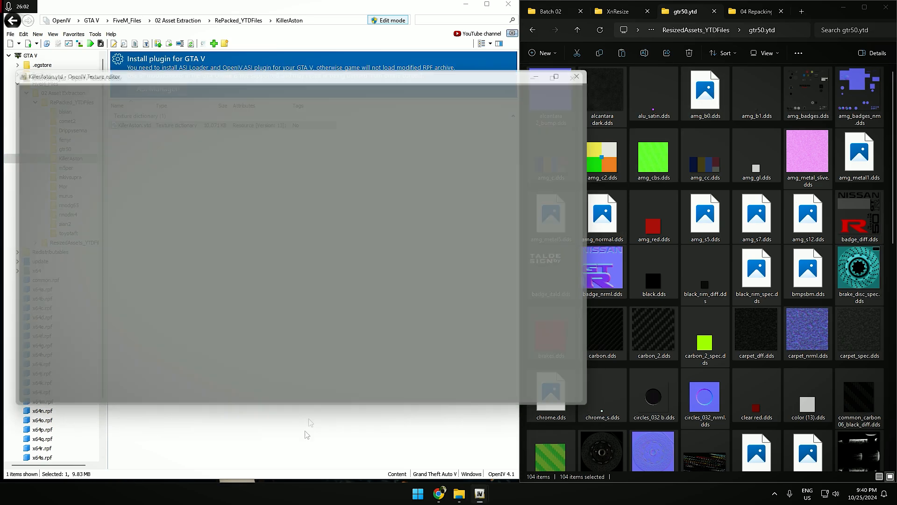
{"action": "mouse_move", "coordinate": [480, 494]}
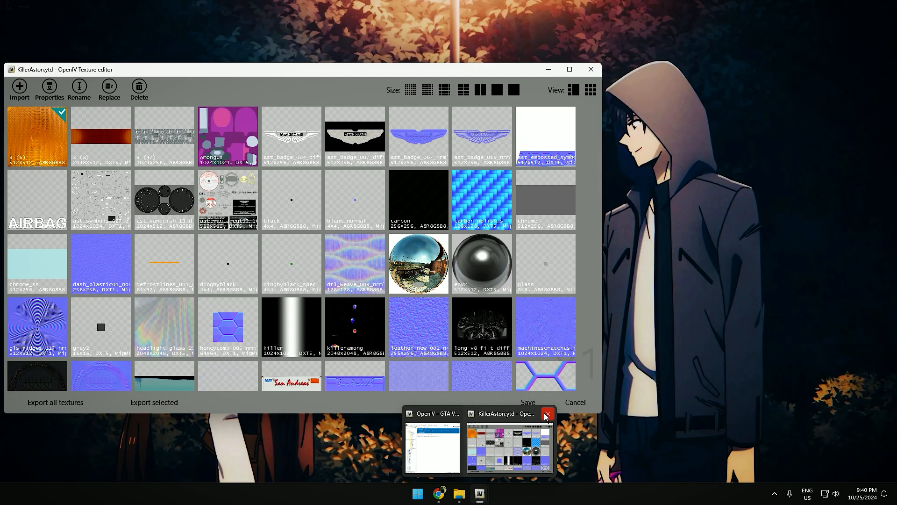
{"action": "left_click", "coordinate": [545, 415]}
{"action": "left_click", "coordinate": [149, 126]}
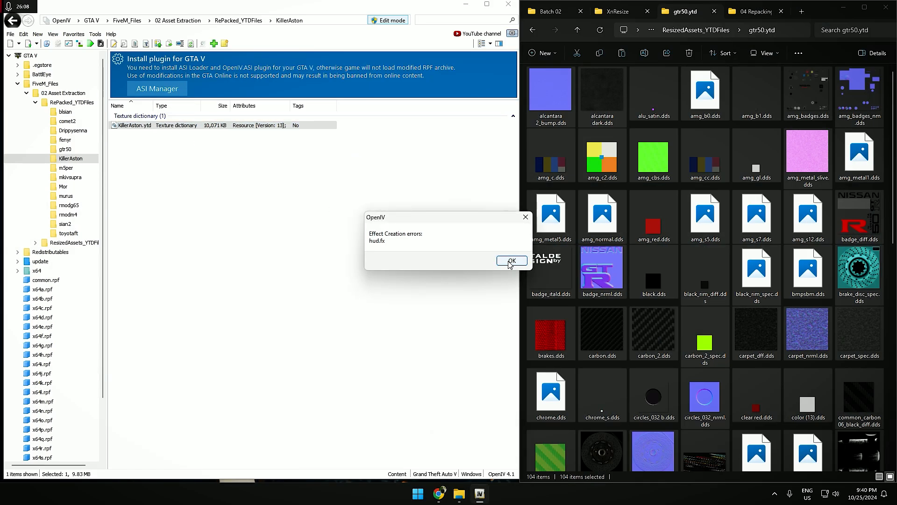
{"action": "left_click", "coordinate": [511, 261]}
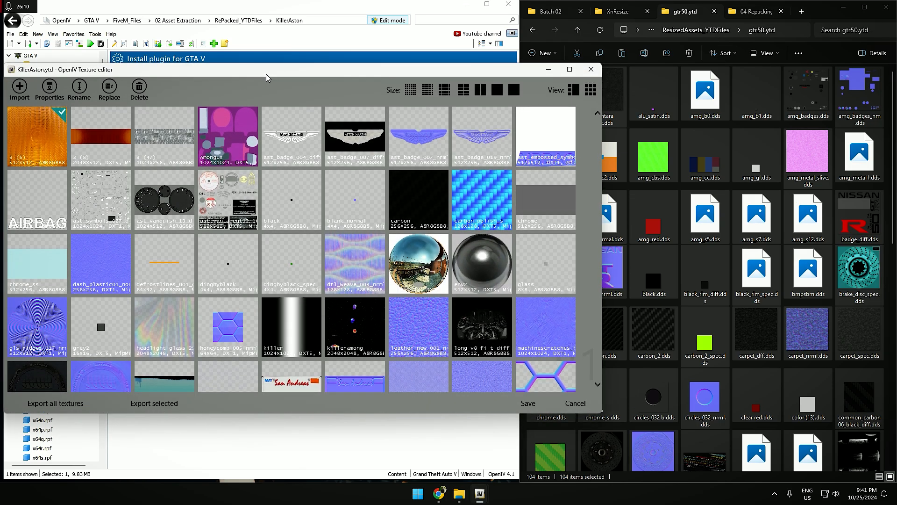
Go back to ResizedAssets_YTDFiles in File Explorer and open the resized KillerAston.ytd folder
{"action": "left_click", "coordinate": [706, 230]}
{"action": "left_click", "coordinate": [697, 30]}
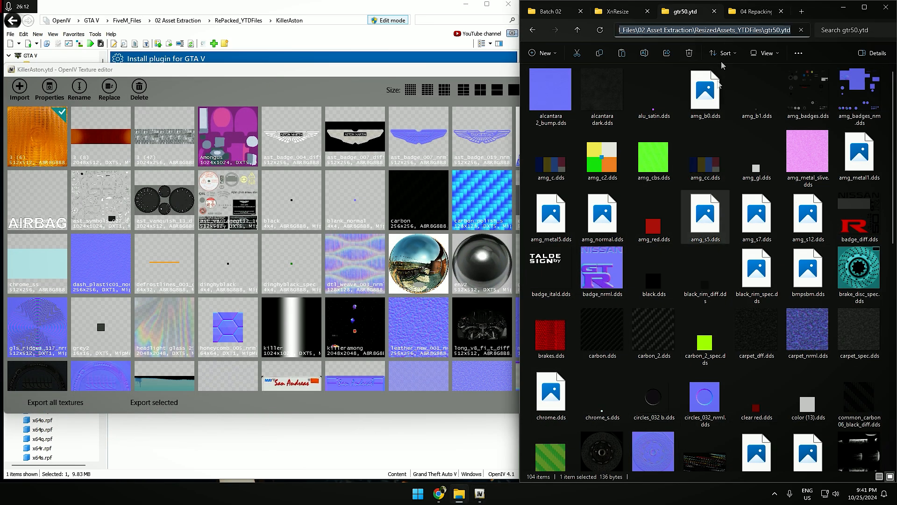
{"action": "left_click", "coordinate": [716, 164]}
{"action": "left_click", "coordinate": [694, 31]}
{"action": "left_click", "coordinate": [570, 132]}
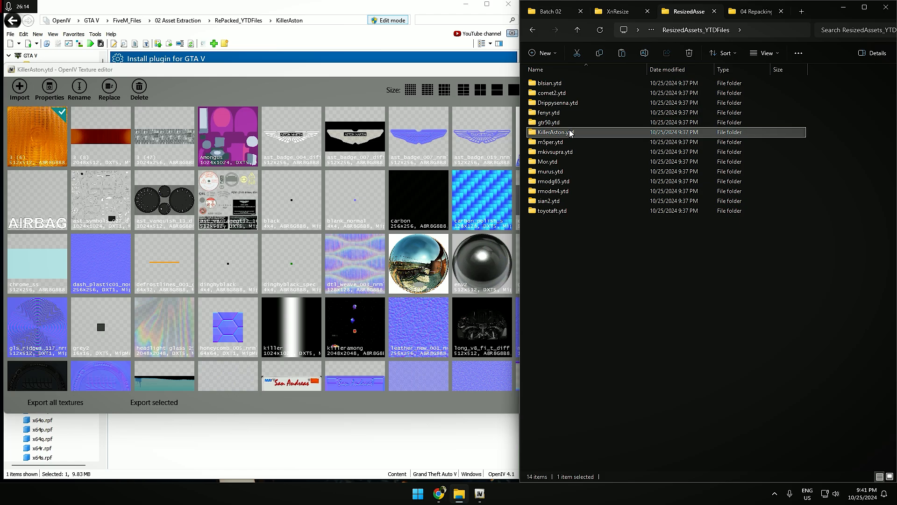
{"action": "double_click", "coordinate": [570, 133]}
Import all the resized KillerAston textures into KillerAston.ytd and save it
{"action": "key", "text": "ctrl+a"}
{"action": "left_click_drag", "start_coordinate": [653, 222], "coordinate": [287, 293]}
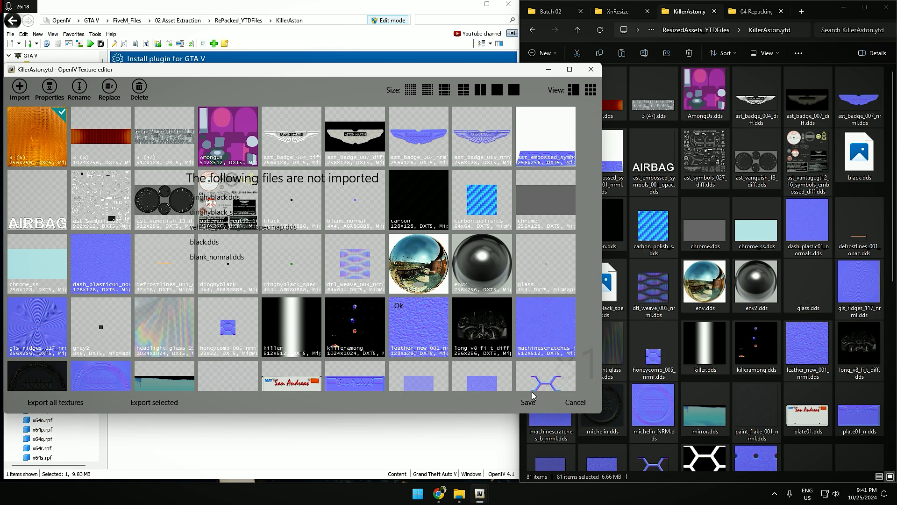
{"action": "left_click", "coordinate": [395, 304]}
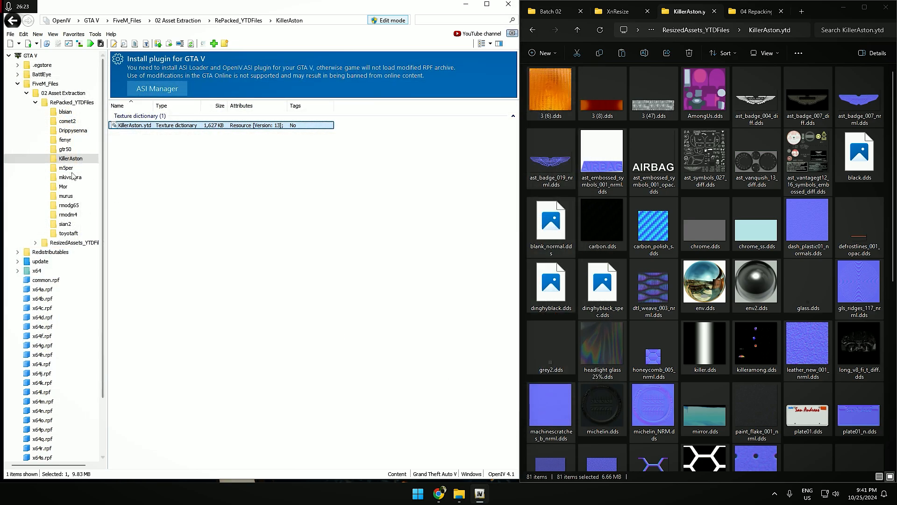
Open the RePacked_YTDFiles m5per.ytd in the texture editor and the resized m5per.ytd folder in File Explorer
{"action": "left_click", "coordinate": [69, 168]}
{"action": "left_click", "coordinate": [147, 126]}
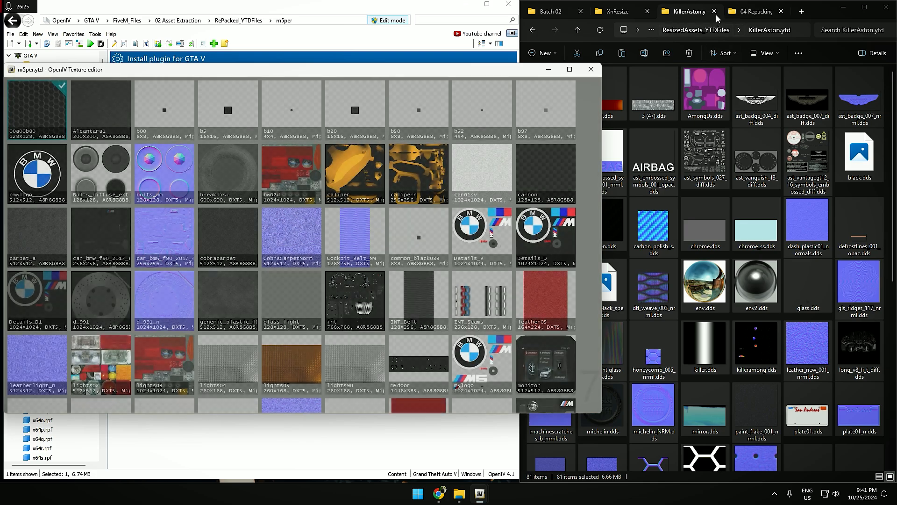
{"action": "left_click", "coordinate": [697, 30]}
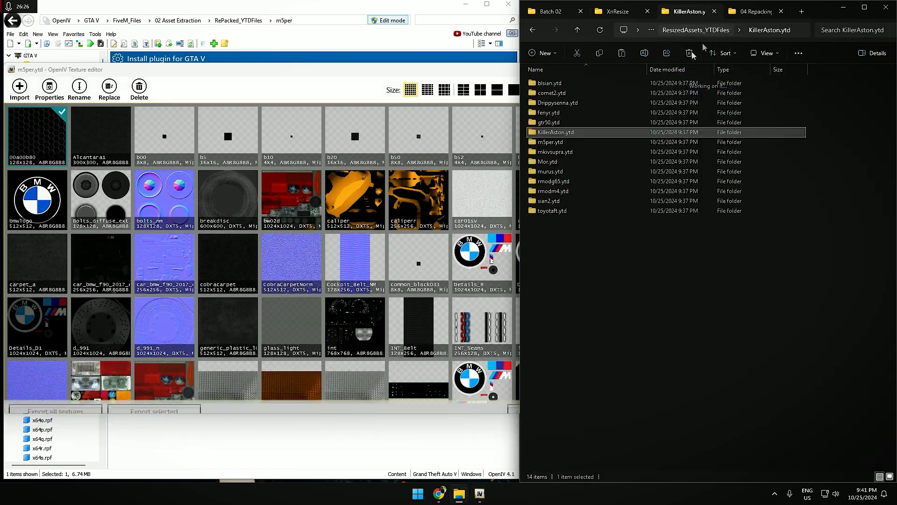
{"action": "double_click", "coordinate": [557, 143]}
Import all the resized m5per textures into m5per.ytd
{"action": "key", "text": "ctrl+a"}
{"action": "left_click_drag", "start_coordinate": [702, 237], "coordinate": [363, 275]}
{"action": "key", "text": "Return"}
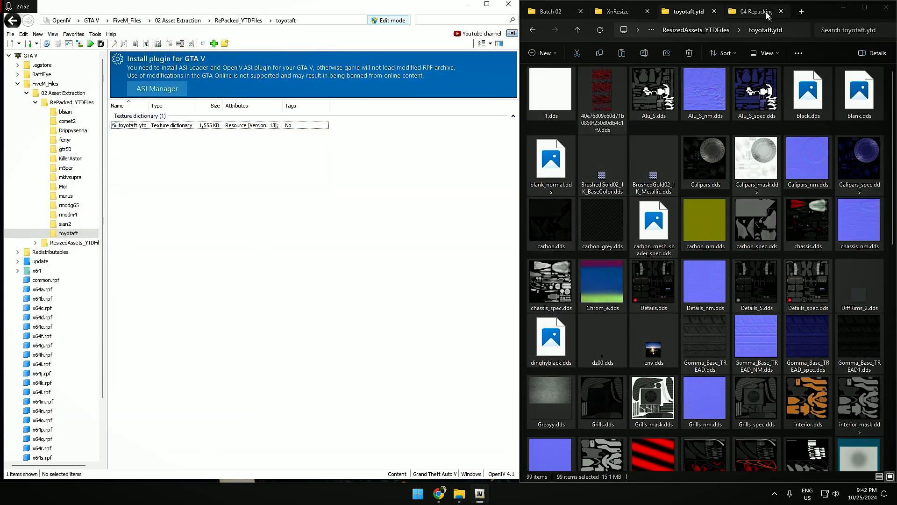
Go up to the 02 Asset Extraction folder in File Explorer and check the repacked toyotaft.ytd in OpenIV
{"action": "left_click", "coordinate": [694, 31]}
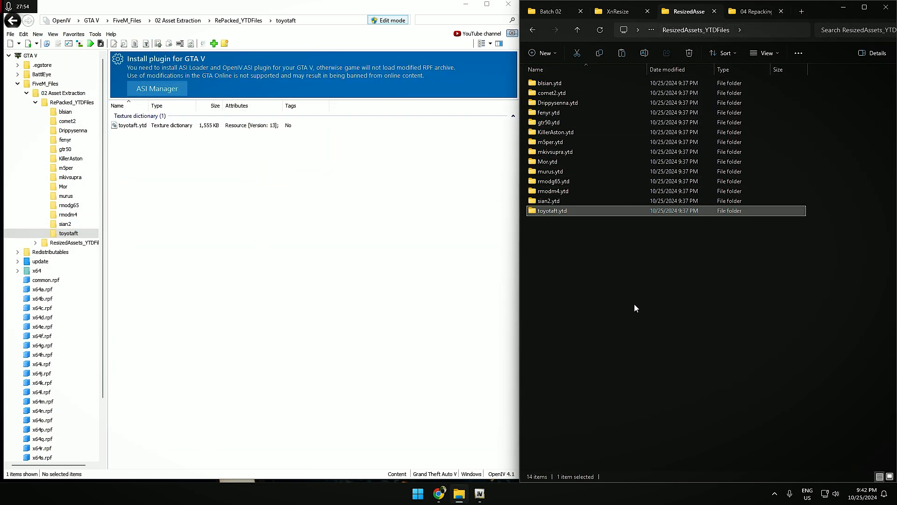
{"action": "left_click", "coordinate": [578, 30]}
{"action": "left_click", "coordinate": [236, 187]}
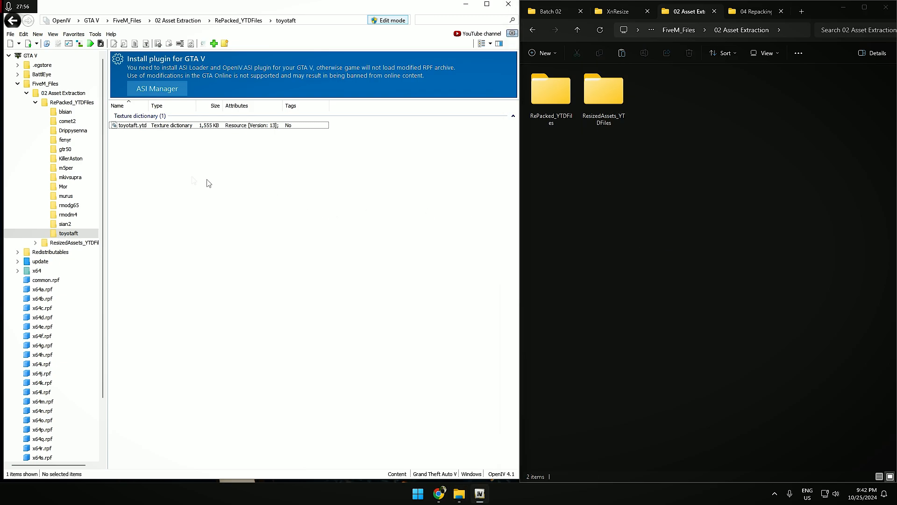
{"action": "left_click", "coordinate": [88, 233]}
{"action": "left_click", "coordinate": [200, 125]}
{"action": "left_click", "coordinate": [230, 286]}
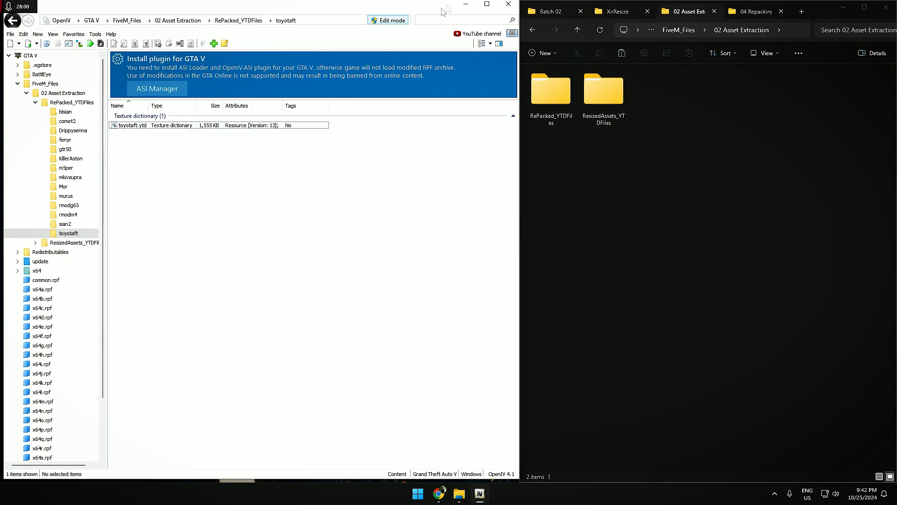
Turn off OpenIV's edit mode and close OpenIV
{"action": "left_click", "coordinate": [489, 4]}
{"action": "left_click", "coordinate": [758, 22]}
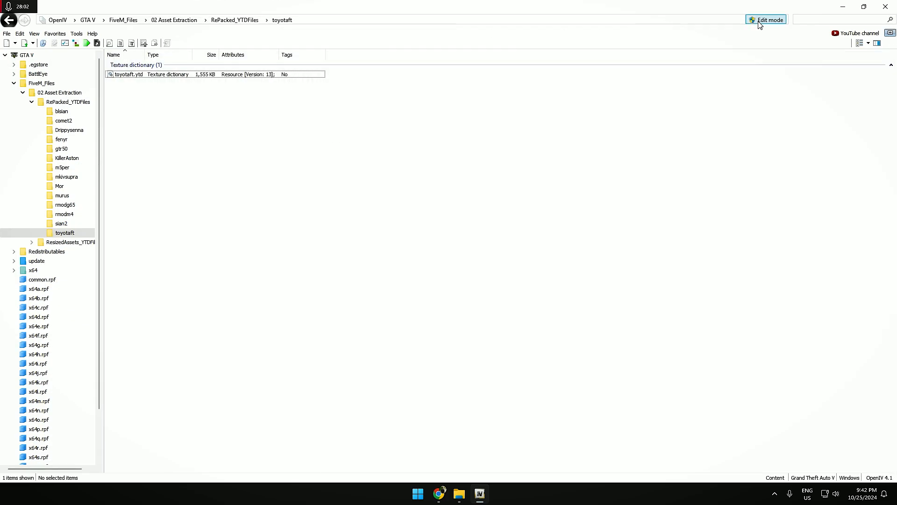
{"action": "left_click", "coordinate": [885, 6]}
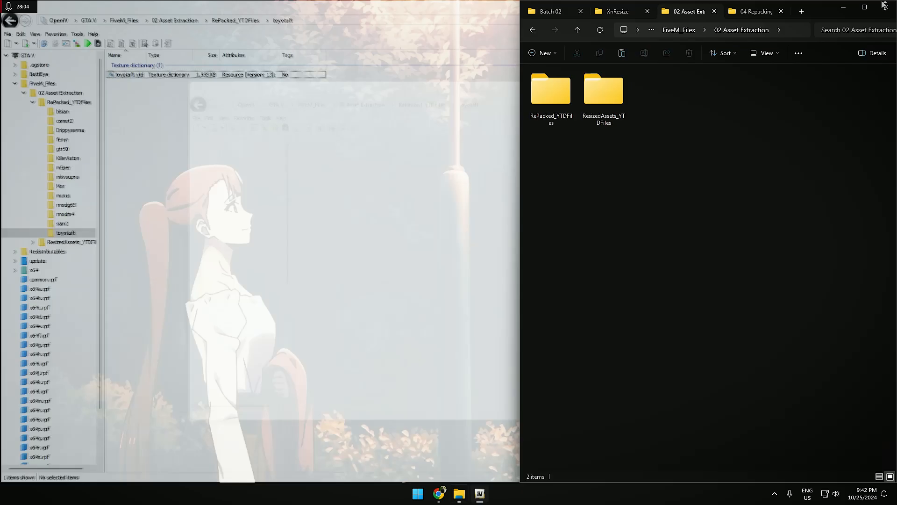
Check the total size of the RePacked_YTDFiles folder in its properties
{"action": "left_click_drag", "start_coordinate": [559, 164], "coordinate": [548, 98]}
{"action": "key", "text": "alt+Return"}
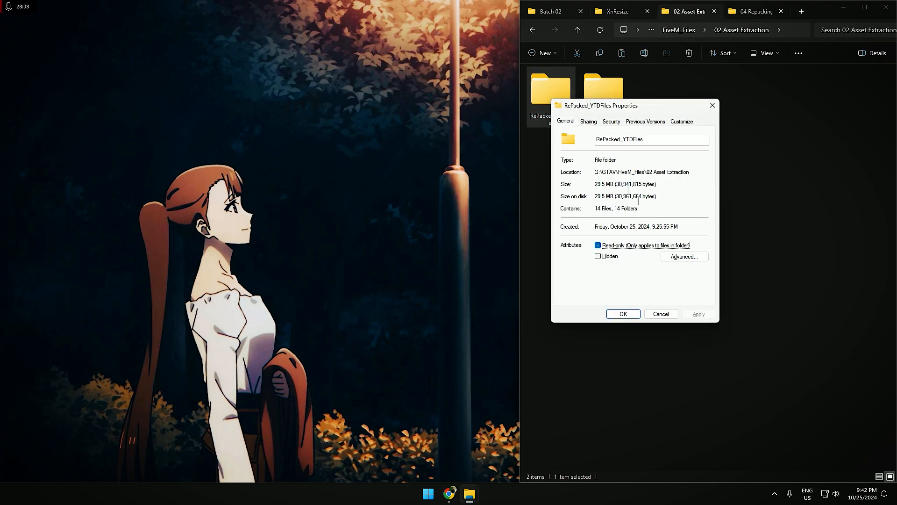
{"action": "double_click", "coordinate": [672, 189]}
{"action": "left_click", "coordinate": [713, 105]}
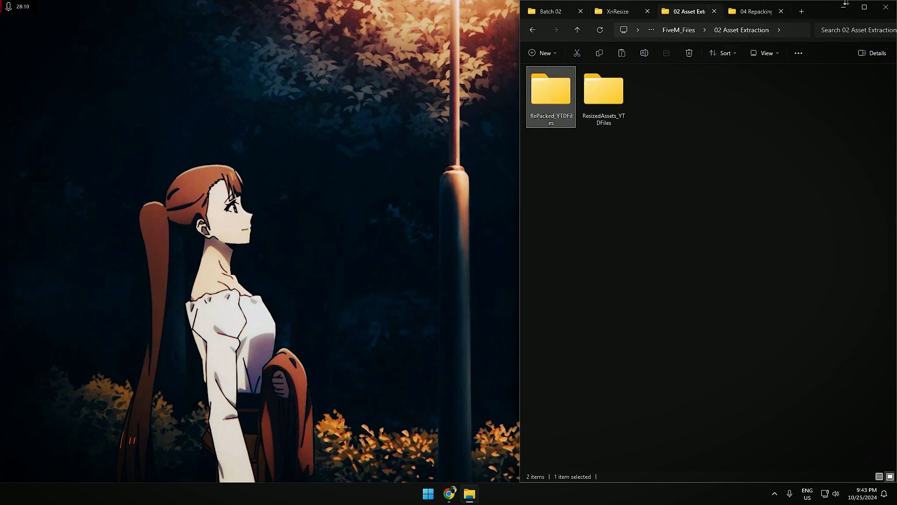
Check the size of the original stream folder in Batch 03, under 01 YTD Copy\OverSized_YTDFiles, in its properties
{"action": "left_click", "coordinate": [865, 7]}
{"action": "left_click", "coordinate": [385, 7]}
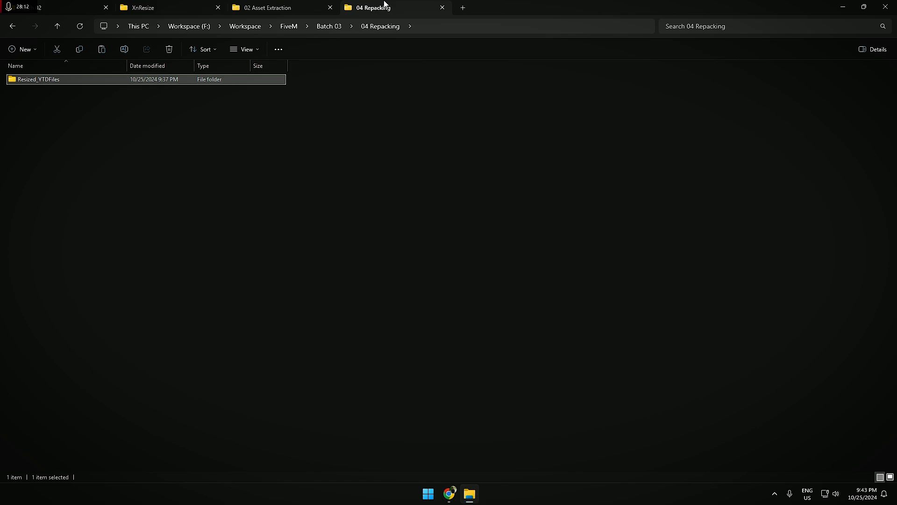
{"action": "left_click", "coordinate": [340, 28]}
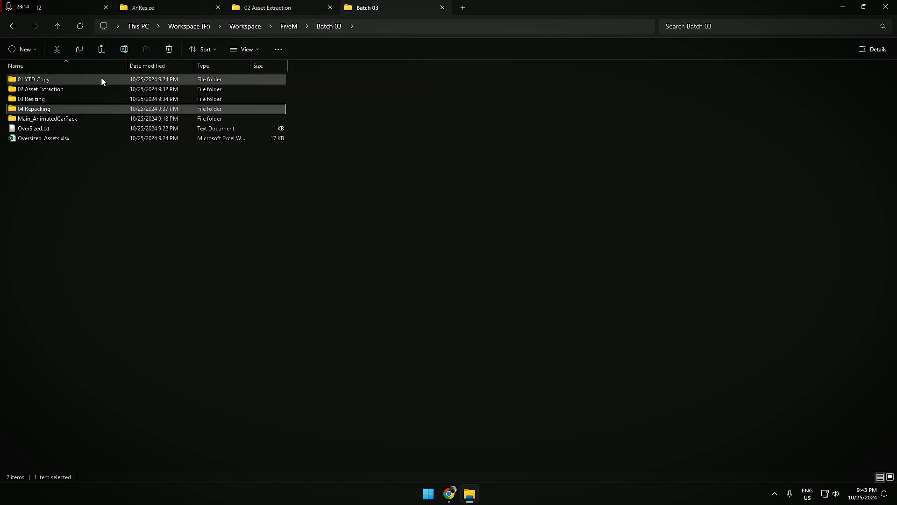
{"action": "double_click", "coordinate": [100, 77]}
{"action": "double_click", "coordinate": [94, 88]}
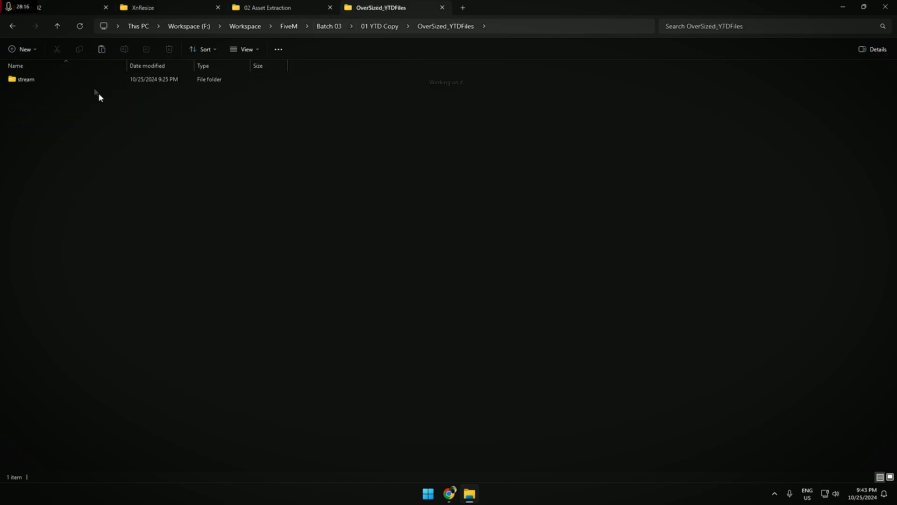
{"action": "double_click", "coordinate": [60, 81]}
{"action": "key", "text": "alt+Left"}
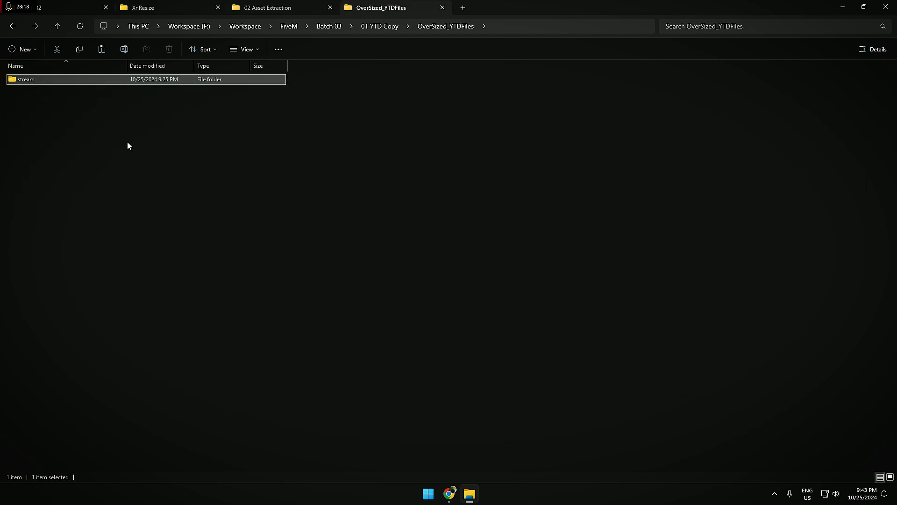
{"action": "key", "text": "alt+Return"}
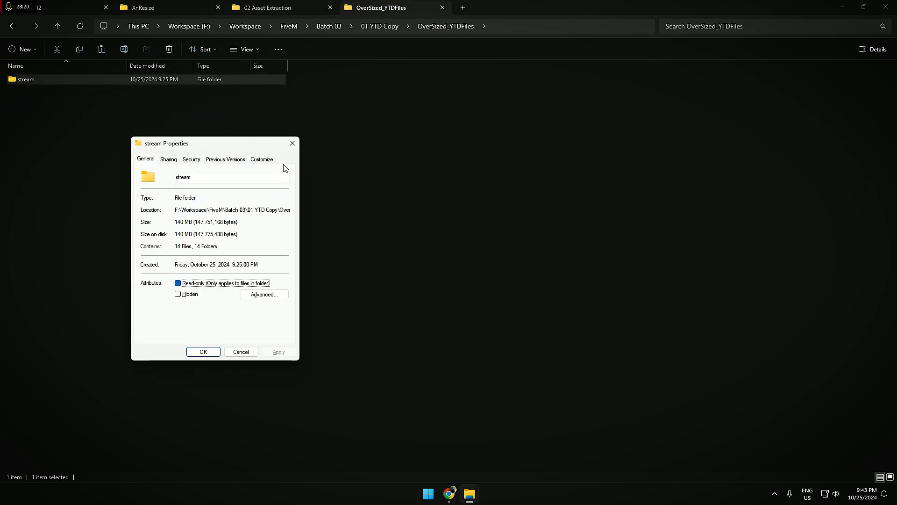
{"action": "left_click", "coordinate": [292, 143]}
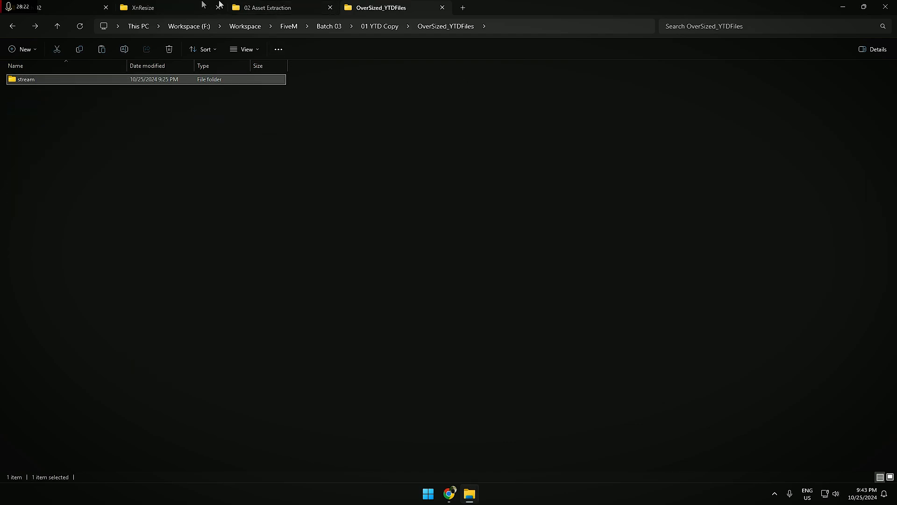
Return to 02 Asset Extraction and compare the RePacked_YTDFiles folder's size with the original stream folder's
{"action": "left_click", "coordinate": [140, 5]}
{"action": "left_click", "coordinate": [264, 7]}
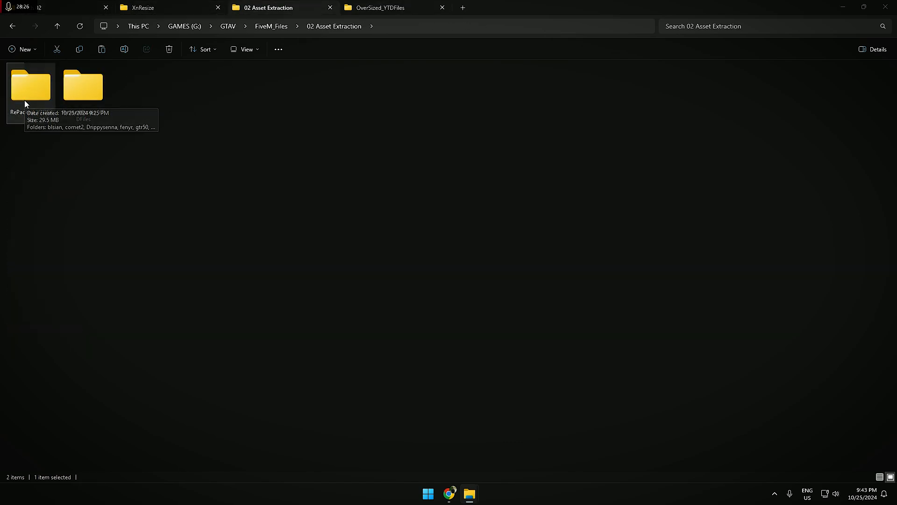
{"action": "key", "text": "alt+Return"}
{"action": "left_click_drag", "start_coordinate": [144, 186], "coordinate": [168, 197]}
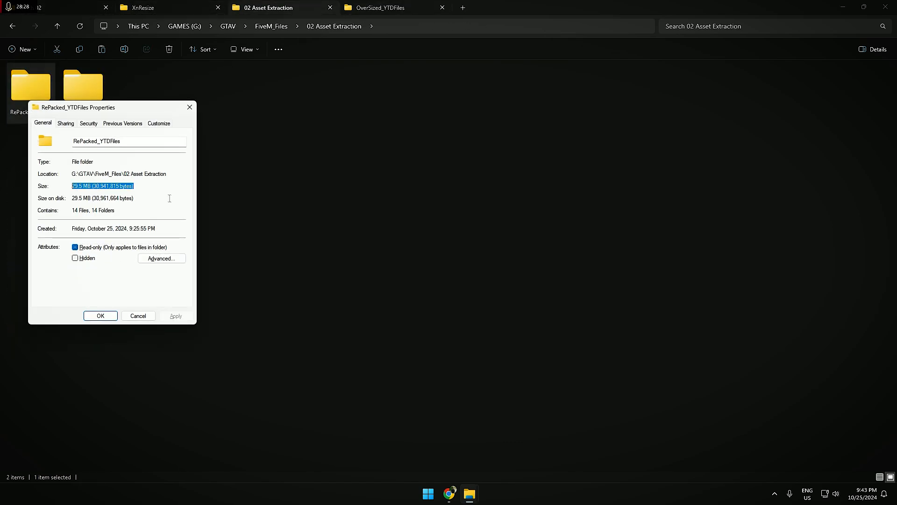
{"action": "left_click", "coordinate": [170, 200]}
{"action": "left_click", "coordinate": [189, 108]}
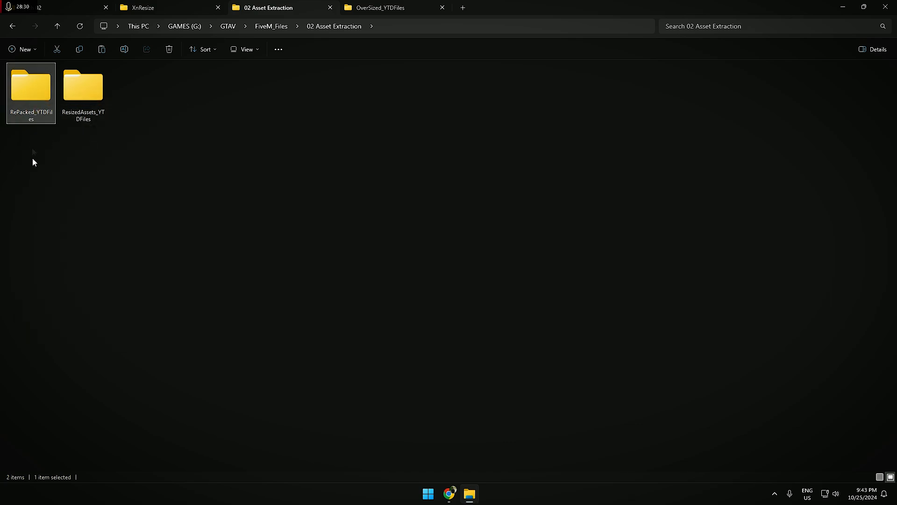
Copy the RePacked_YTDFiles folder from 02 Asset Extraction into the Batch 03\04 Repacking folder
{"action": "right_click", "coordinate": [33, 70]}
{"action": "left_click", "coordinate": [77, 89]}
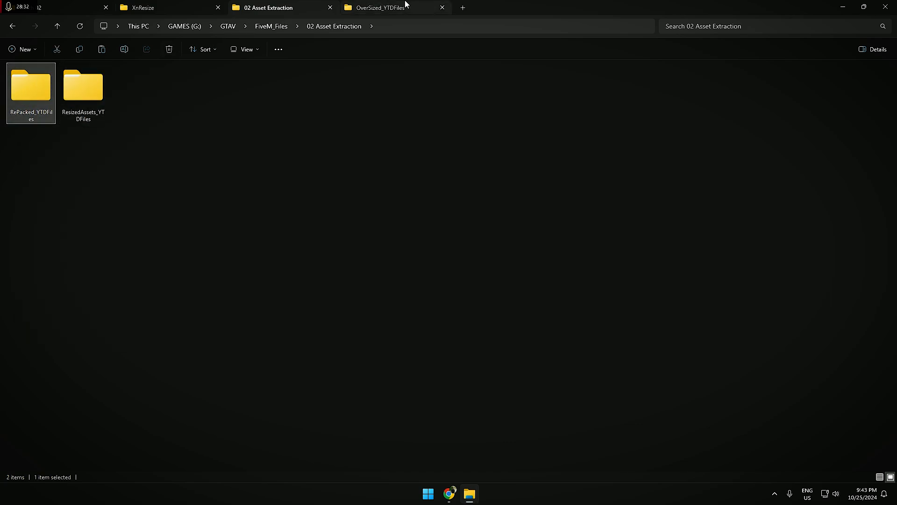
{"action": "left_click", "coordinate": [404, 6]}
{"action": "left_click", "coordinate": [376, 27]}
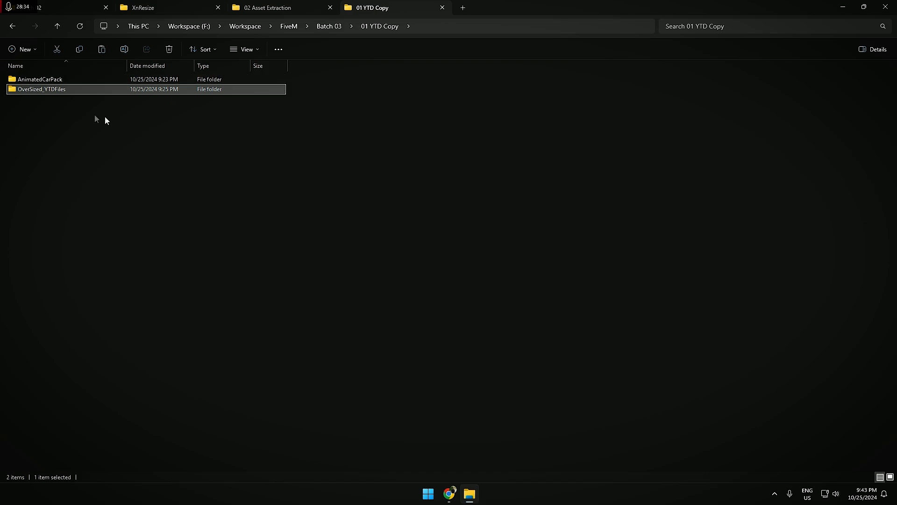
{"action": "left_click", "coordinate": [329, 27]}
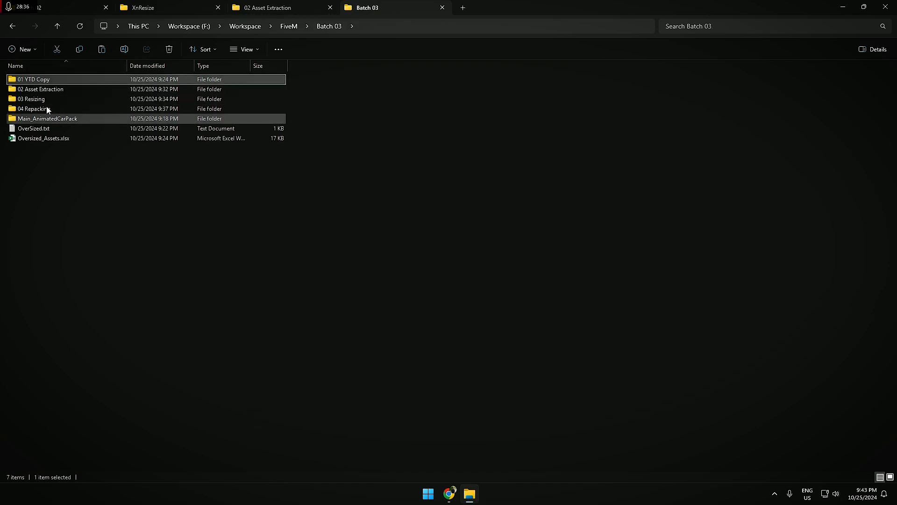
{"action": "double_click", "coordinate": [44, 108]}
{"action": "right_click", "coordinate": [199, 201]}
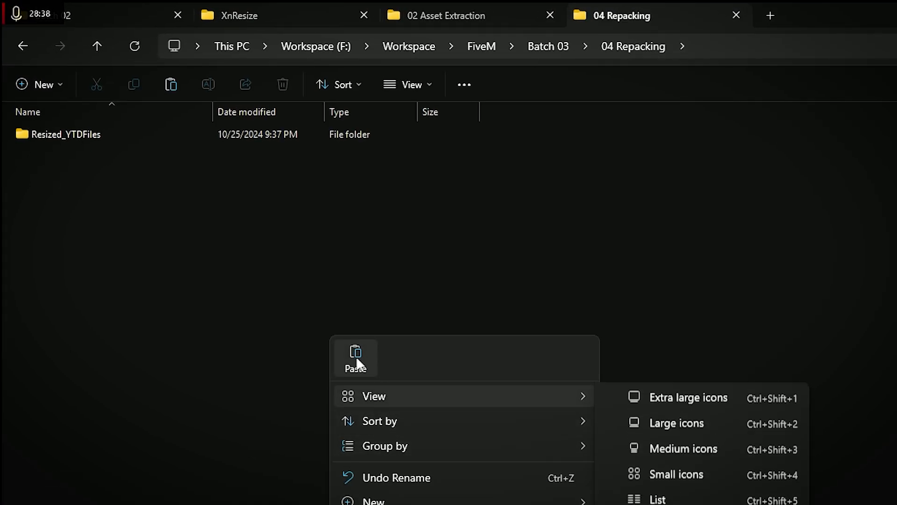
{"action": "left_click", "coordinate": [357, 359]}
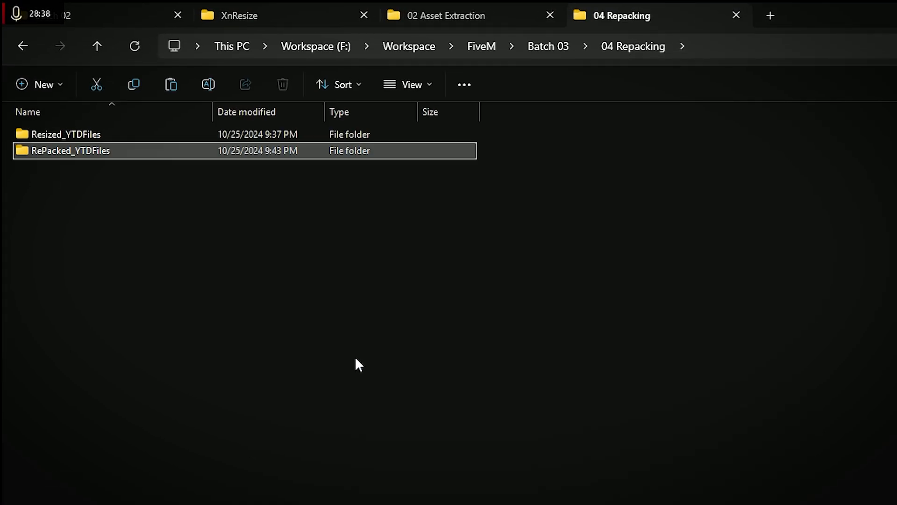
{"action": "left_click", "coordinate": [284, 319]}
Look through the open File Explorer folders and bring up the Batch 02 folder
{"action": "left_click", "coordinate": [456, 12]}
{"action": "left_click", "coordinate": [229, 11]}
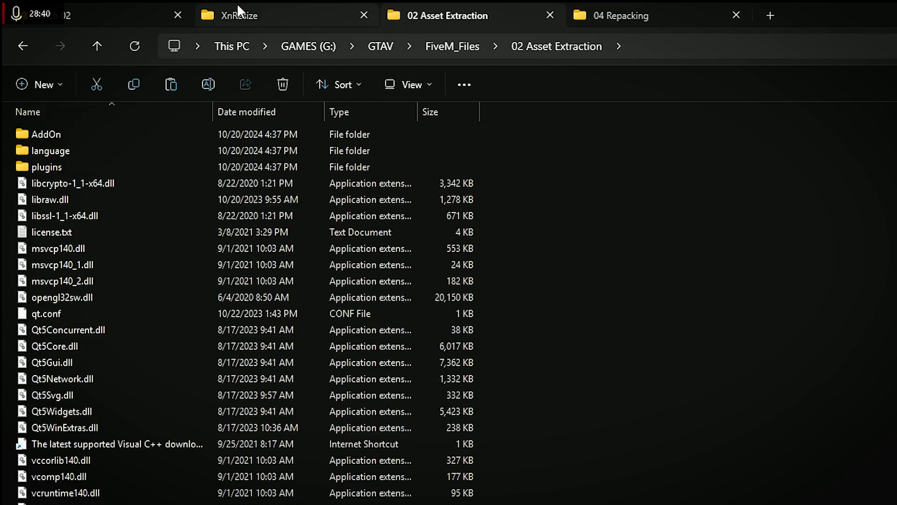
{"action": "left_click", "coordinate": [392, 16]}
{"action": "left_click", "coordinate": [135, 15]}
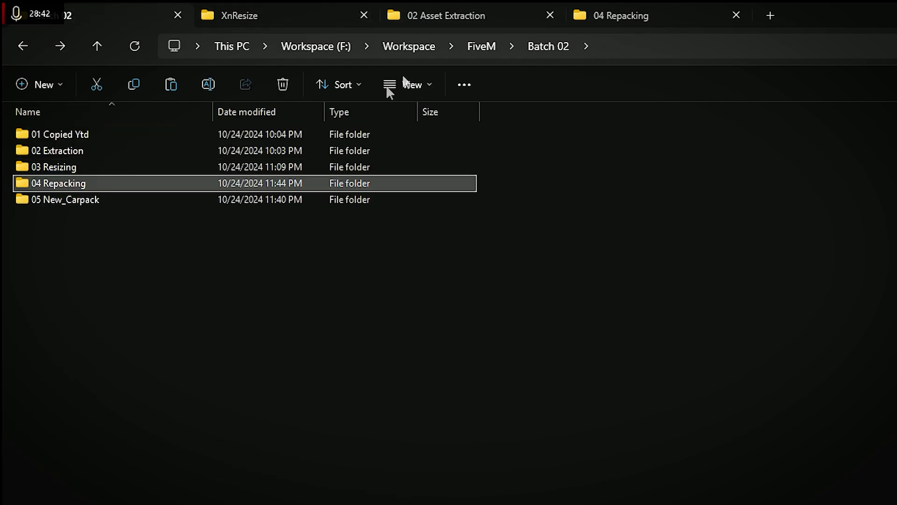
Check the 05 New_Carpack folder in Batch 02 for reference and create a folder named 05 NewPack in Batch 03
{"action": "double_click", "coordinate": [136, 206]}
{"action": "left_click_drag", "start_coordinate": [320, 482], "coordinate": [430, 504]}
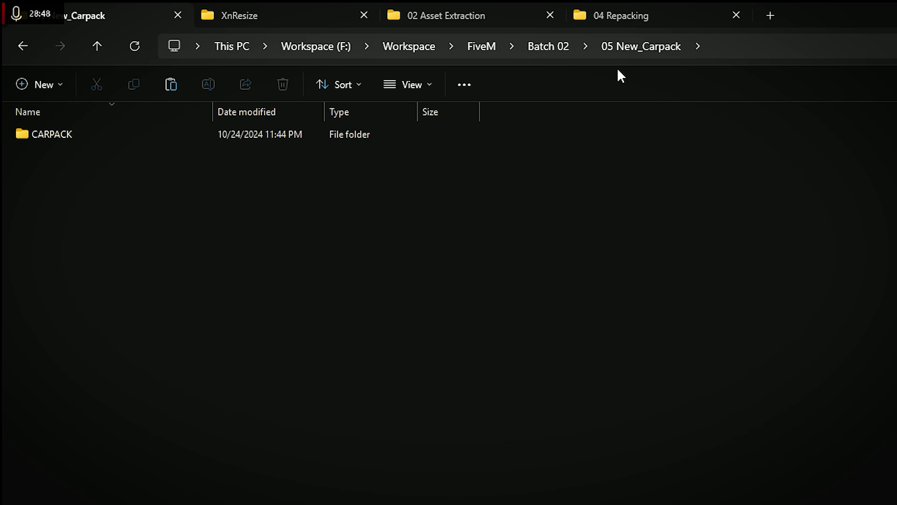
{"action": "left_click", "coordinate": [638, 12]}
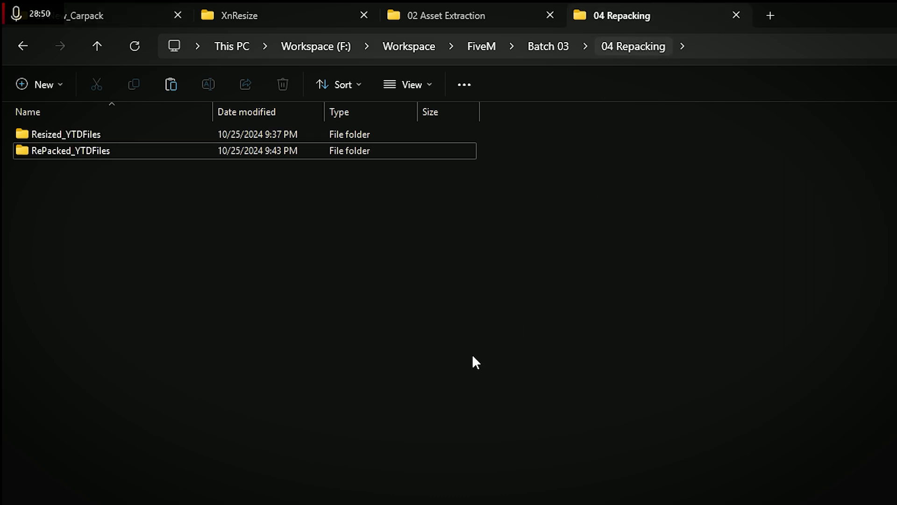
{"action": "left_click", "coordinate": [547, 46]}
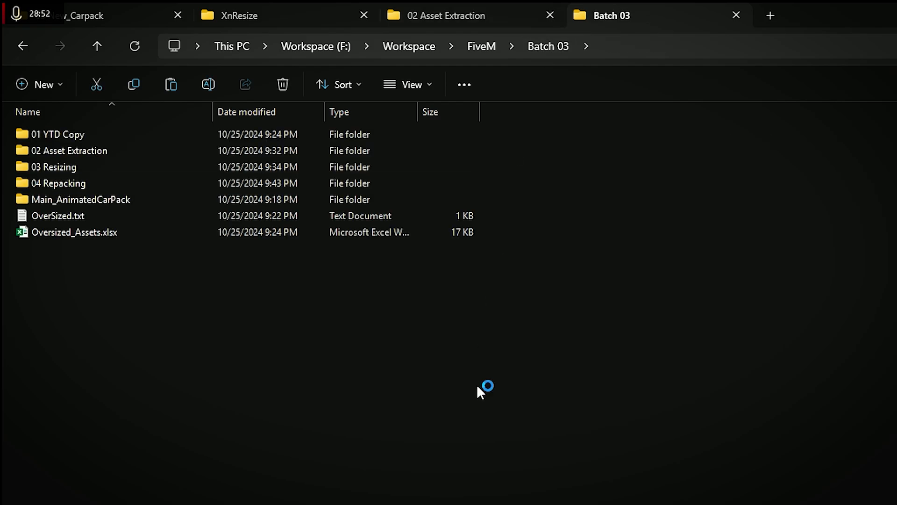
{"action": "key", "text": "ctrl+shift+n"}
{"action": "type", "text": "05 Ne"}
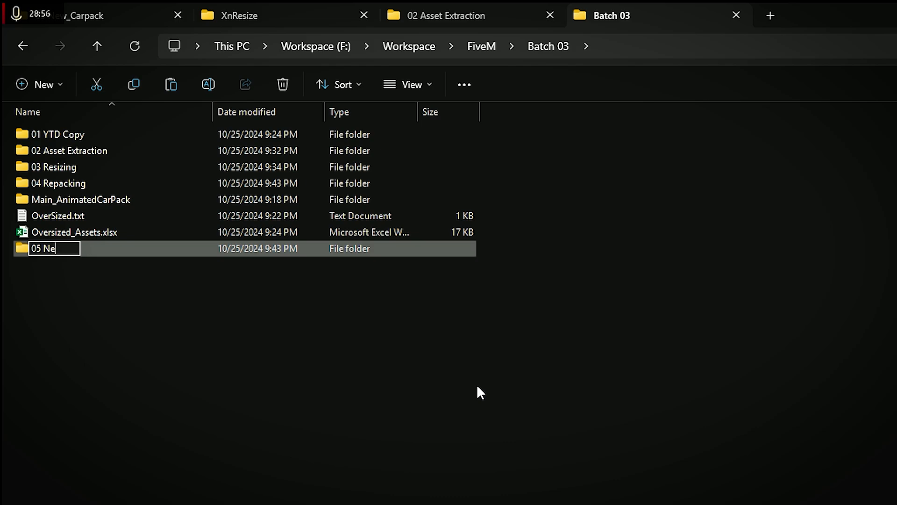
{"action": "type", "text": "wPack"}
{"action": "key", "text": "Return"}
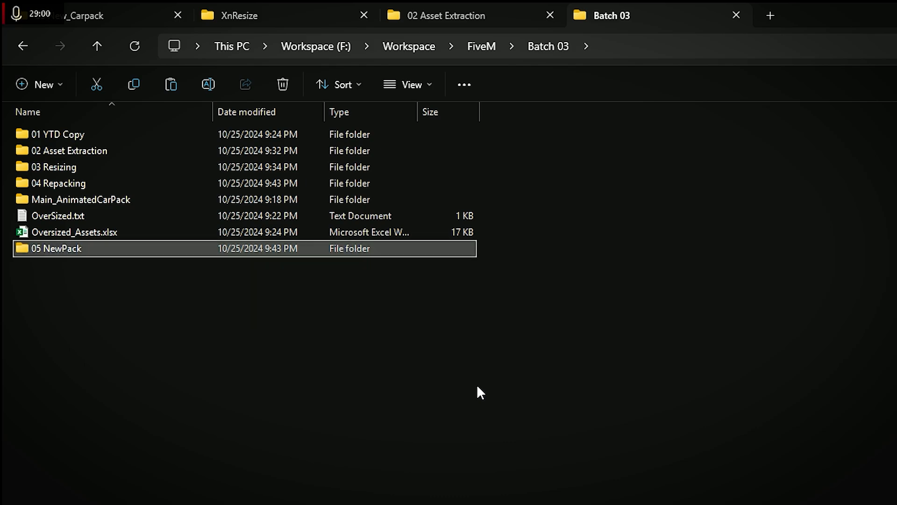
Paste the copied RePacked_YTDFiles folder into Batch 03\05 NewPack and return to Batch 03
{"action": "double_click", "coordinate": [149, 248]}
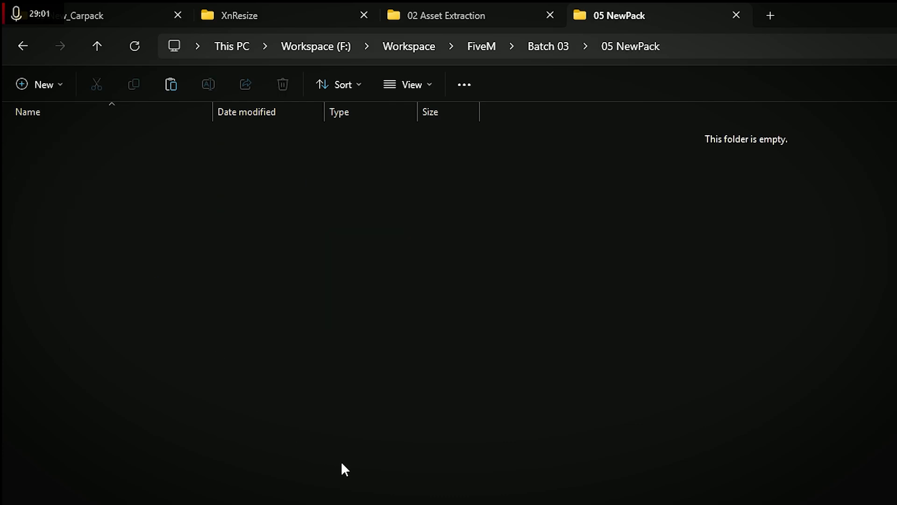
{"action": "key", "text": "ctrl+v"}
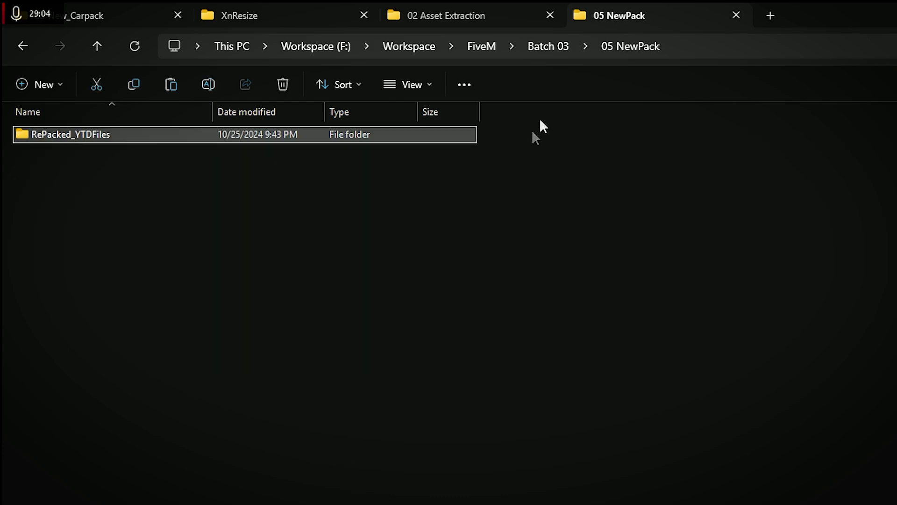
{"action": "left_click", "coordinate": [507, 9]}
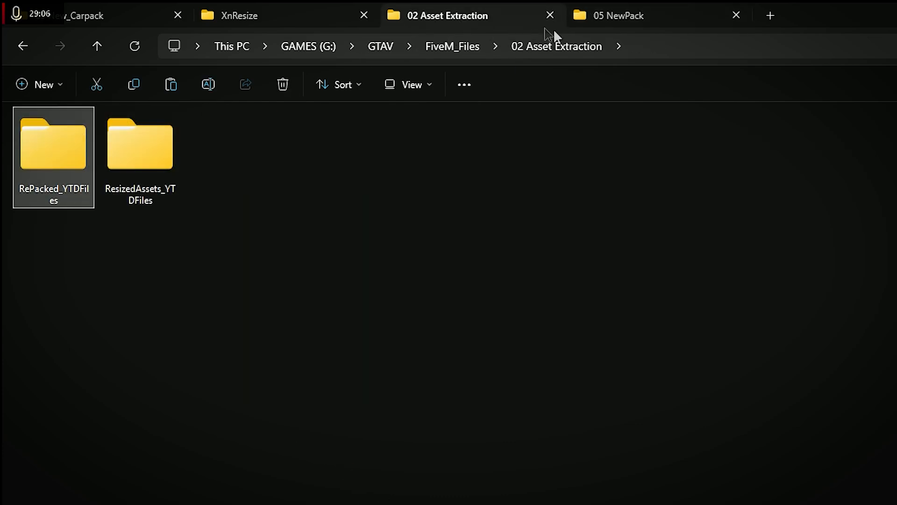
{"action": "left_click", "coordinate": [597, 10]}
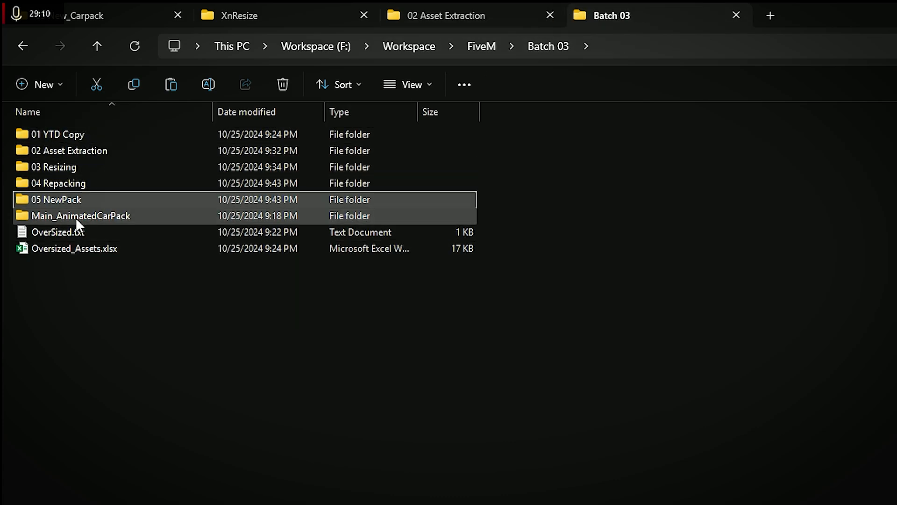
Rename the Main_AnimatedCarPack folder in Batch 03 to !Main_AnimatedCarPack
{"action": "left_click", "coordinate": [75, 217]}
{"action": "left_click", "coordinate": [76, 217]}
{"action": "left_click", "coordinate": [77, 217]}
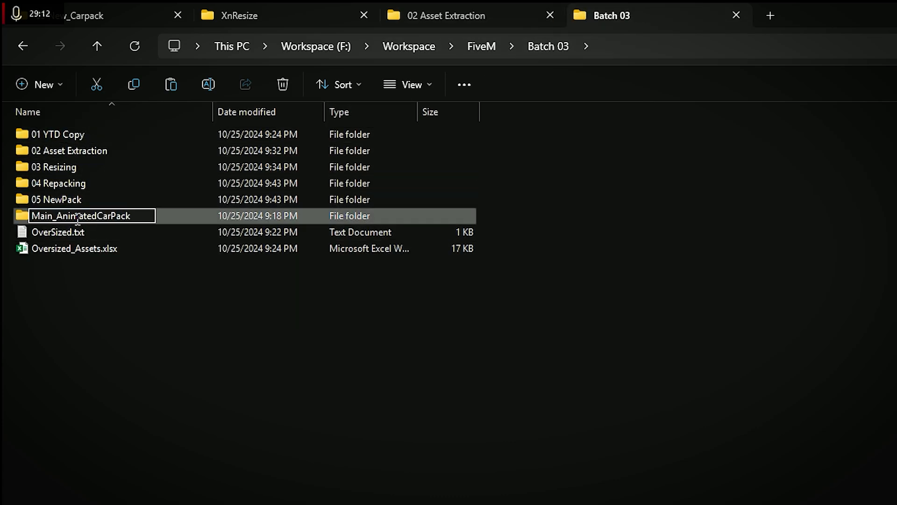
{"action": "key", "text": "Home"}
{"action": "type", "text": "!"}
{"action": "key", "text": "Return"}
Look through the contents of !Main_AnimatedCarPack and 05 NewPack, then return to Batch 03
{"action": "double_click", "coordinate": [81, 216]}
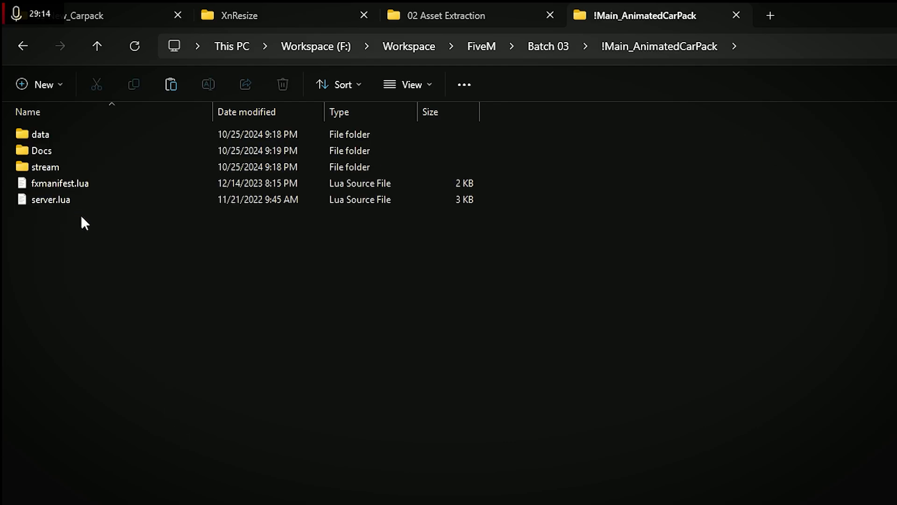
{"action": "left_click_drag", "start_coordinate": [90, 306], "coordinate": [64, 81]}
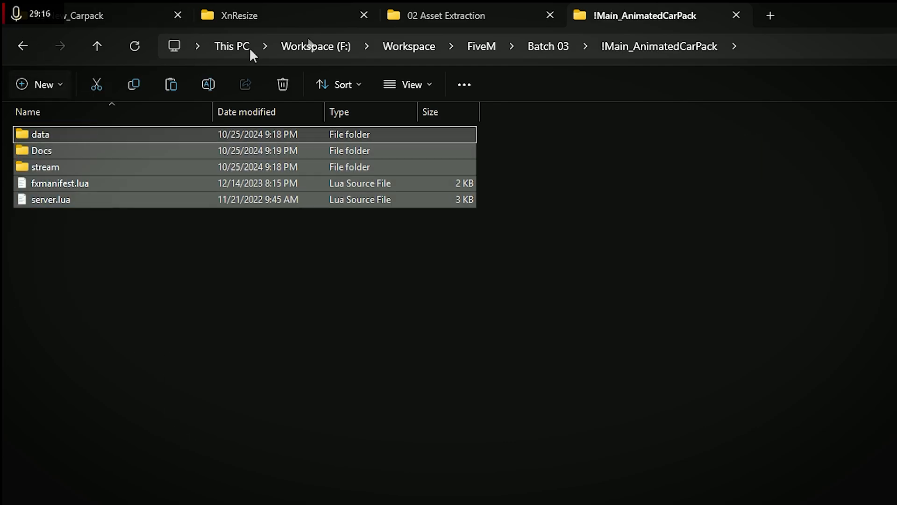
{"action": "left_click", "coordinate": [549, 42]}
{"action": "key", "text": "Escape"}
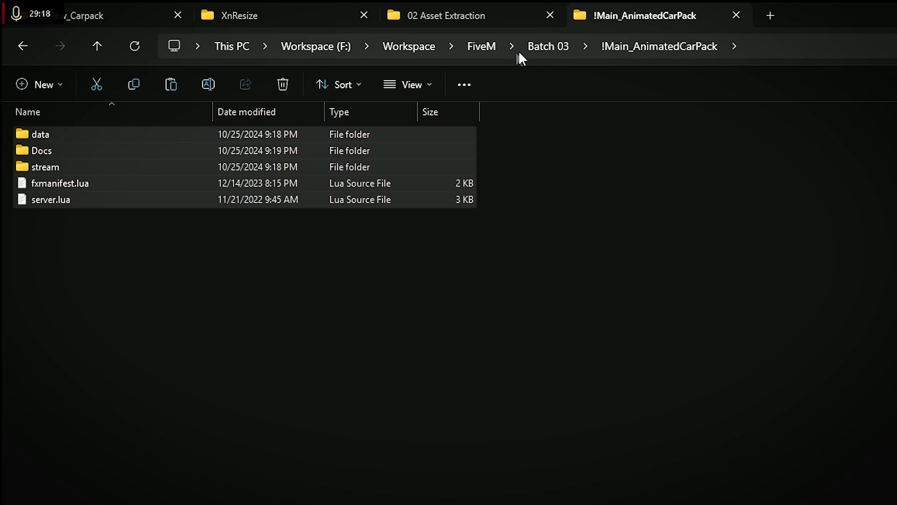
{"action": "left_click", "coordinate": [547, 46]}
{"action": "left_click", "coordinate": [111, 215]}
{"action": "double_click", "coordinate": [112, 215]}
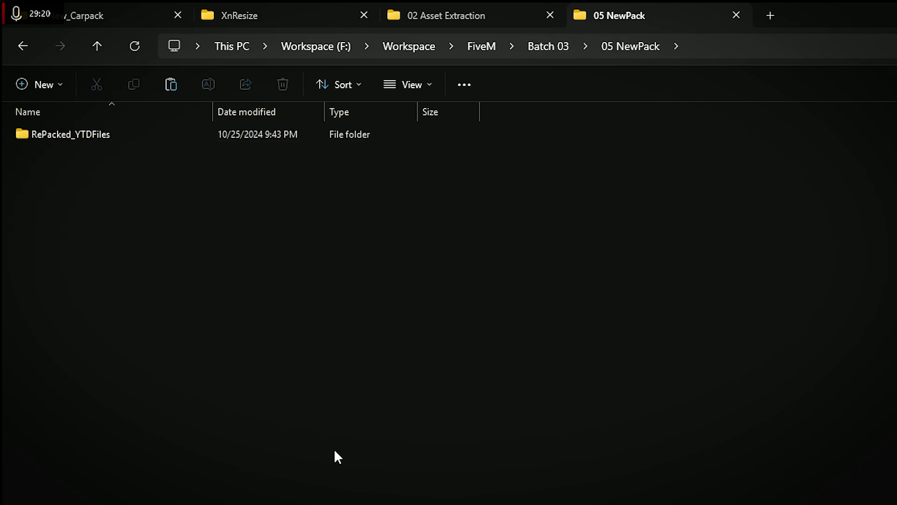
{"action": "left_click", "coordinate": [528, 44]}
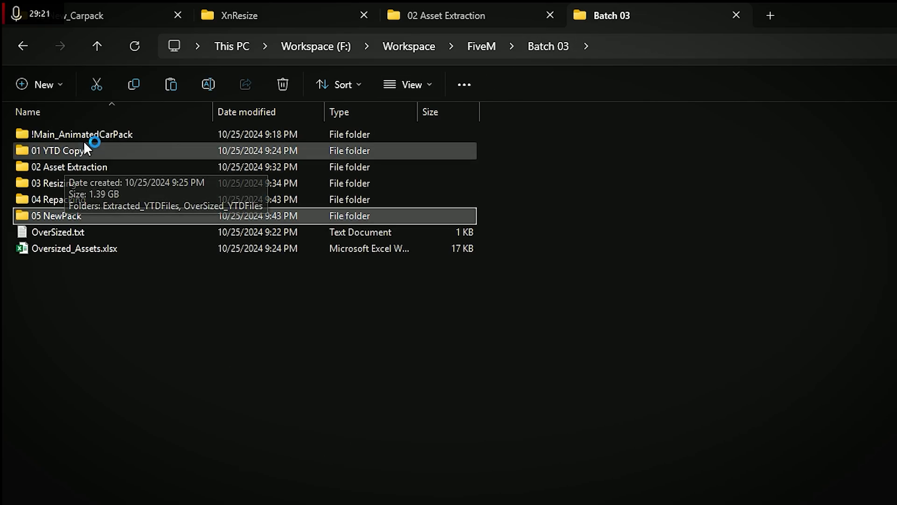
Rename the !Main_AnimatedCarPack folder to AnimatedCarPack
{"action": "left_click", "coordinate": [83, 136]}
{"action": "key", "text": "F2"}
{"action": "left_click", "coordinate": [248, 359]}
{"action": "left_click", "coordinate": [59, 137]}
{"action": "key", "text": "F2"}
{"action": "left_click_drag", "start_coordinate": [60, 137], "coordinate": [4, 138]}
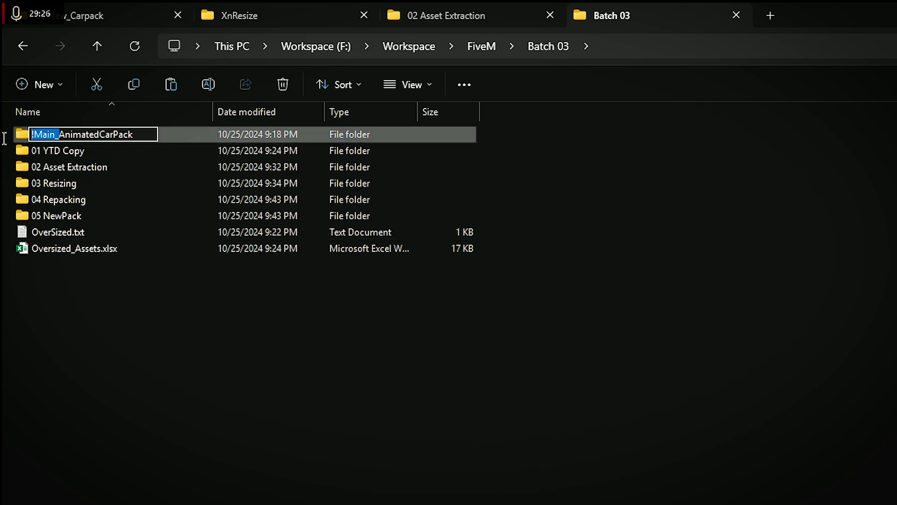
{"action": "key", "text": "BackSpace"}
{"action": "left_click", "coordinate": [192, 414]}
Copy the AnimatedCarPack folder from Batch 03 into 05 NewPack
{"action": "left_click", "coordinate": [106, 134]}
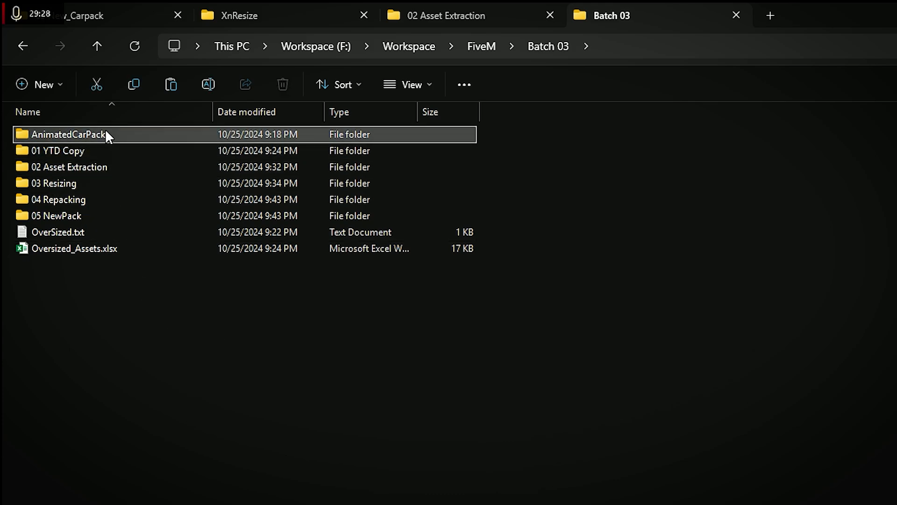
{"action": "left_click", "coordinate": [315, 357]}
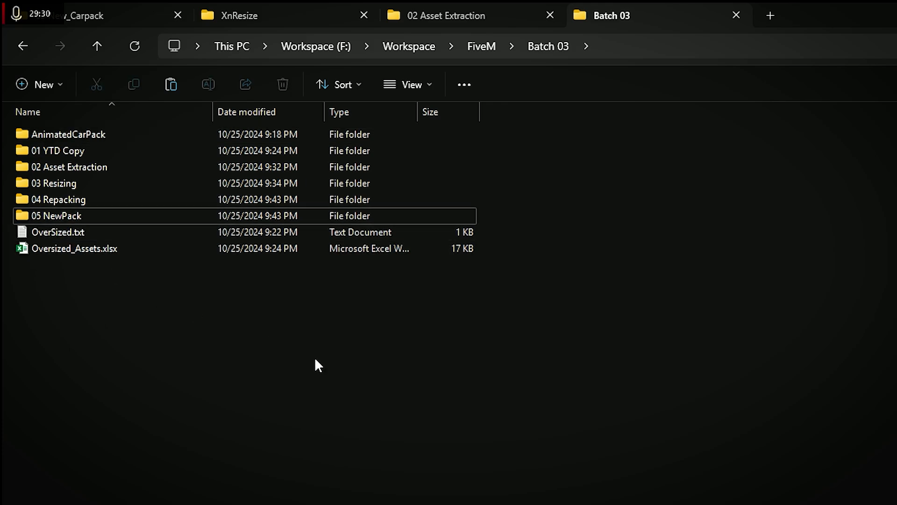
{"action": "double_click", "coordinate": [163, 218]}
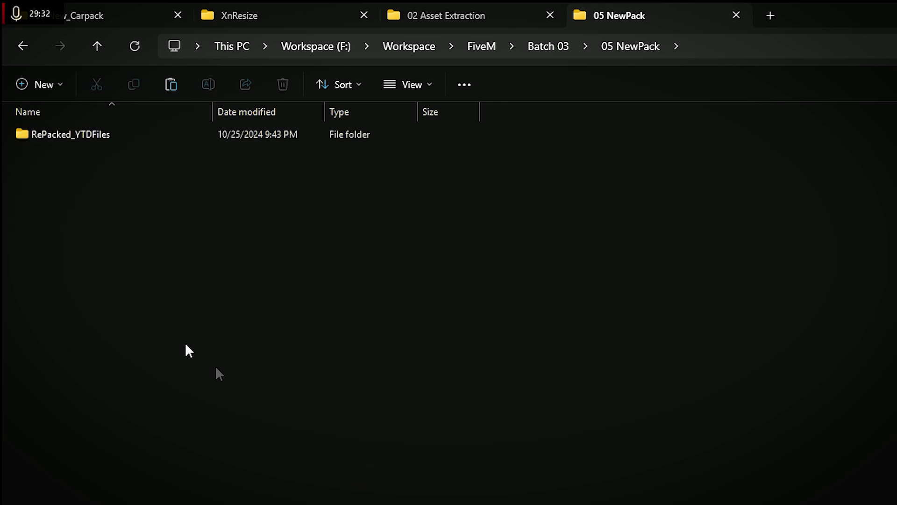
{"action": "key", "text": "ctrl+v"}
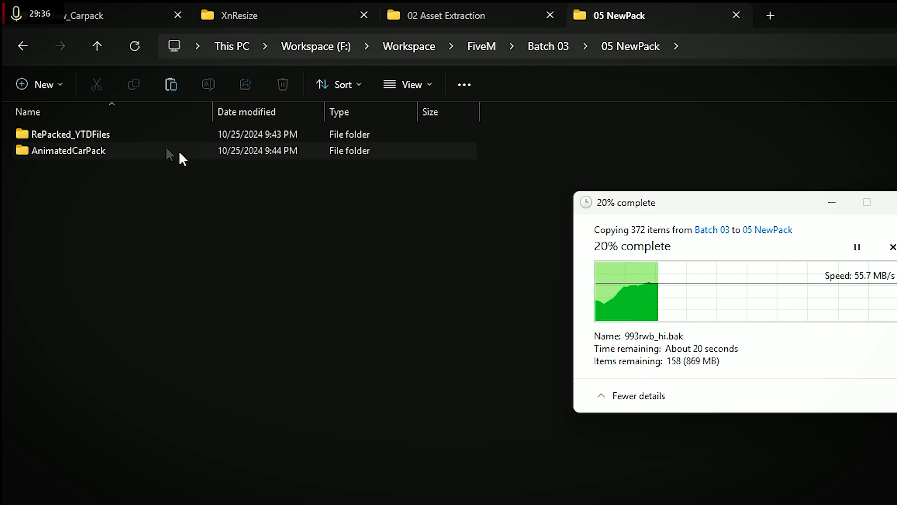
Copy all the vehicle folders inside 05 NewPack\RePacked_YTDFiles to the clipboard
{"action": "double_click", "coordinate": [125, 132]}
{"action": "key", "text": "ctrl+a"}
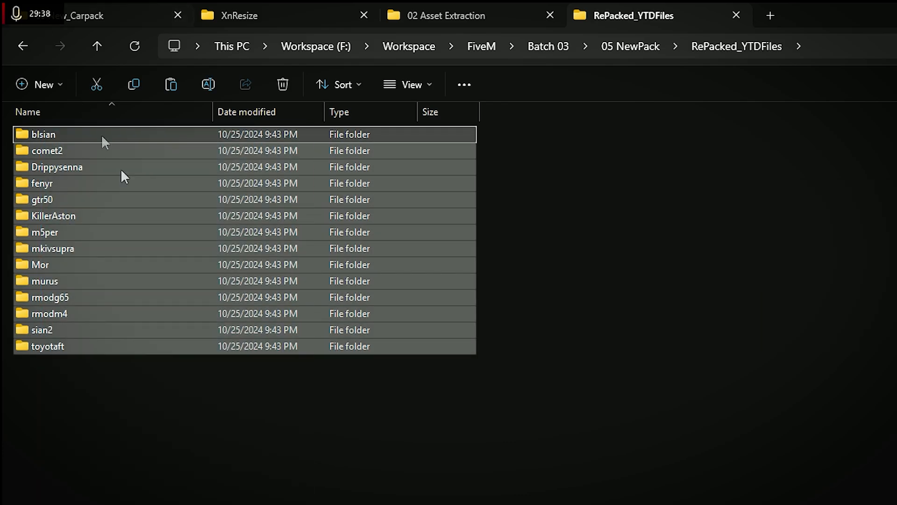
{"action": "double_click", "coordinate": [158, 280]}
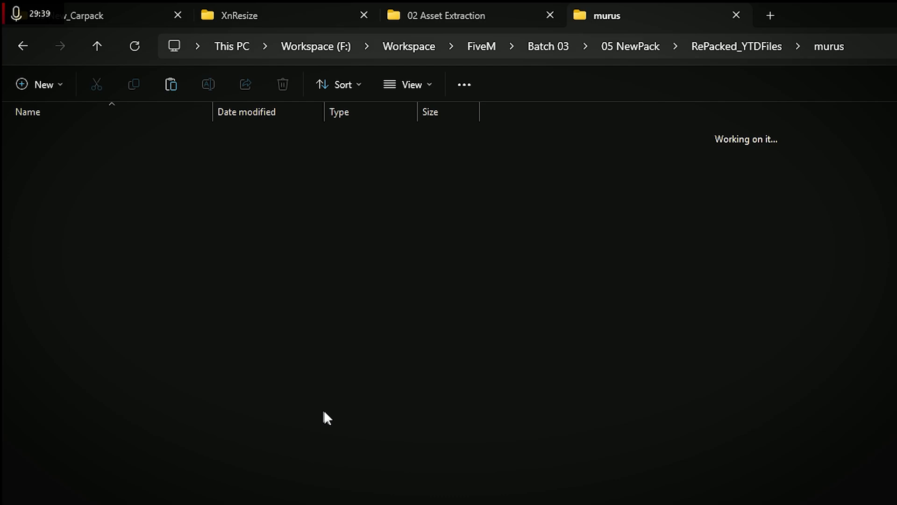
{"action": "key", "text": "alt+Left"}
{"action": "right_click", "coordinate": [170, 271]}
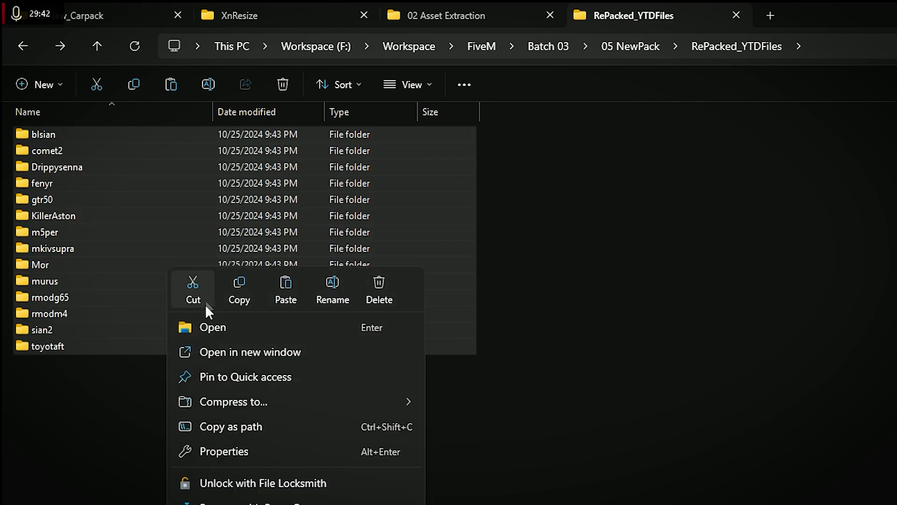
{"action": "left_click", "coordinate": [234, 293]}
Paste the copied vehicle folders into the stream folder of 05 NewPack\AnimatedCarPack, replacing the files with the same names
{"action": "left_click", "coordinate": [618, 52]}
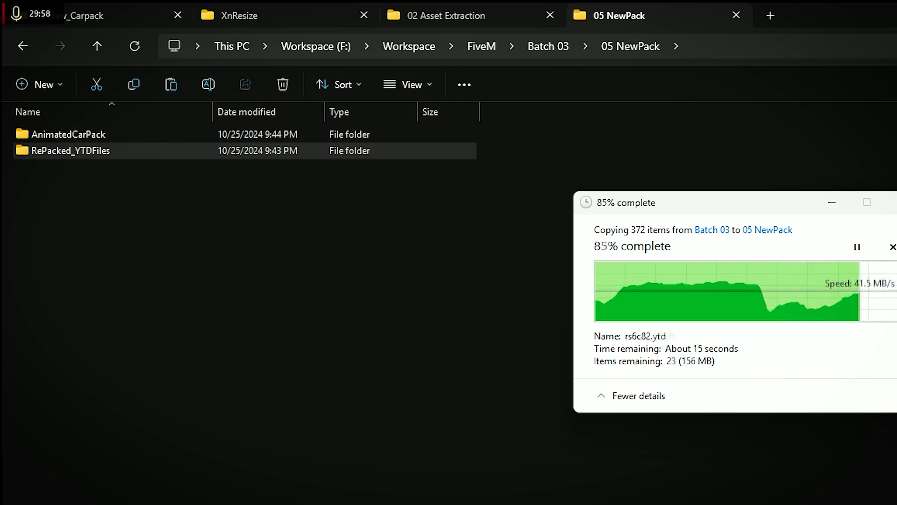
{"action": "double_click", "coordinate": [146, 131]}
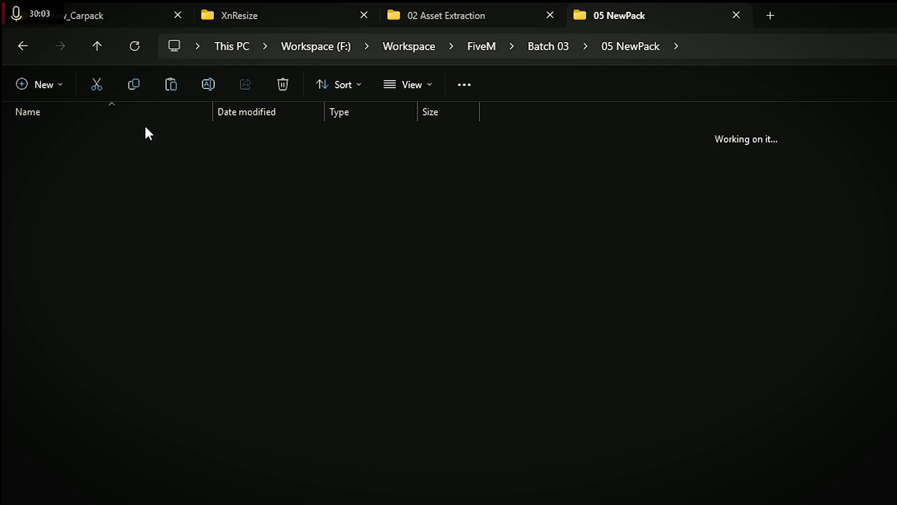
{"action": "left_click", "coordinate": [622, 47]}
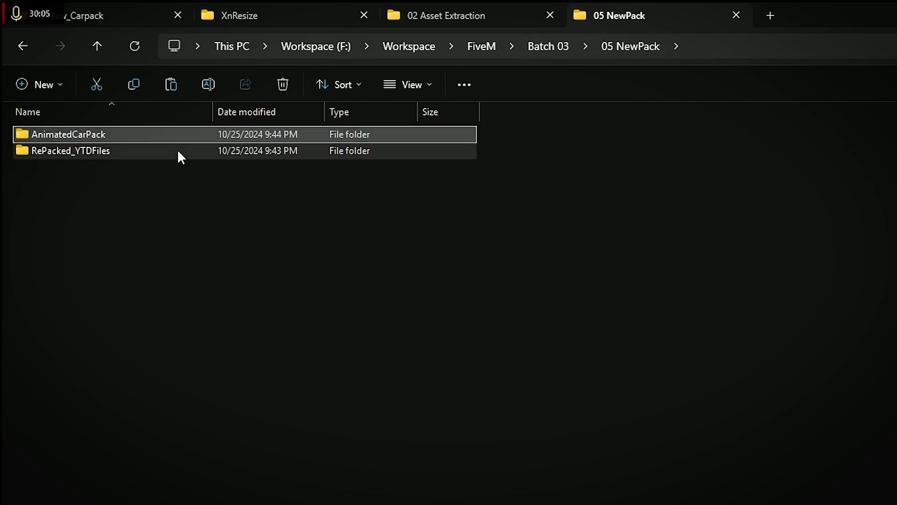
{"action": "double_click", "coordinate": [177, 150]}
{"action": "left_click", "coordinate": [621, 47]}
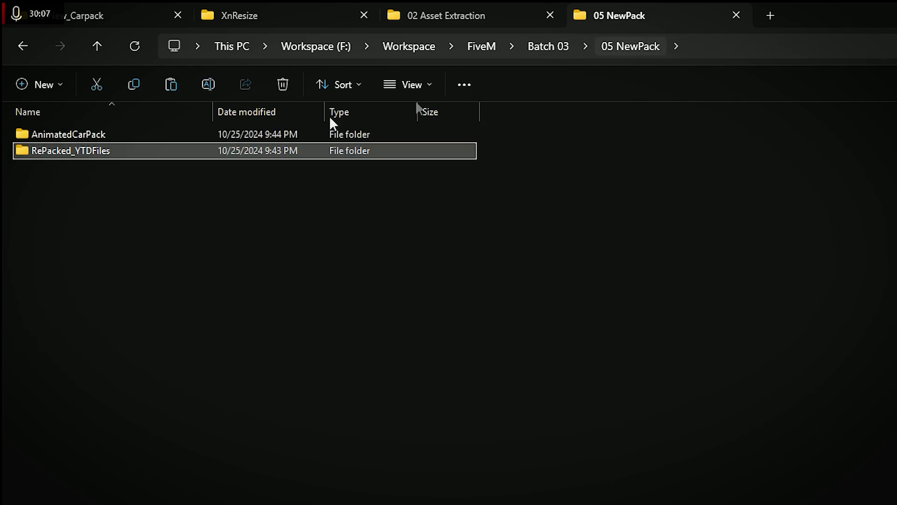
{"action": "double_click", "coordinate": [188, 133]}
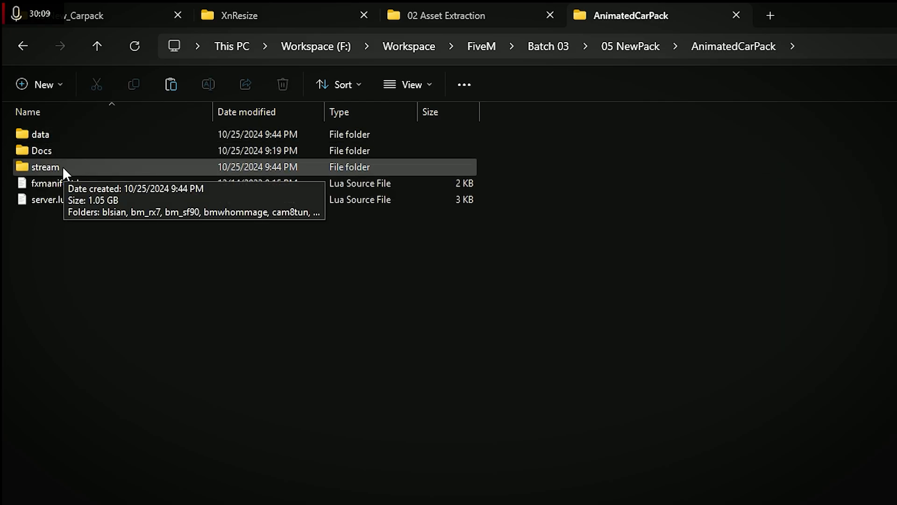
{"action": "double_click", "coordinate": [62, 166]}
{"action": "right_click", "coordinate": [741, 464]}
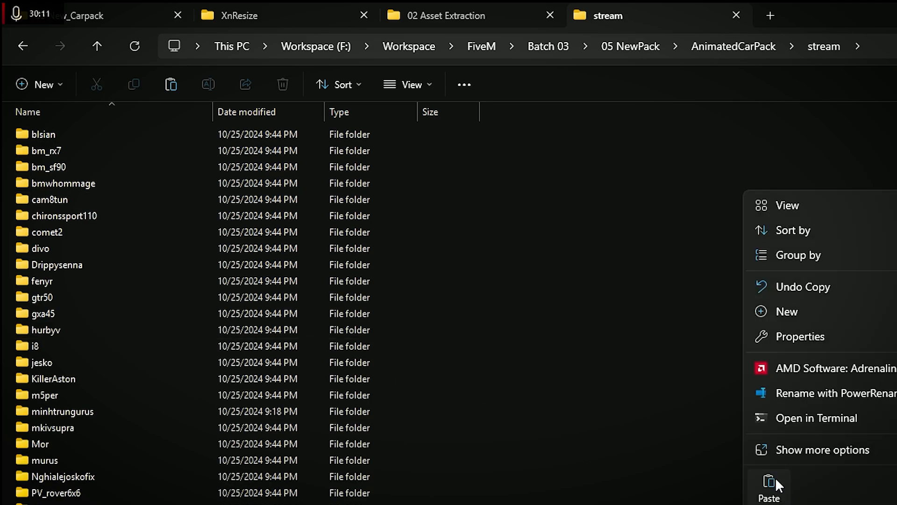
{"action": "left_click", "coordinate": [775, 479]}
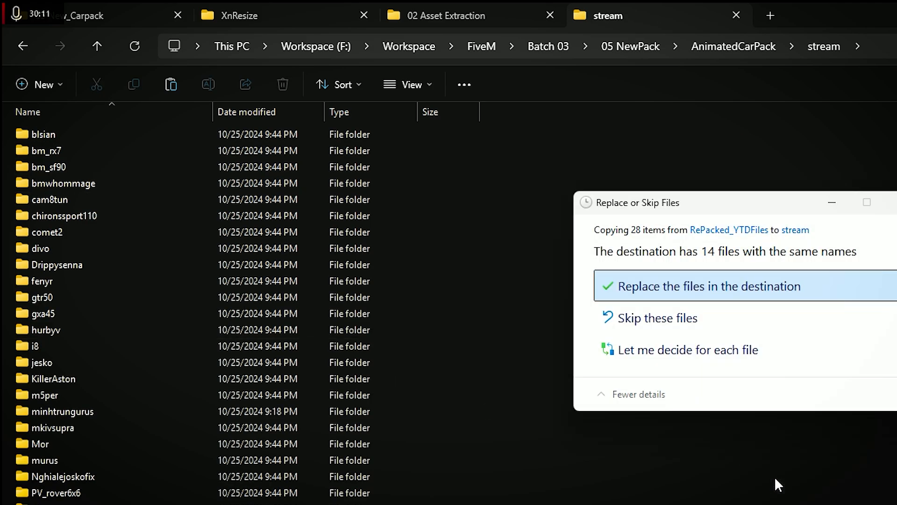
{"action": "left_click", "coordinate": [729, 289]}
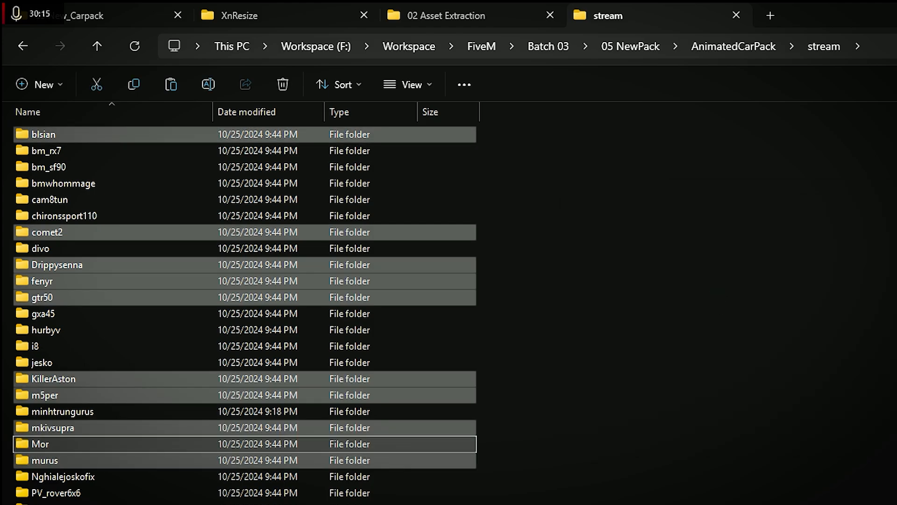
Return to the 05 NewPack folder and switch to WinSCP
{"action": "left_click", "coordinate": [722, 46]}
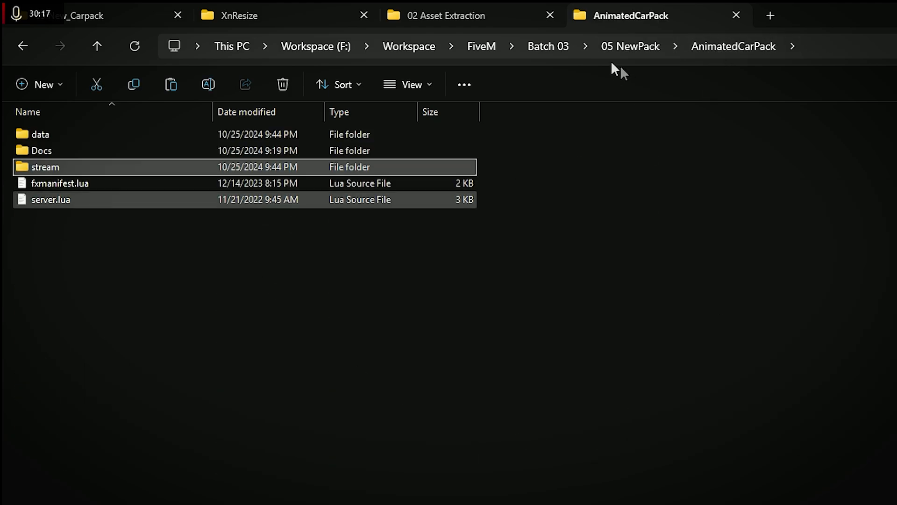
{"action": "left_click", "coordinate": [636, 47]}
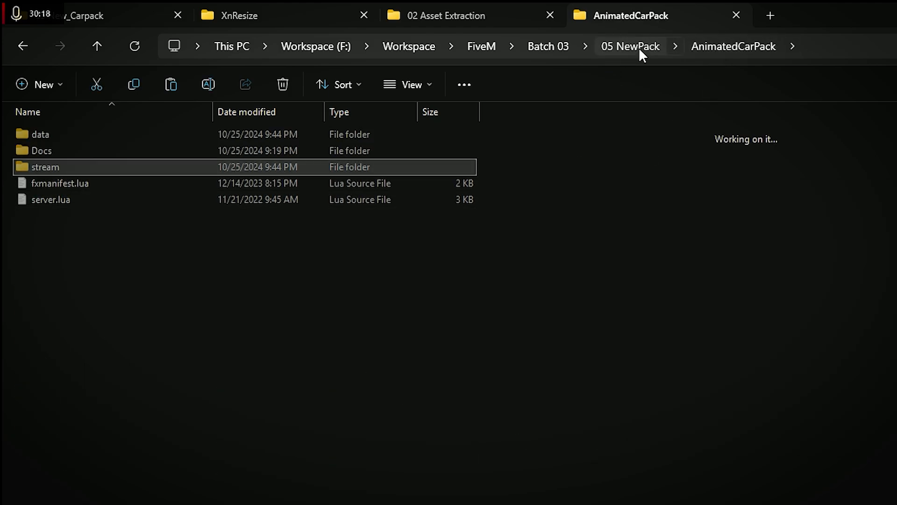
{"action": "left_click", "coordinate": [190, 351]}
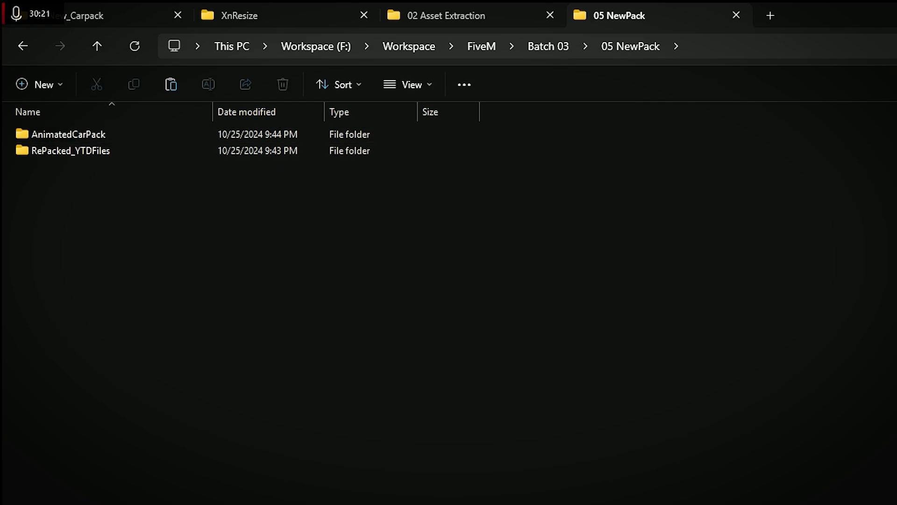
{"action": "key", "text": "alt+Tab"}
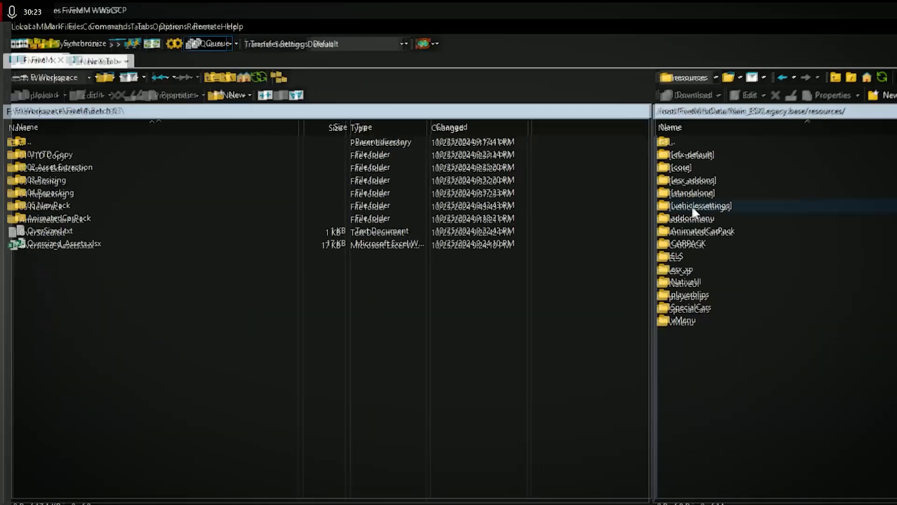
Delete AnimatedCarPack from the server's resources folder and upload the AnimatedCarPack folder from Batch 03\05 NewPack in its place
{"action": "left_click", "coordinate": [669, 224]}
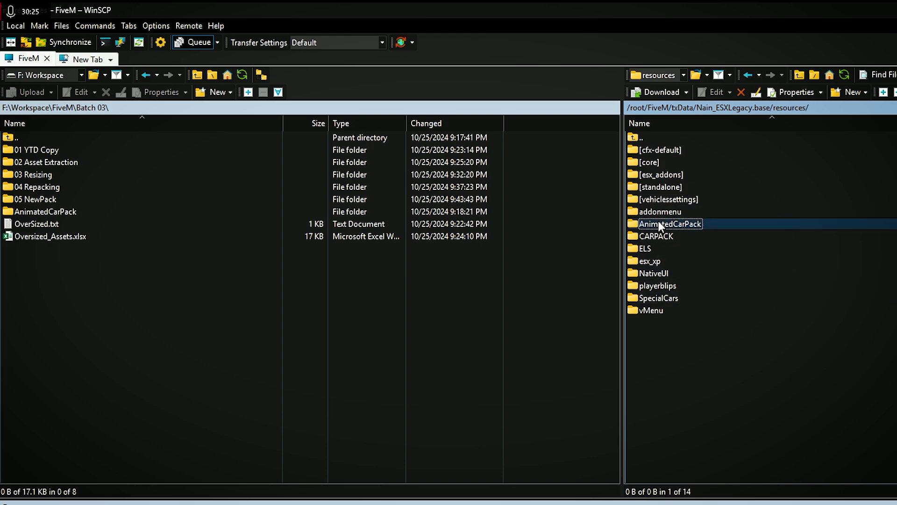
{"action": "left_click", "coordinate": [745, 94]}
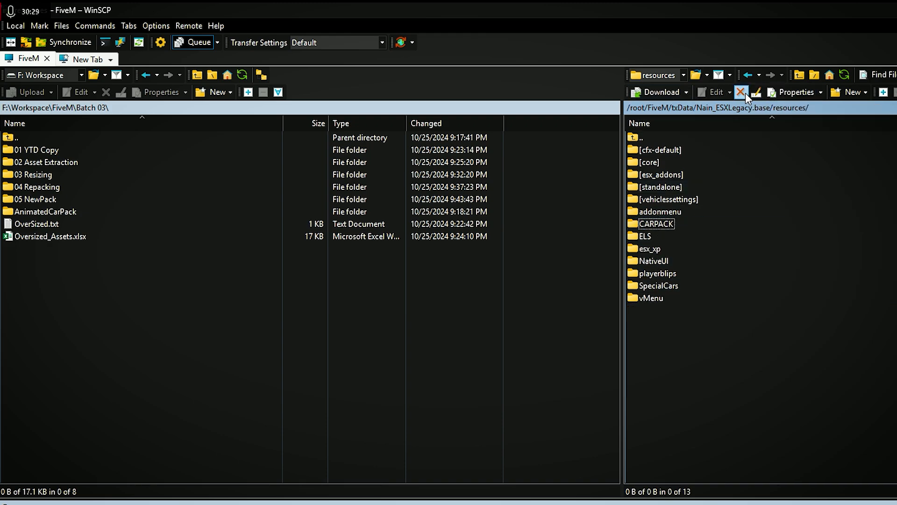
{"action": "left_click", "coordinate": [109, 303]}
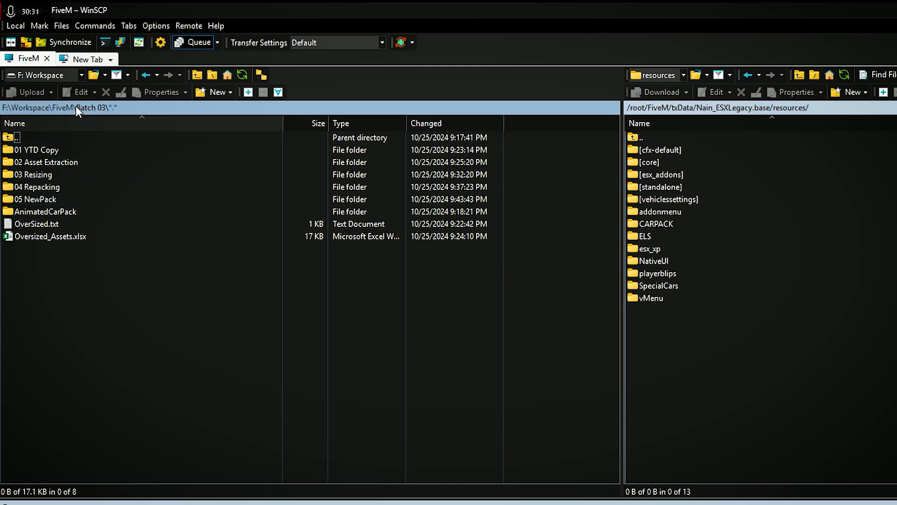
{"action": "double_click", "coordinate": [45, 199]}
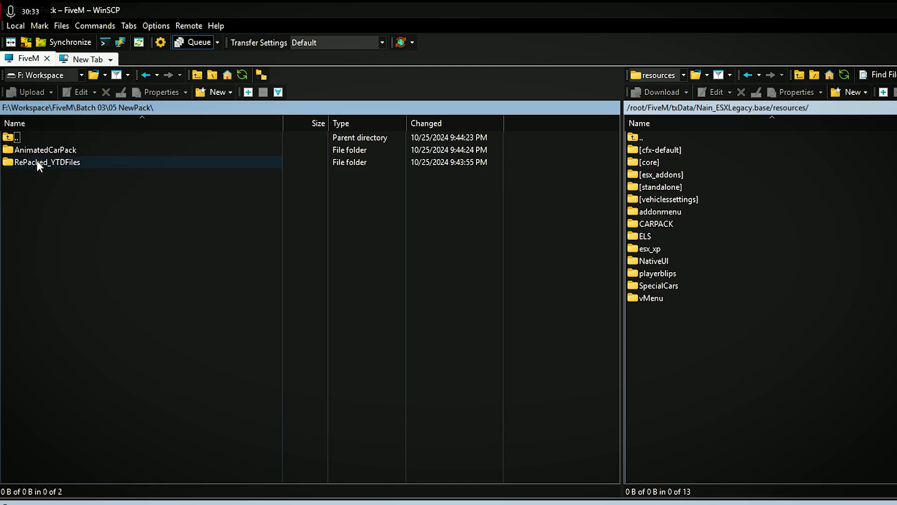
{"action": "left_click", "coordinate": [41, 150]}
{"action": "left_click", "coordinate": [32, 89]}
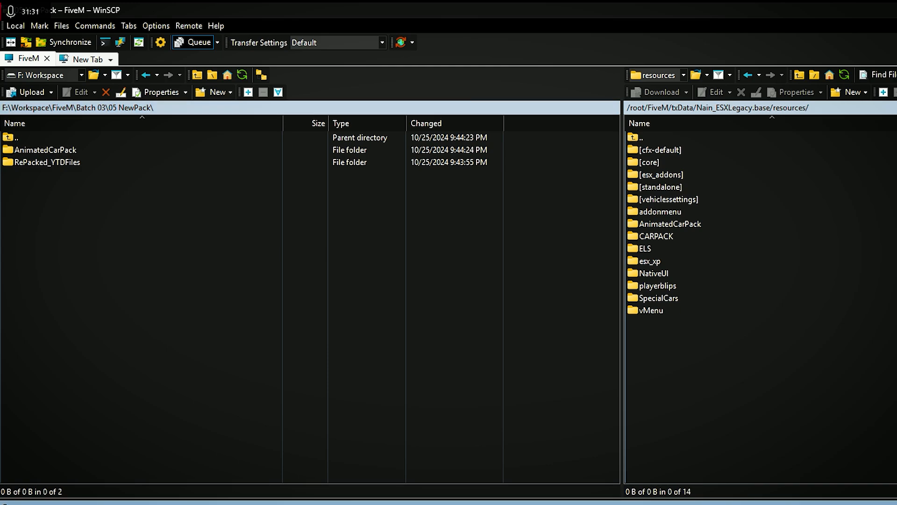
Switch to the browser and reload the txAdmin Live Console page
{"action": "key", "text": "super"}
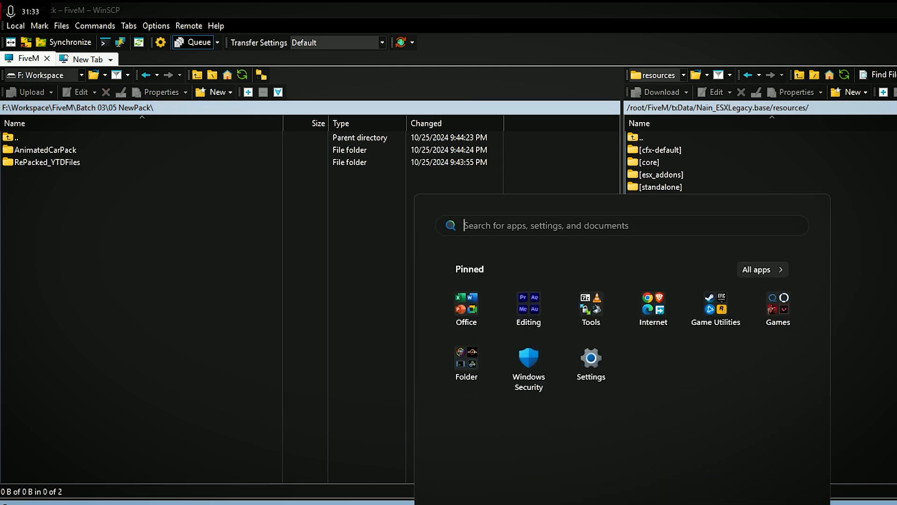
{"action": "left_click", "coordinate": [517, 502]}
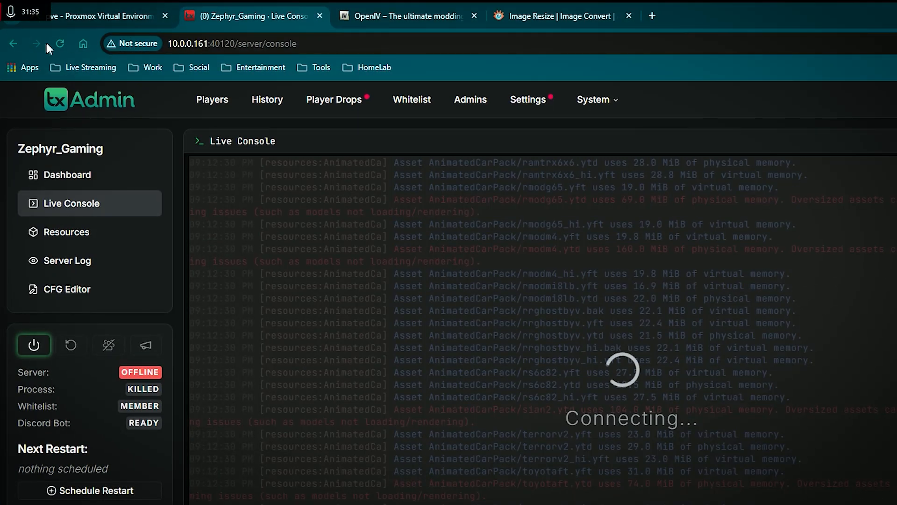
{"action": "left_click", "coordinate": [58, 44]}
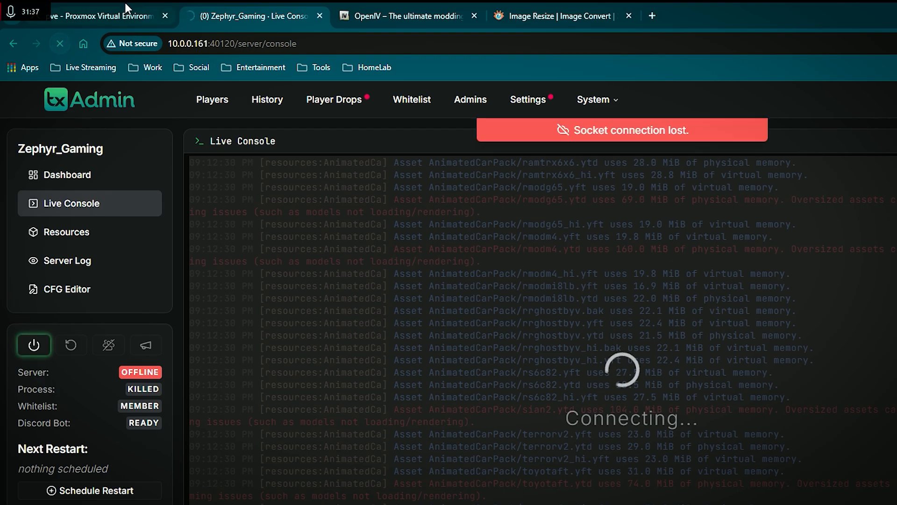
Open the console of container 161 (FiveM) in Proxmox
{"action": "left_click", "coordinate": [124, 11]}
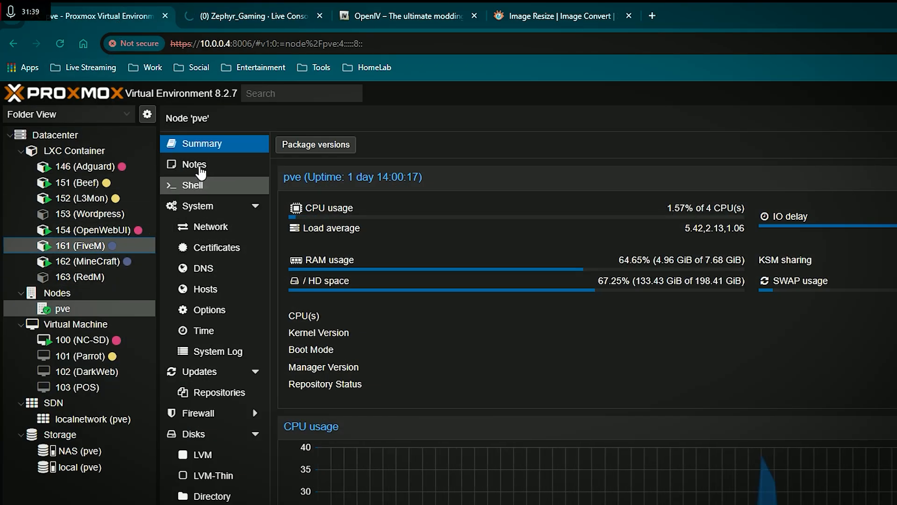
{"action": "left_click", "coordinate": [193, 167]}
{"action": "left_click", "coordinate": [196, 186]}
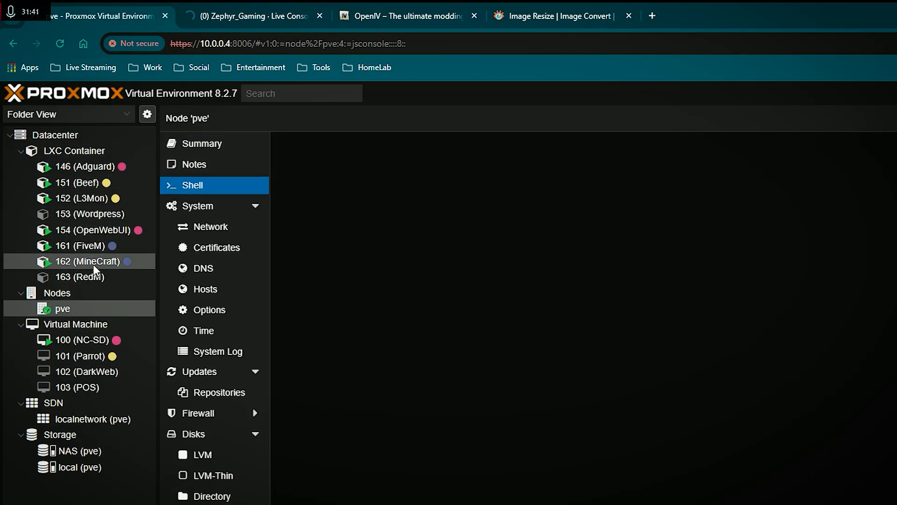
{"action": "left_click", "coordinate": [89, 245]}
{"action": "left_click", "coordinate": [231, 168]}
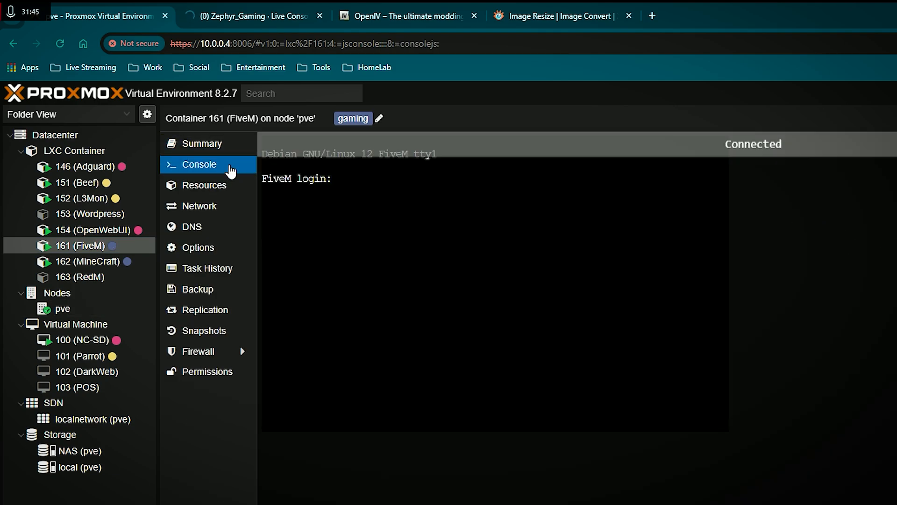
Reload the txAdmin Live Console again and close the OpenIV and Image Resize tabs
{"action": "left_click", "coordinate": [252, 16]}
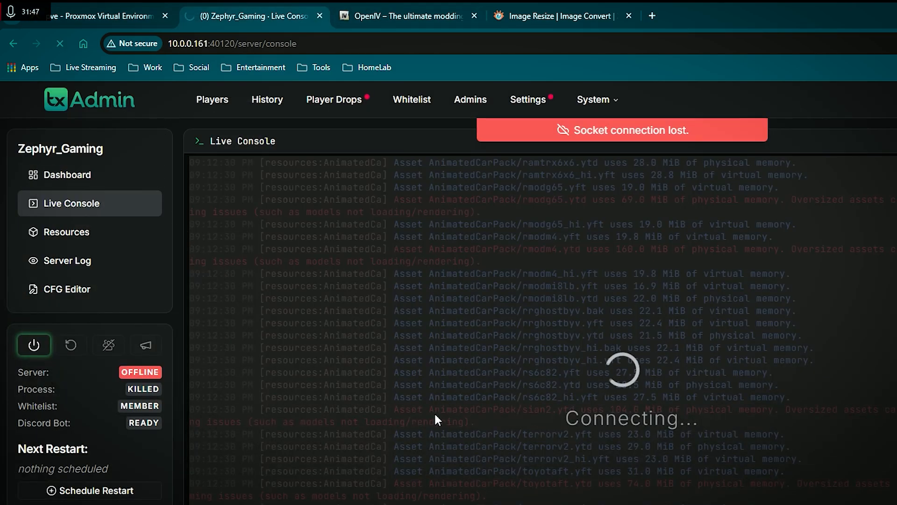
{"action": "left_click", "coordinate": [61, 43]}
{"action": "left_click", "coordinate": [357, 10]}
{"action": "left_click", "coordinate": [481, 11]}
{"action": "left_click", "coordinate": [475, 14]}
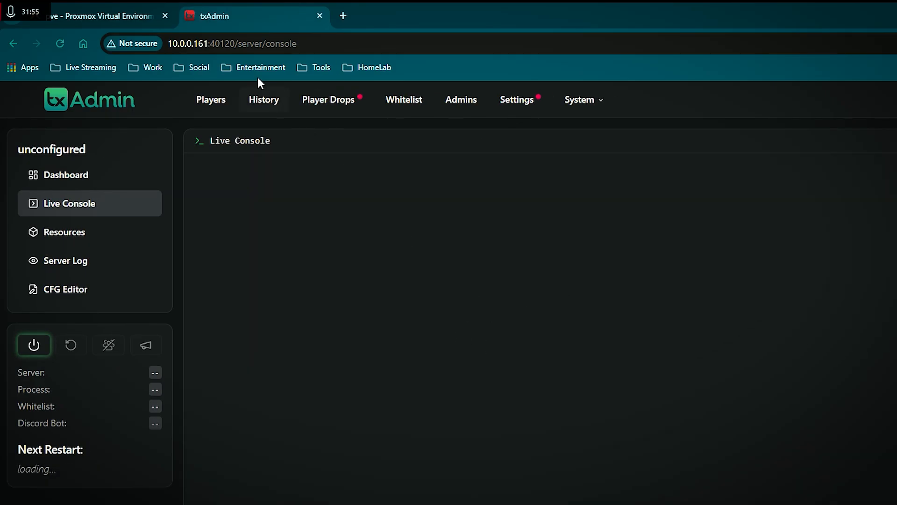
Start the Zephyr_Gaming server from the txAdmin Live Console page
{"action": "left_click", "coordinate": [54, 232]}
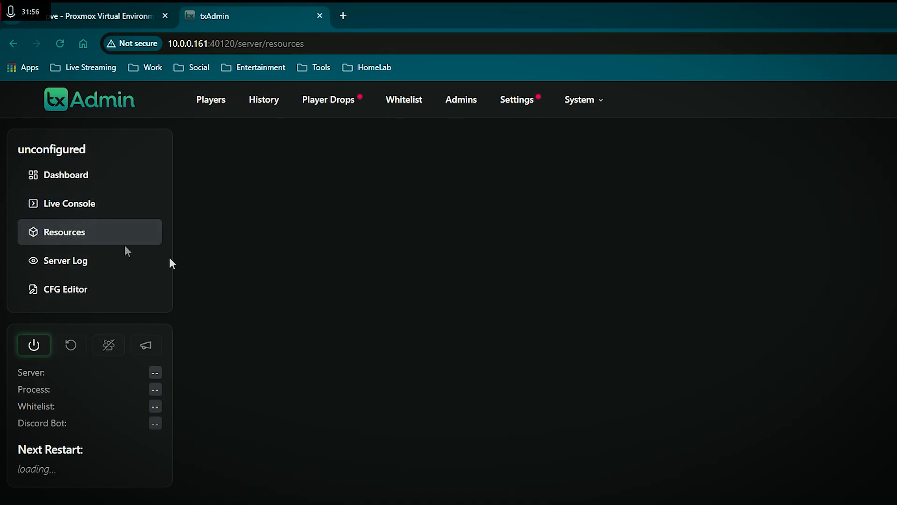
{"action": "left_click", "coordinate": [44, 193]}
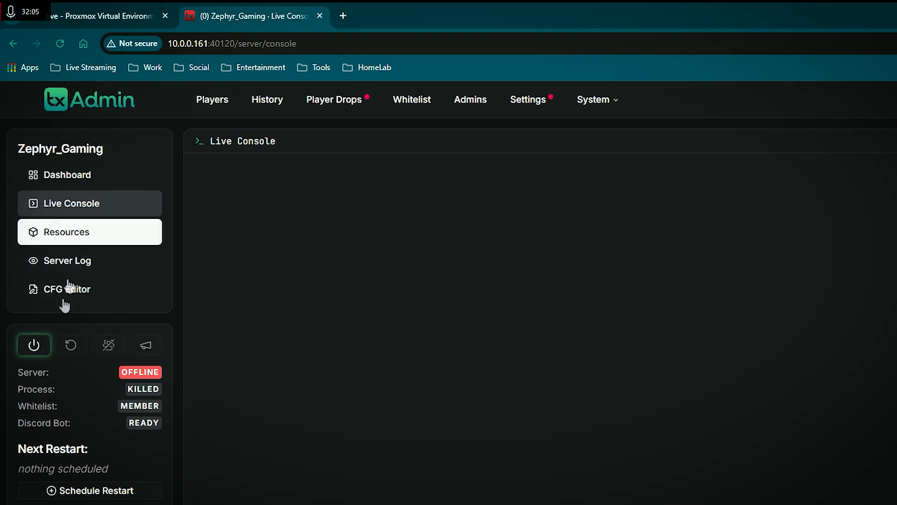
{"action": "left_click", "coordinate": [33, 345]}
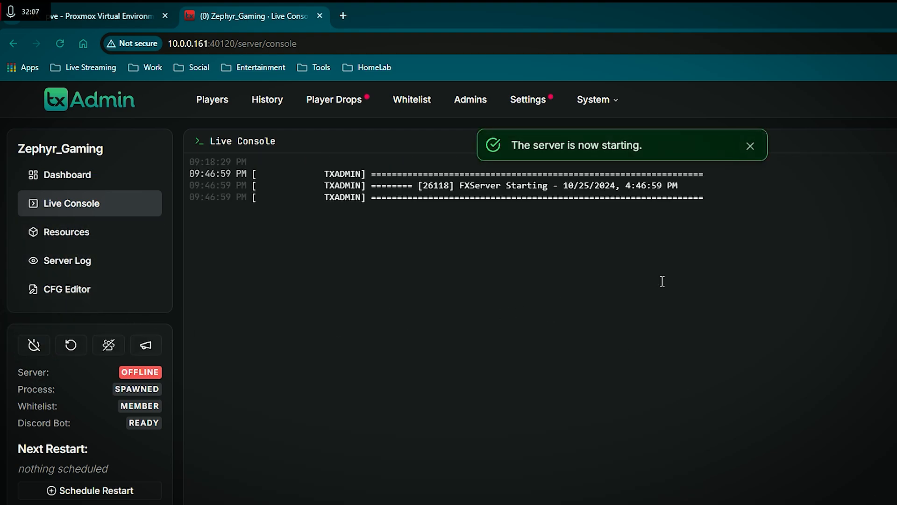
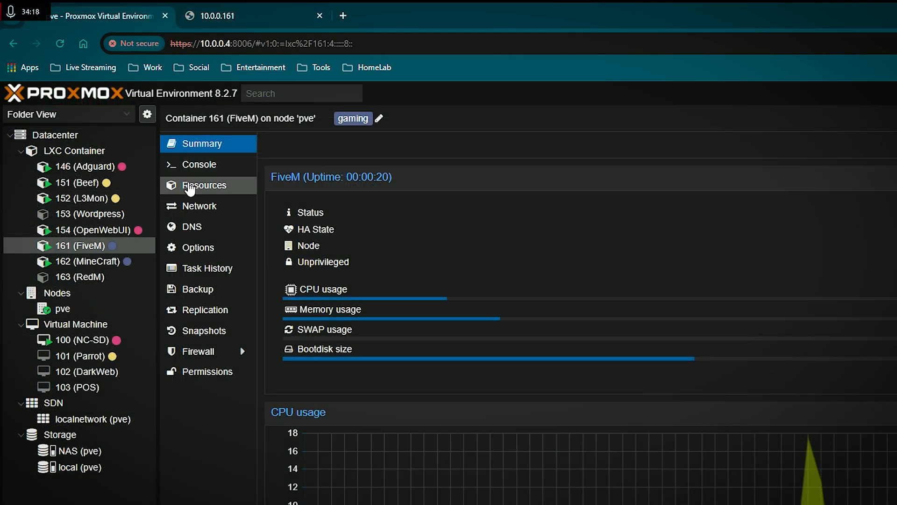
Set the CPU cores of container 161 (FiveM) to 2 in Proxmox and check its summary
{"action": "left_click", "coordinate": [208, 186]}
{"action": "left_click", "coordinate": [373, 210]}
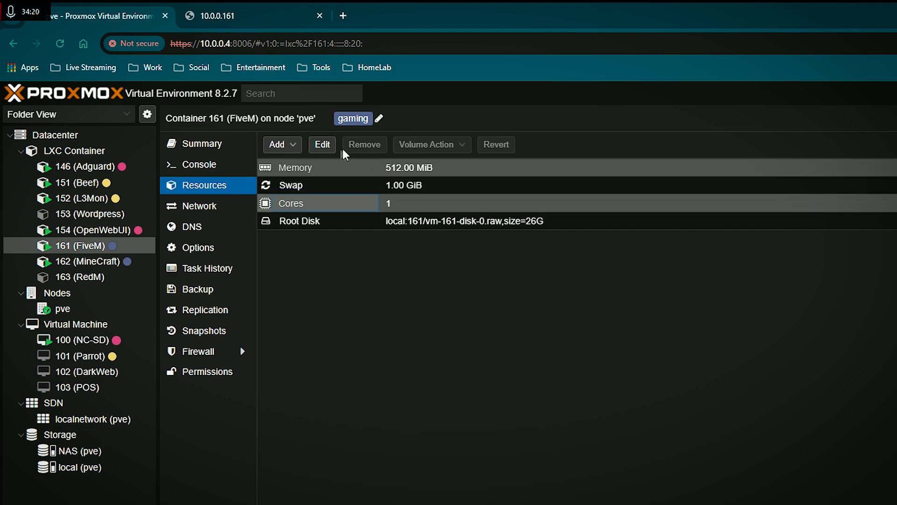
{"action": "left_click", "coordinate": [322, 144]}
{"action": "left_click", "coordinate": [609, 356]}
{"action": "left_click", "coordinate": [609, 357]}
{"action": "left_click", "coordinate": [609, 365]}
{"action": "left_click", "coordinate": [807, 422]}
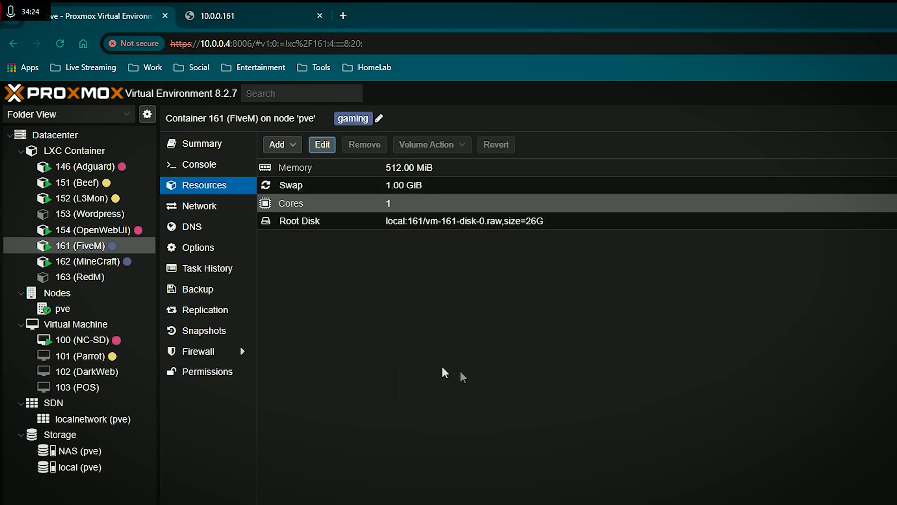
{"action": "left_click", "coordinate": [201, 148]}
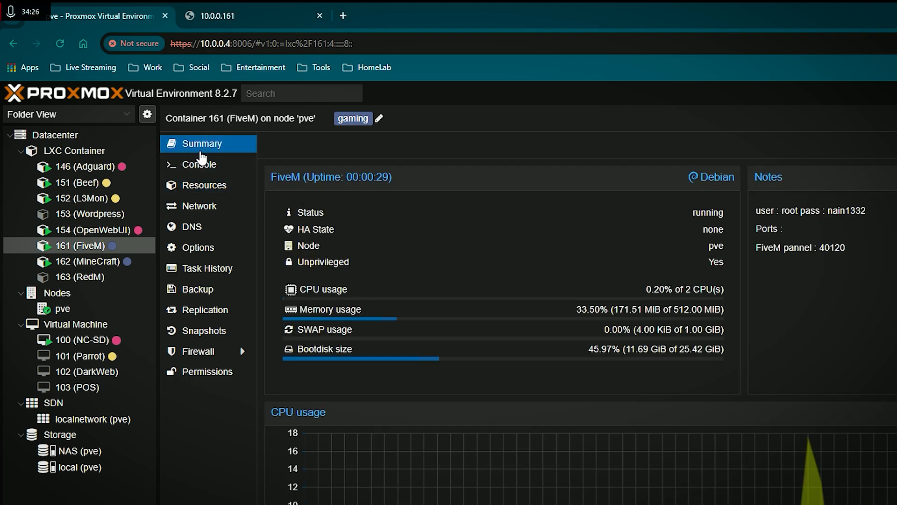
Reload the unreachable txAdmin page and get back into the Zephyr_Gaming server's Live Console
{"action": "left_click", "coordinate": [248, 15]}
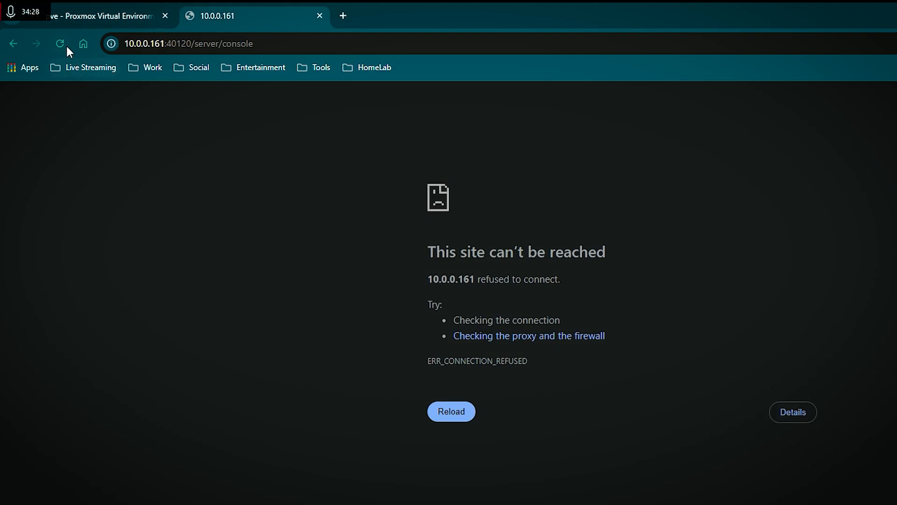
{"action": "left_click", "coordinate": [66, 46]}
{"action": "left_click", "coordinate": [650, 369]}
{"action": "left_click", "coordinate": [663, 408]}
{"action": "left_click", "coordinate": [638, 460]}
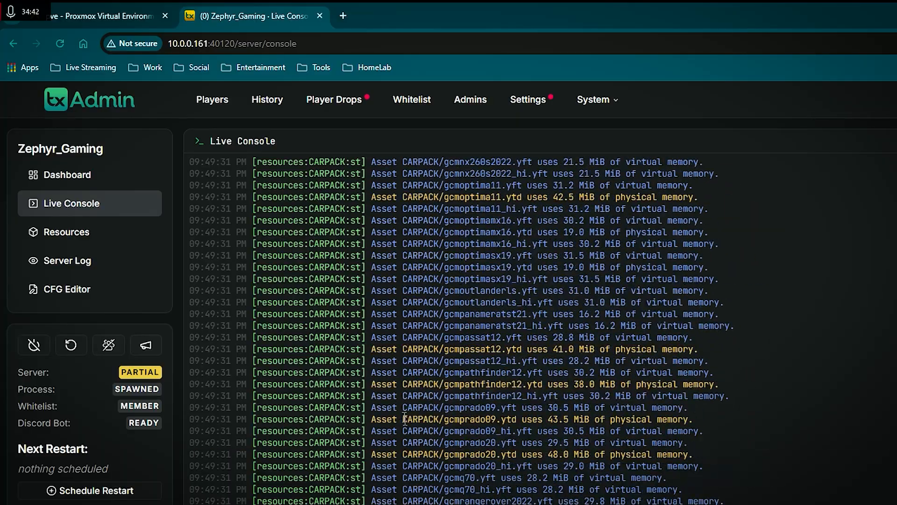
Look through the server's startup log for the memory use reported for the CARPACK assets
{"action": "scroll", "coordinate": [408, 428], "scroll_direction": "up", "scroll_amount": 10}
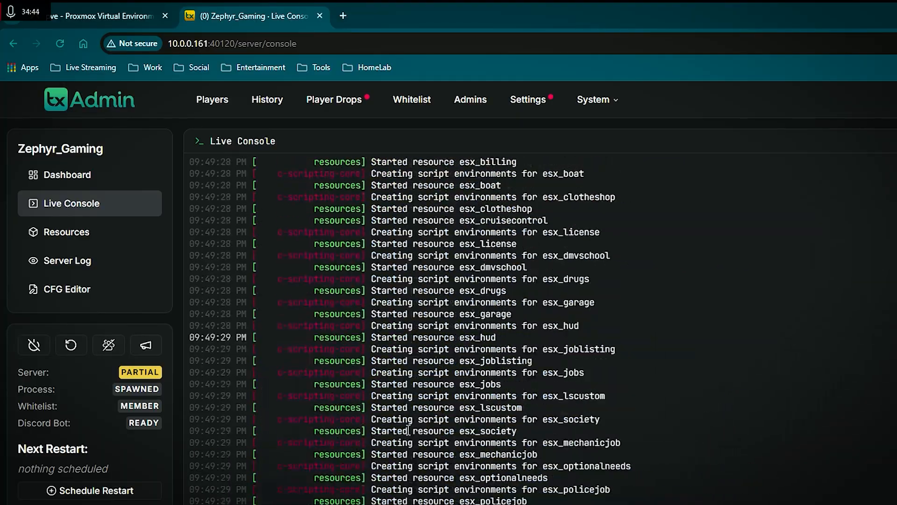
{"action": "scroll", "coordinate": [410, 418], "scroll_direction": "down", "scroll_amount": 15}
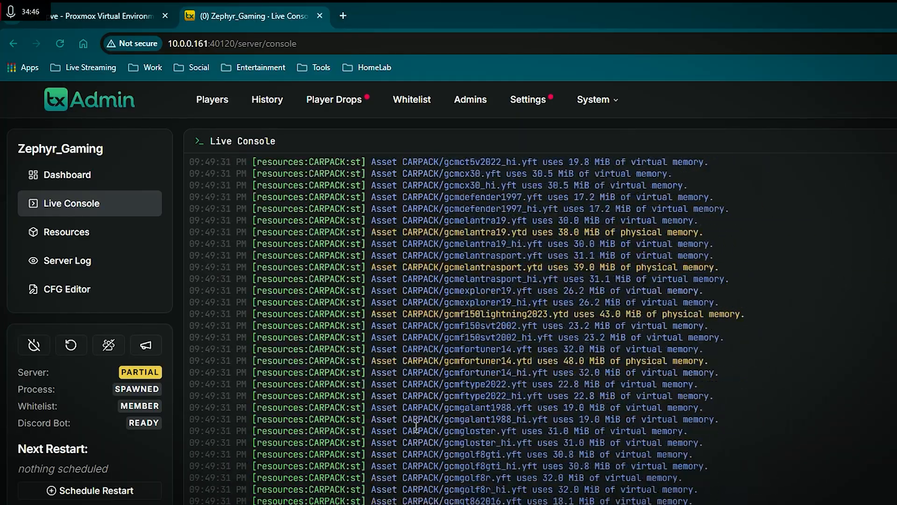
{"action": "scroll", "coordinate": [416, 426], "scroll_direction": "down", "scroll_amount": 10}
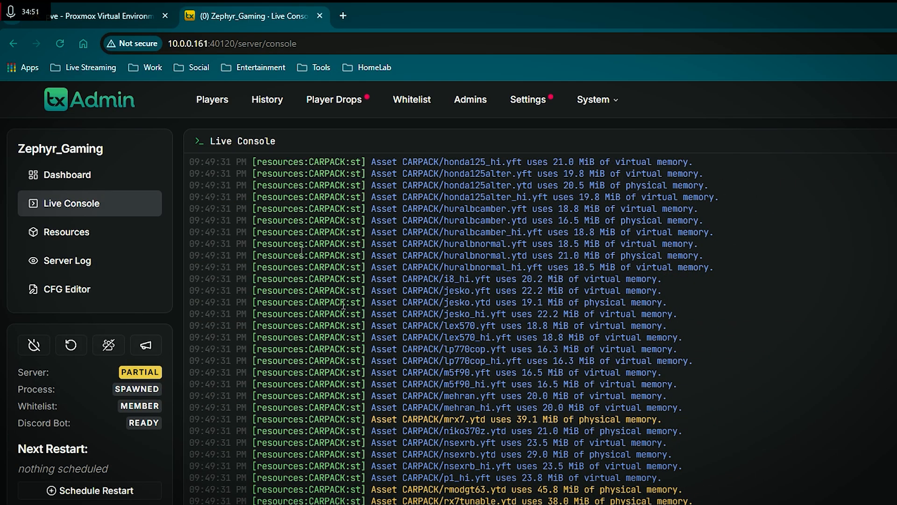
Check the pve node's resource usage in Proxmox and the server's Resources page in txAdmin
{"action": "left_click", "coordinate": [100, 4]}
{"action": "left_click", "coordinate": [99, 311]}
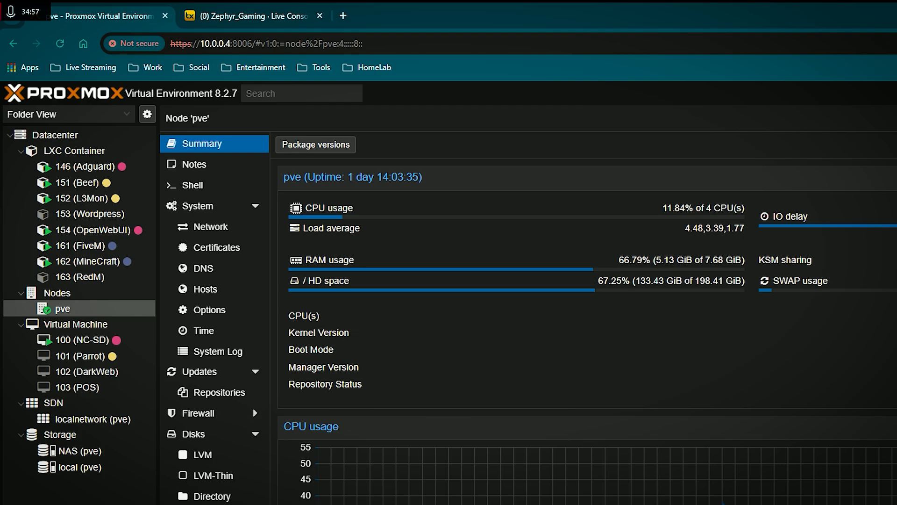
{"action": "left_click", "coordinate": [230, 6]}
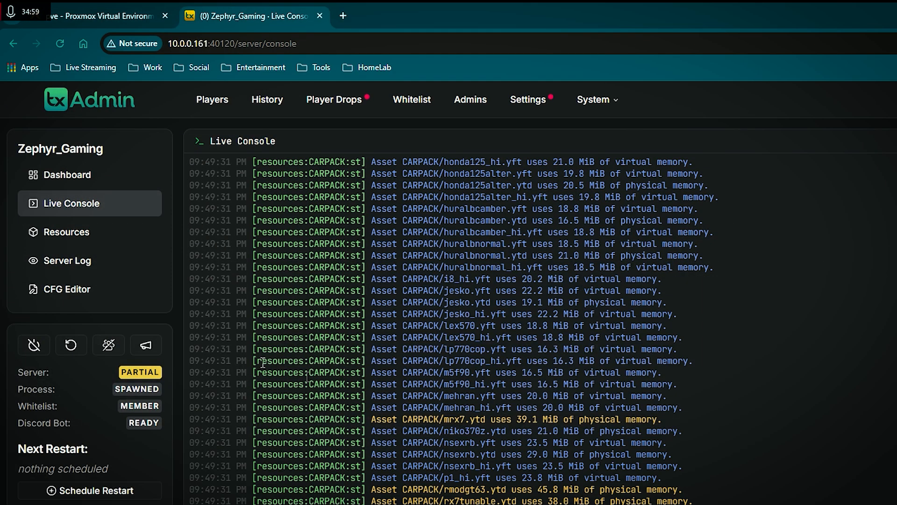
{"action": "left_click", "coordinate": [80, 231]}
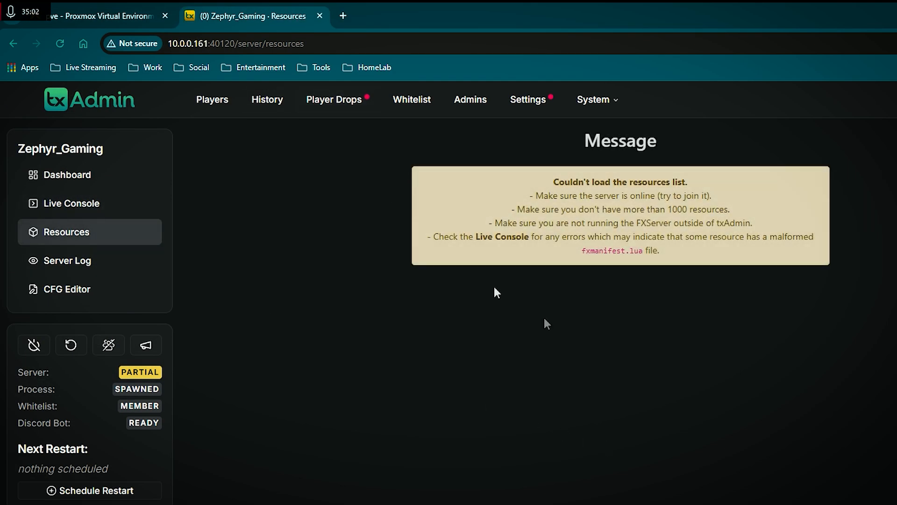
Examine the AnimatedCarPack asset messages in the Live Console for oversized files and select the path of rmodm4.ytd
{"action": "left_click", "coordinate": [111, 203]}
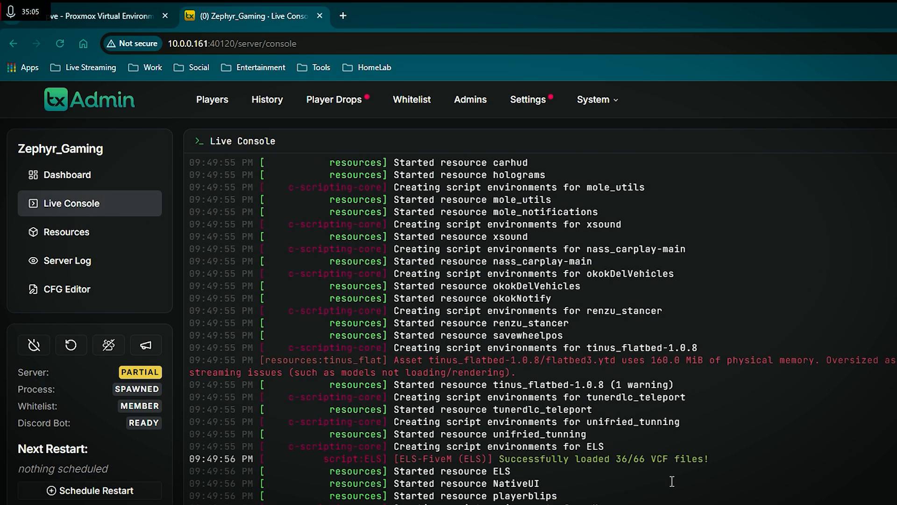
{"action": "scroll", "coordinate": [672, 482], "scroll_direction": "up", "scroll_amount": 3}
{"action": "scroll", "coordinate": [671, 482], "scroll_direction": "up", "scroll_amount": 9}
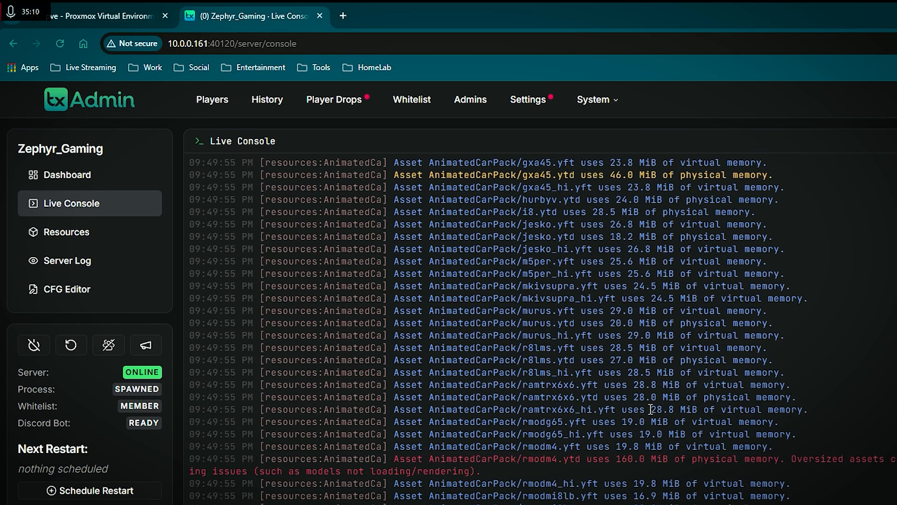
{"action": "scroll", "coordinate": [651, 410], "scroll_direction": "up", "scroll_amount": 10}
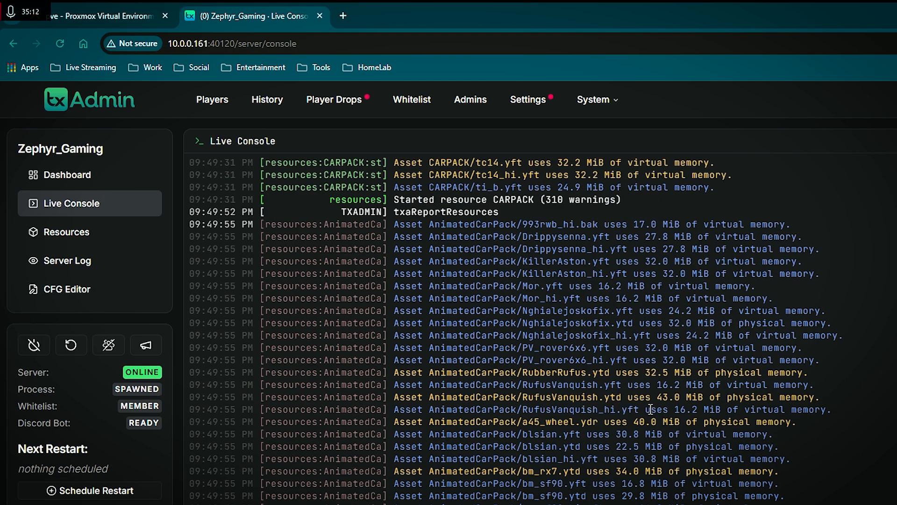
{"action": "scroll", "coordinate": [439, 365], "scroll_direction": "down", "scroll_amount": 2}
{"action": "scroll", "coordinate": [439, 365], "scroll_direction": "up", "scroll_amount": 3}
{"action": "scroll", "coordinate": [440, 369], "scroll_direction": "down", "scroll_amount": 10}
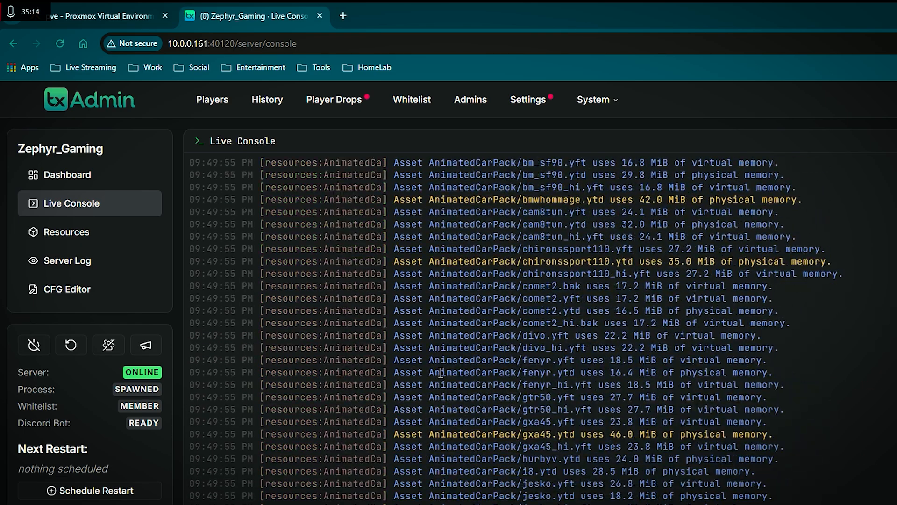
{"action": "scroll", "coordinate": [441, 373], "scroll_direction": "down", "scroll_amount": 5}
{"action": "scroll", "coordinate": [441, 373], "scroll_direction": "up", "scroll_amount": 4}
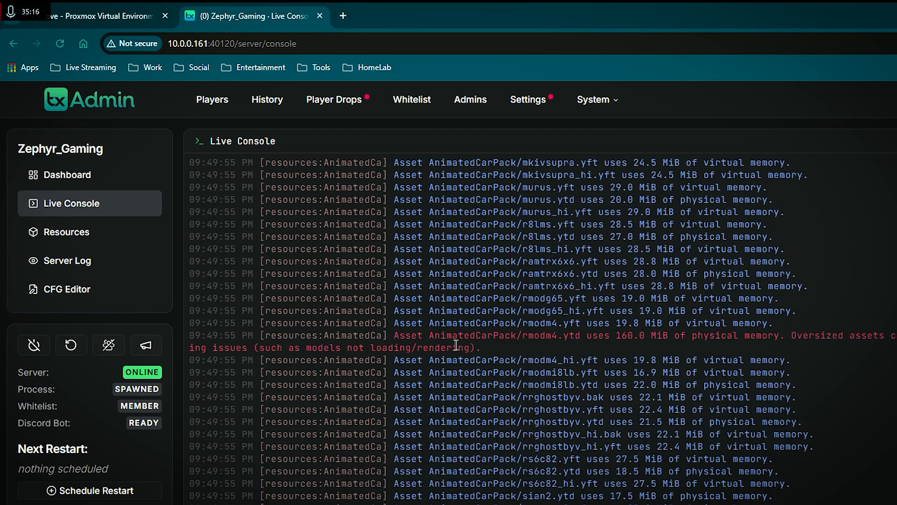
{"action": "scroll", "coordinate": [560, 414], "scroll_direction": "down", "scroll_amount": 7}
{"action": "scroll", "coordinate": [500, 475], "scroll_direction": "up", "scroll_amount": 10}
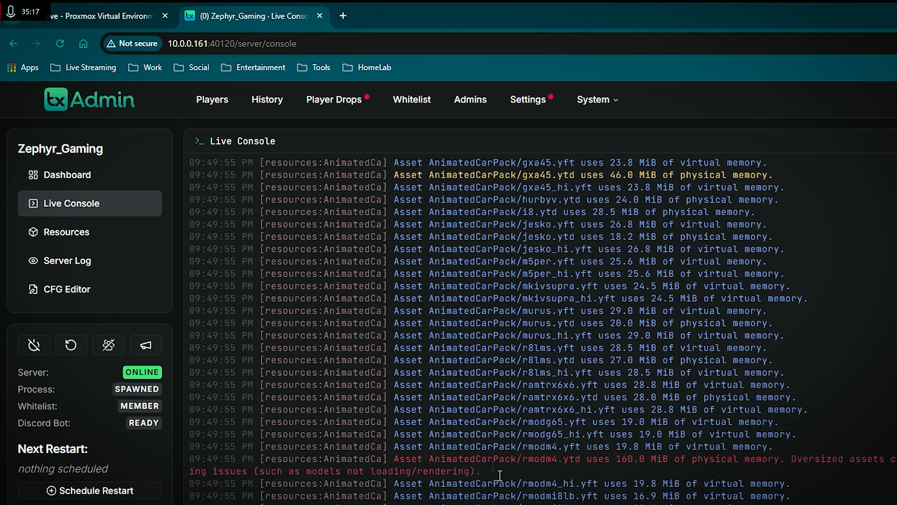
{"action": "double_click", "coordinate": [539, 464]}
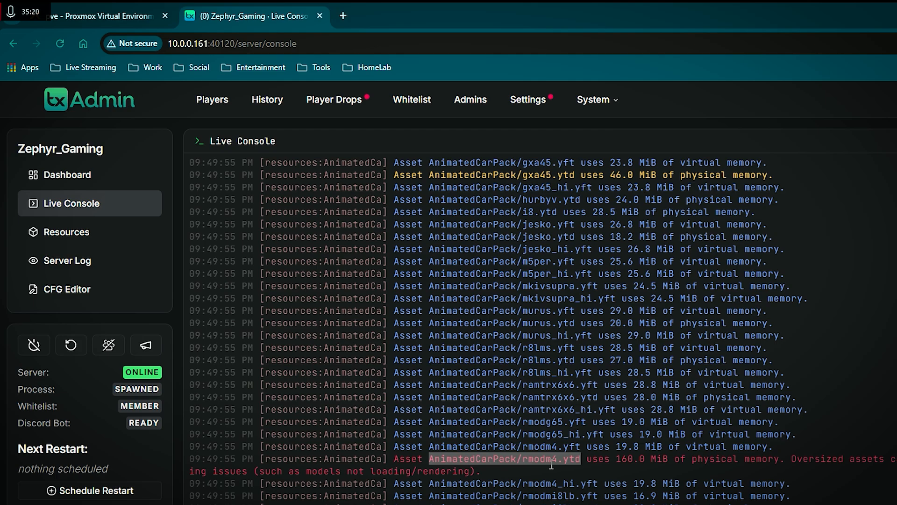
Switch to File Explorer and check OverSized.txt in the Batch 03 folder for rmodm4.ytd
{"action": "key", "text": "alt+Tab"}
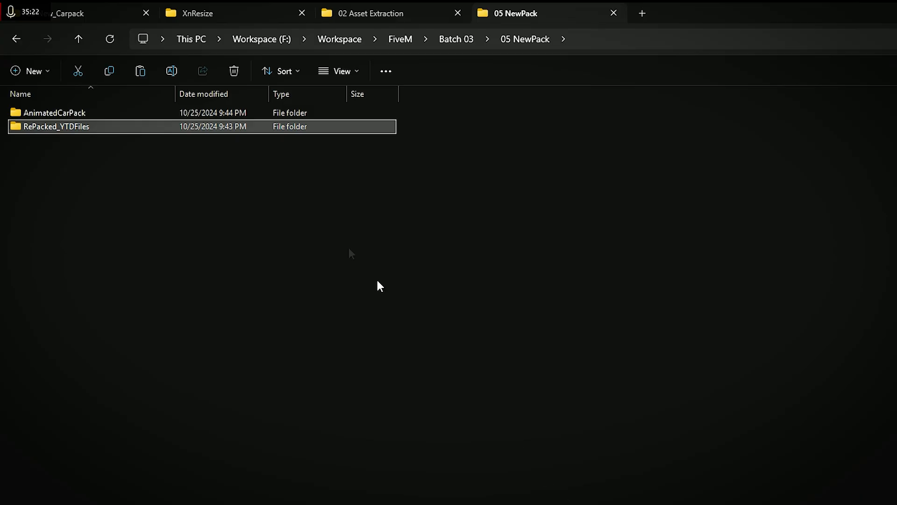
{"action": "left_click", "coordinate": [280, 12]}
{"action": "left_click", "coordinate": [417, 9]}
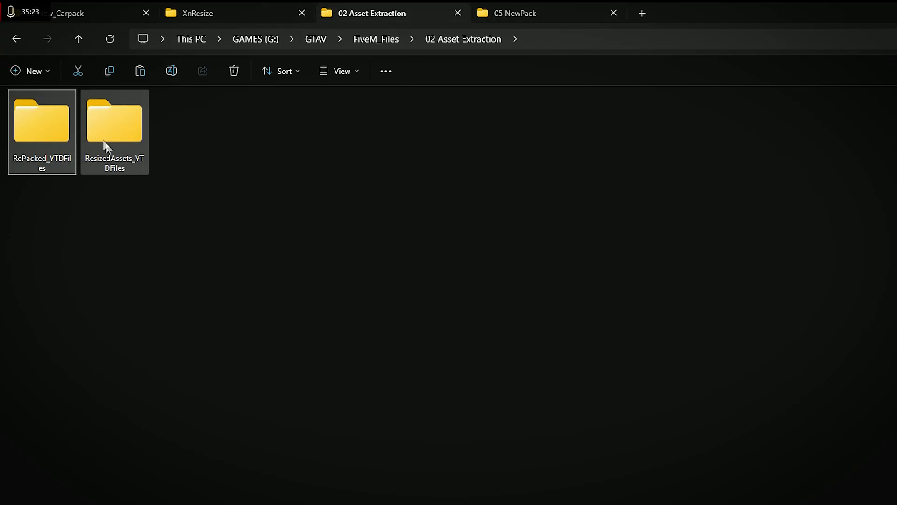
{"action": "left_click", "coordinate": [389, 42]}
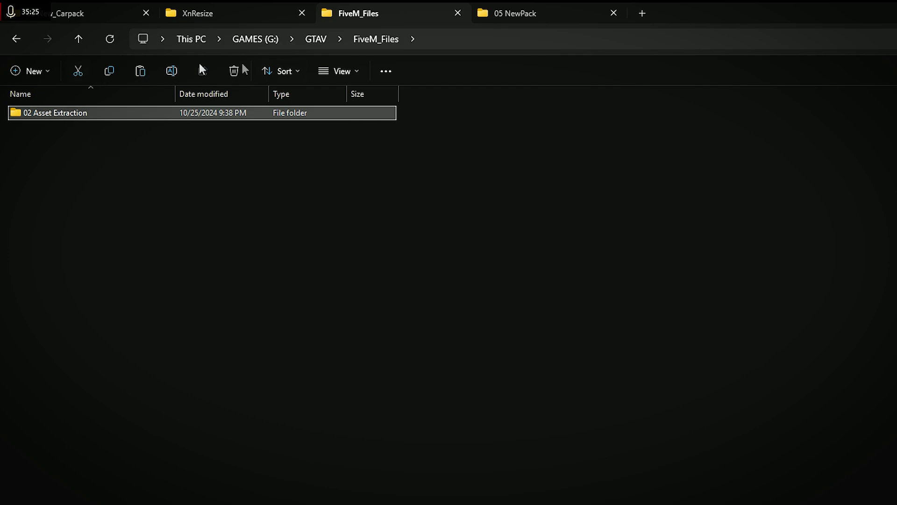
{"action": "left_click", "coordinate": [316, 38]}
{"action": "key", "text": "ctrl+Tab"}
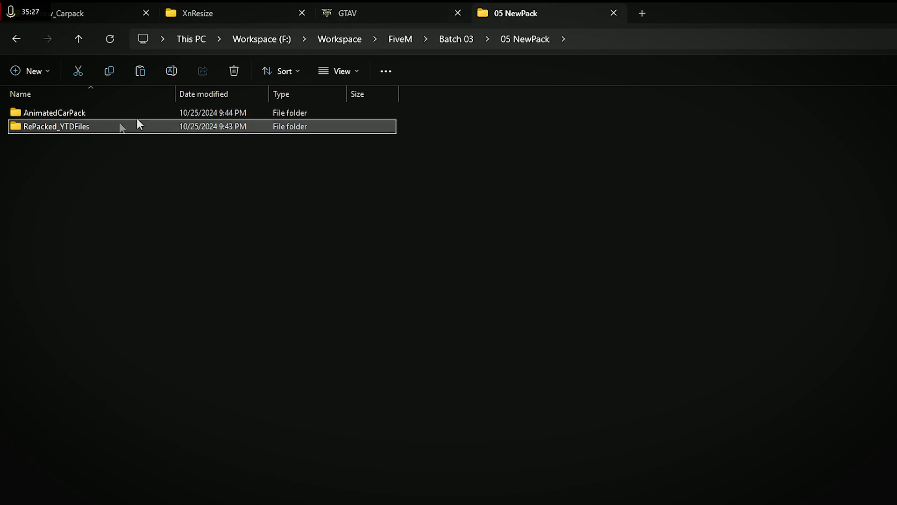
{"action": "left_click", "coordinate": [457, 40]}
{"action": "double_click", "coordinate": [55, 196]}
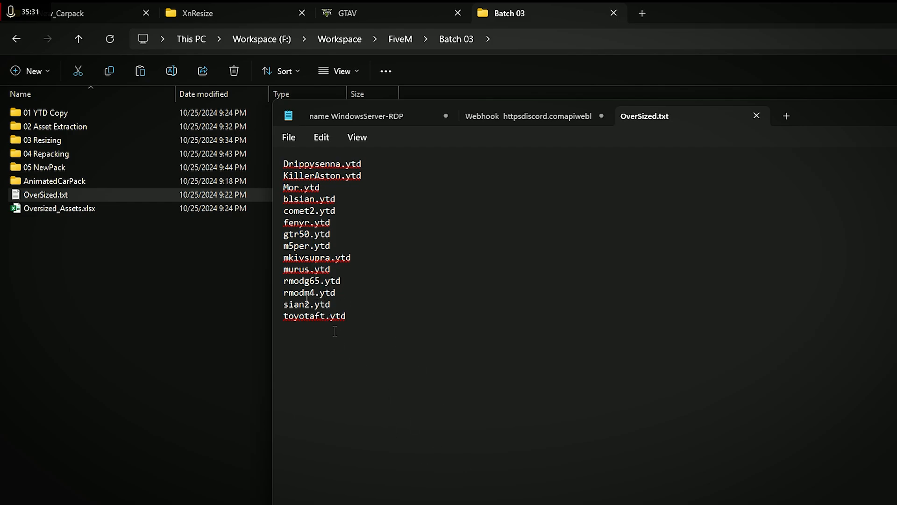
{"action": "left_click", "coordinate": [350, 301]}
{"action": "key", "text": "alt+Tab"}
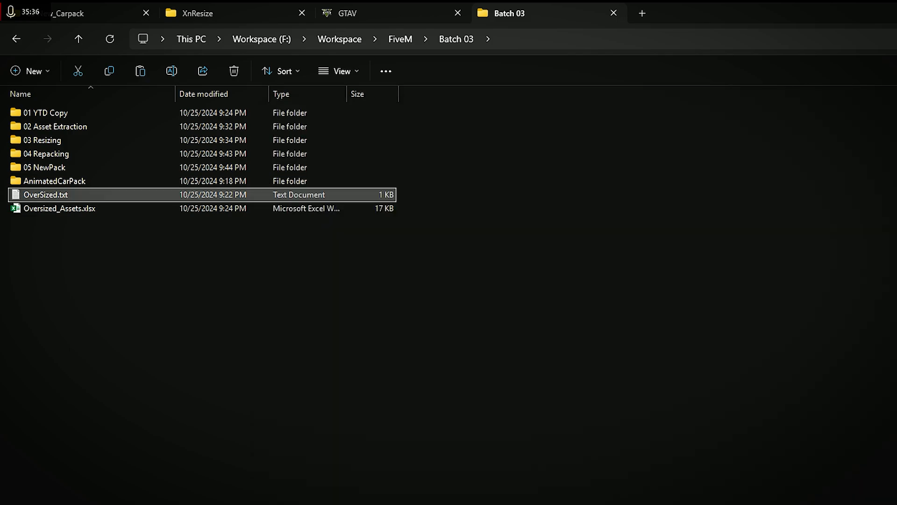
Copy the rmodm4 asset name from the Live Console and select the matching rmodm4.ytd line in OverSized.txt
{"action": "key", "text": "alt+Tab"}
{"action": "left_click", "coordinate": [659, 463]}
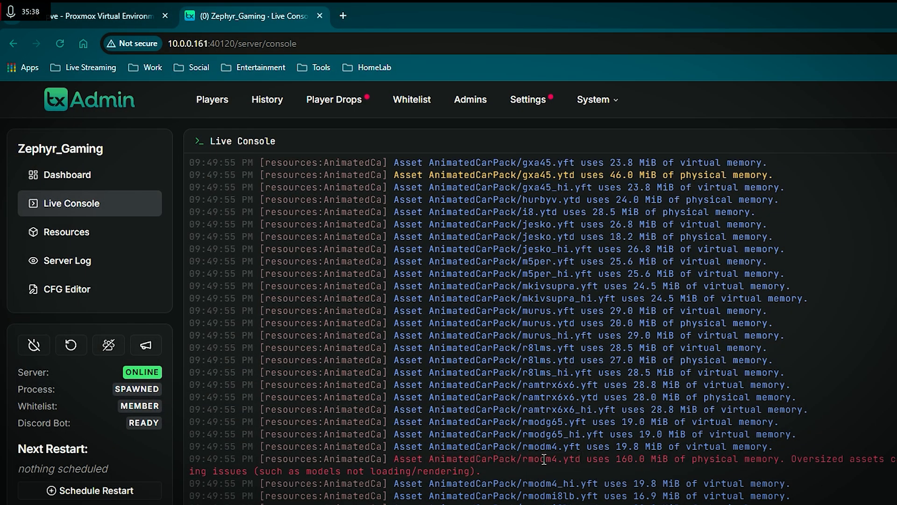
{"action": "double_click", "coordinate": [525, 460]}
{"action": "key", "text": "ctrl+c"}
{"action": "key", "text": "alt+Tab"}
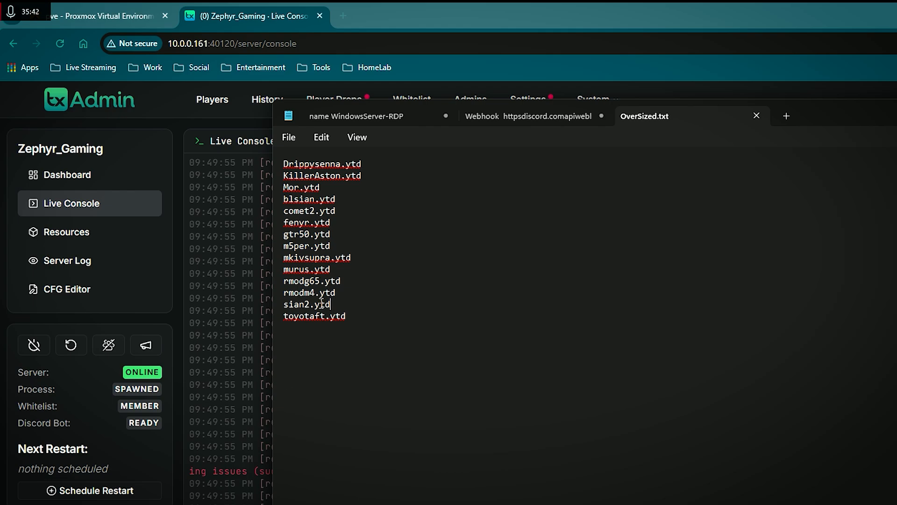
{"action": "left_click_drag", "start_coordinate": [336, 292], "coordinate": [274, 292]}
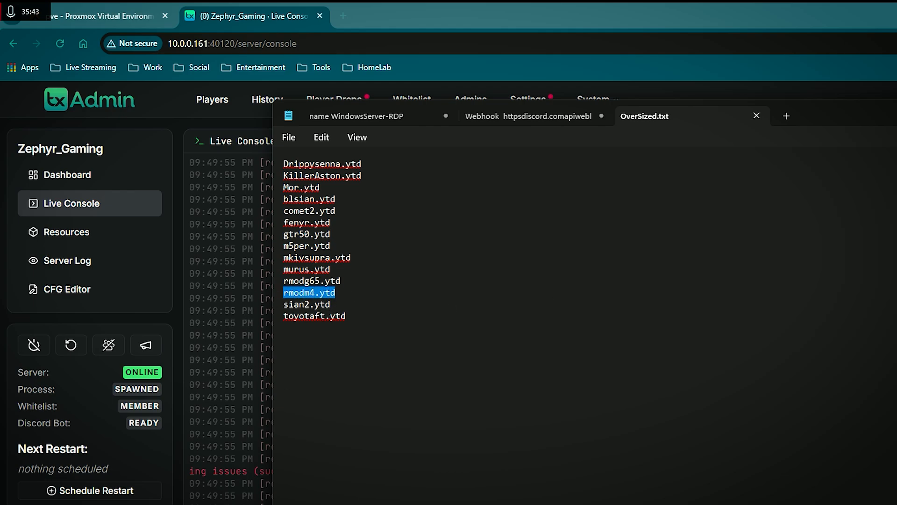
Inspect the repacked rmodm4.ytd in the rmodm4 folder under Batch 03's 05 NewPack\RePacked_YTDFiles
{"action": "key", "text": "alt+Tab"}
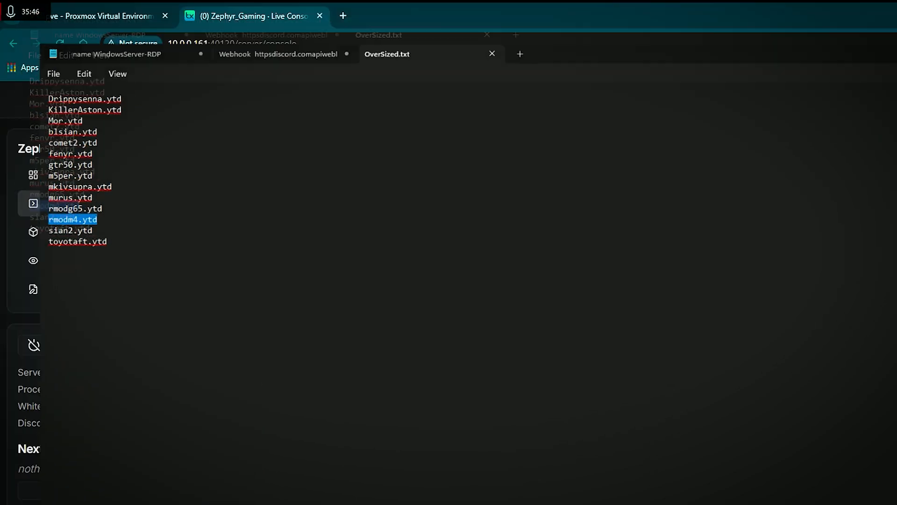
{"action": "key", "text": "alt+Tab"}
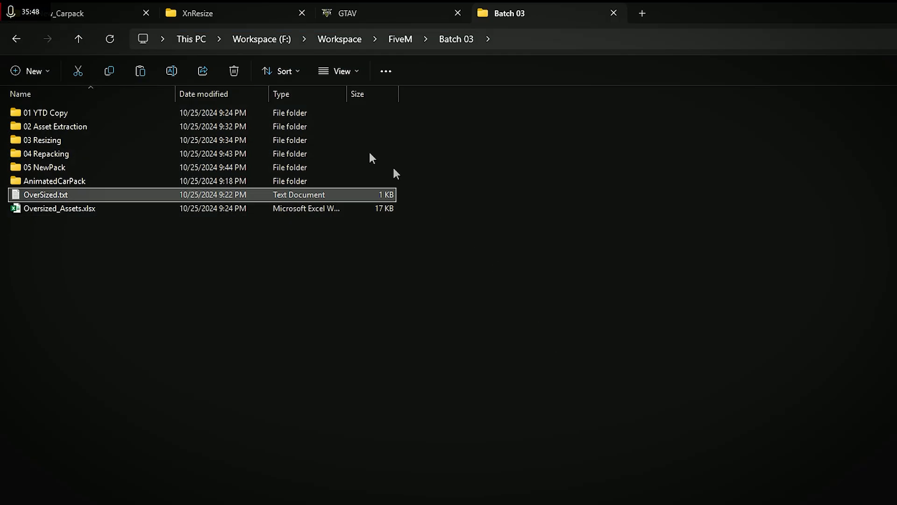
{"action": "double_click", "coordinate": [204, 172]}
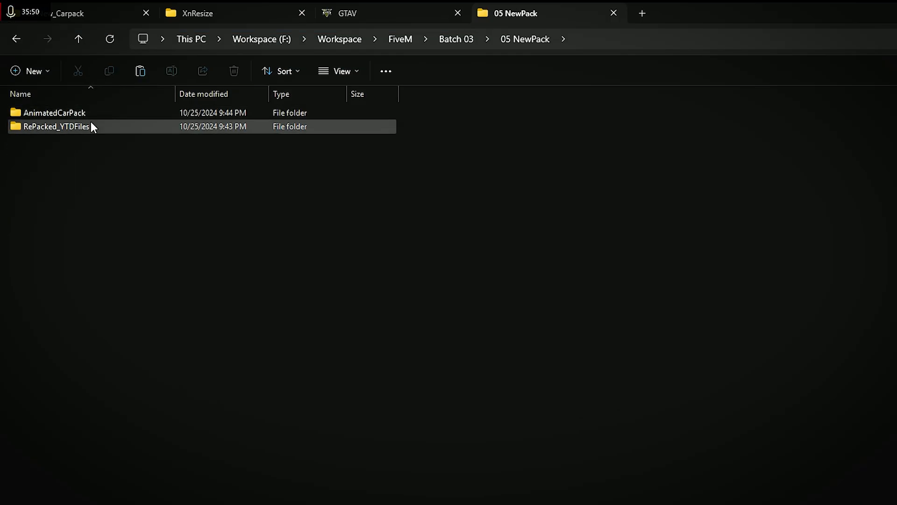
{"action": "double_click", "coordinate": [91, 129]}
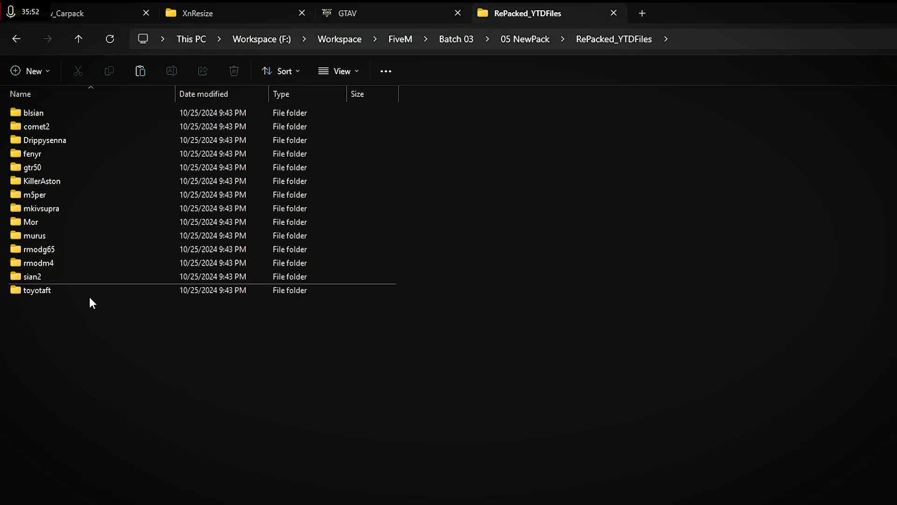
{"action": "double_click", "coordinate": [81, 264]}
{"action": "left_click", "coordinate": [76, 112]}
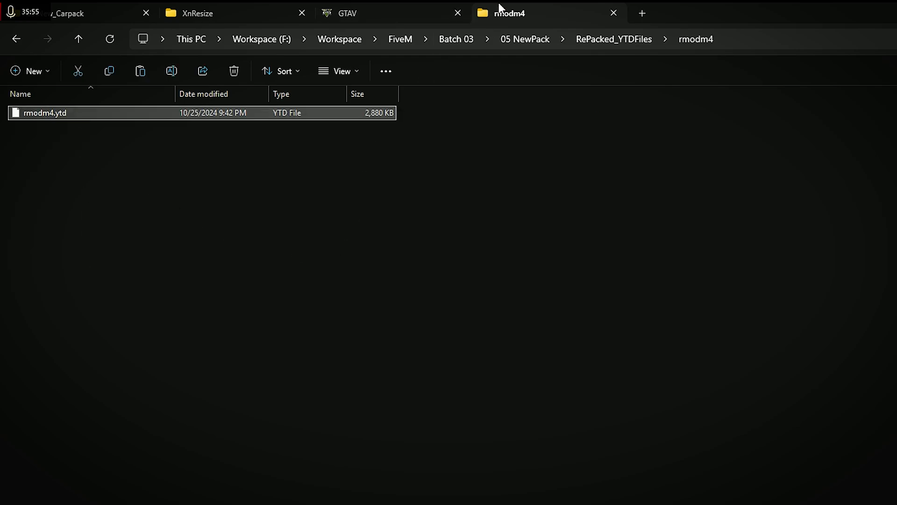
Find rmodm4.ytd in GTAV\FiveM_Files\02 Asset Extraction\RePacked_YTDFiles and compare it with the 05 NewPack copy
{"action": "left_click", "coordinate": [346, 13]}
{"action": "double_click", "coordinate": [73, 142]}
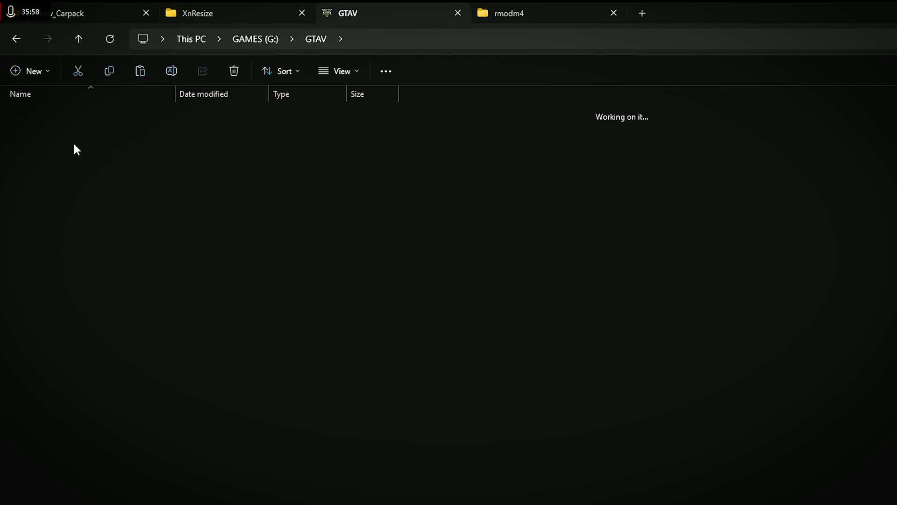
{"action": "double_click", "coordinate": [77, 116]}
{"action": "left_click", "coordinate": [57, 134]}
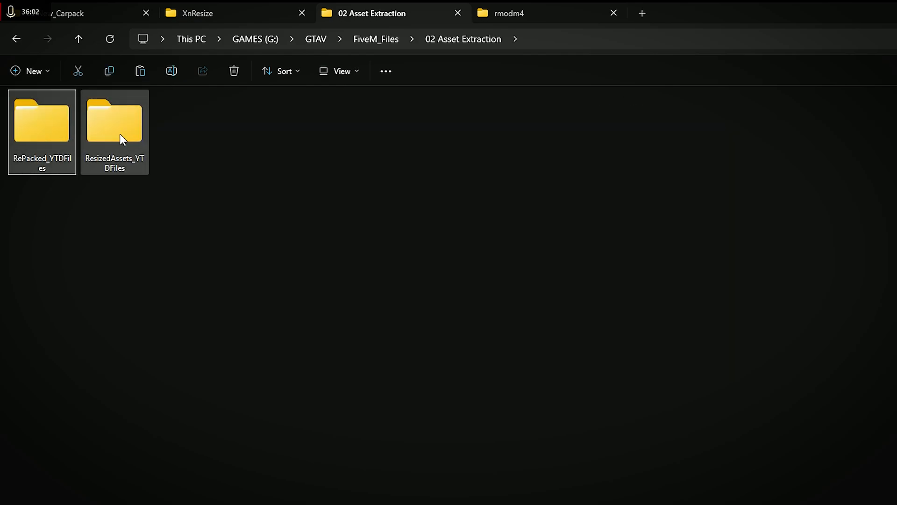
{"action": "double_click", "coordinate": [46, 131]}
{"action": "double_click", "coordinate": [90, 263]}
{"action": "left_click", "coordinate": [56, 113]}
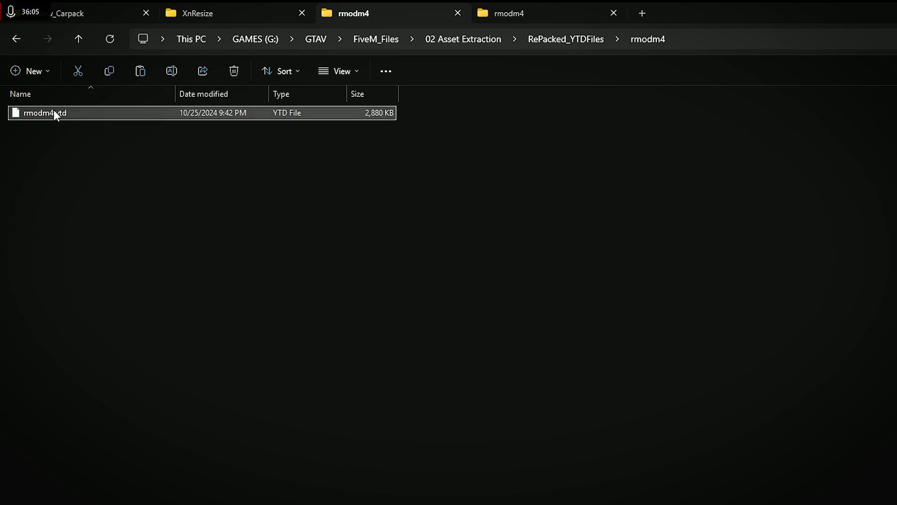
{"action": "left_click", "coordinate": [505, 12]}
{"action": "left_click", "coordinate": [391, 11]}
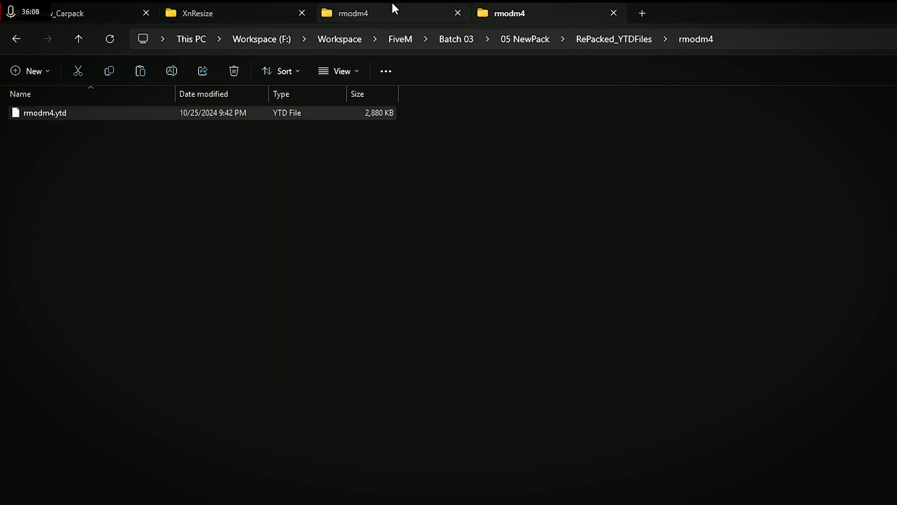
{"action": "left_click", "coordinate": [511, 11]}
{"action": "left_click", "coordinate": [620, 485]}
Return to txAdmin and examine the Live Console startup log, from the CARPACK messages onward, for assets still flagged as oversized
{"action": "key", "text": "alt+Tab"}
{"action": "scroll", "coordinate": [636, 484], "scroll_direction": "up", "scroll_amount": 15}
{"action": "scroll", "coordinate": [638, 481], "scroll_direction": "down", "scroll_amount": 15}
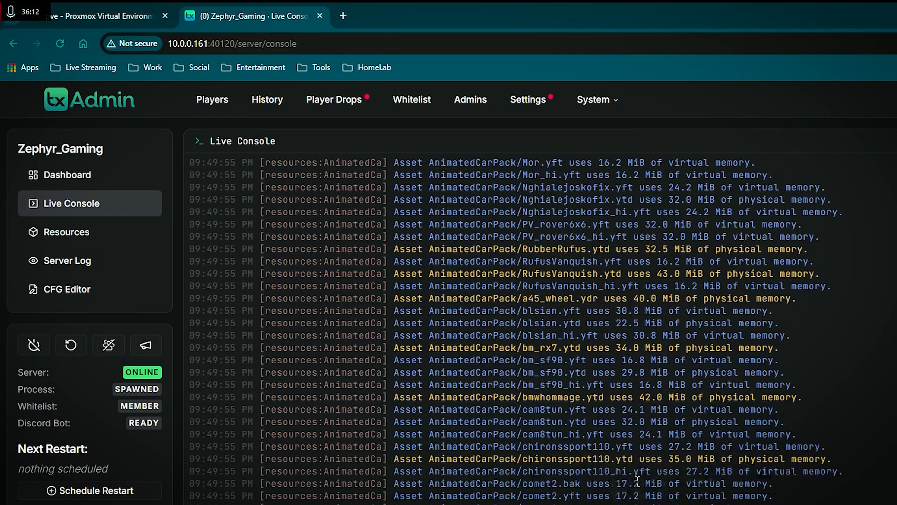
{"action": "scroll", "coordinate": [603, 376], "scroll_direction": "down", "scroll_amount": 12}
{"action": "scroll", "coordinate": [603, 377], "scroll_direction": "up", "scroll_amount": 7}
{"action": "scroll", "coordinate": [703, 383], "scroll_direction": "down", "scroll_amount": 10}
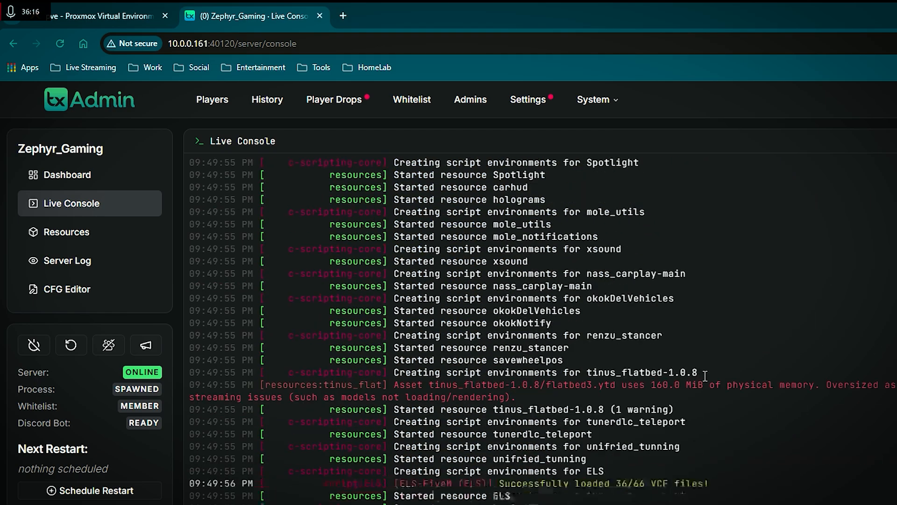
{"action": "scroll", "coordinate": [698, 397], "scroll_direction": "down", "scroll_amount": 2}
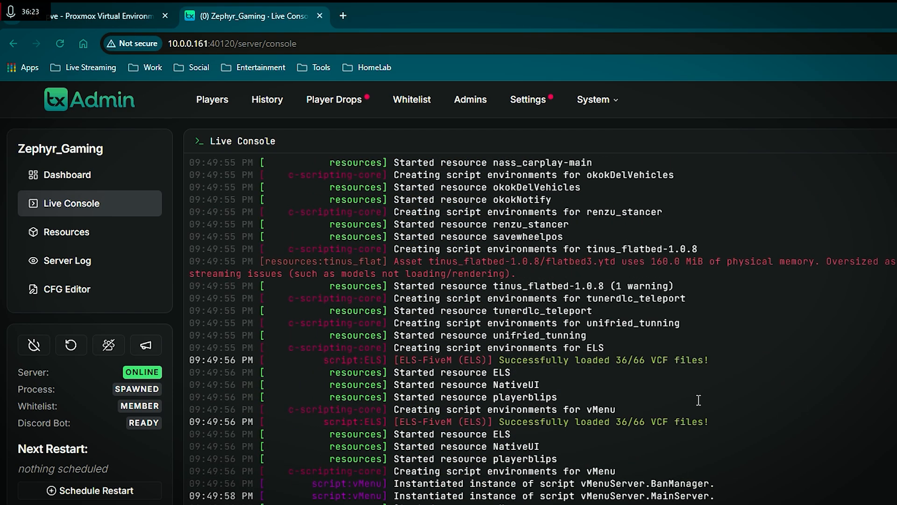
{"action": "scroll", "coordinate": [699, 399], "scroll_direction": "up", "scroll_amount": 10}
{"action": "scroll", "coordinate": [809, 337], "scroll_direction": "up", "scroll_amount": 10}
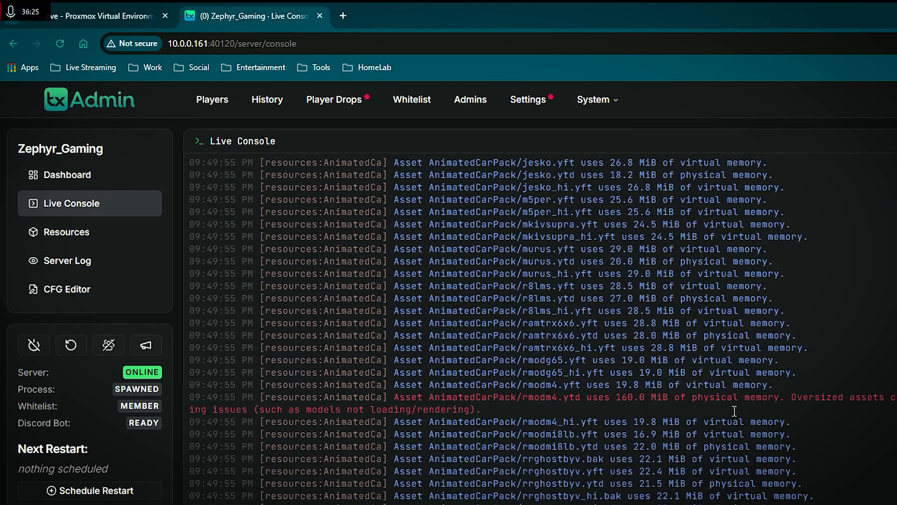
{"action": "scroll", "coordinate": [725, 405], "scroll_direction": "up", "scroll_amount": 7}
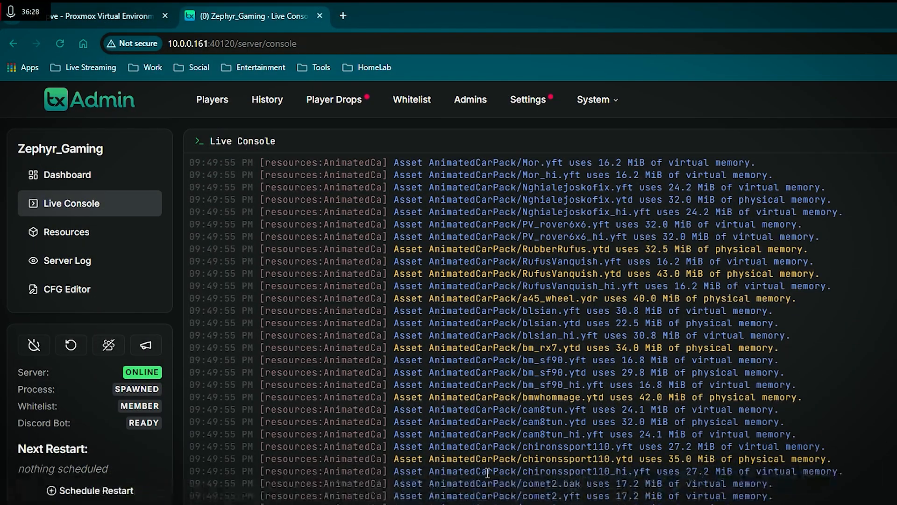
{"action": "scroll", "coordinate": [507, 465], "scroll_direction": "up", "scroll_amount": 10}
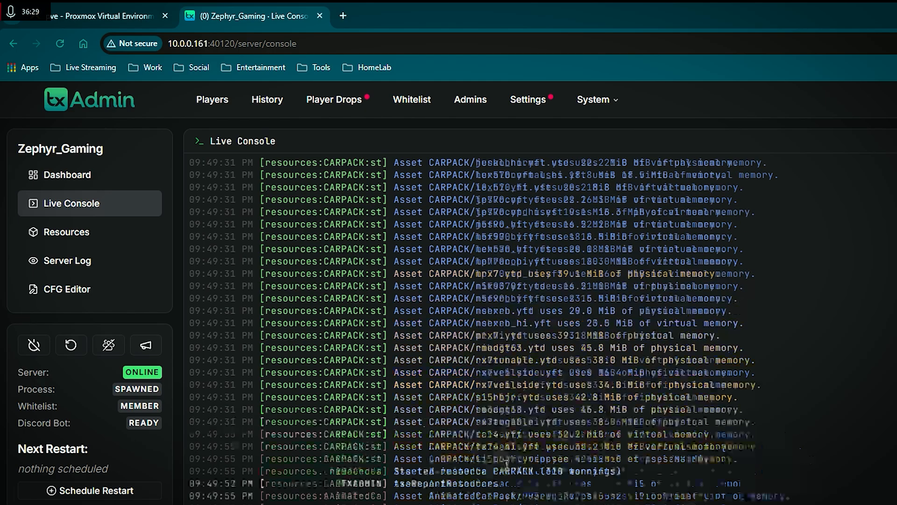
{"action": "scroll", "coordinate": [508, 465], "scroll_direction": "down", "scroll_amount": 15}
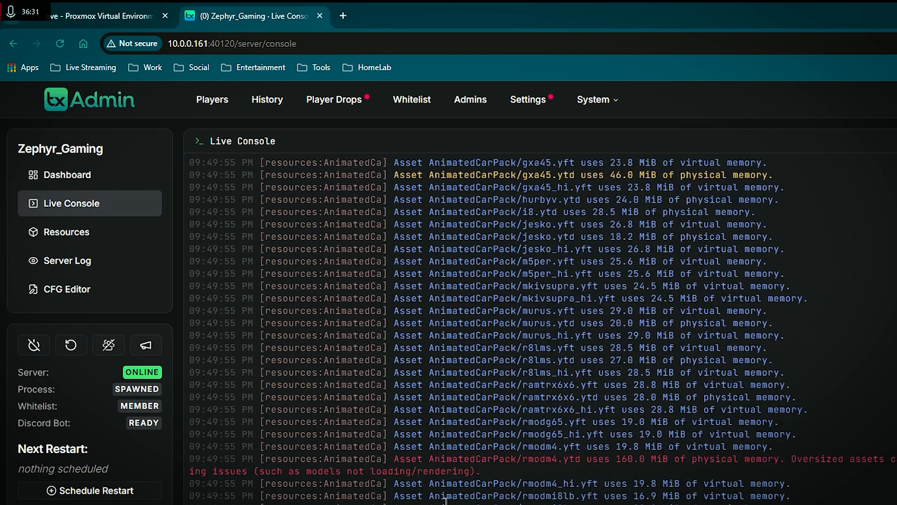
{"action": "scroll", "coordinate": [443, 502], "scroll_direction": "down", "scroll_amount": 10}
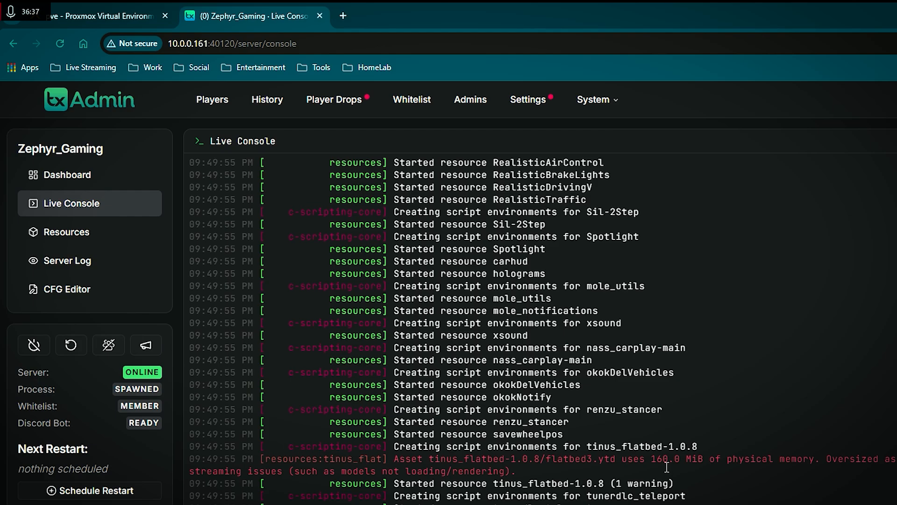
{"action": "scroll", "coordinate": [842, 440], "scroll_direction": "down", "scroll_amount": 15}
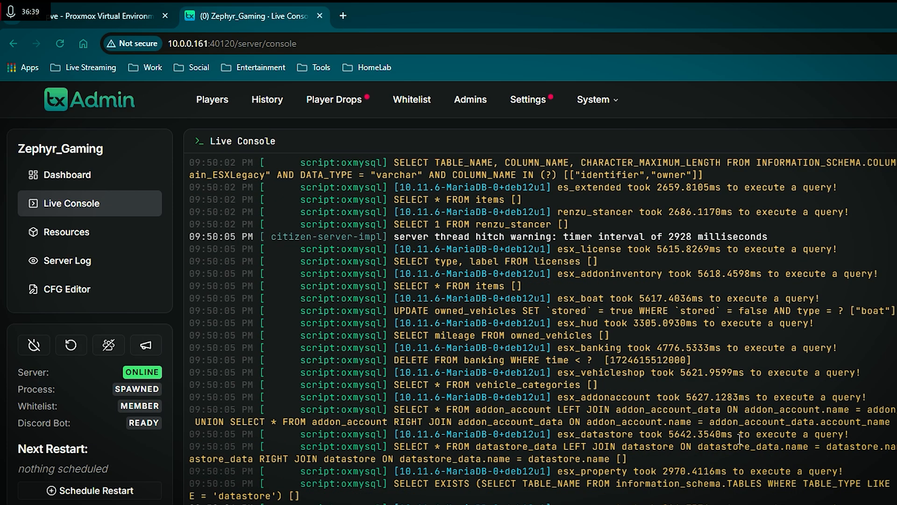
{"action": "scroll", "coordinate": [740, 440], "scroll_direction": "down", "scroll_amount": 2}
Launch FiveM and join the last connected server with the existing character
{"action": "key", "text": "super"}
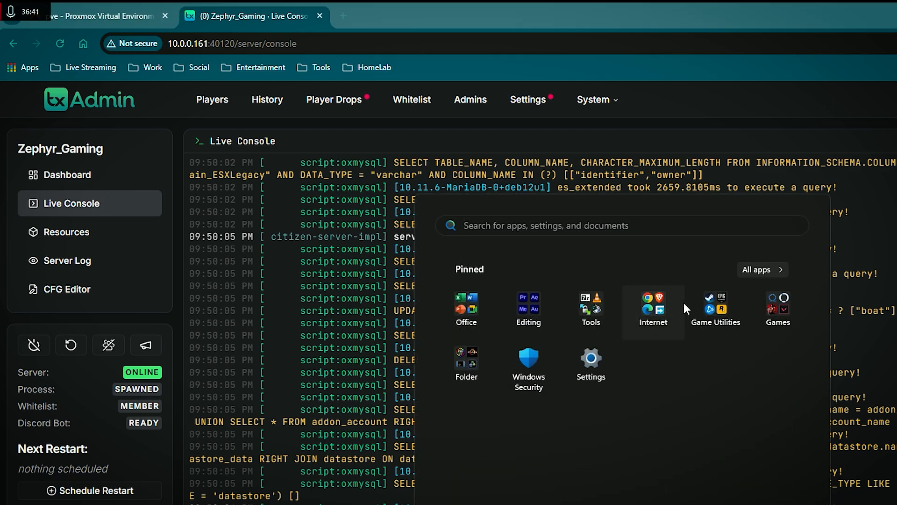
{"action": "left_click", "coordinate": [727, 304]}
{"action": "left_click", "coordinate": [533, 449]}
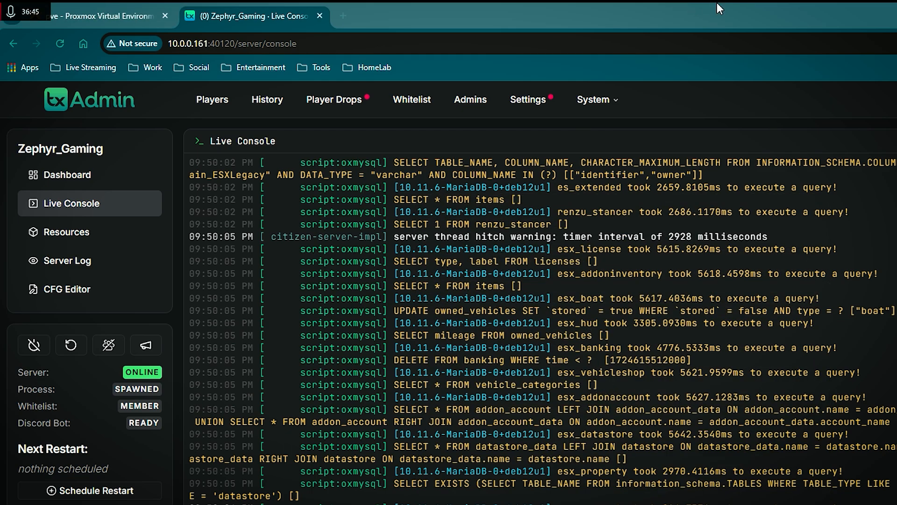
{"action": "left_click", "coordinate": [896, 14]}
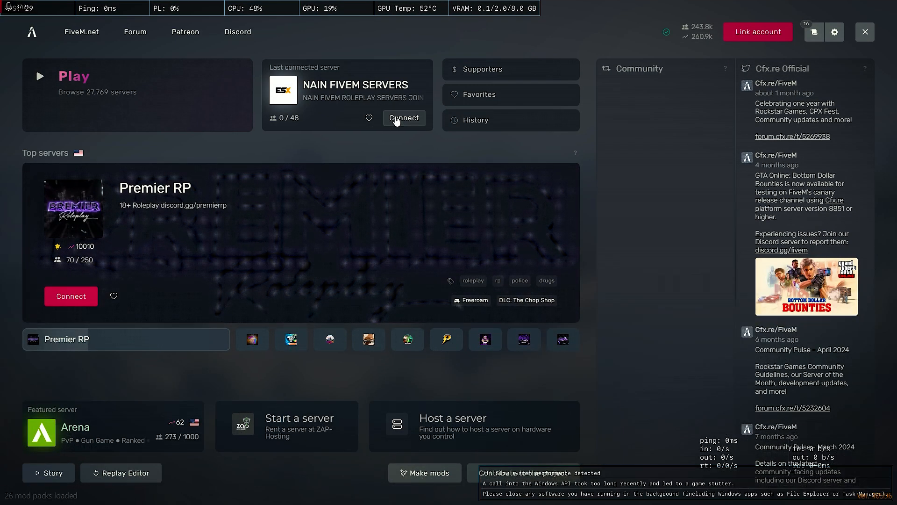
{"action": "left_click", "coordinate": [397, 120]}
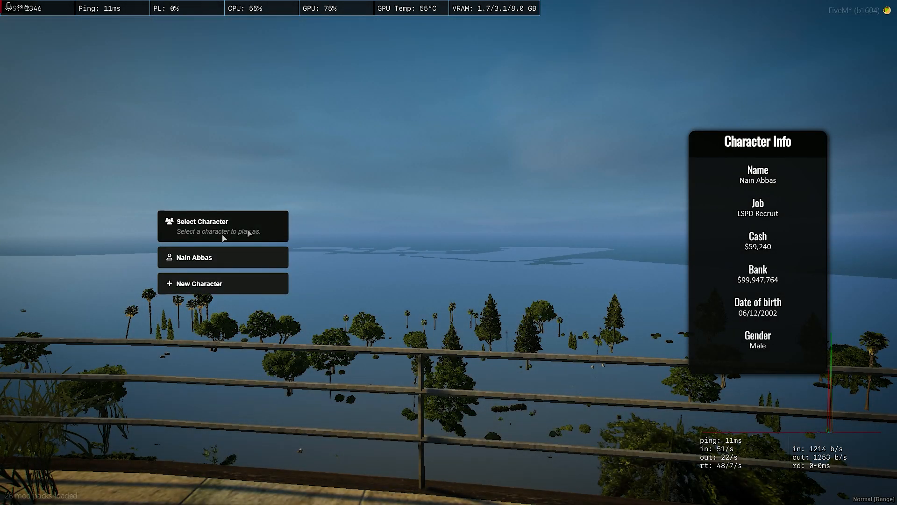
{"action": "left_click", "coordinate": [224, 236]}
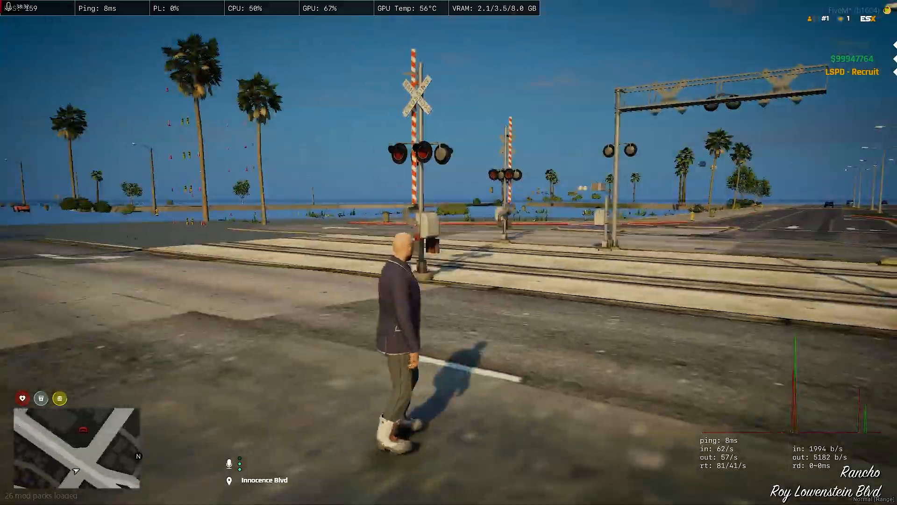
Walk the character to the road junction by the rail tracks and open the Animated Cars category of the vehicle menu
{"action": "key", "text": "w"}
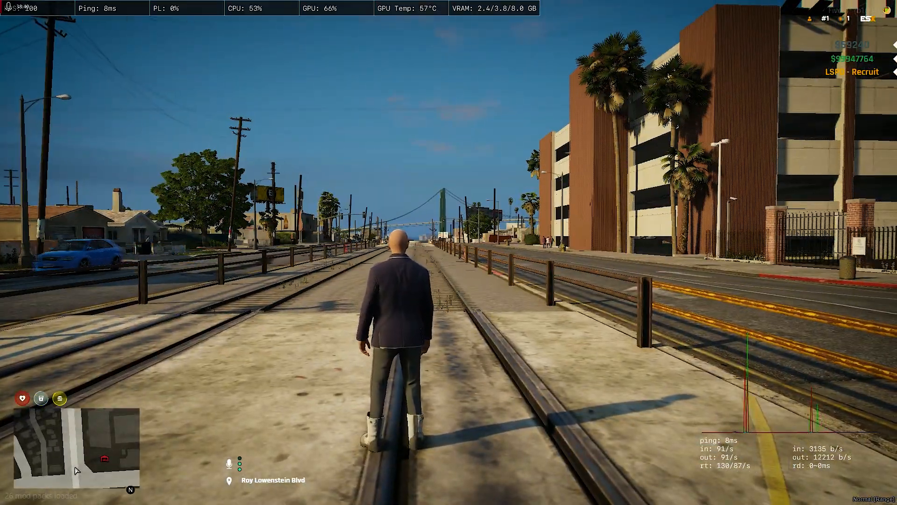
{"action": "key", "text": "w"}
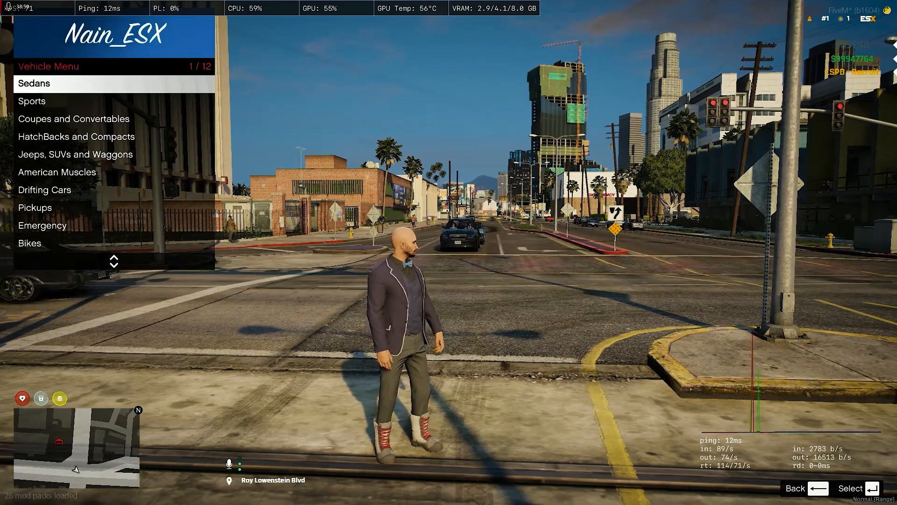
{"action": "key", "text": "Down"}
{"action": "key", "text": "Down"}
{"action": "key", "text": "Down"}
{"action": "key", "text": "Down"}
{"action": "key", "text": "Down"}
{"action": "key", "text": "Down"}
{"action": "key", "text": "Down"}
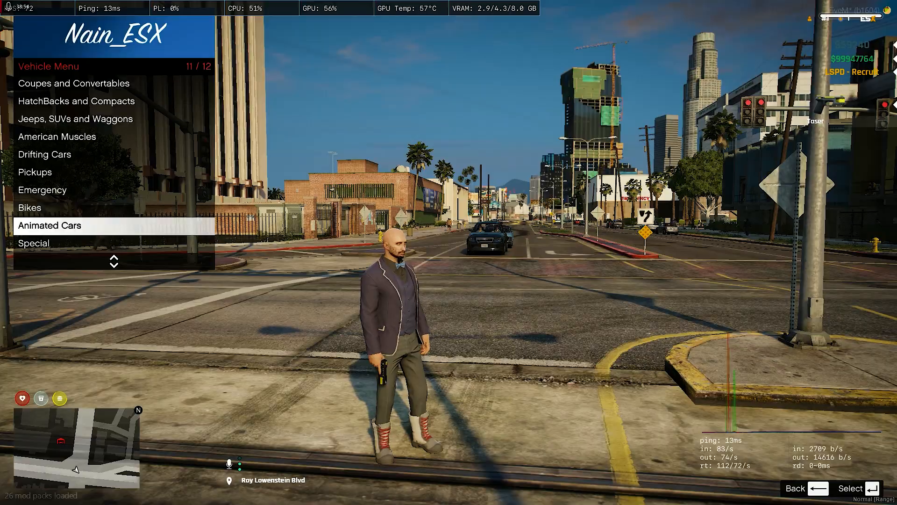
{"action": "key", "text": "Return"}
Spawn the blsian animated car and test-drive it around the Innocence Blvd junction
{"action": "key", "text": "Down"}
{"action": "key", "text": "w"}
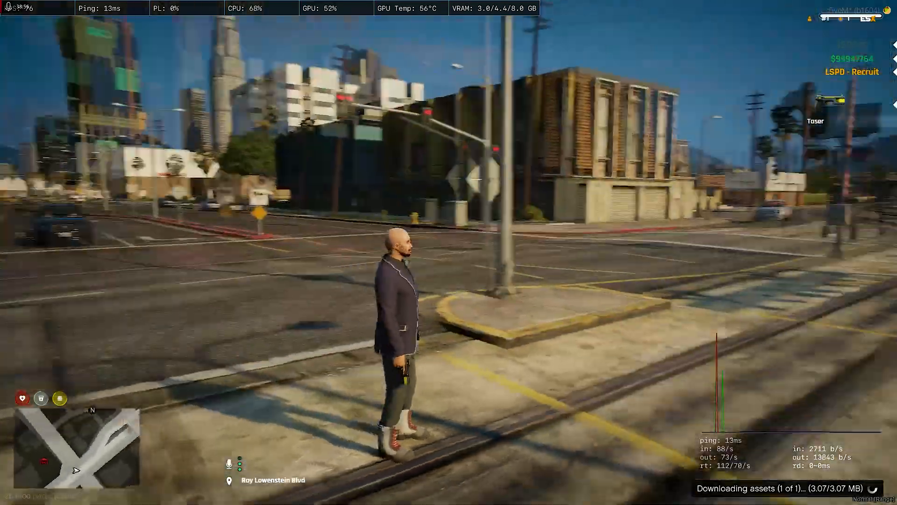
{"action": "key", "text": "Return"}
{"action": "key", "text": "w"}
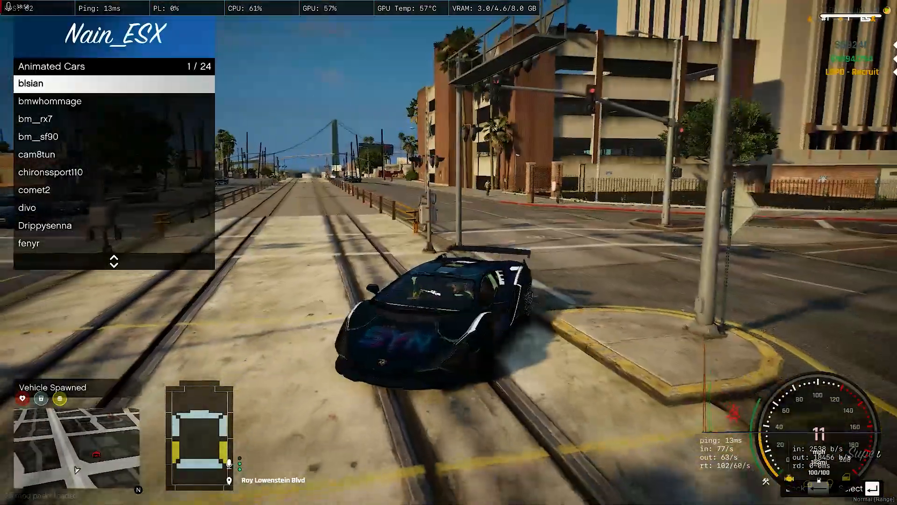
{"action": "key", "text": "a"}
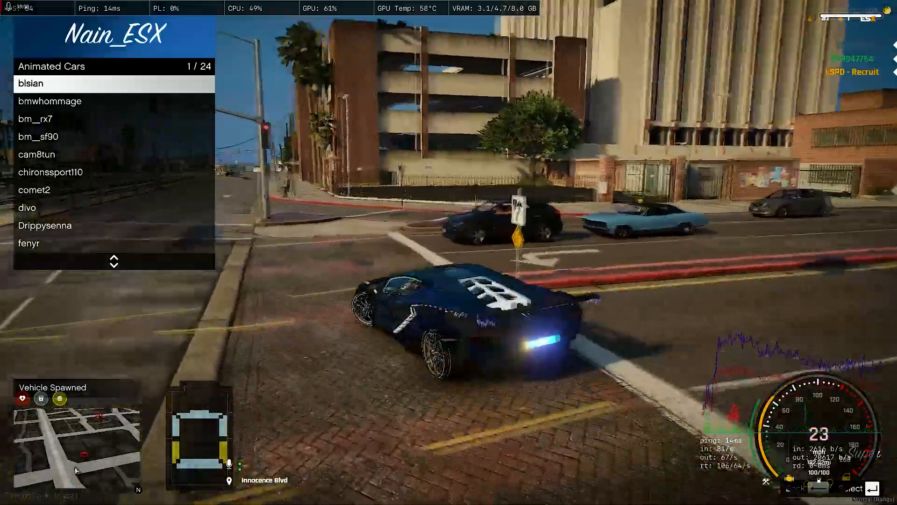
{"action": "key", "text": "a"}
{"action": "key", "text": "w"}
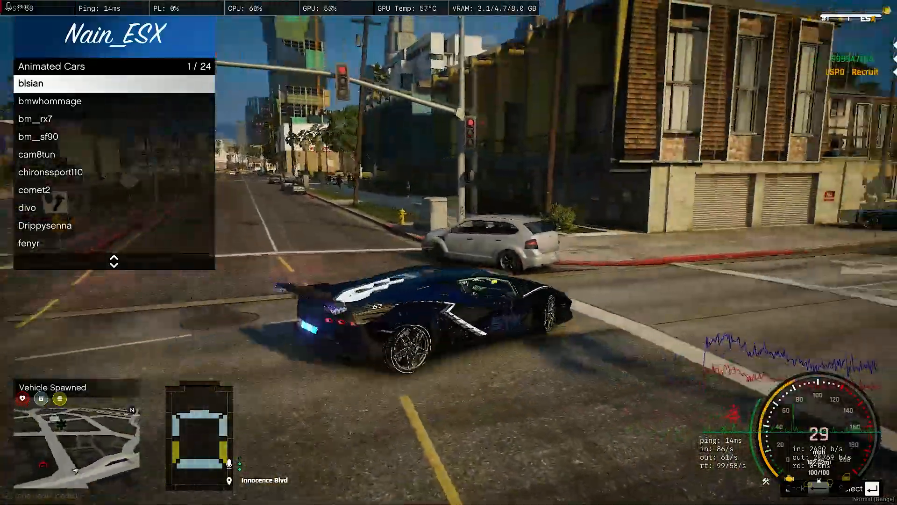
{"action": "key", "text": "s"}
{"action": "key", "text": "w"}
{"action": "key", "text": "a"}
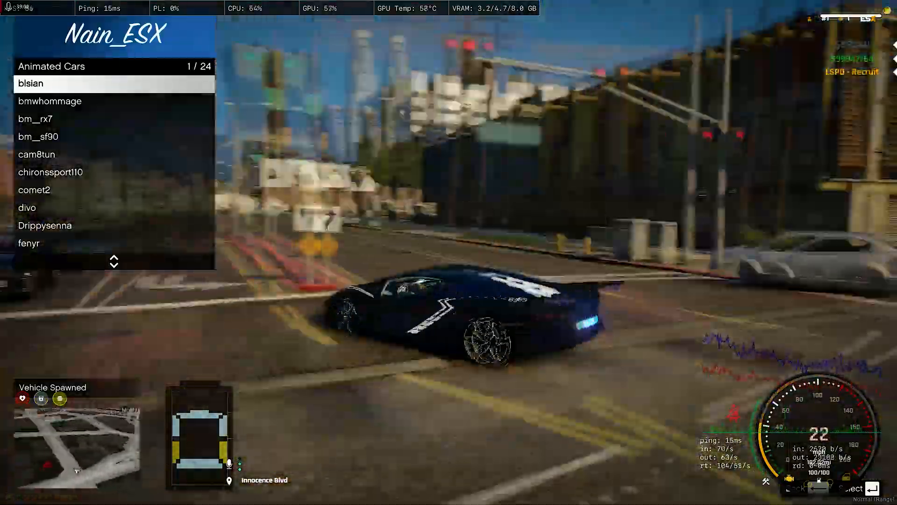
{"action": "key", "text": "s"}
Spawn bmwhommage, bm__rx7, bm__sf90 and cam8tun one after another to check their models and animated liveries
{"action": "key", "text": "Down"}
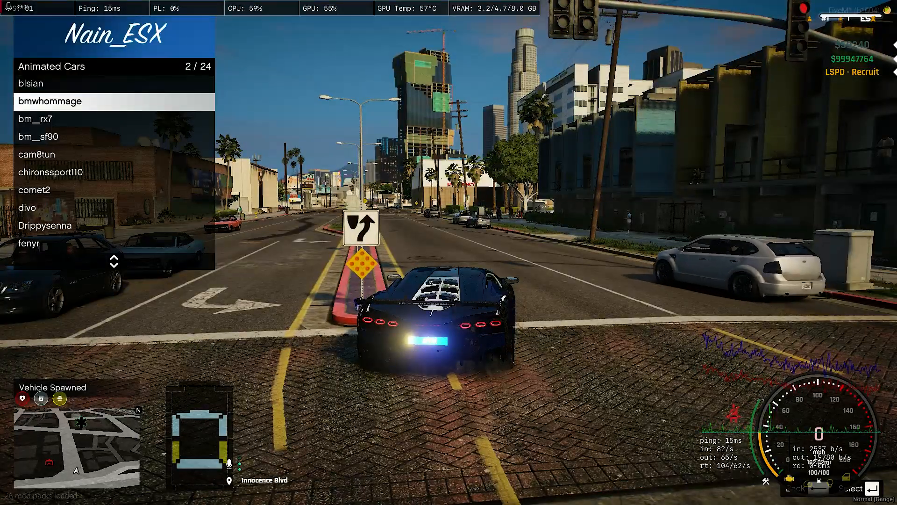
{"action": "key", "text": "Return"}
{"action": "key", "text": "BackSpace"}
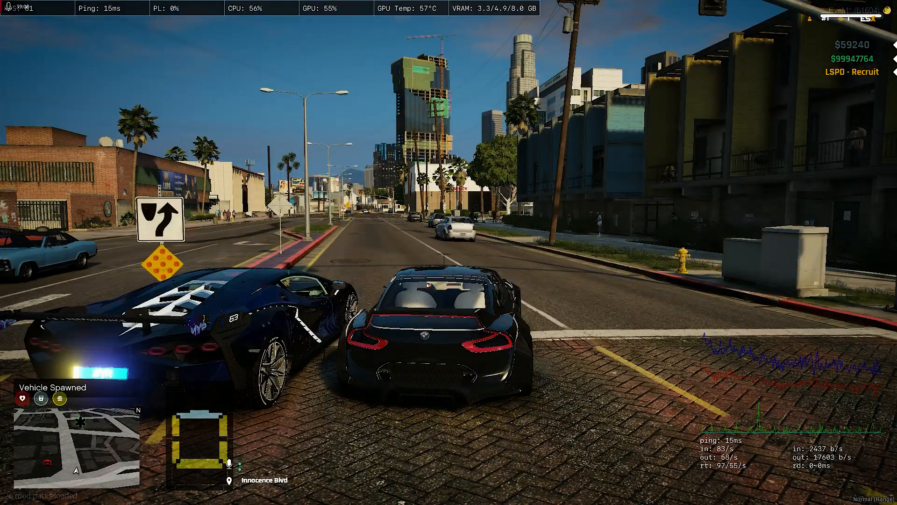
{"action": "key", "text": "Return"}
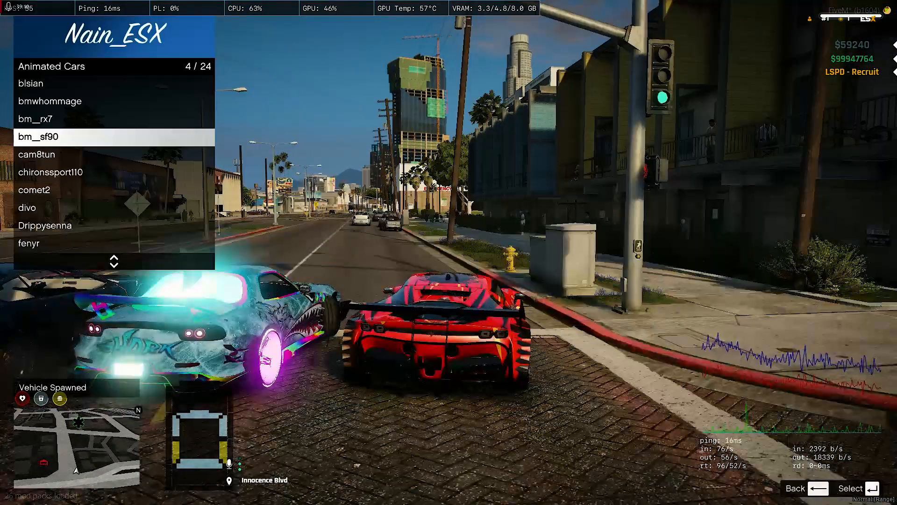
{"action": "key", "text": "w"}
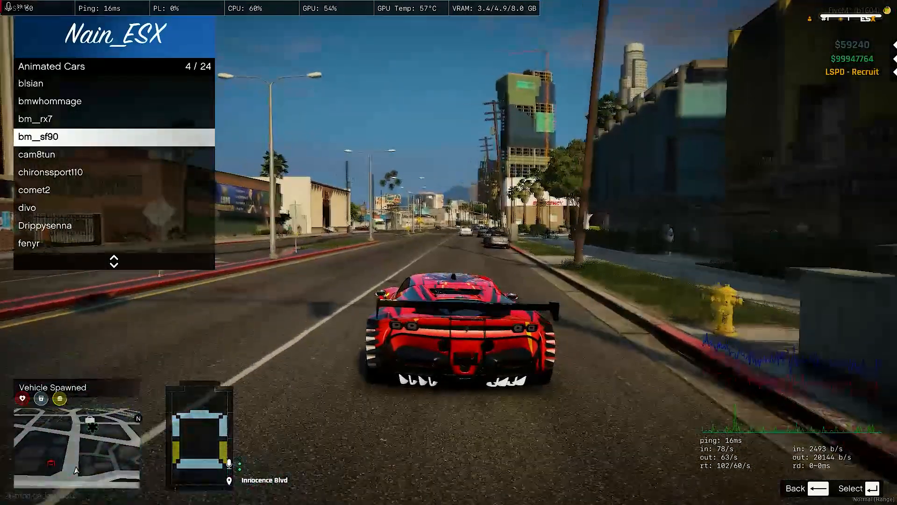
{"action": "key", "text": "Down"}
{"action": "key", "text": "BackSpace"}
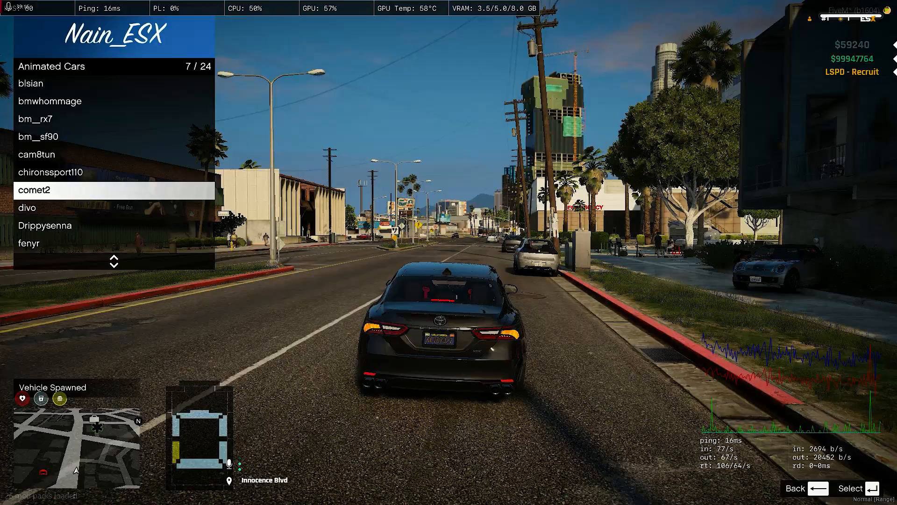
Spawn comet2 and test-drive it along Innocence Blvd up to the crosswalk
{"action": "key", "text": "Return"}
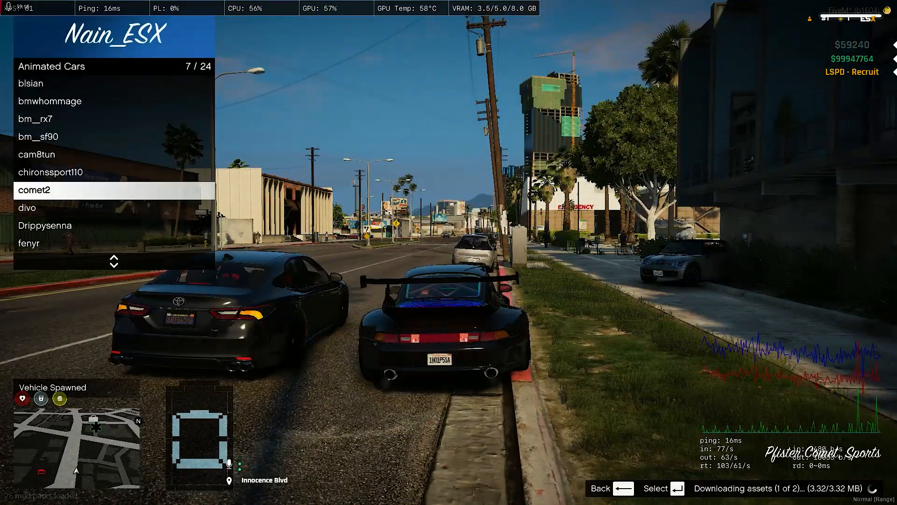
{"action": "key", "text": "w"}
{"action": "key", "text": "a"}
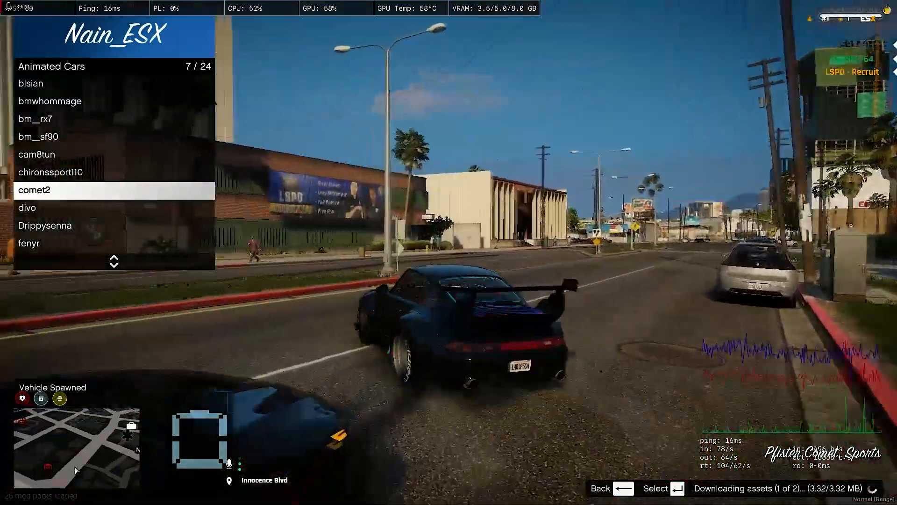
{"action": "key", "text": "w"}
{"action": "key", "text": "d"}
{"action": "key", "text": "a"}
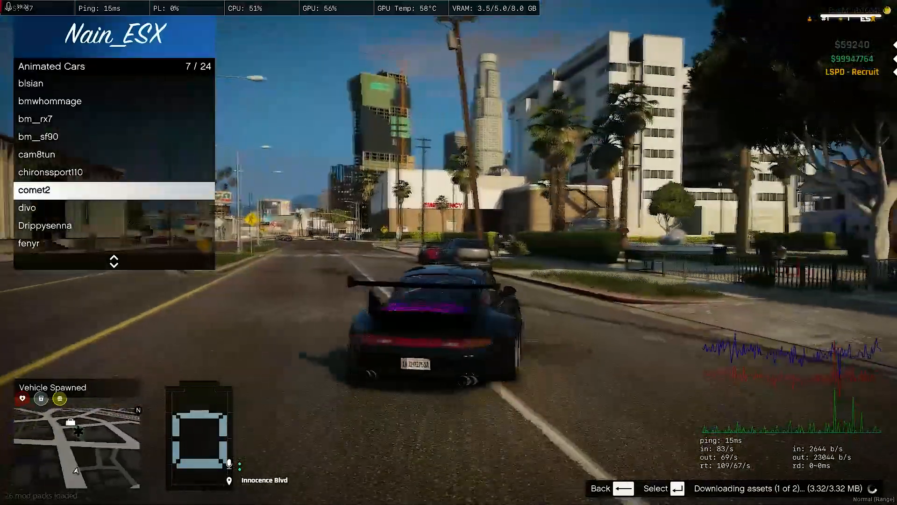
{"action": "key", "text": "Down"}
{"action": "key", "text": "Down"}
{"action": "key", "text": "BackSpace"}
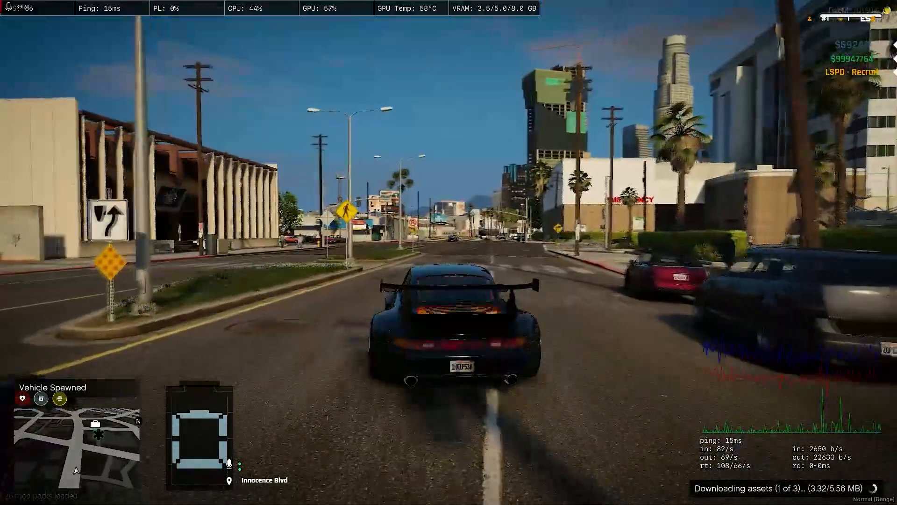
{"action": "key", "text": "w"}
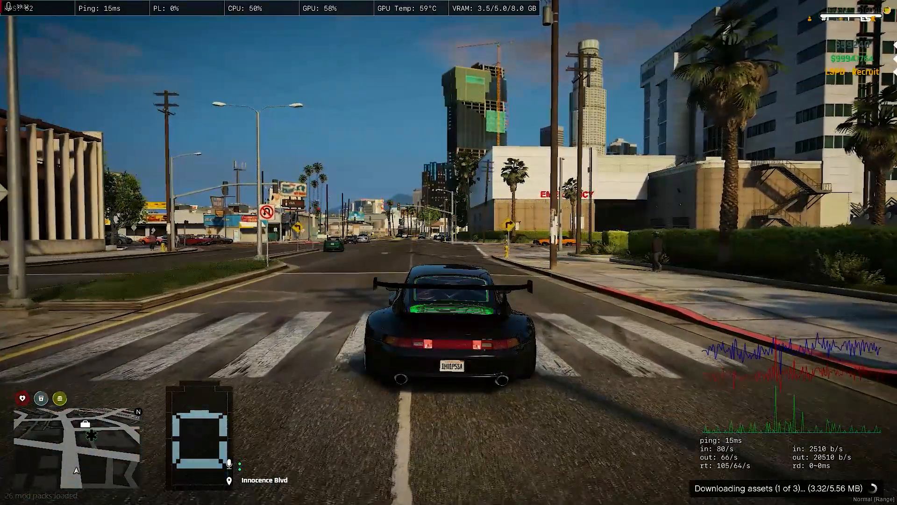
{"action": "key", "text": "w"}
Test-drive the fenyr through the junctions towards the car wash
{"action": "key", "text": "d"}
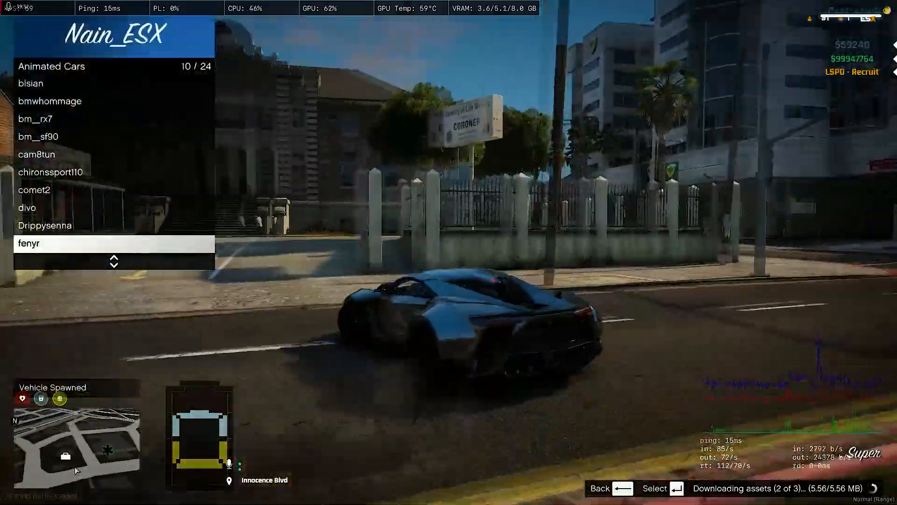
{"action": "key", "text": "w"}
{"action": "key", "text": "a"}
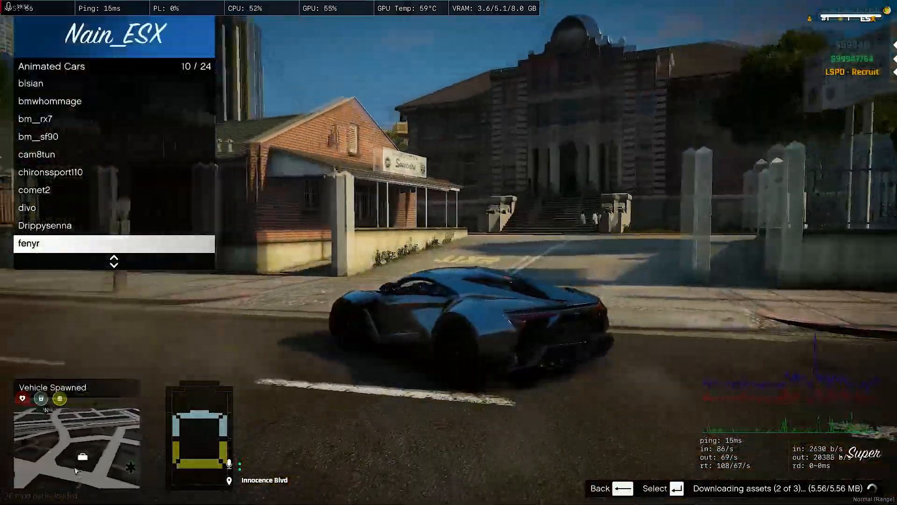
{"action": "key", "text": "d"}
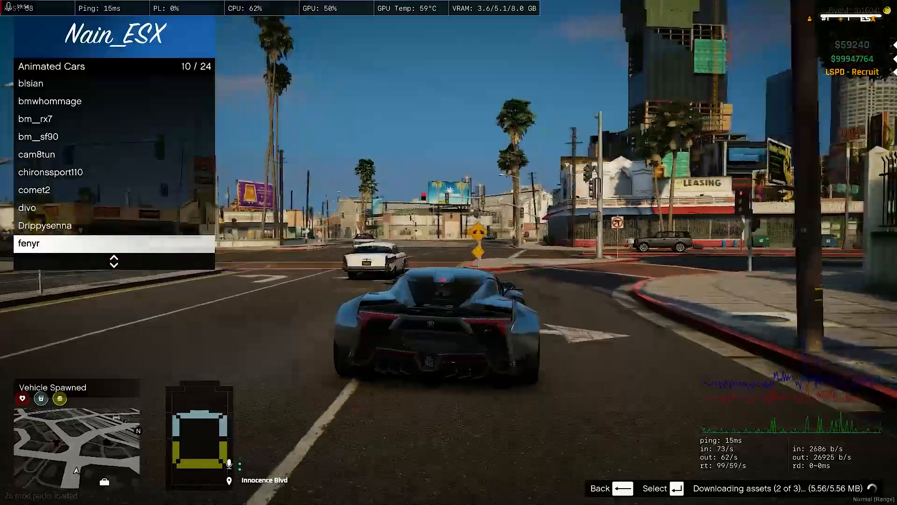
{"action": "key", "text": "w"}
{"action": "key", "text": "d"}
{"action": "key", "text": "a"}
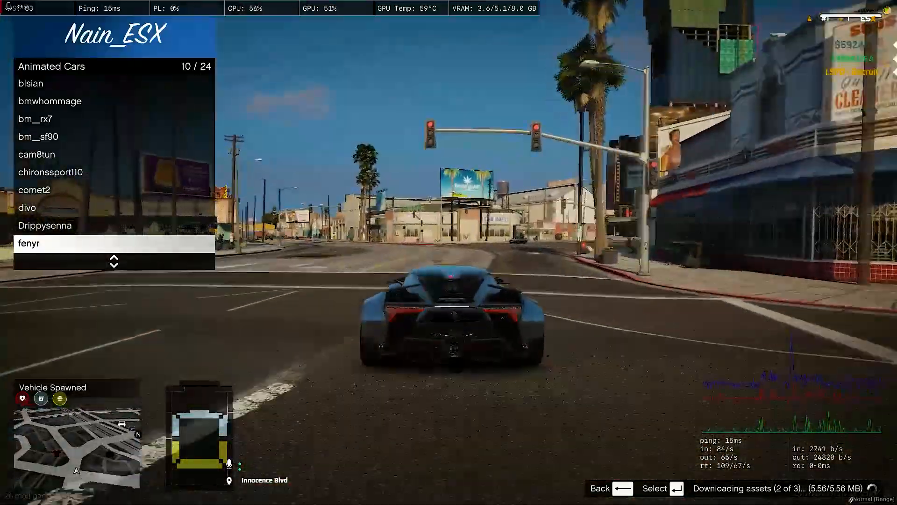
{"action": "key", "text": "w"}
{"action": "key", "text": "a"}
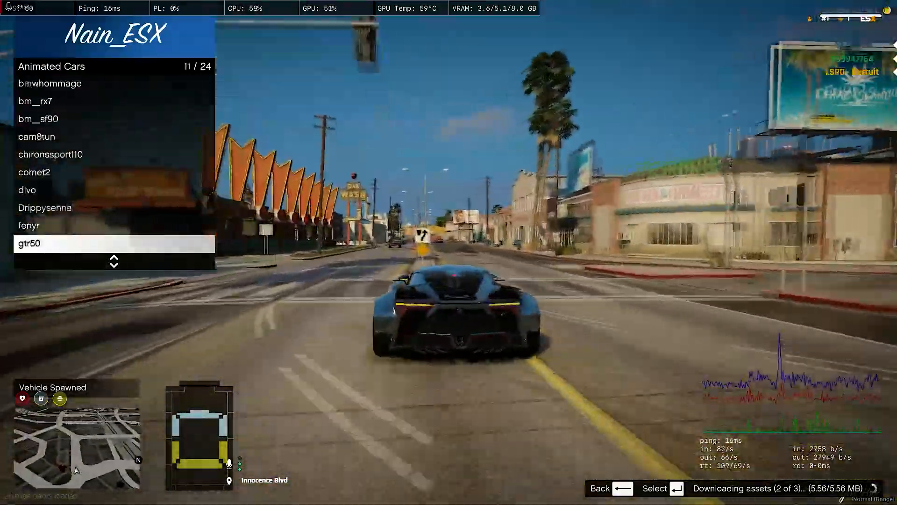
Spawn gtr50 and KillerAston, and view KillerAston's animated livery from behind and from the side
{"action": "key", "text": "w"}
{"action": "key", "text": "BackSpace"}
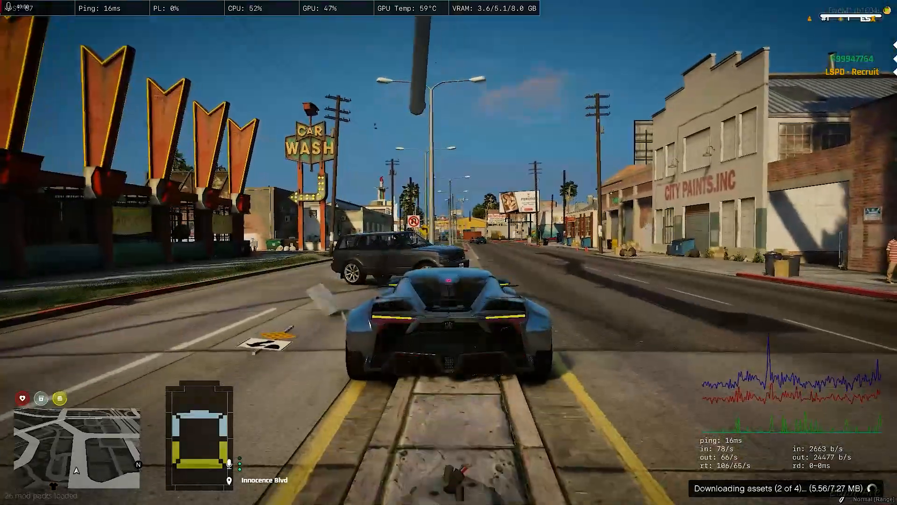
{"action": "key", "text": "w"}
{"action": "key", "text": "d"}
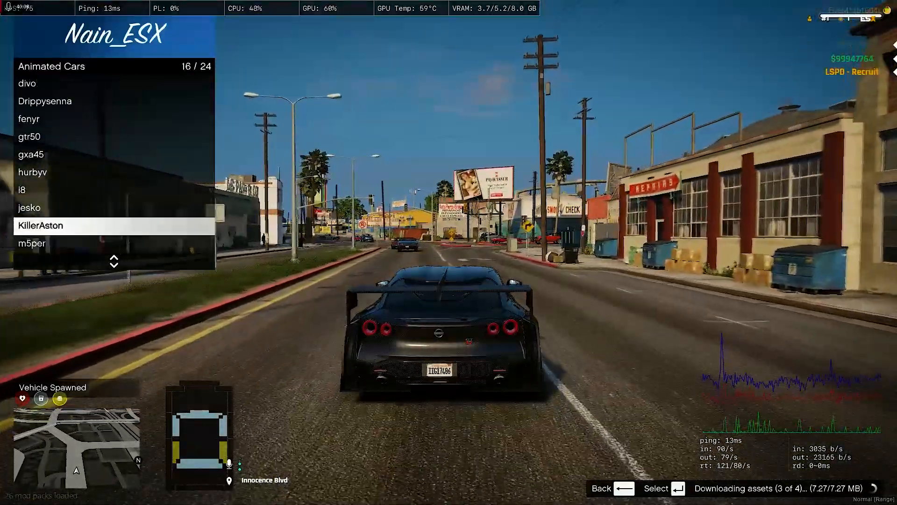
{"action": "key", "text": "Return"}
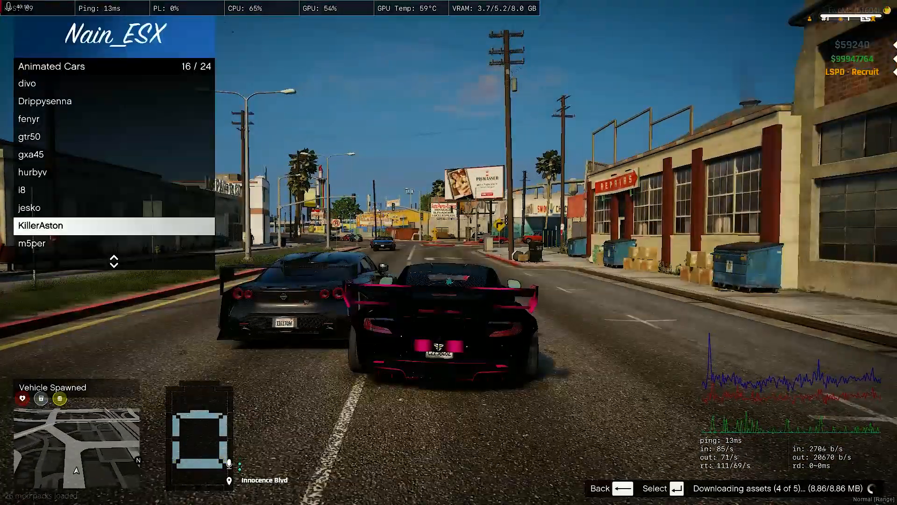
{"action": "key", "text": "w"}
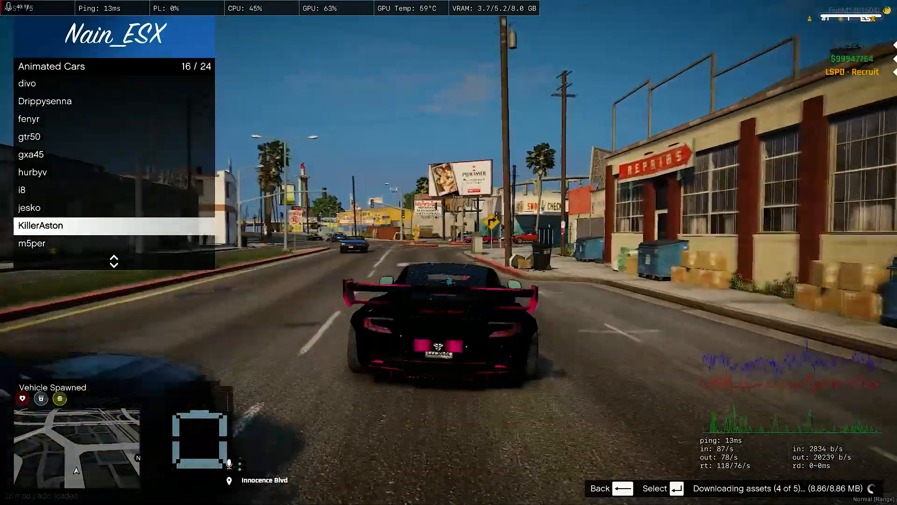
{"action": "key", "text": "a"}
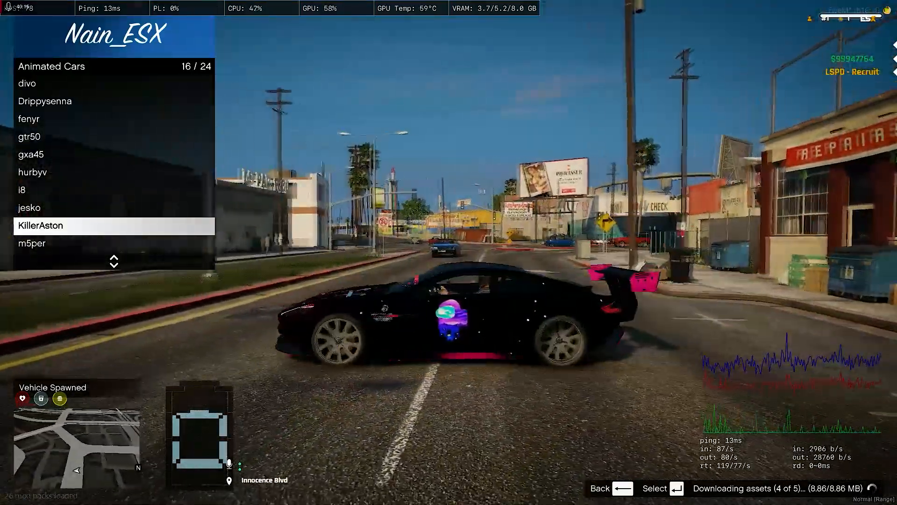
Spawn m5per, check its animated light strips, and request another car further down the Animated Cars list
{"action": "key", "text": "Down"}
{"action": "key", "text": "Return"}
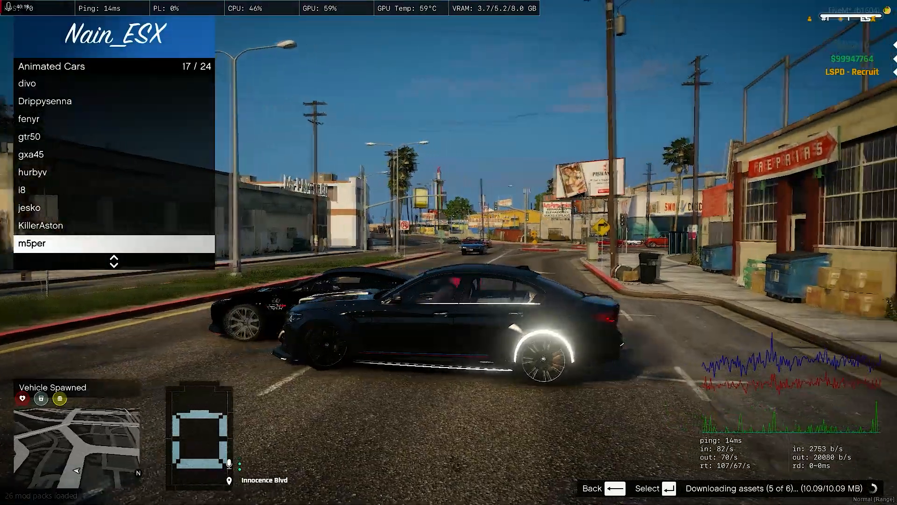
{"action": "key", "text": "Down"}
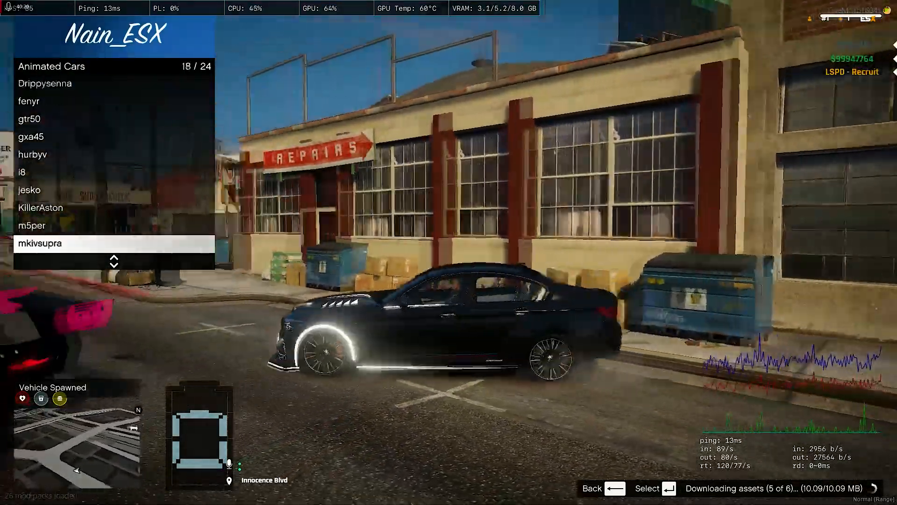
{"action": "key", "text": "Down"}
{"action": "key", "text": "BackSpace"}
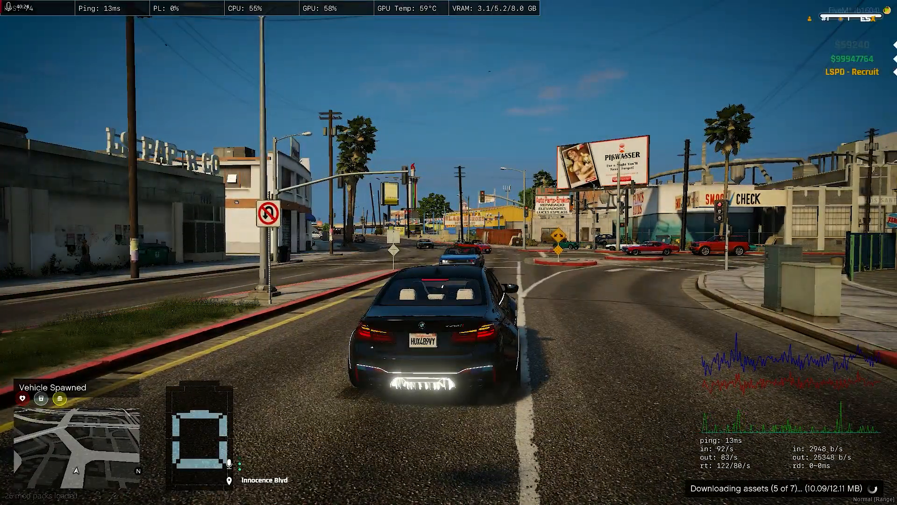
Test-drive m5per across the traffic islands and along the road past the auto parts shop
{"action": "key", "text": "w"}
{"action": "key", "text": "d"}
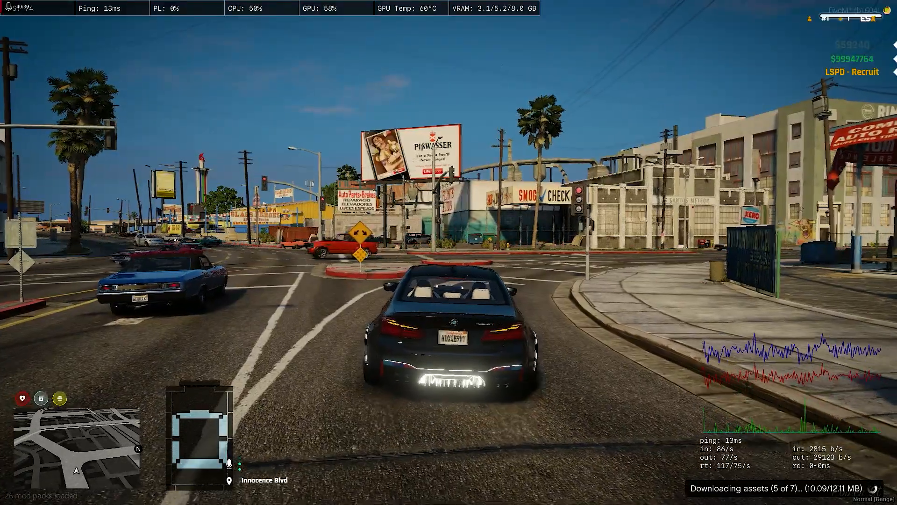
{"action": "key", "text": "a"}
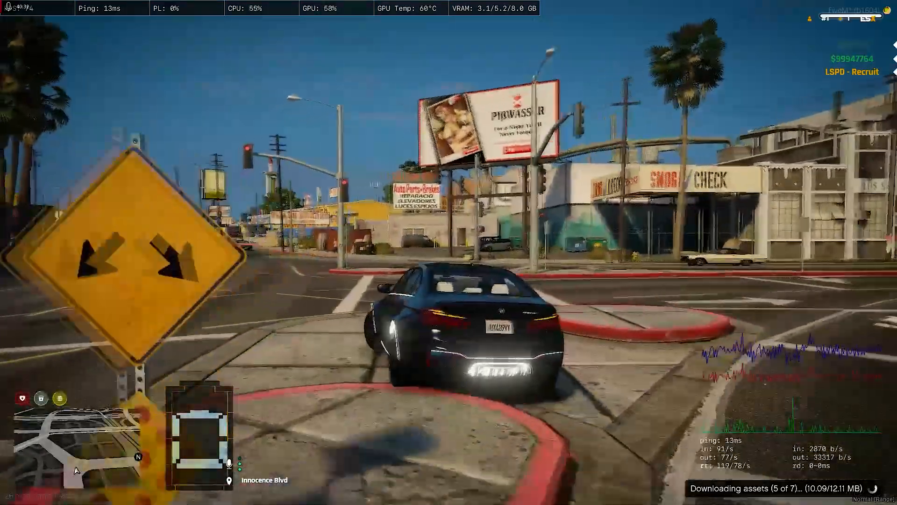
{"action": "key", "text": "a"}
{"action": "key", "text": "d"}
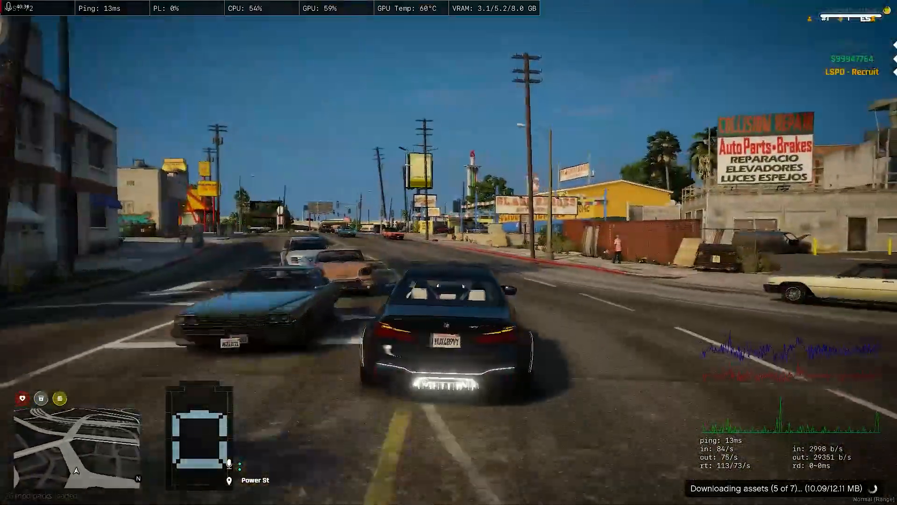
{"action": "key", "text": "a"}
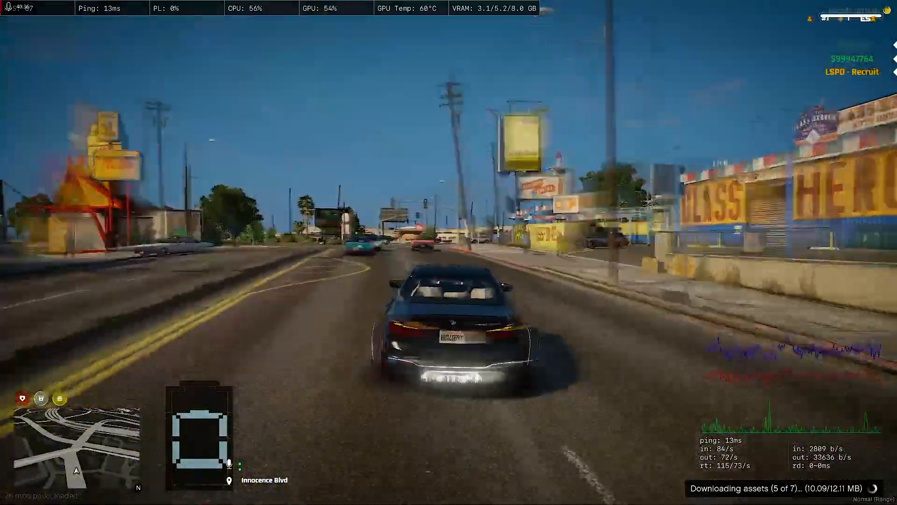
Spawn mkivsupra from the Animated Cars list and test-drive it through the junctions onto Adam's Apple Blvd
{"action": "key", "text": "a"}
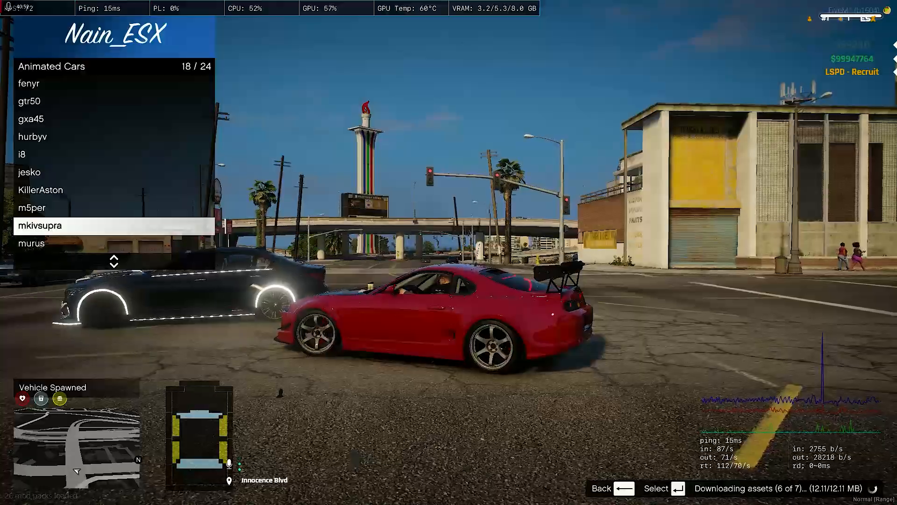
{"action": "key", "text": "d"}
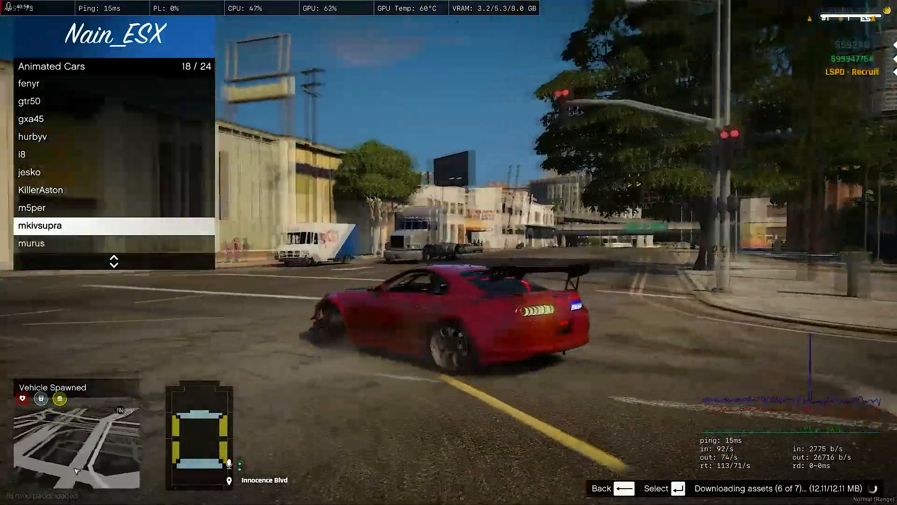
{"action": "key", "text": "w"}
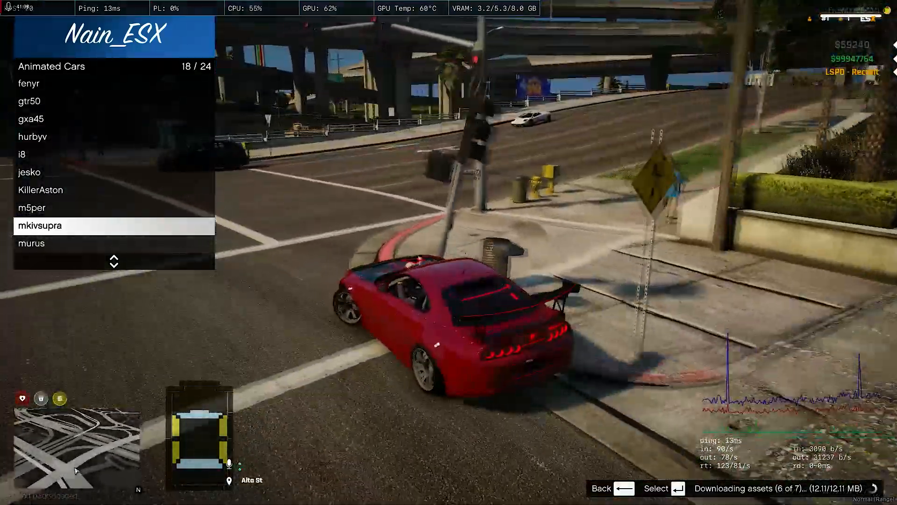
{"action": "key", "text": "Down"}
{"action": "key", "text": "BackSpace"}
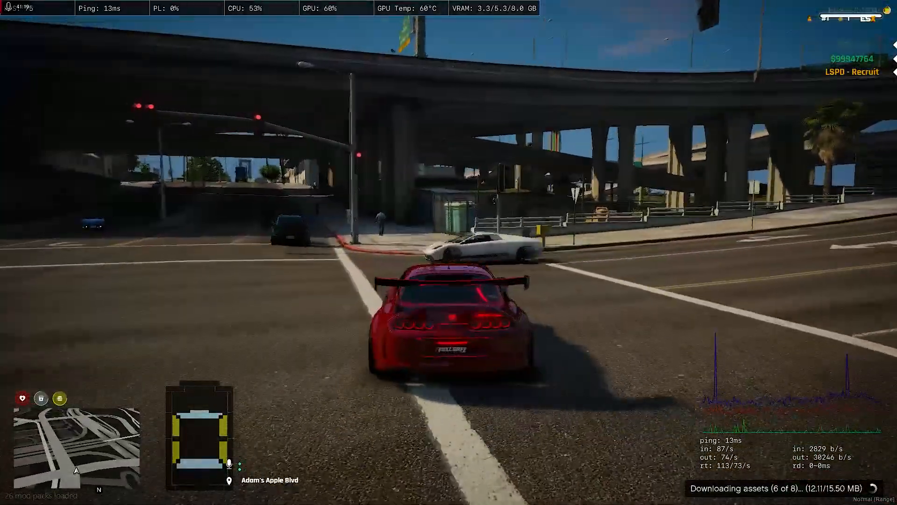
{"action": "key", "text": "w"}
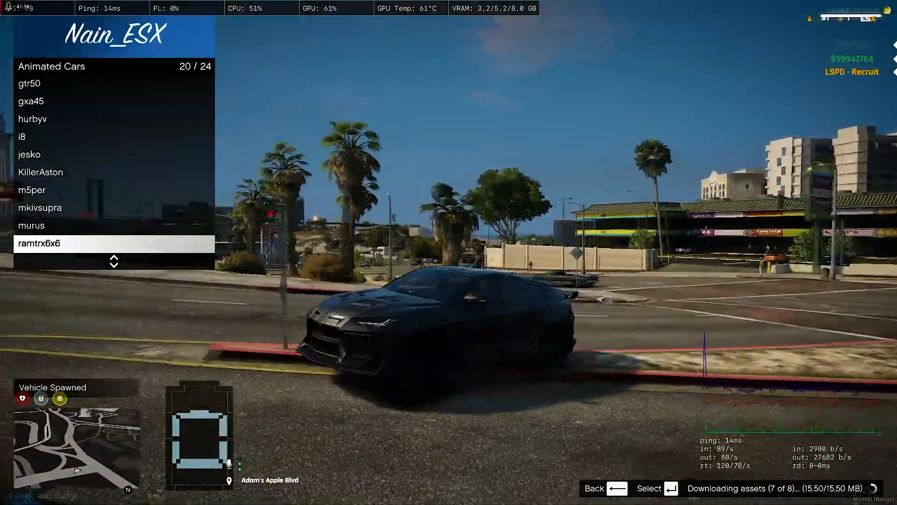
Spawn murus and test-drive it along Adam's Apple Blvd and over the pavement beside the elevated highway
{"action": "key", "text": "Down"}
{"action": "key", "text": "Up"}
{"action": "key", "text": "Down"}
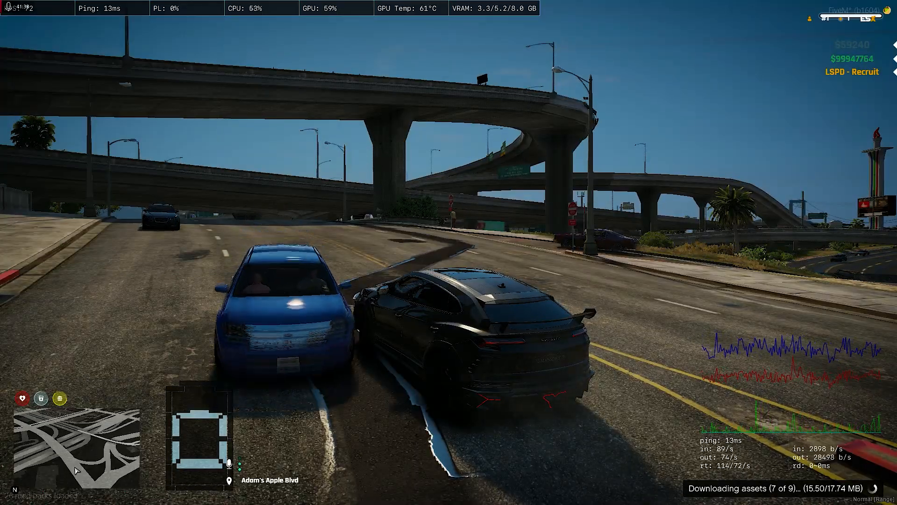
{"action": "key", "text": "w"}
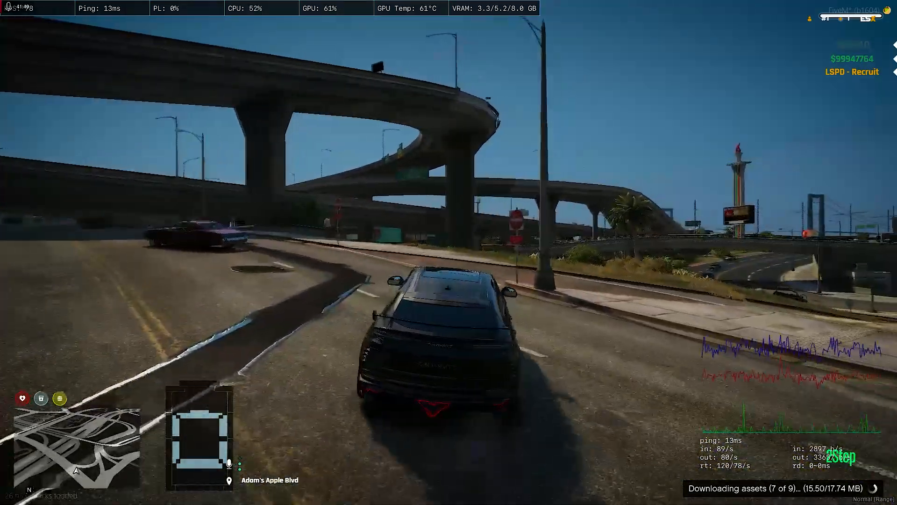
{"action": "key", "text": "d"}
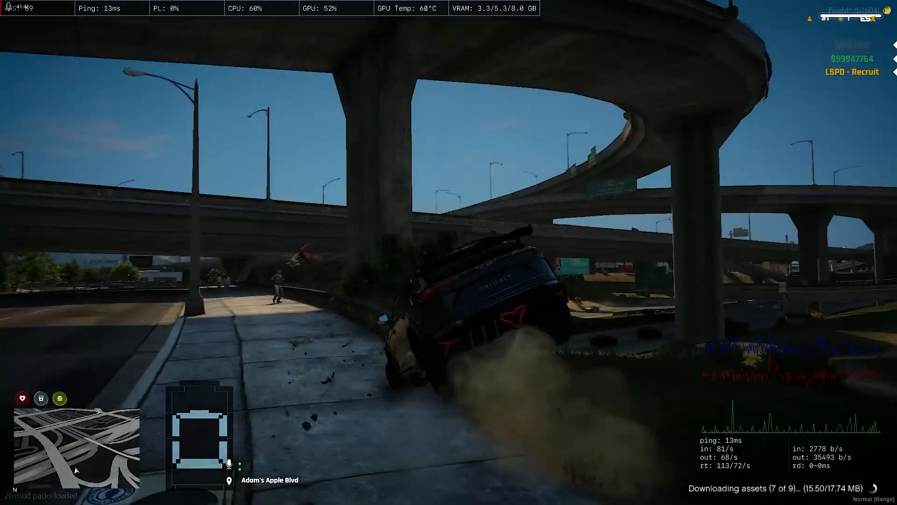
{"action": "key", "text": "w"}
{"action": "key", "text": "a"}
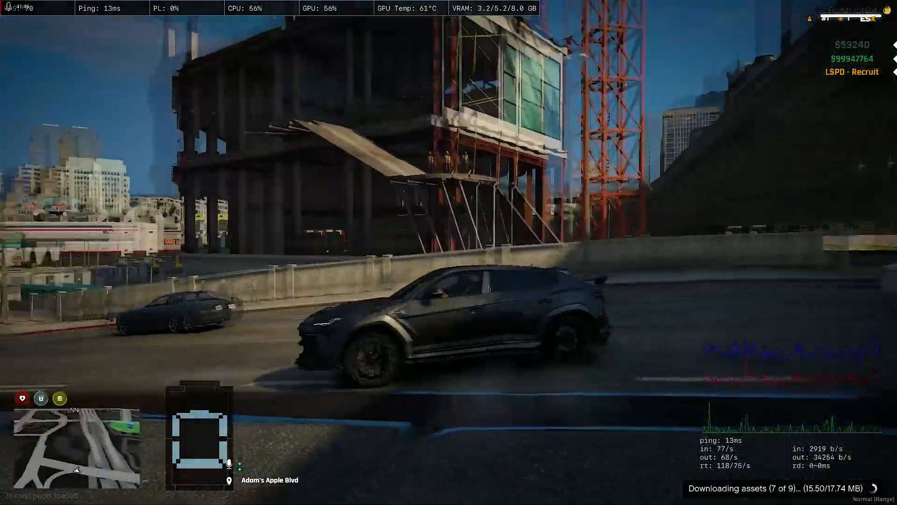
Test-drive murus past the construction site and along Calais Ave to the columned building
{"action": "key", "text": "w"}
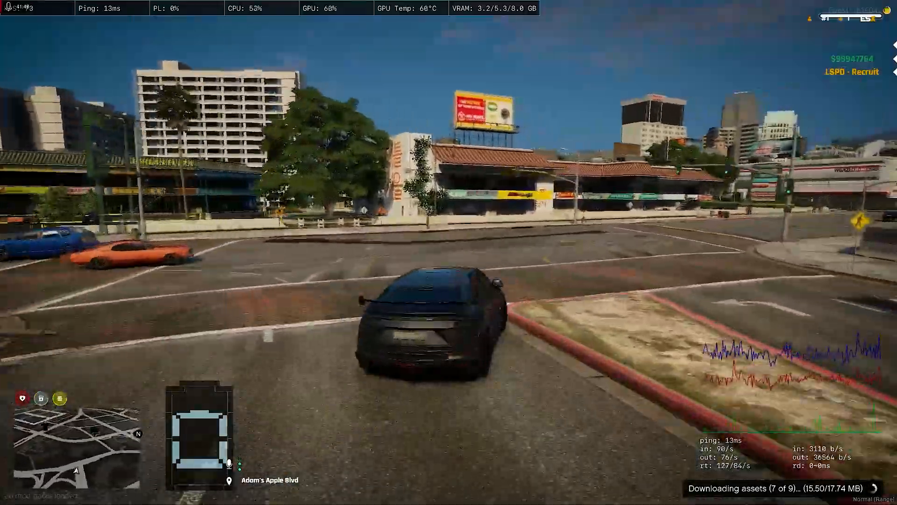
{"action": "key", "text": "w"}
{"action": "key", "text": "a"}
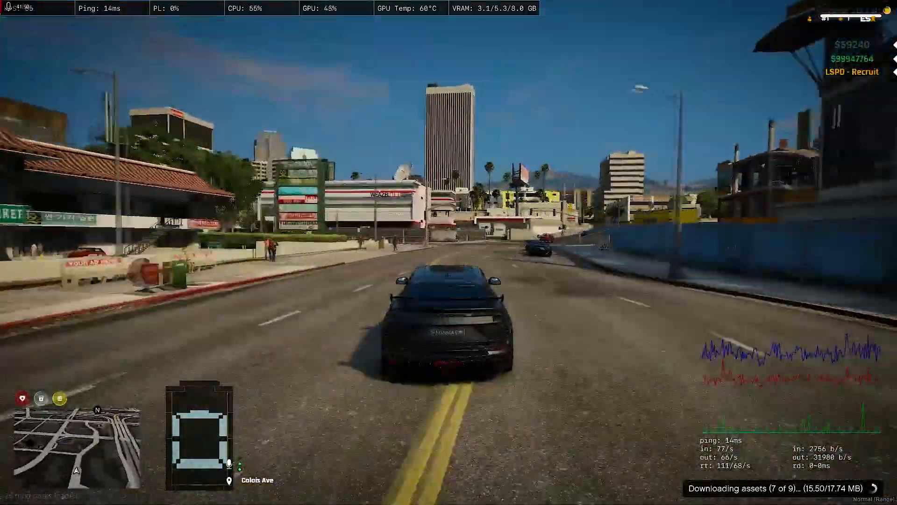
{"action": "key", "text": "w"}
{"action": "key", "text": "d"}
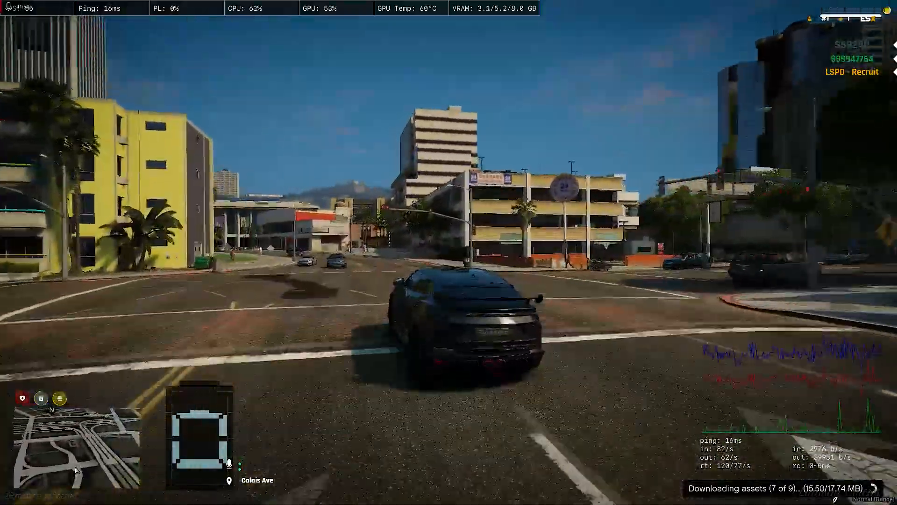
{"action": "key", "text": "w"}
{"action": "key", "text": "a"}
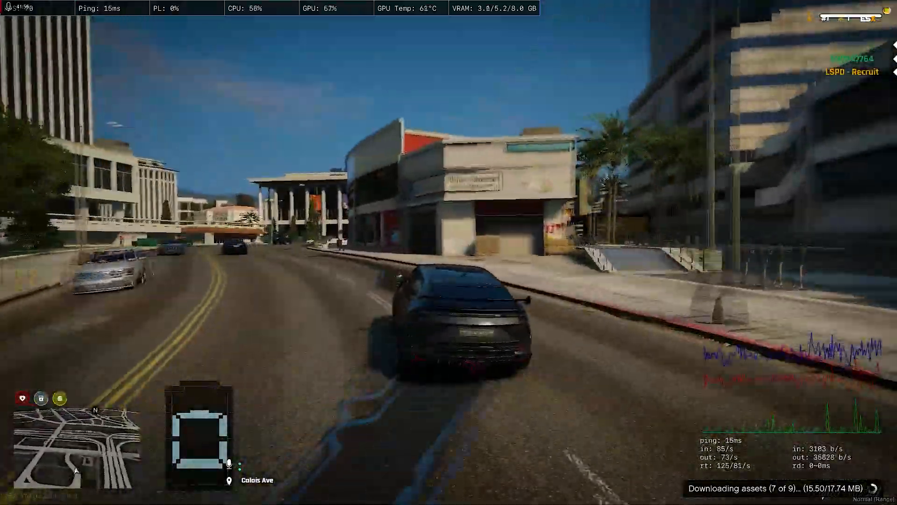
{"action": "key", "text": "w"}
{"action": "key", "text": "d"}
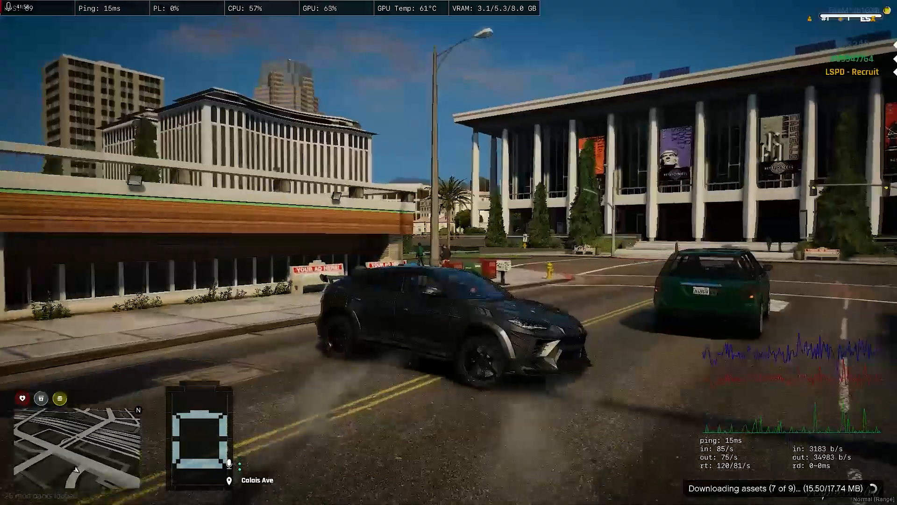
Slide murus around at the Calais Ave junction and head for the corner with the pink awnings
{"action": "key", "text": "w"}
{"action": "key", "text": "d"}
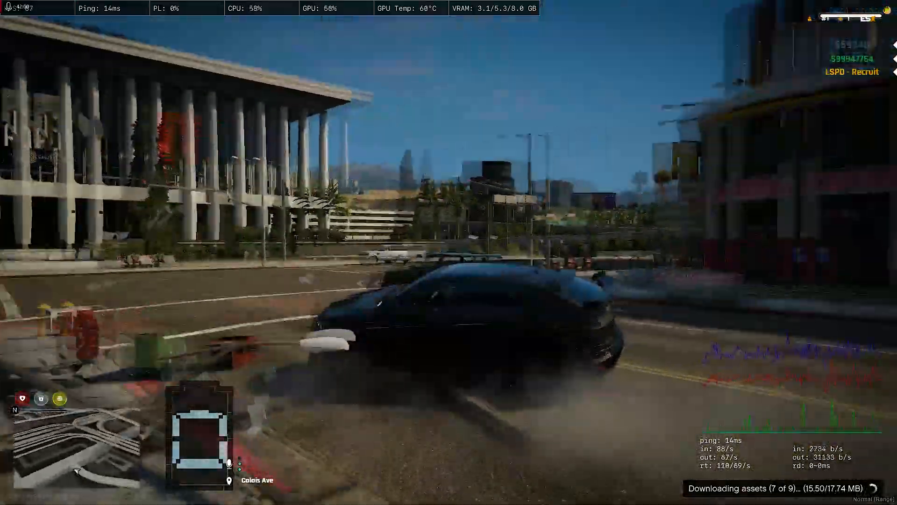
{"action": "key", "text": "w"}
{"action": "key", "text": "d"}
{"action": "key", "text": "w"}
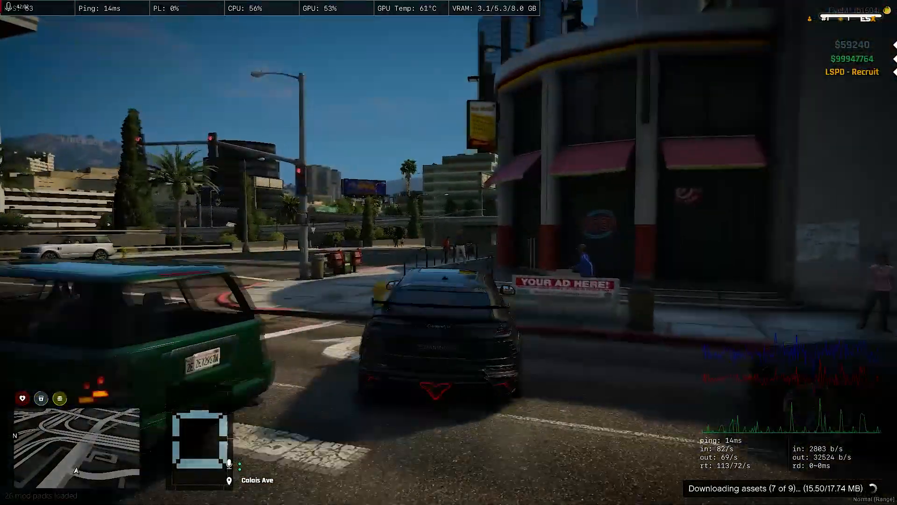
{"action": "key", "text": "a"}
Spawn sian2 from the Animated Cars list and drive it around the corner onto San Andreas Ave
{"action": "key", "text": "m"}
{"action": "key", "text": "Return"}
{"action": "key", "text": "w"}
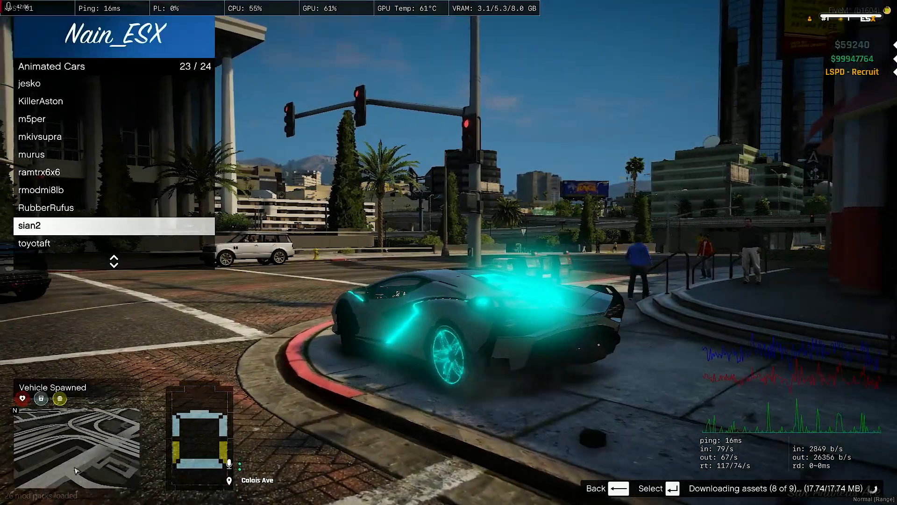
{"action": "key", "text": "w"}
{"action": "key", "text": "a"}
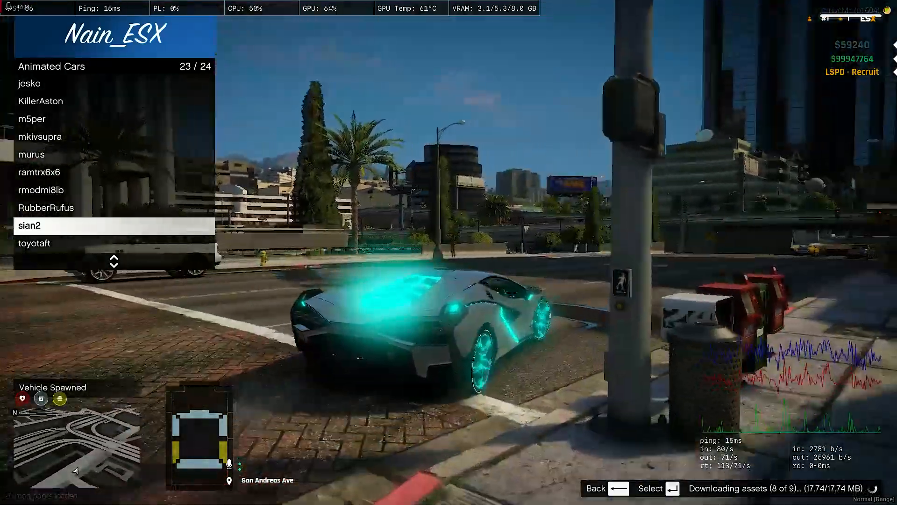
{"action": "key", "text": "w"}
Spawn toyotaft, check its animated livery from behind and from the front, and drive it along San Andreas Ave
{"action": "key", "text": "Down"}
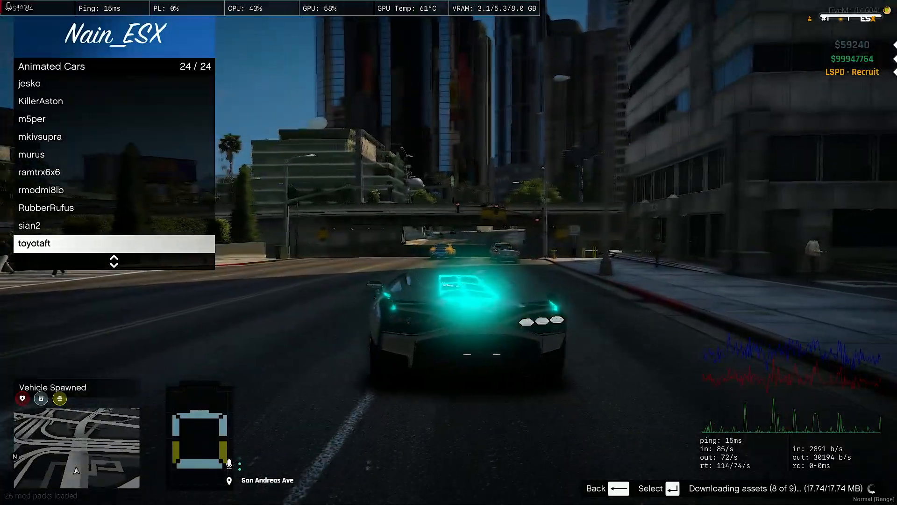
{"action": "key", "text": "Return"}
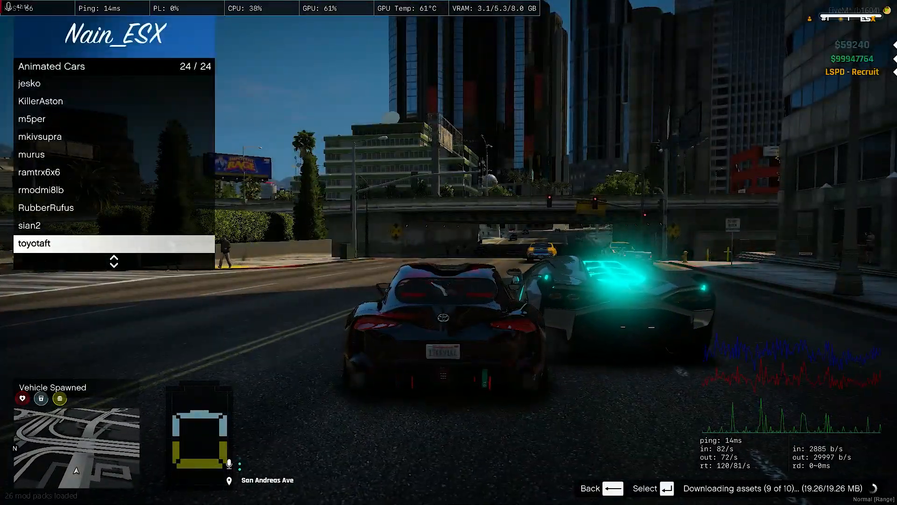
{"action": "key", "text": "w"}
{"action": "key", "text": "a"}
{"action": "key", "text": "d"}
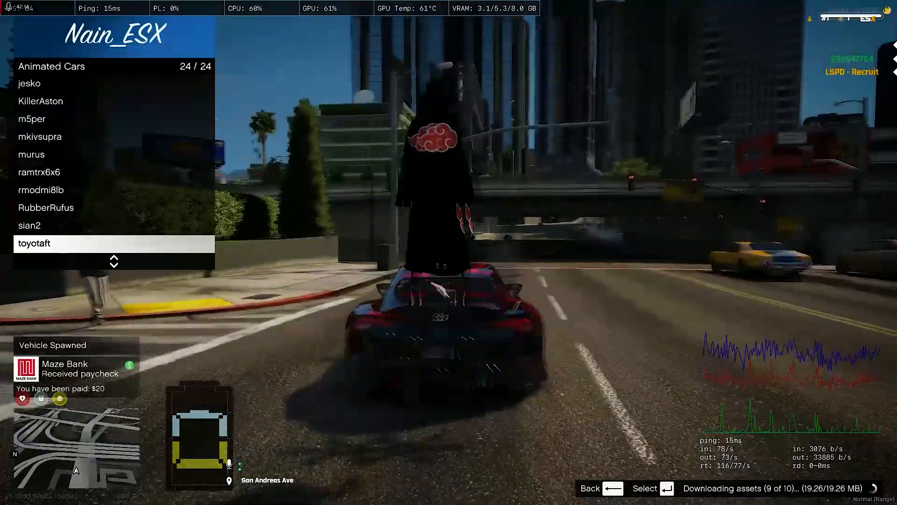
{"action": "key", "text": "d"}
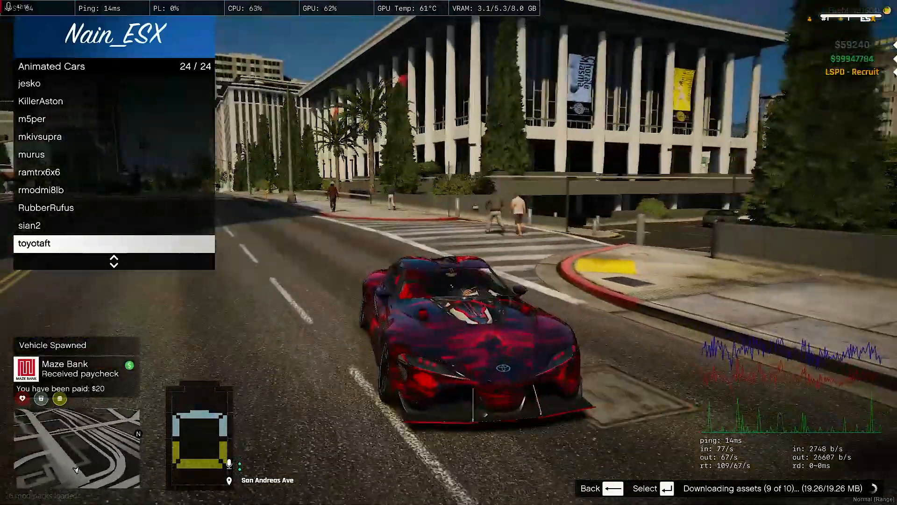
{"action": "key", "text": "w"}
{"action": "key", "text": "w"}
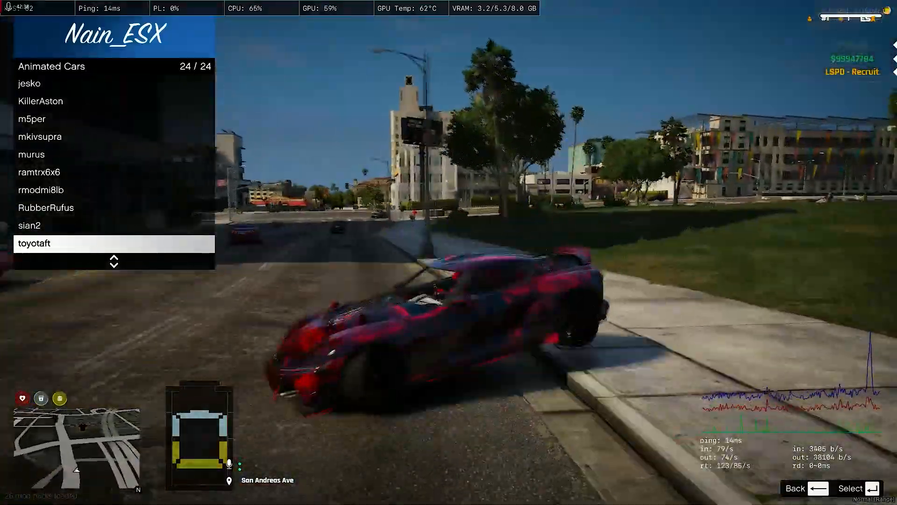
Test-drive toyotaft off the kerb, across the grass and round to the San Andreas Ave junction with a handbrake turn
{"action": "key", "text": "w"}
{"action": "key", "text": "a"}
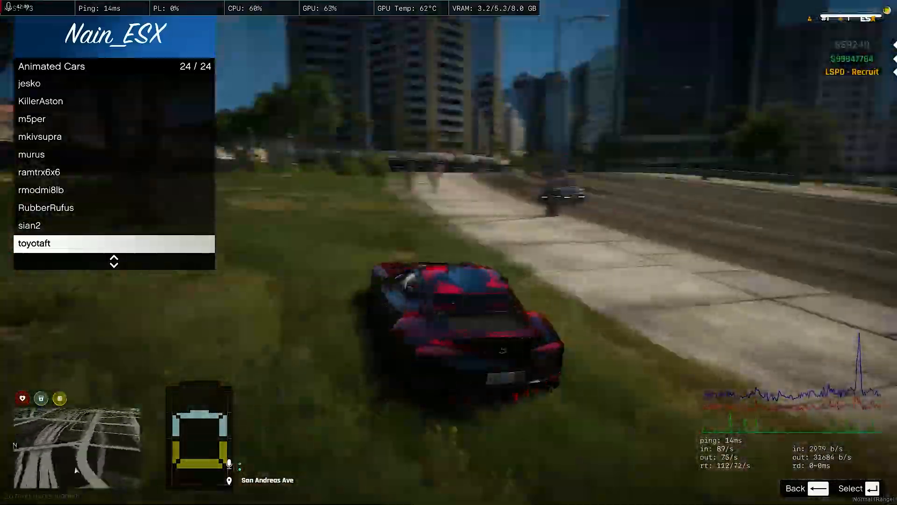
{"action": "key", "text": "w"}
{"action": "key", "text": "a"}
{"action": "key", "text": "space"}
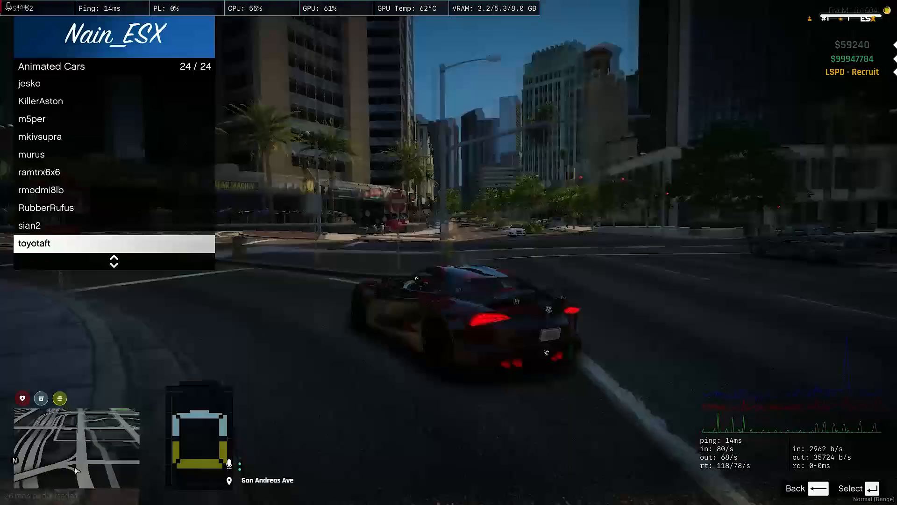
Test-drive toyotaft through traffic along Movie Star Way to the junction lined with palm trees
{"action": "key", "text": "w"}
{"action": "key", "text": "a"}
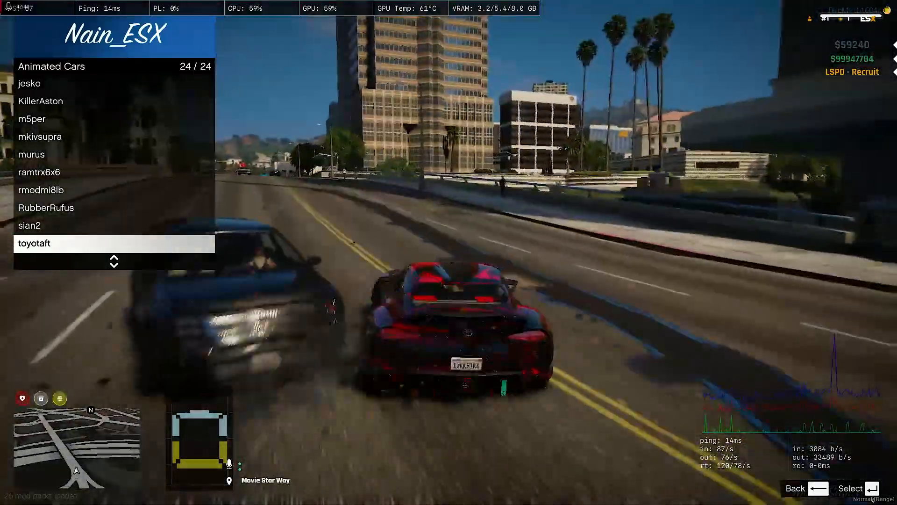
{"action": "key", "text": "a"}
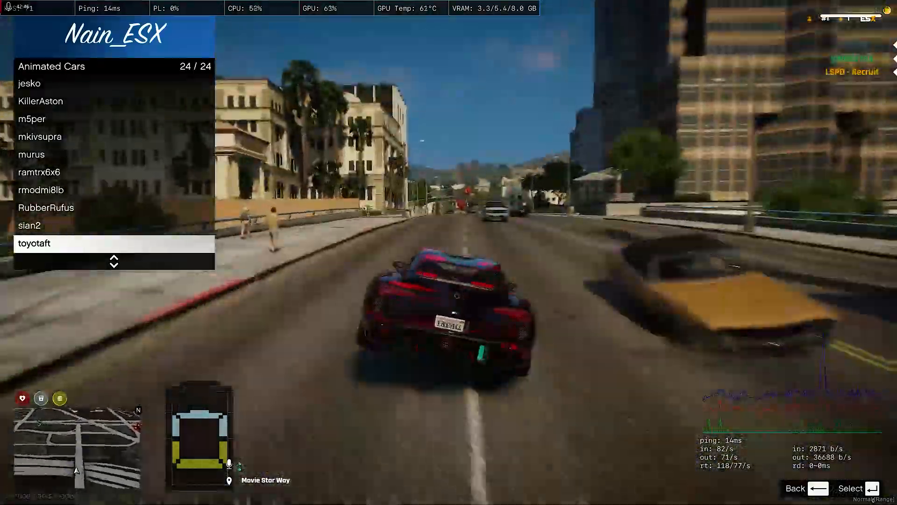
{"action": "key", "text": "d"}
{"action": "key", "text": "w"}
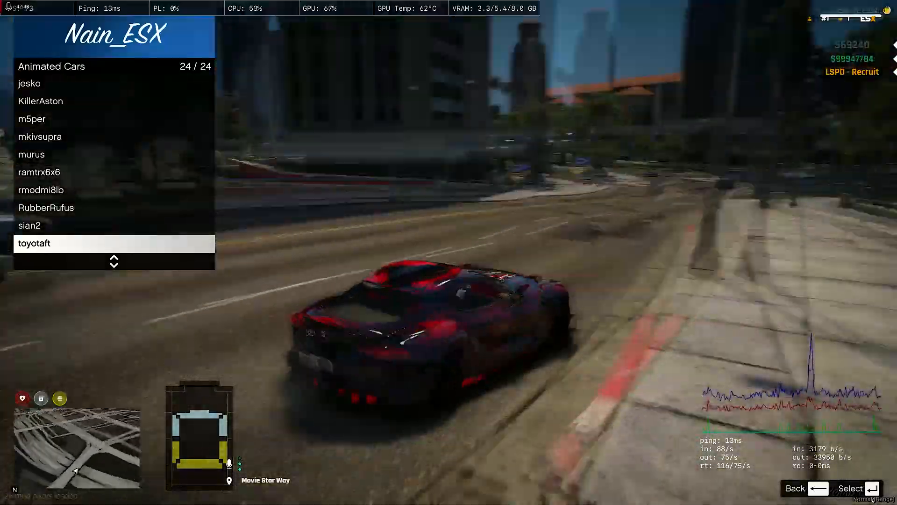
{"action": "key", "text": "w"}
{"action": "key", "text": "d"}
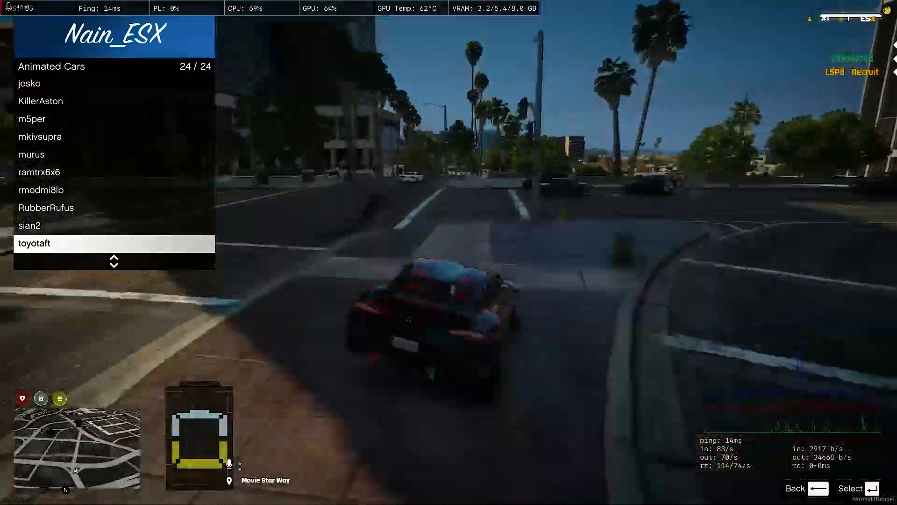
Drive toyotaft over the pavement onto Decker St and past the pagoda to the low white wall
{"action": "key", "text": "a"}
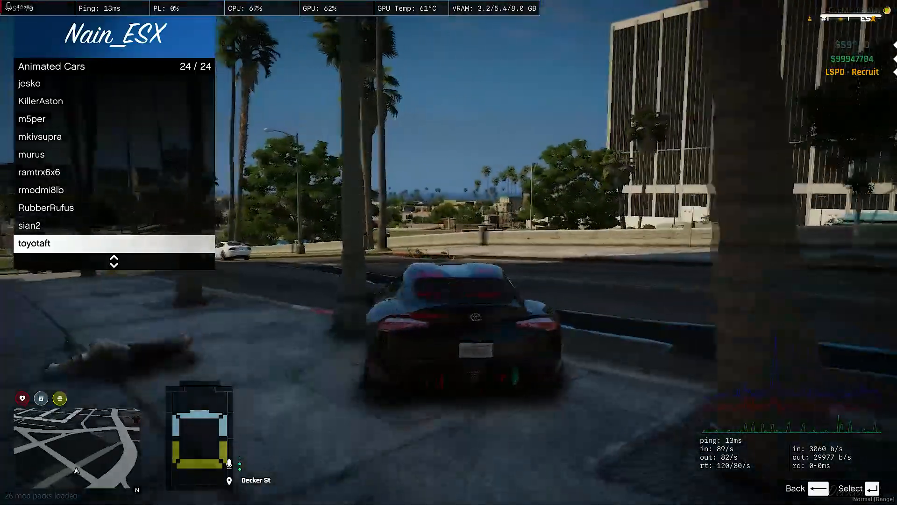
{"action": "key", "text": "w"}
{"action": "key", "text": "d"}
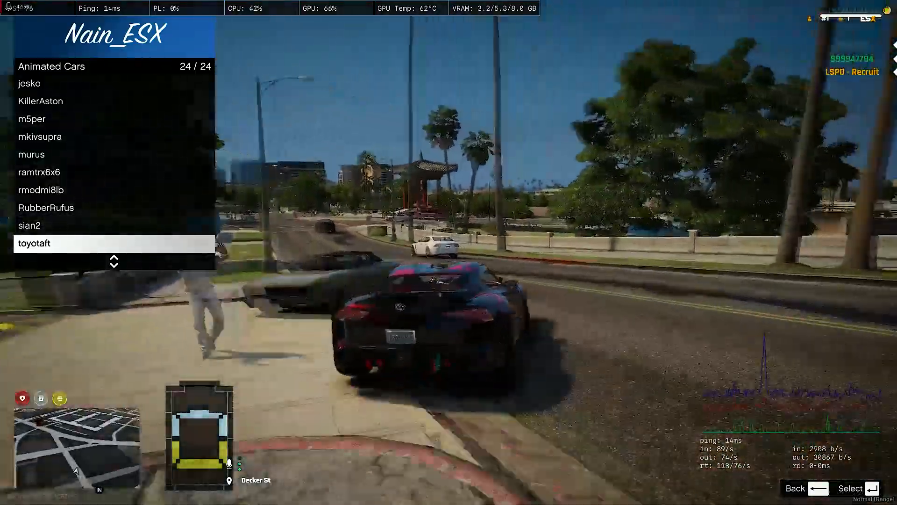
{"action": "key", "text": "w"}
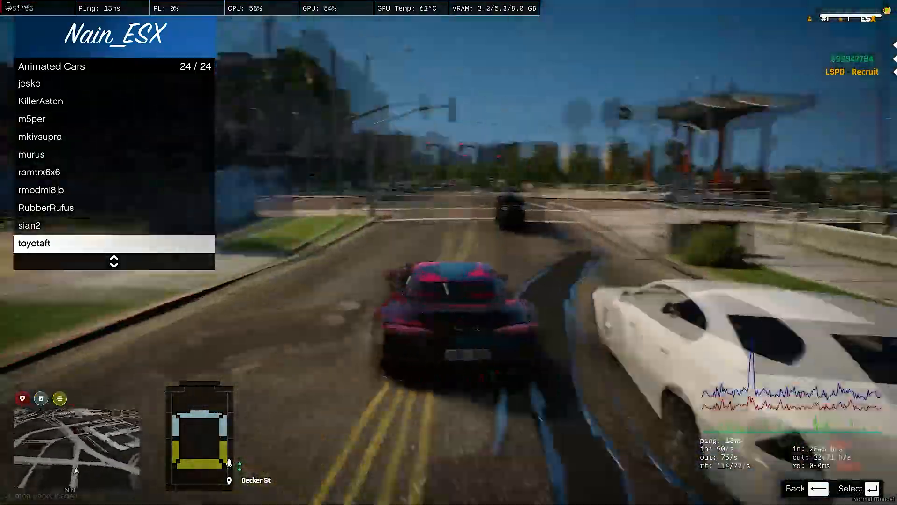
{"action": "key", "text": "a"}
{"action": "key", "text": "d"}
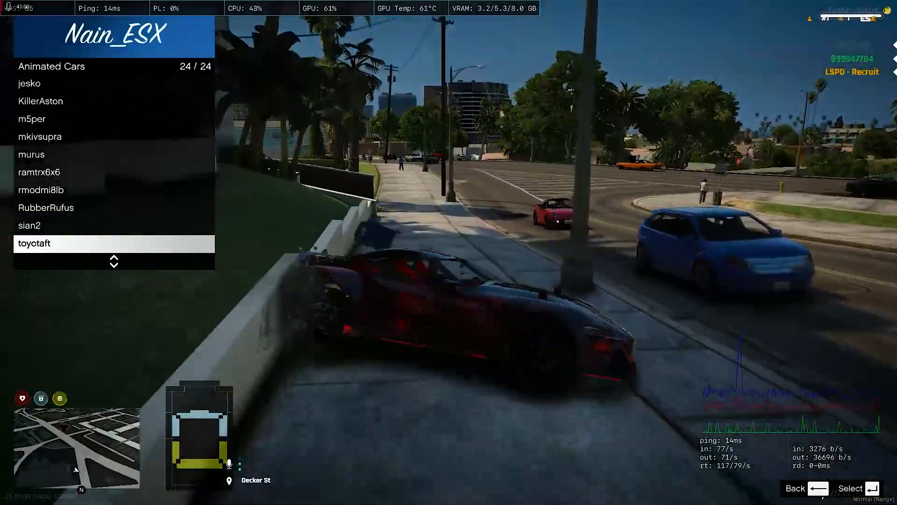
Steer toyotaft away from the low wall and weave through Decker St traffic to South Rockford Dr
{"action": "key", "text": "w"}
{"action": "key", "text": "d"}
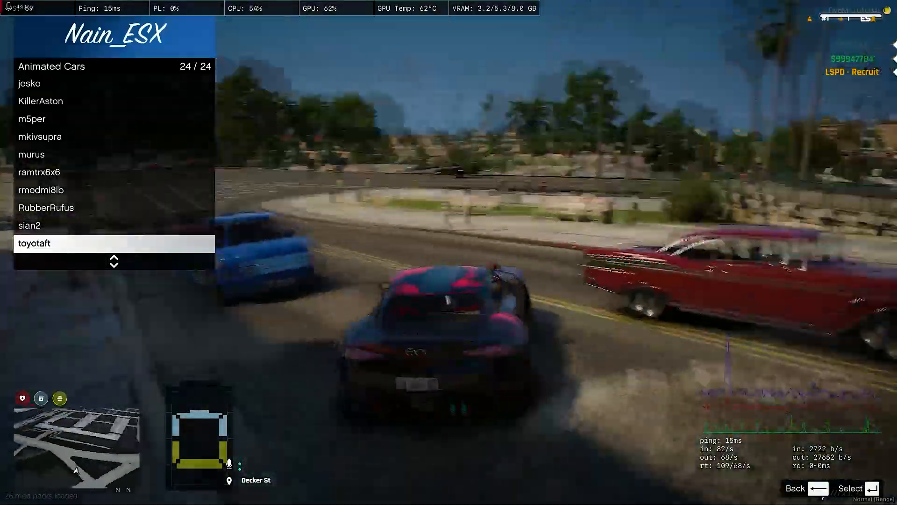
{"action": "key", "text": "w"}
{"action": "key", "text": "a"}
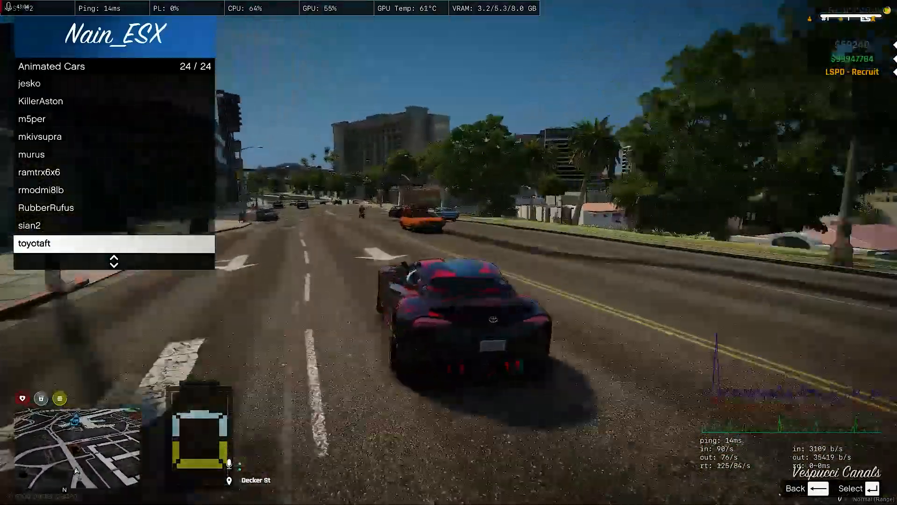
{"action": "key", "text": "w"}
{"action": "key", "text": "d"}
{"action": "key", "text": "a"}
{"action": "key", "text": "d"}
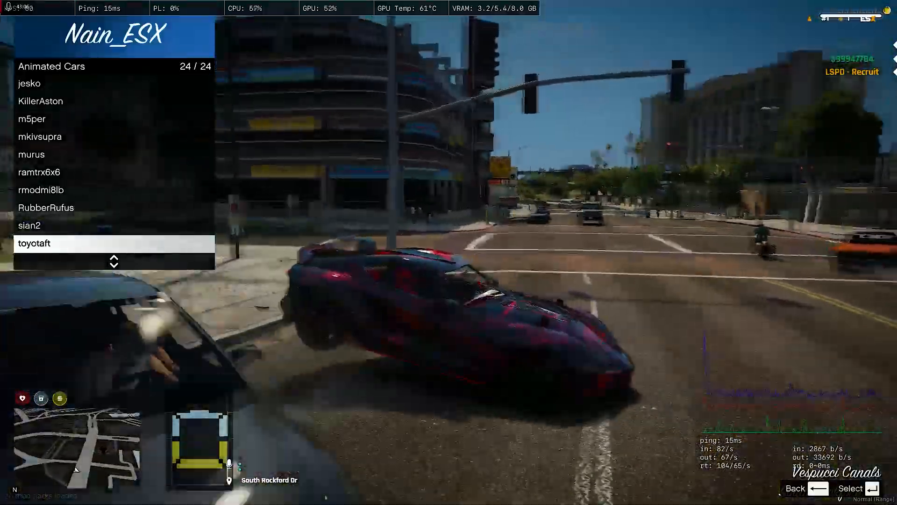
Test-drive toyotaft along South Rockford Dr from Vespucci Canals into La Puerta
{"action": "key", "text": "w"}
{"action": "key", "text": "a"}
{"action": "key", "text": "d"}
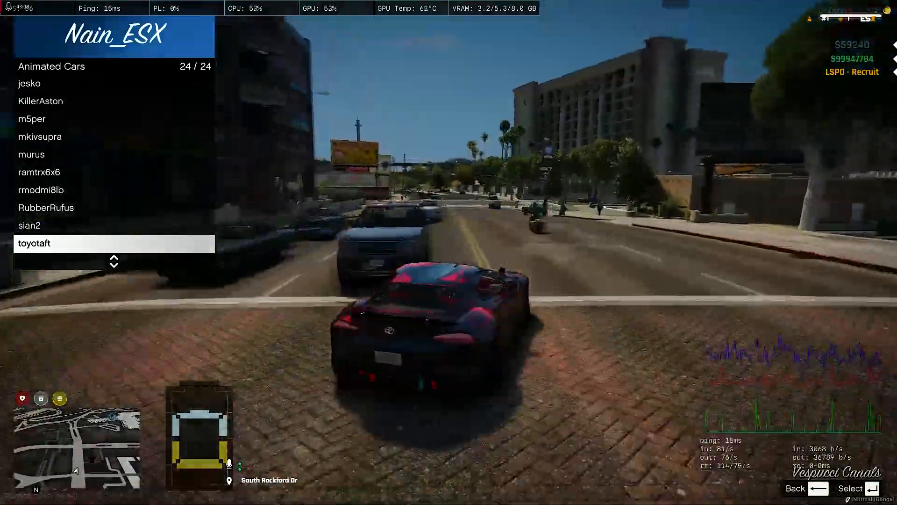
{"action": "key", "text": "w"}
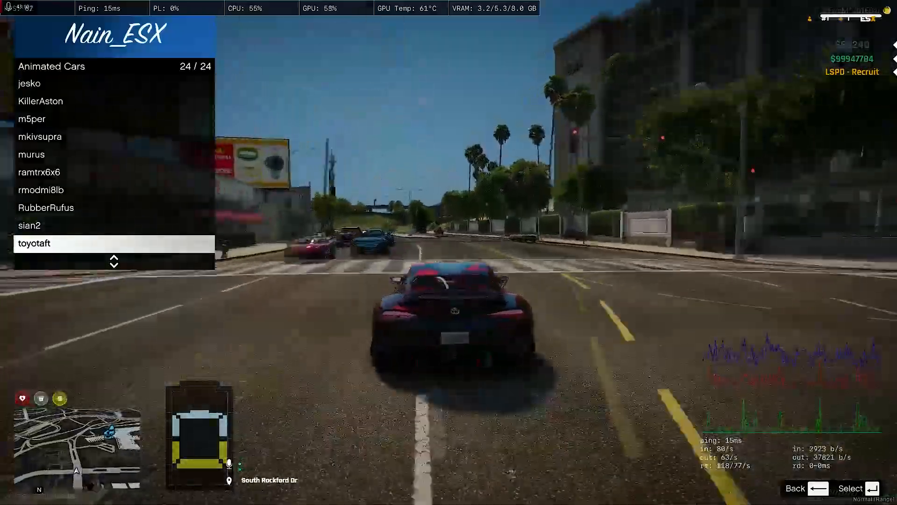
{"action": "key", "text": "w"}
{"action": "key", "text": "d"}
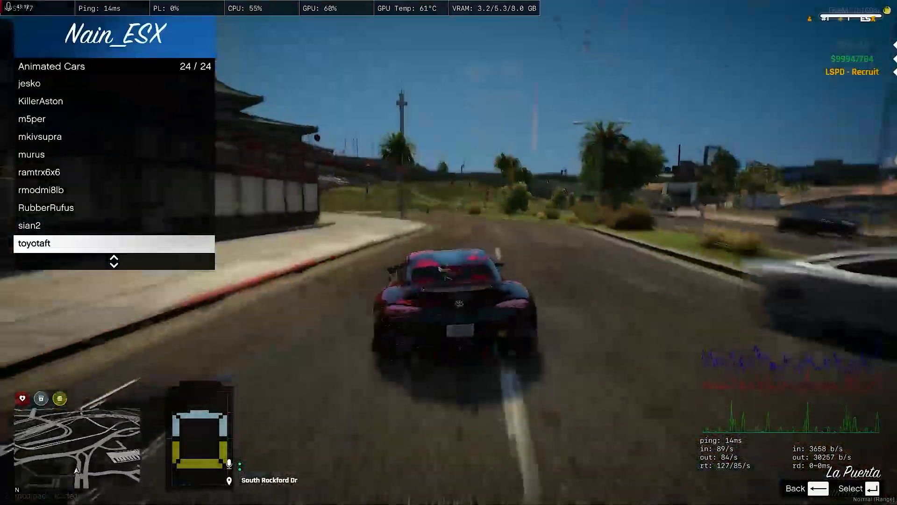